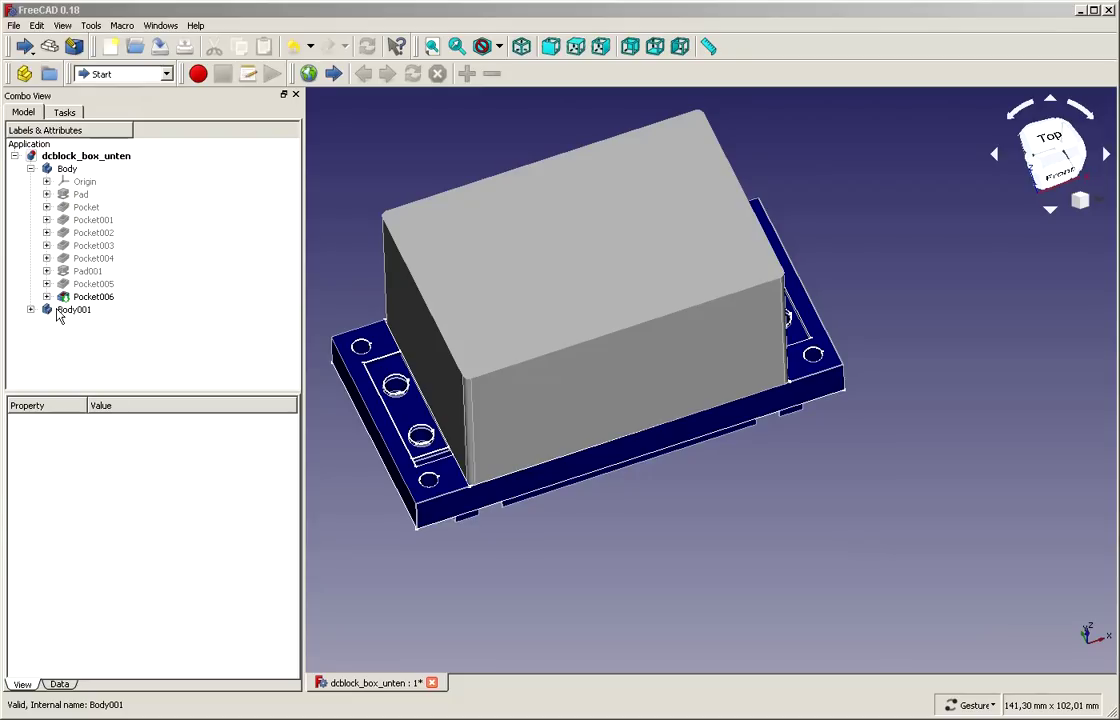
# - Hide Body001, the box cover, to view the base plate beneath it, and show it again
pyautogui.click(58, 311)
pyautogui.press('space')
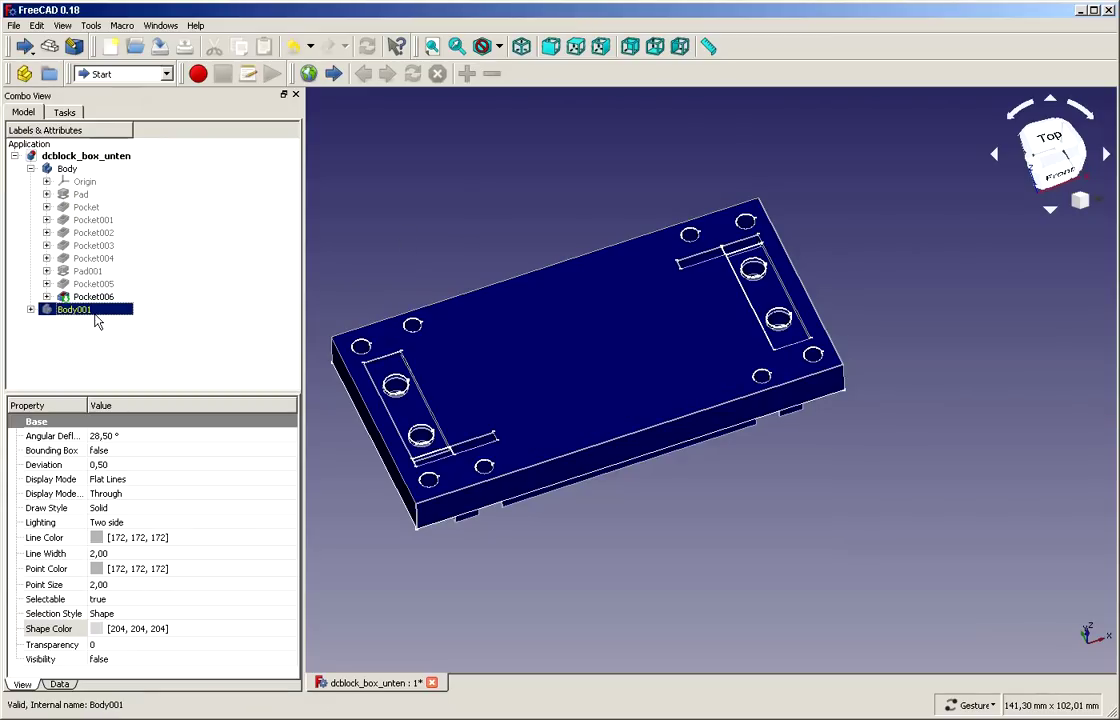
pyautogui.press('space')
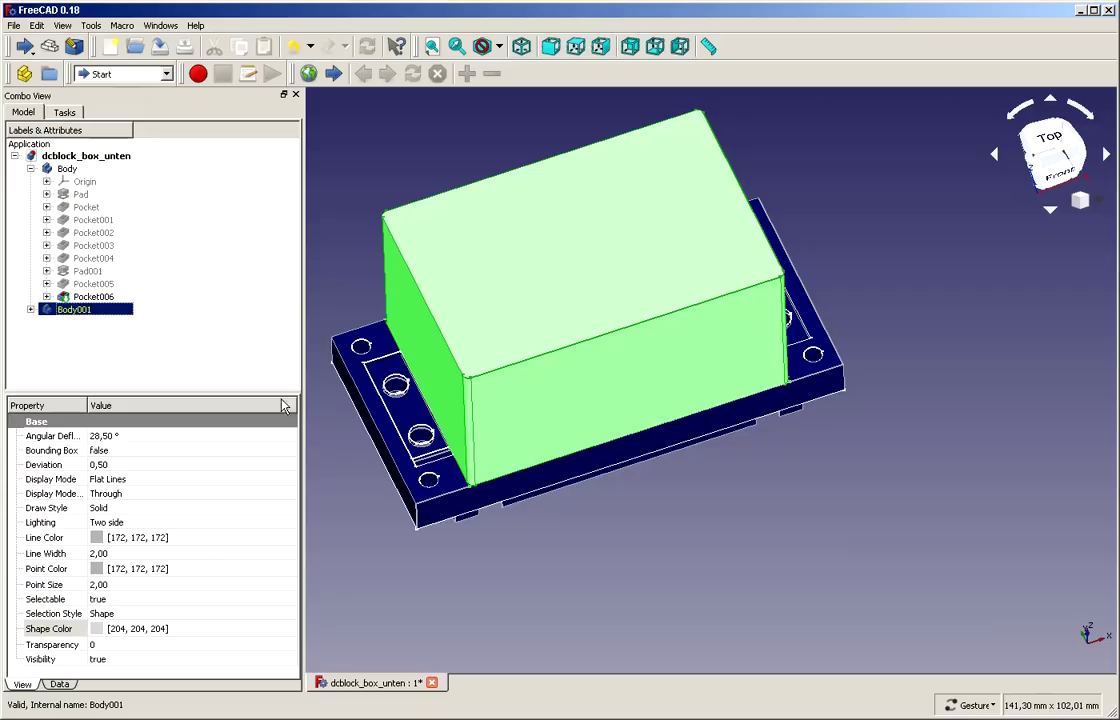
# - Hide Body, the base plate, to examine the hollow underside of the box cover
pyautogui.moveTo(697, 590); pyautogui.dragTo(743, 583)
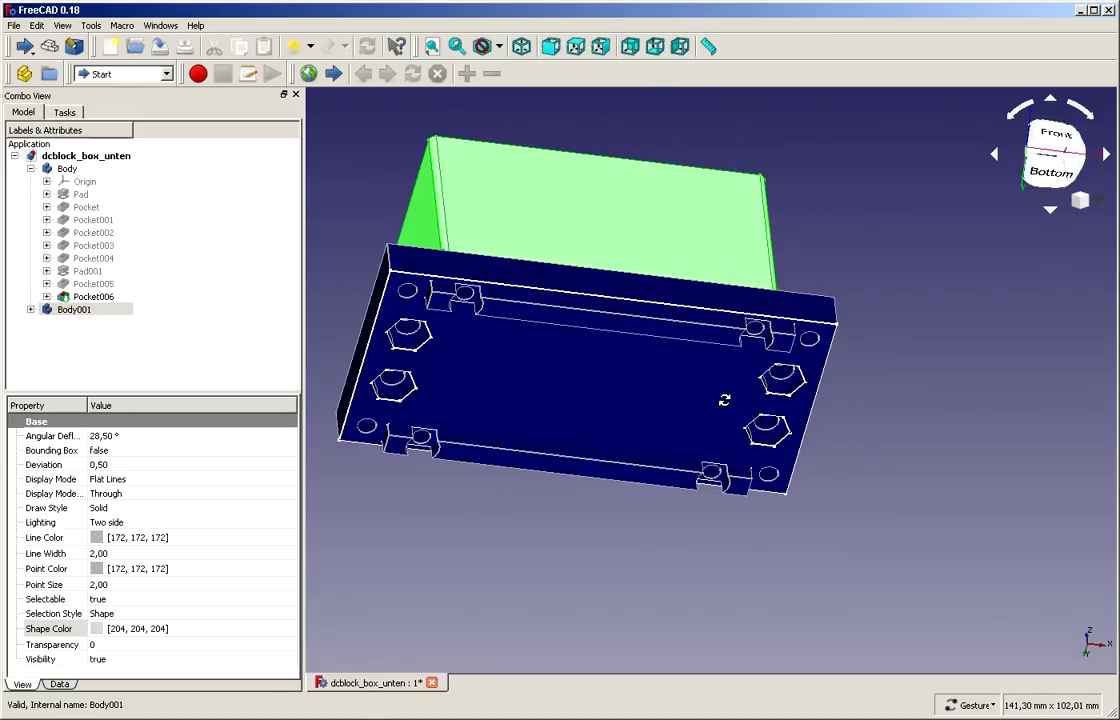
pyautogui.click(66, 169)
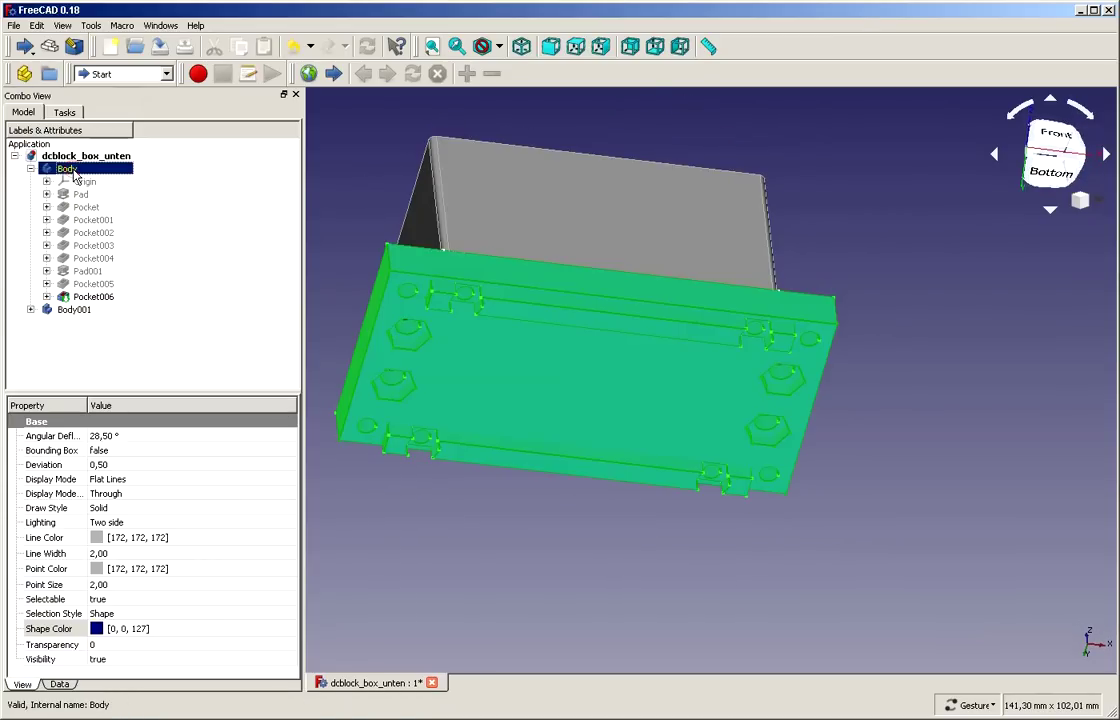
pyautogui.press('space')
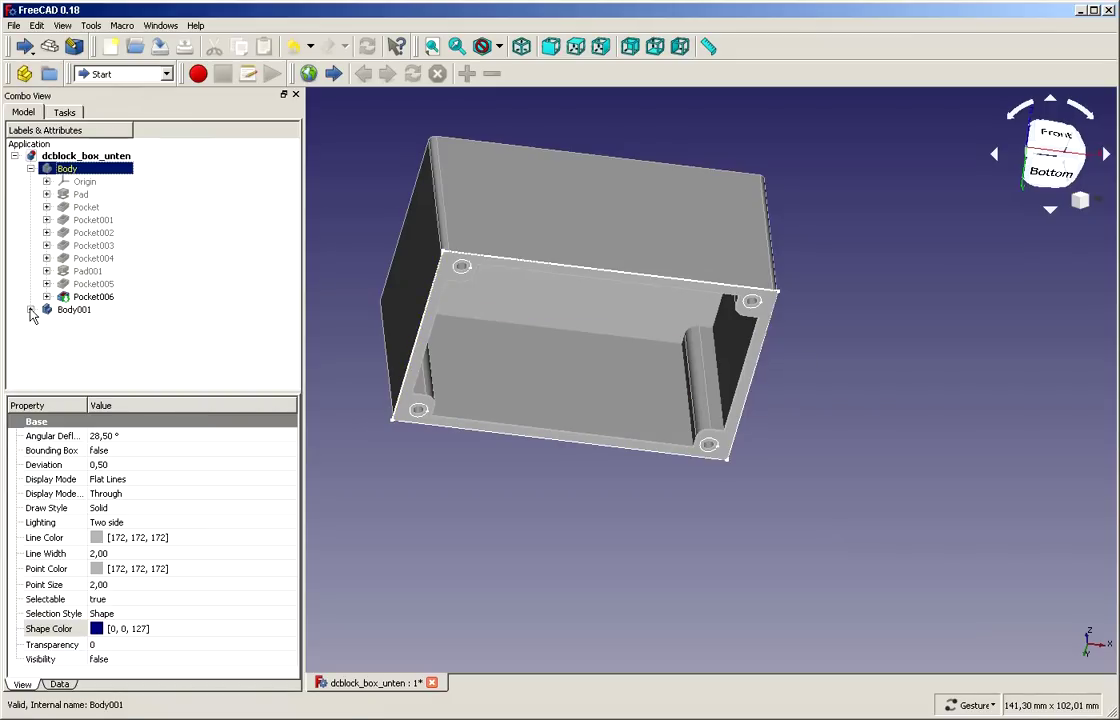
# - Hide the Body001 cover and show the base plate Body on its own
pyautogui.click(70, 315)
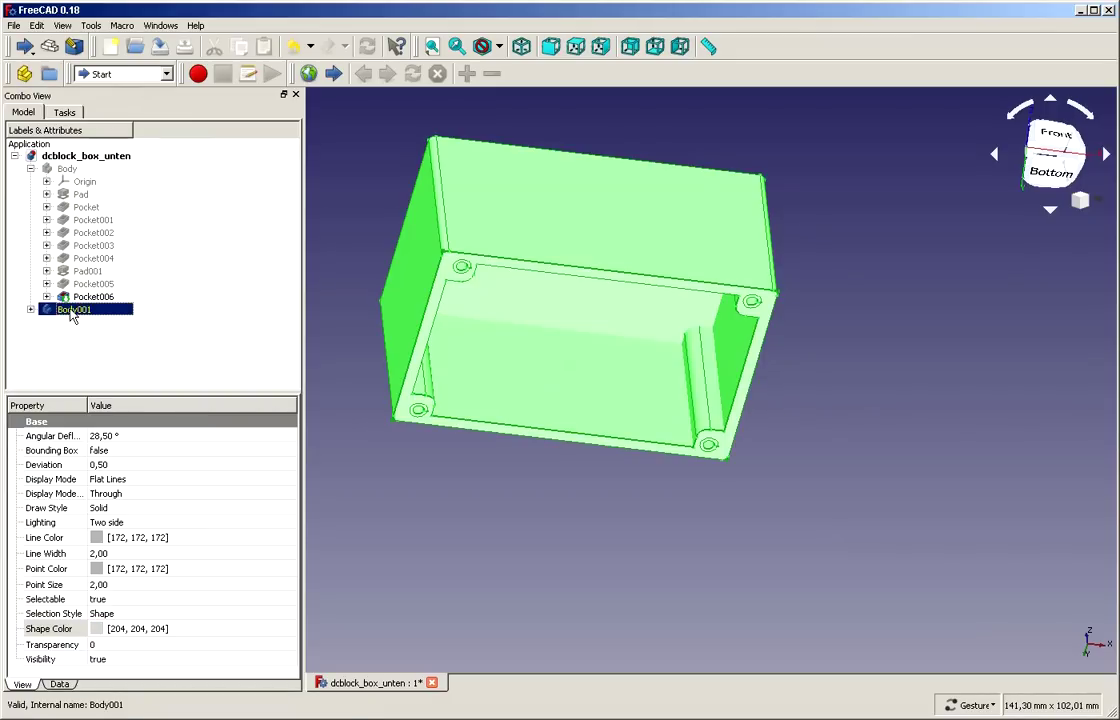
pyautogui.press('space')
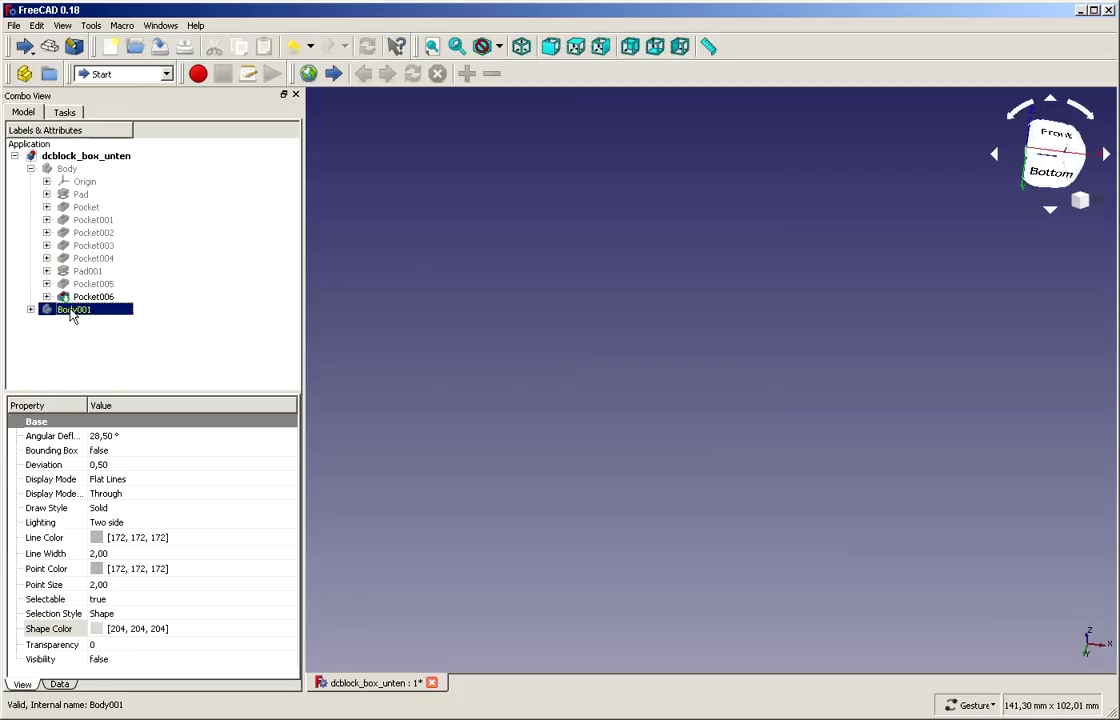
pyautogui.click(100, 157)
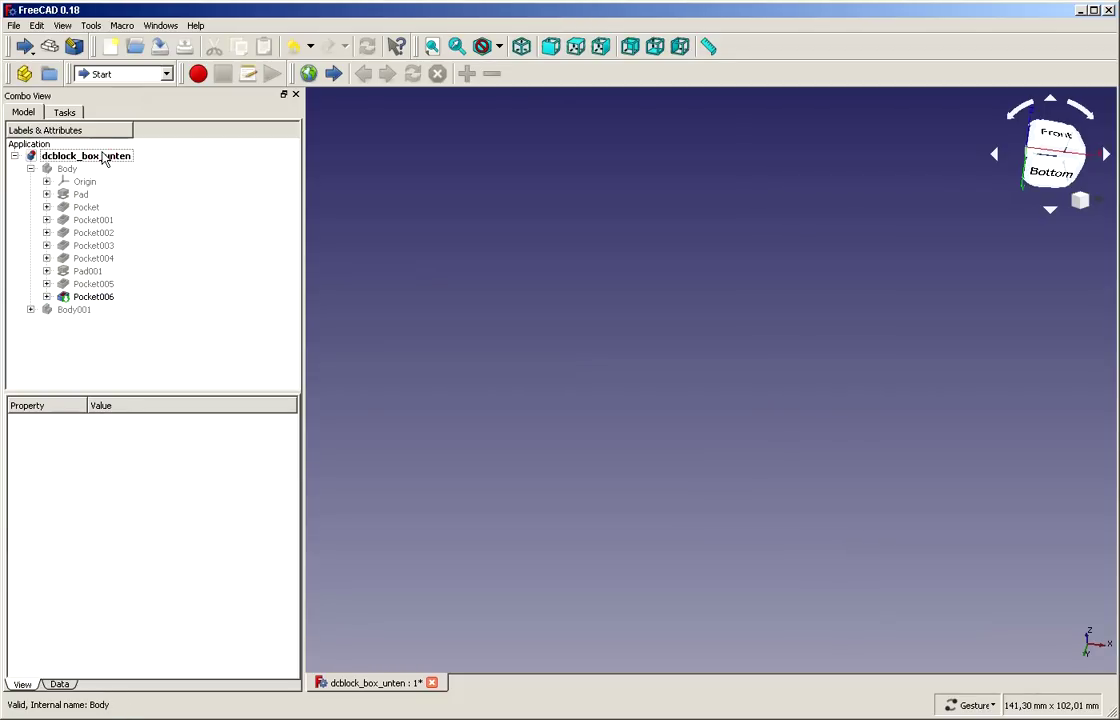
pyautogui.click(62, 168)
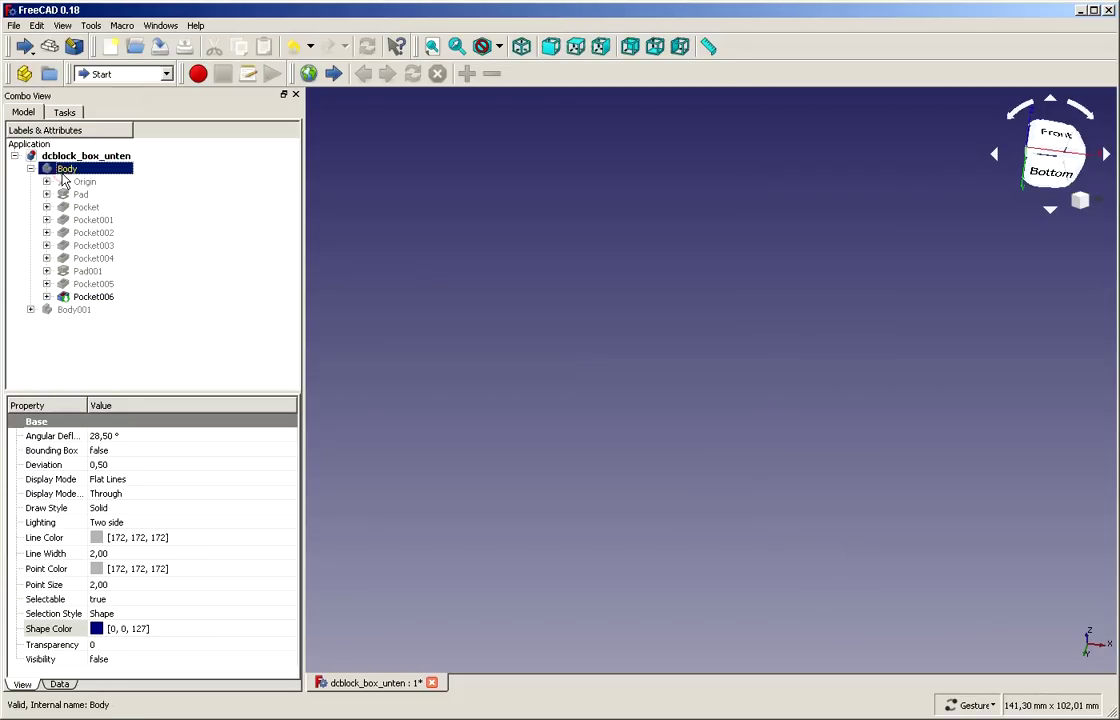
pyautogui.press('space')
pyautogui.moveTo(619, 238); pyautogui.dragTo(673, 388)
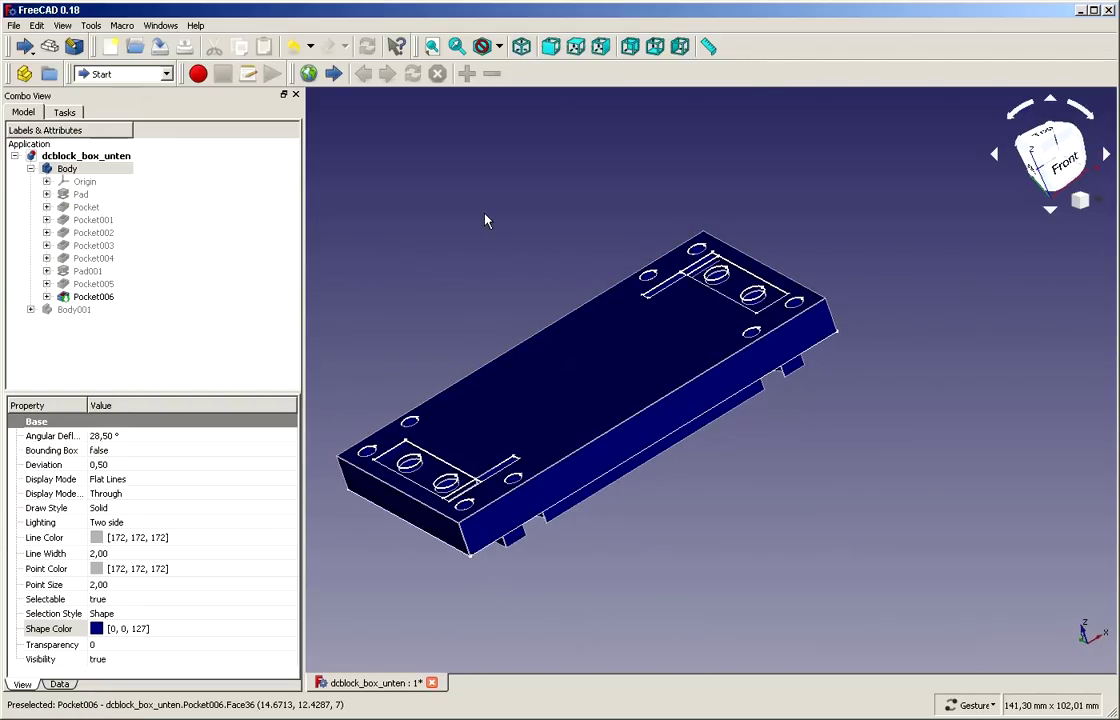
# - Delete Body001 from the dcblock_box_unten model so only the base plate remains
pyautogui.click(62, 310)
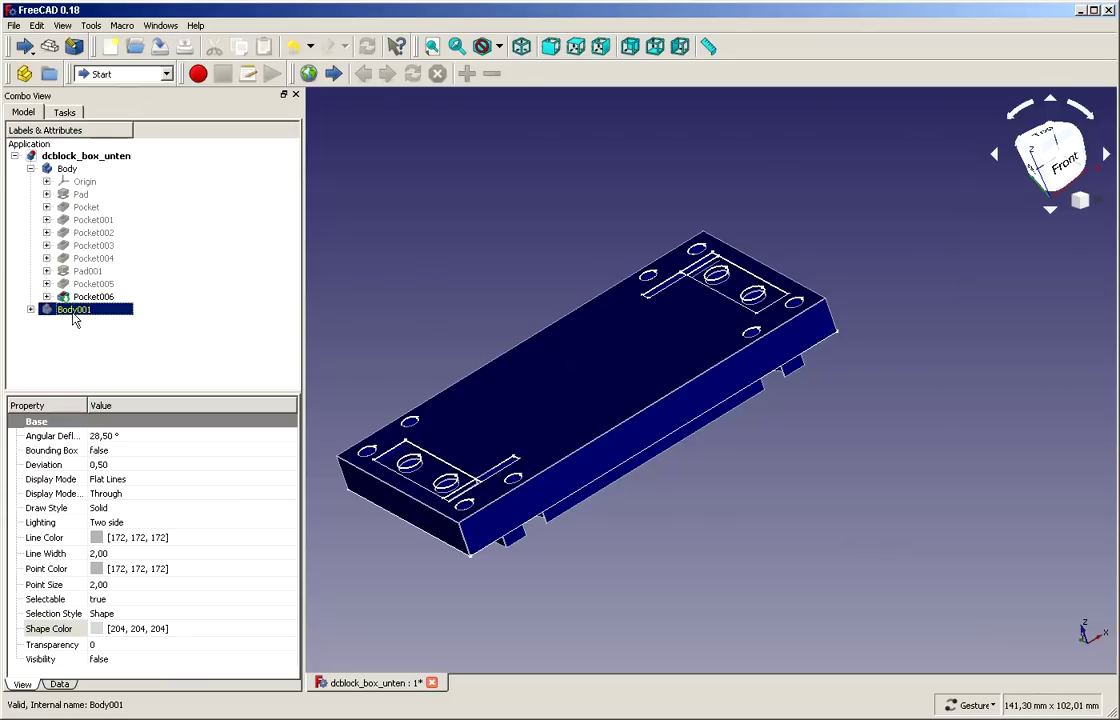
pyautogui.press('Delete')
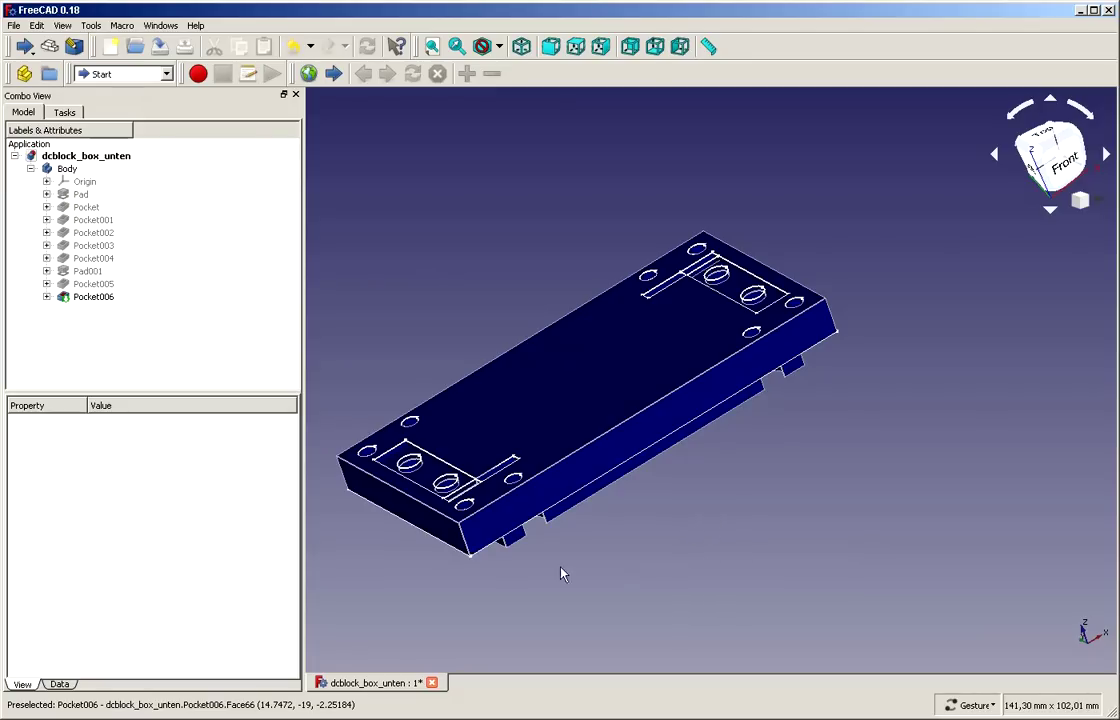
pyautogui.moveTo(435, 590); pyautogui.dragTo(432, 556)
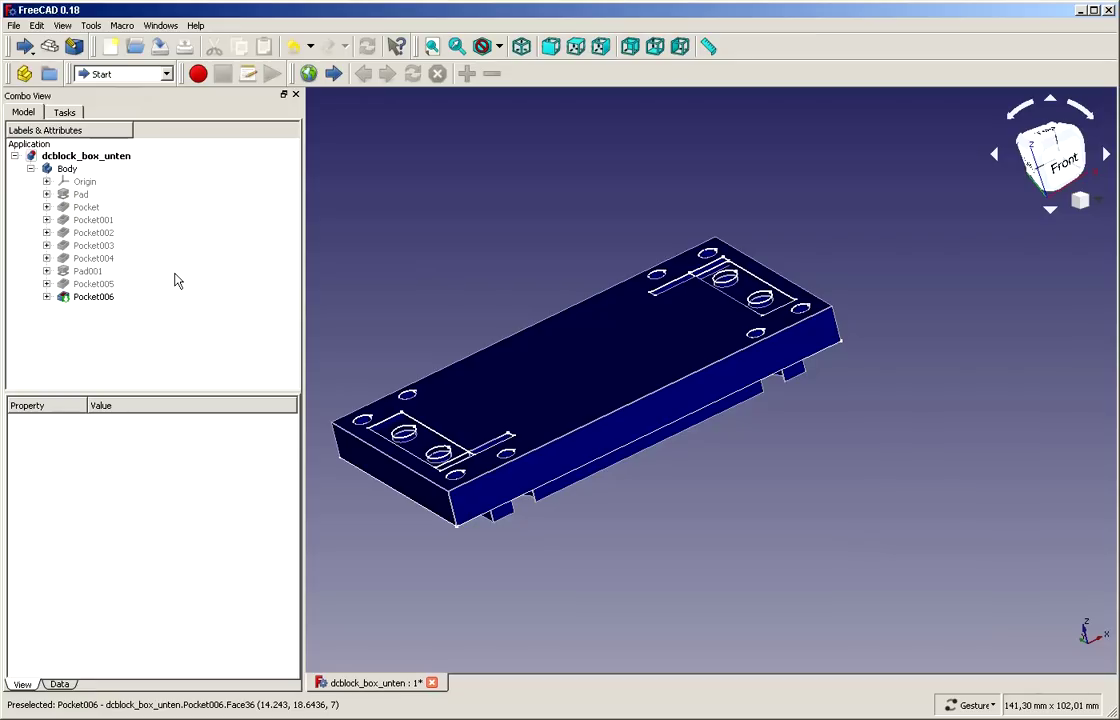
# - Expand Pad, Pocket, Pocket001 and Pocket002 to list their sketches, and hide the Pocket006 solid
pyautogui.click(46, 194)
pyautogui.click(46, 220)
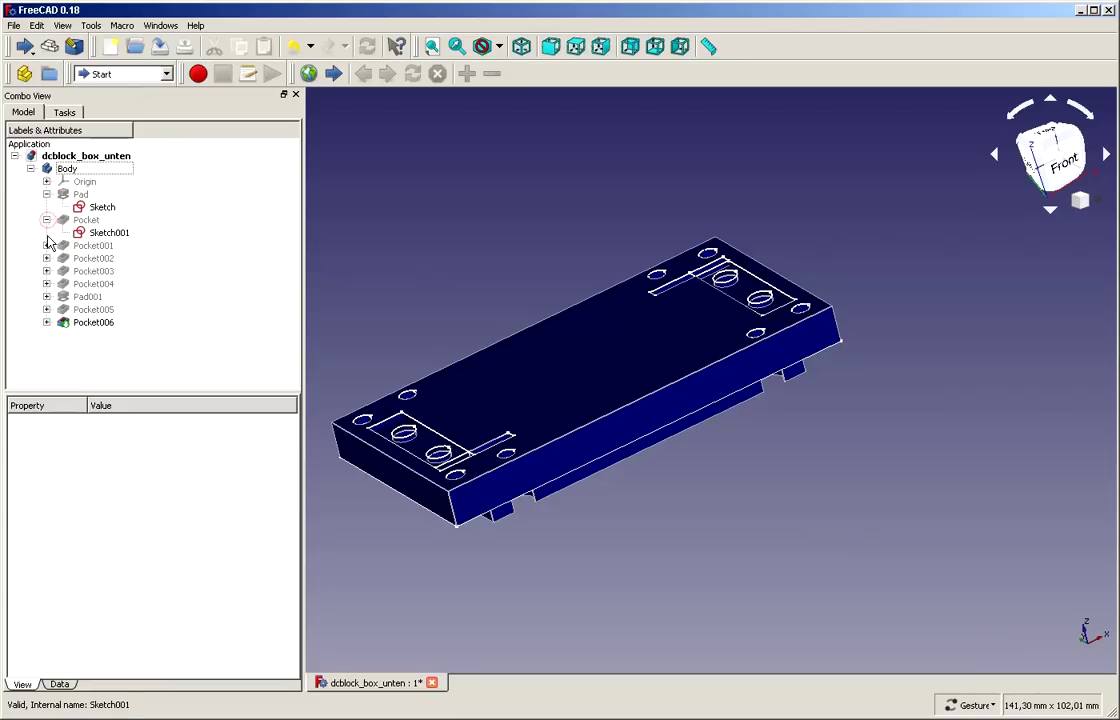
pyautogui.click(46, 245)
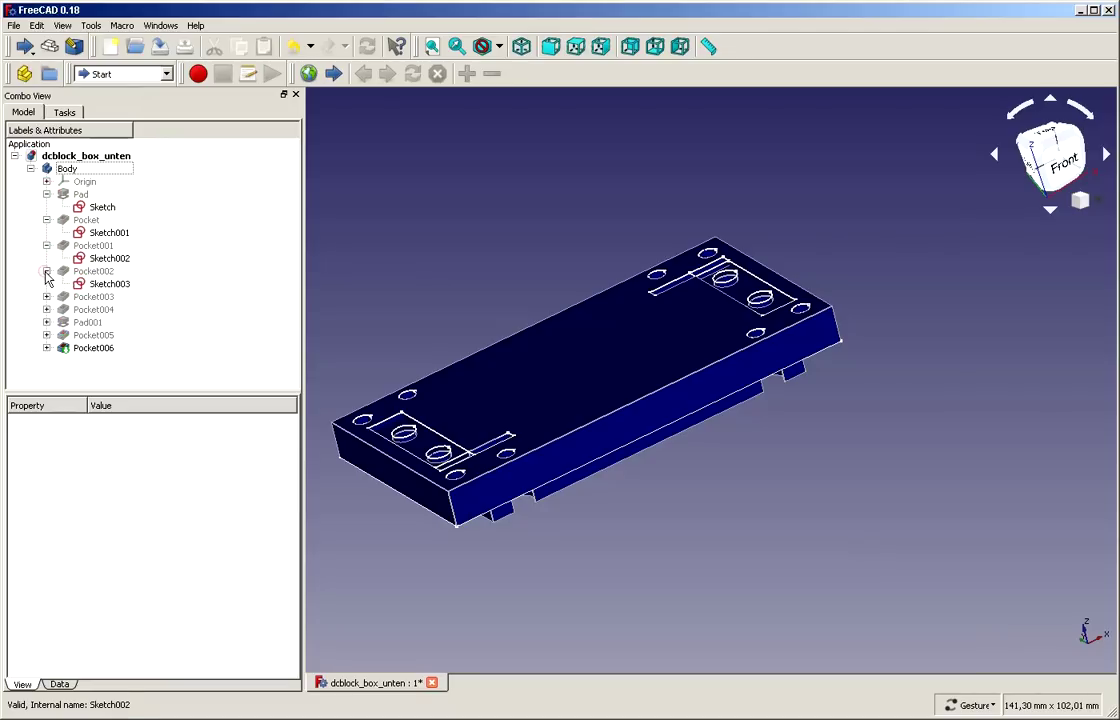
pyautogui.click(46, 271)
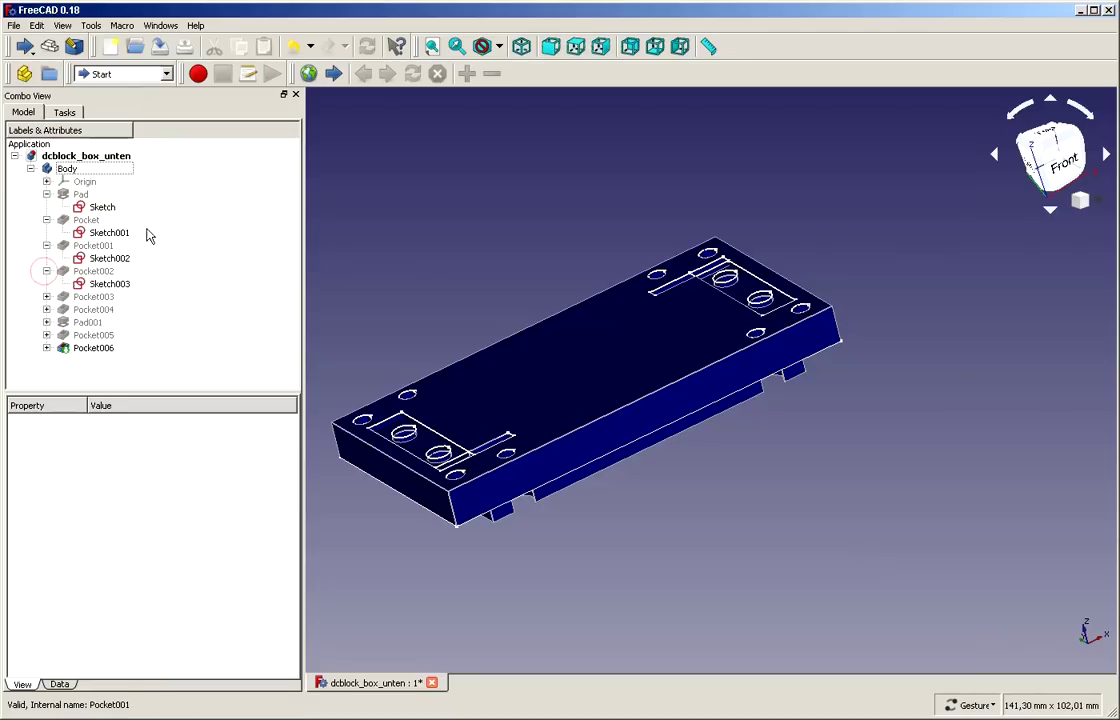
pyautogui.click(84, 349)
pyautogui.press('space')
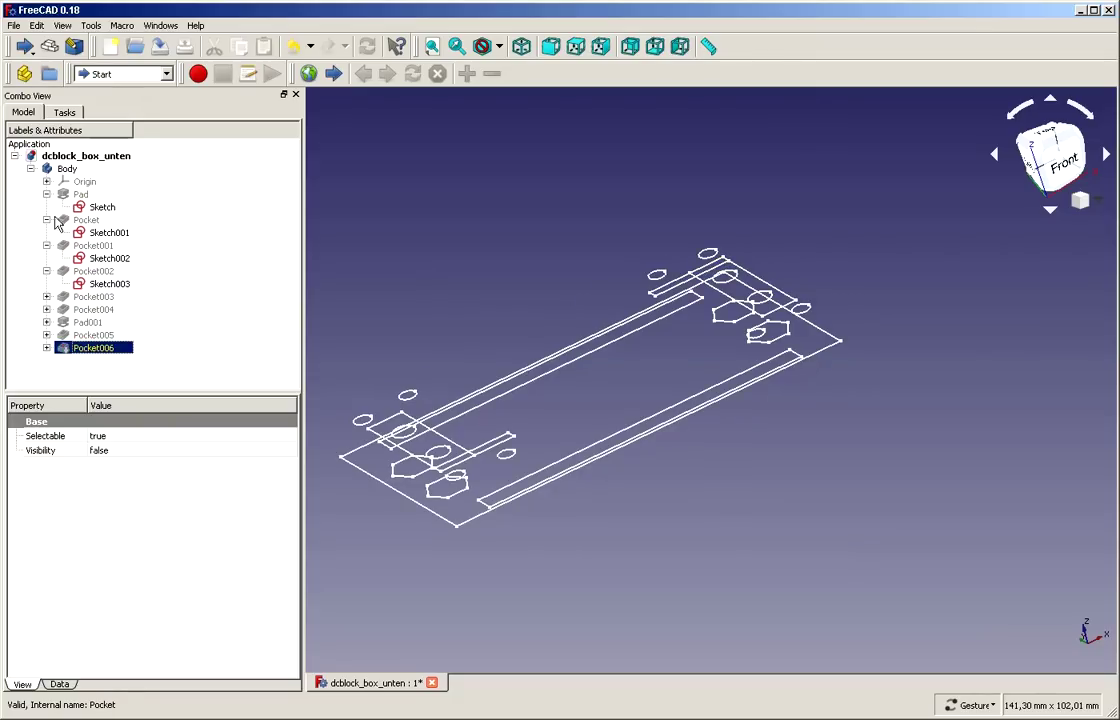
# - Expand Pocket003, Pocket004, Pad001 and Pocket005 to list the sketches they are built on
pyautogui.click(47, 297)
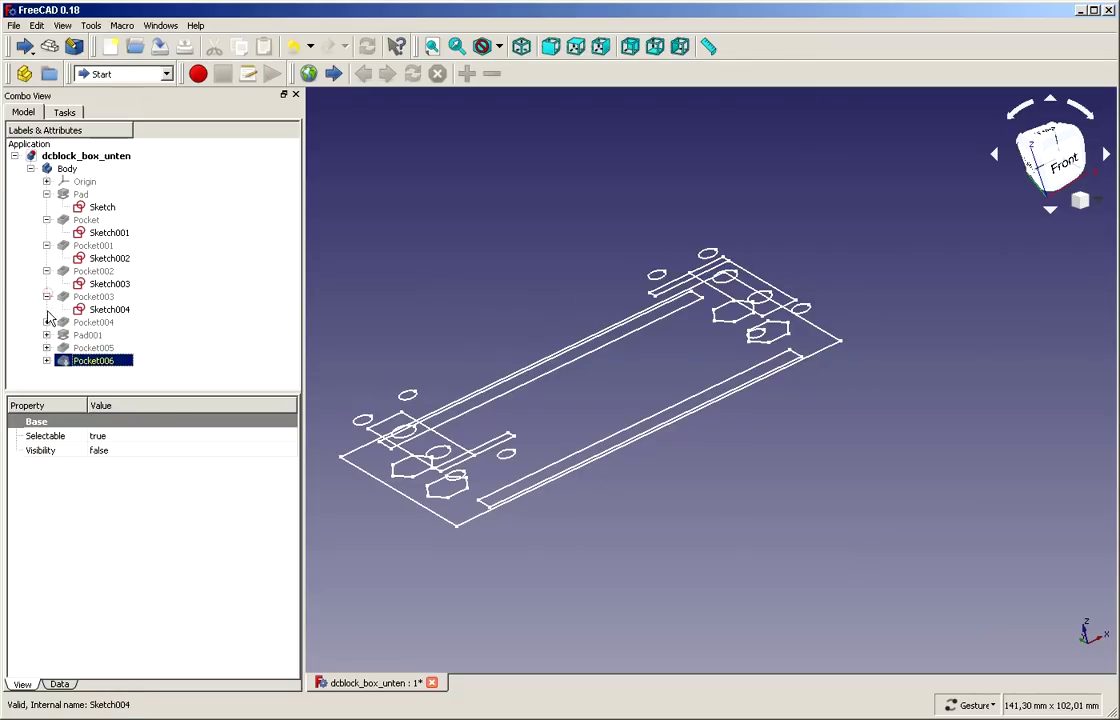
pyautogui.click(47, 322)
pyautogui.click(47, 348)
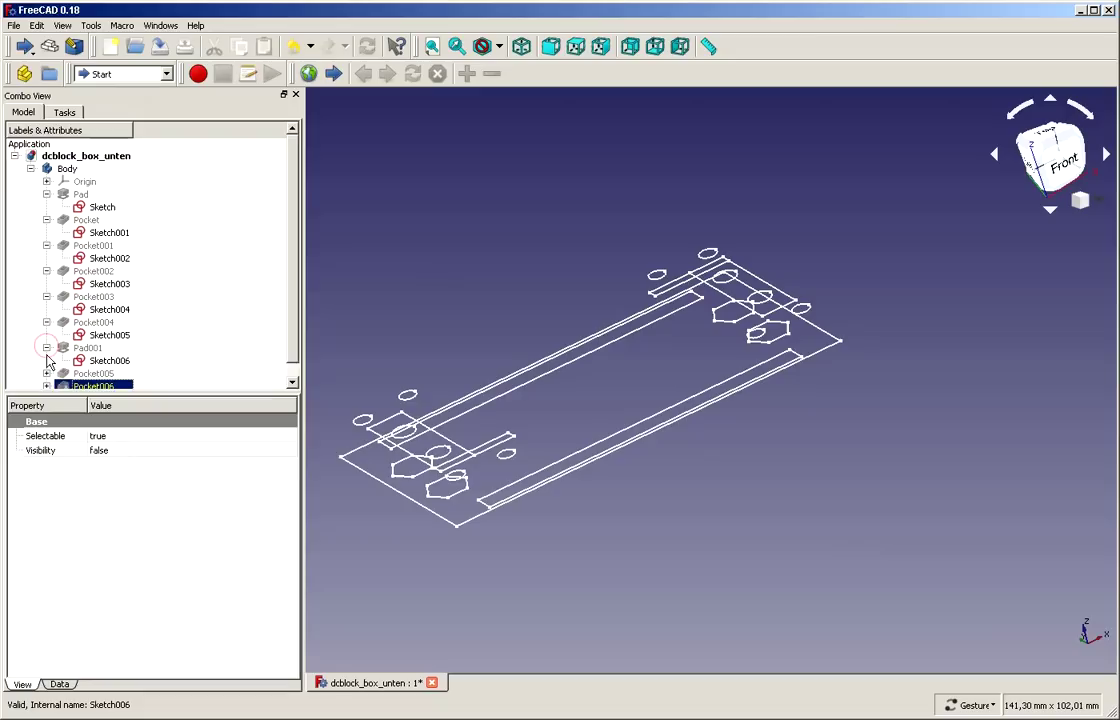
pyautogui.click(47, 373)
# - Hide Sketch007, Sketch006 and Sketch005, the sketches under Pocket005, Pad001 and Pocket004
pyautogui.click(93, 375)
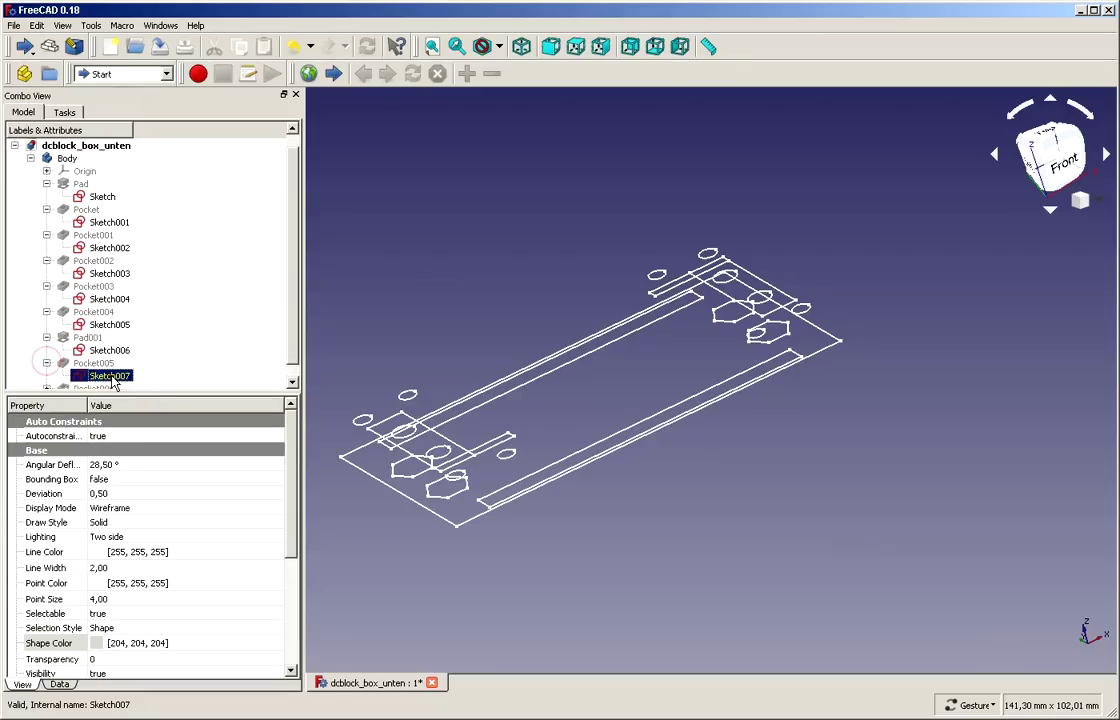
pyautogui.click(125, 350)
pyautogui.press('space')
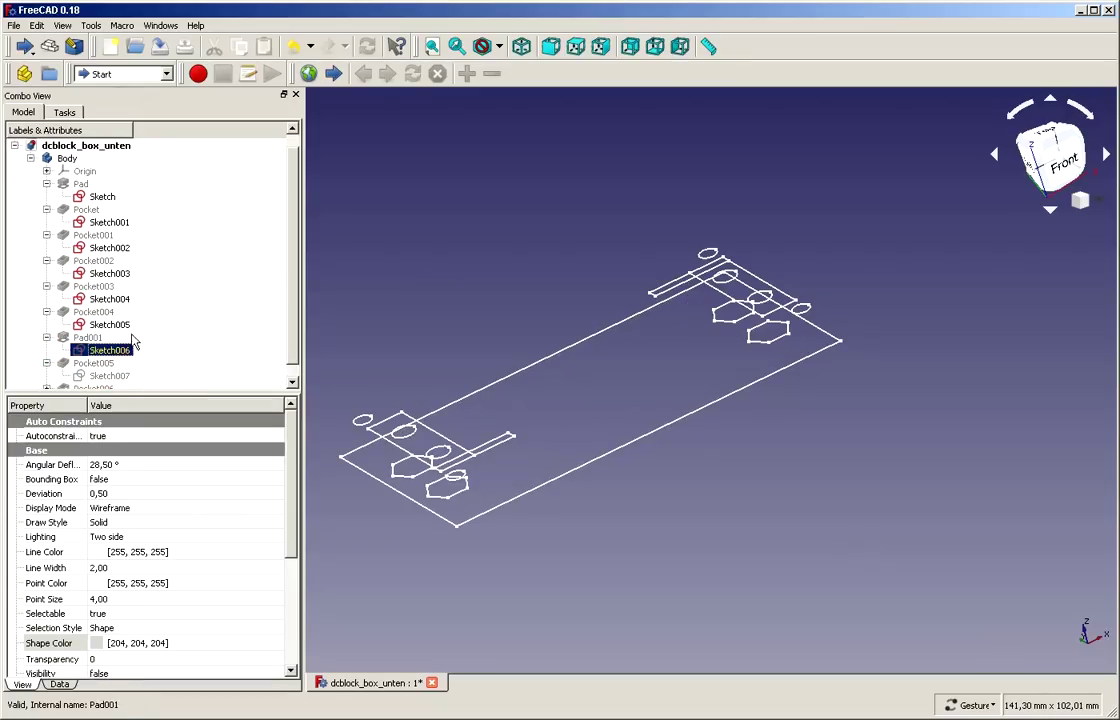
pyautogui.click(114, 315)
pyautogui.click(107, 325)
pyautogui.press('space')
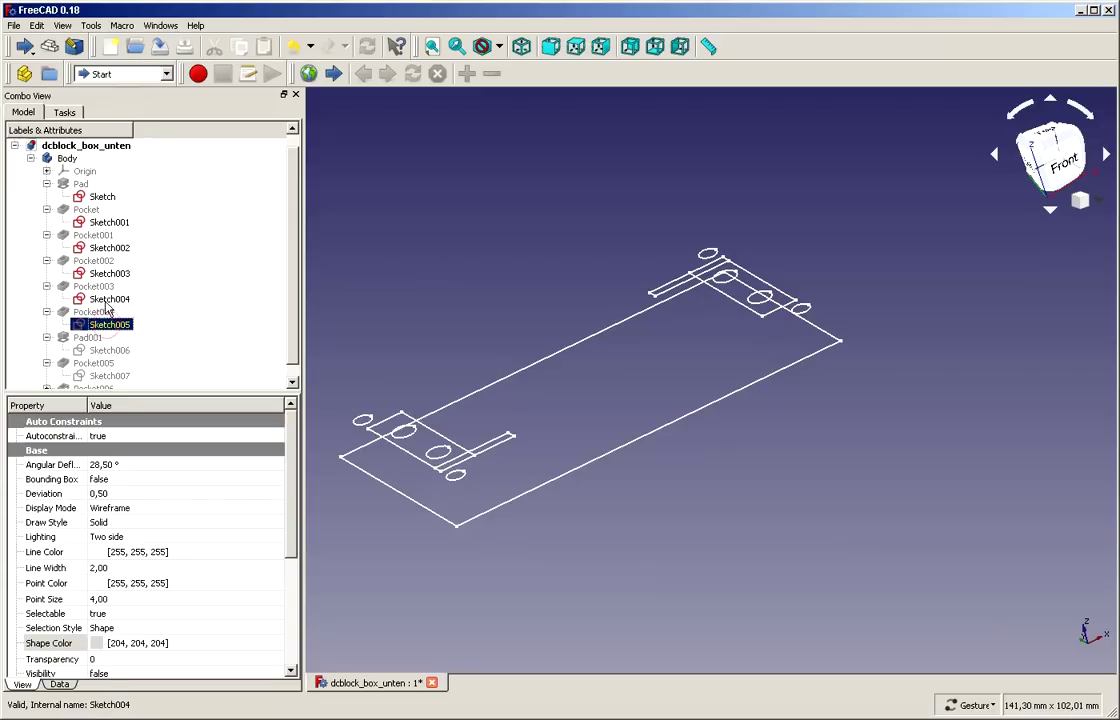
# - Hide Sketch004, Sketch003, Sketch002 and Sketch001 one by one, leaving only the Pad's outline Sketch displayed
pyautogui.click(108, 299)
pyautogui.press('space')
pyautogui.click(108, 273)
pyautogui.press('space')
pyautogui.click(110, 247)
pyautogui.press('space')
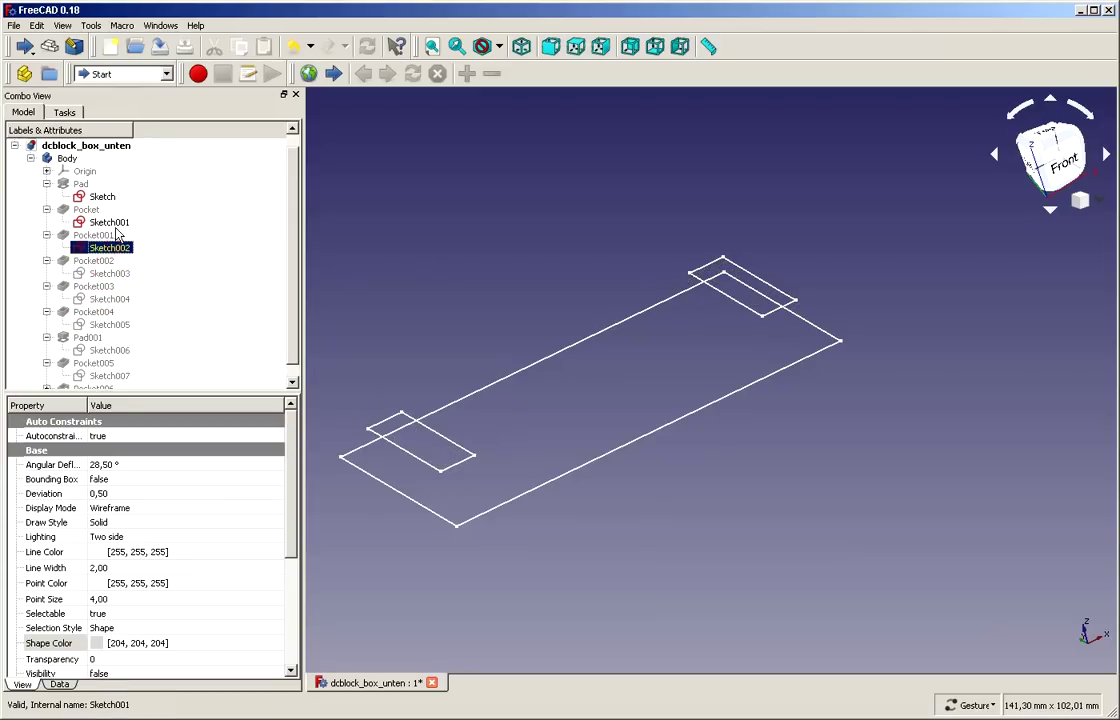
pyautogui.click(110, 222)
pyautogui.press('space')
pyautogui.click(141, 200)
pyautogui.click(108, 197)
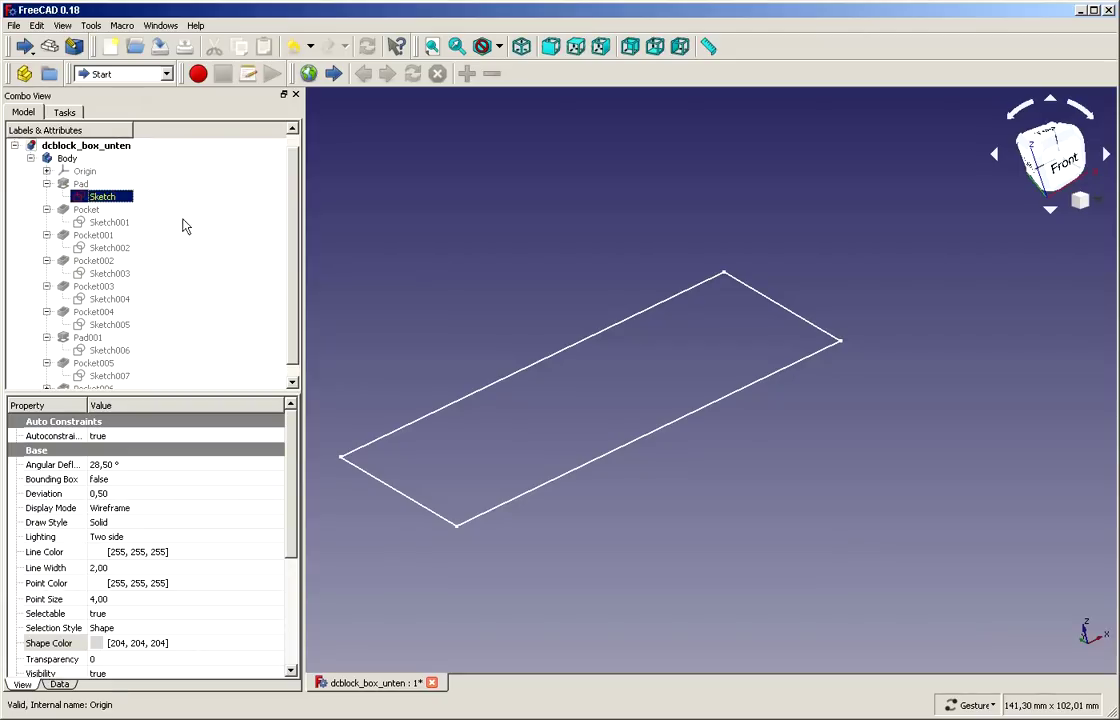
# - Show Sketch001 and Sketch002, the pocket rectangles and narrow slots at both ends of the plate
pyautogui.click(183, 225)
pyautogui.click(115, 223)
pyautogui.press('space')
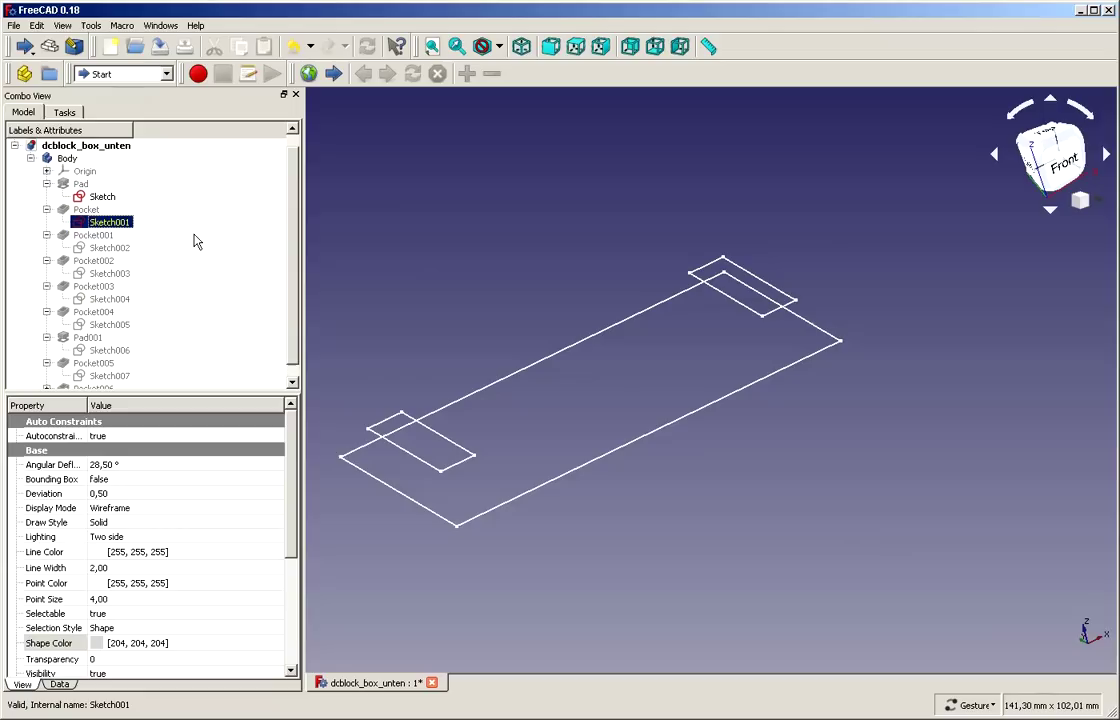
pyautogui.click(110, 247)
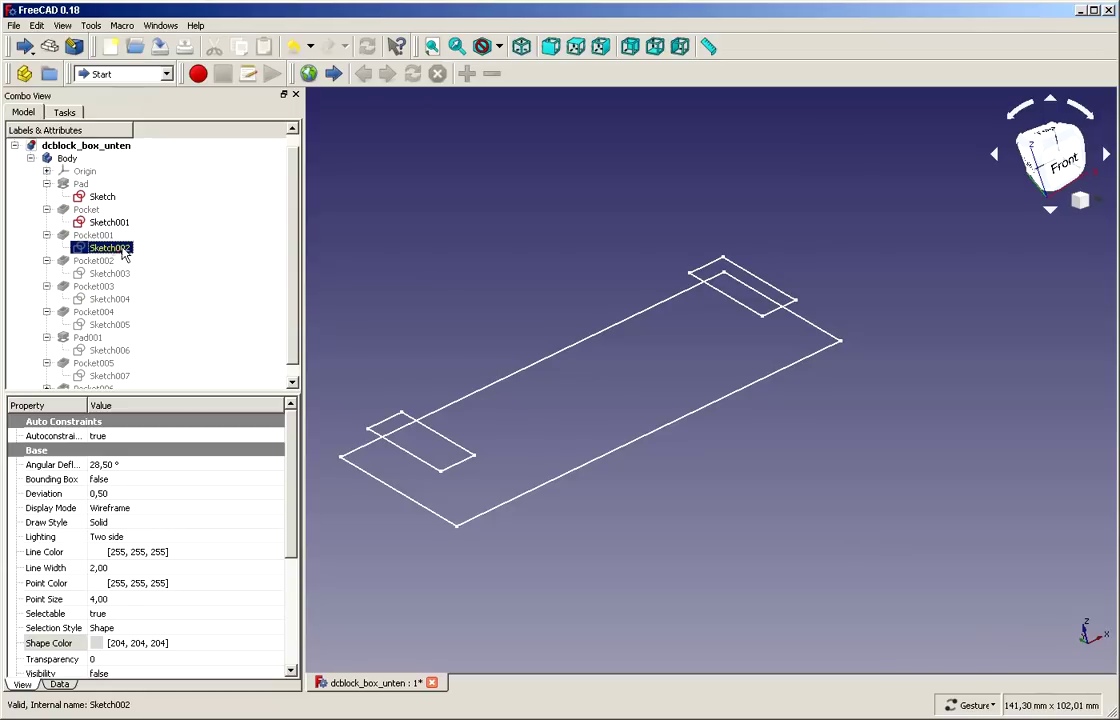
pyautogui.press('space')
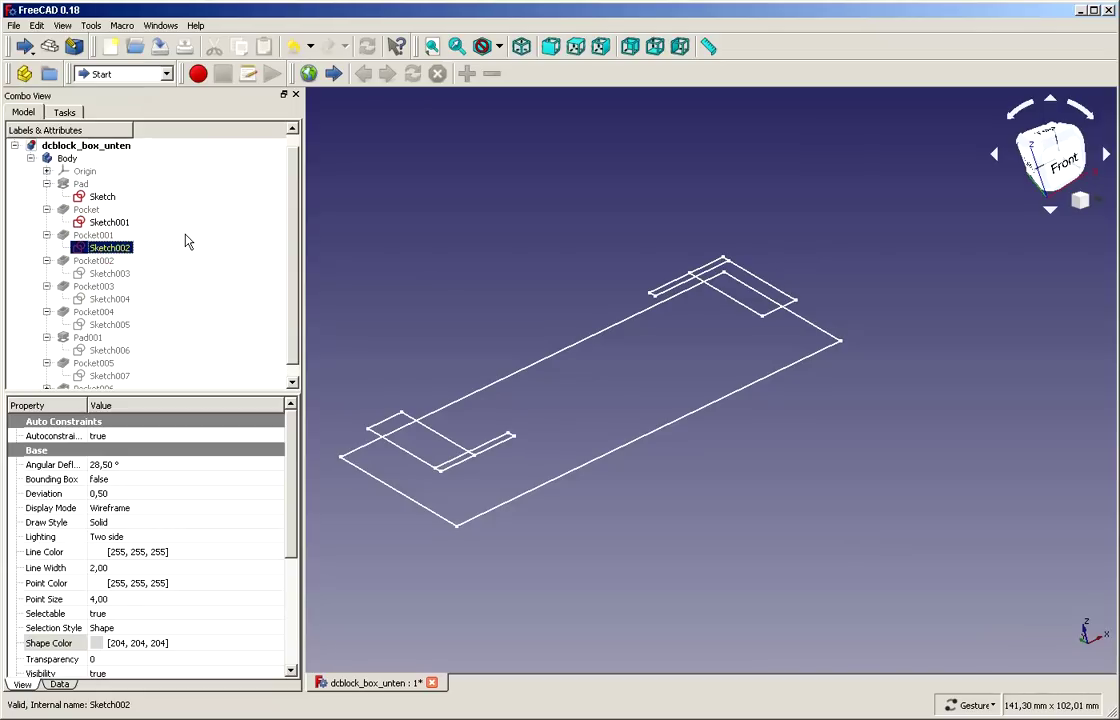
# - Show Sketch003 and Sketch004, the corner hole circles and the circles inside the end pockets
pyautogui.click(110, 274)
pyautogui.press('space')
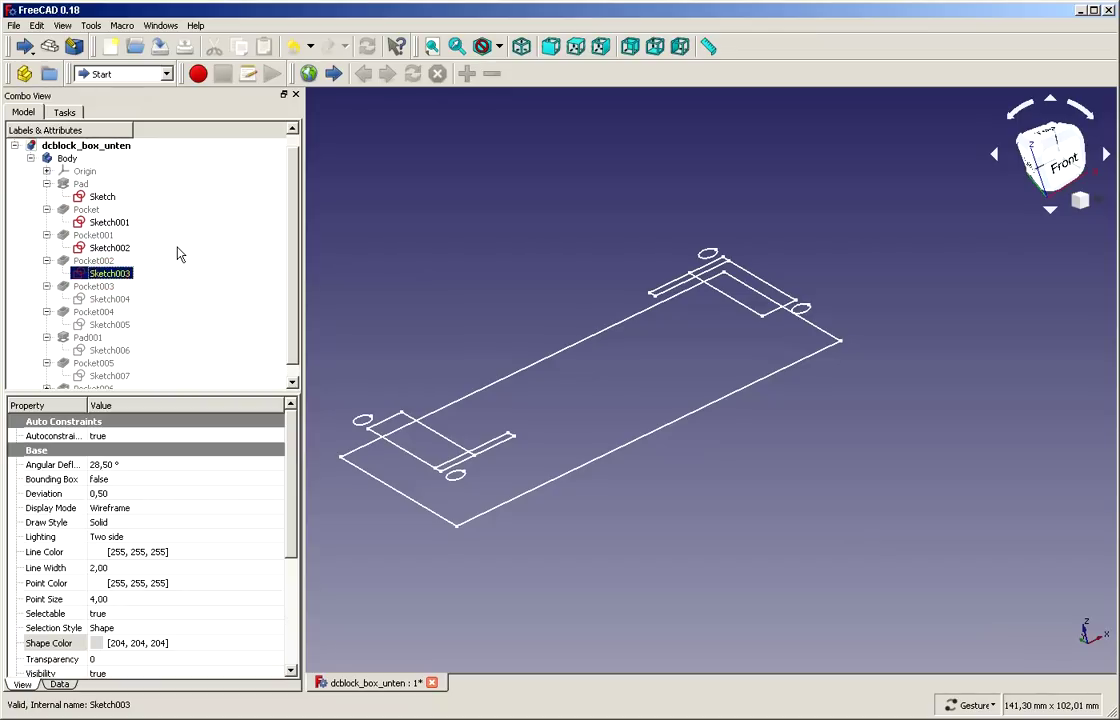
pyautogui.click(105, 299)
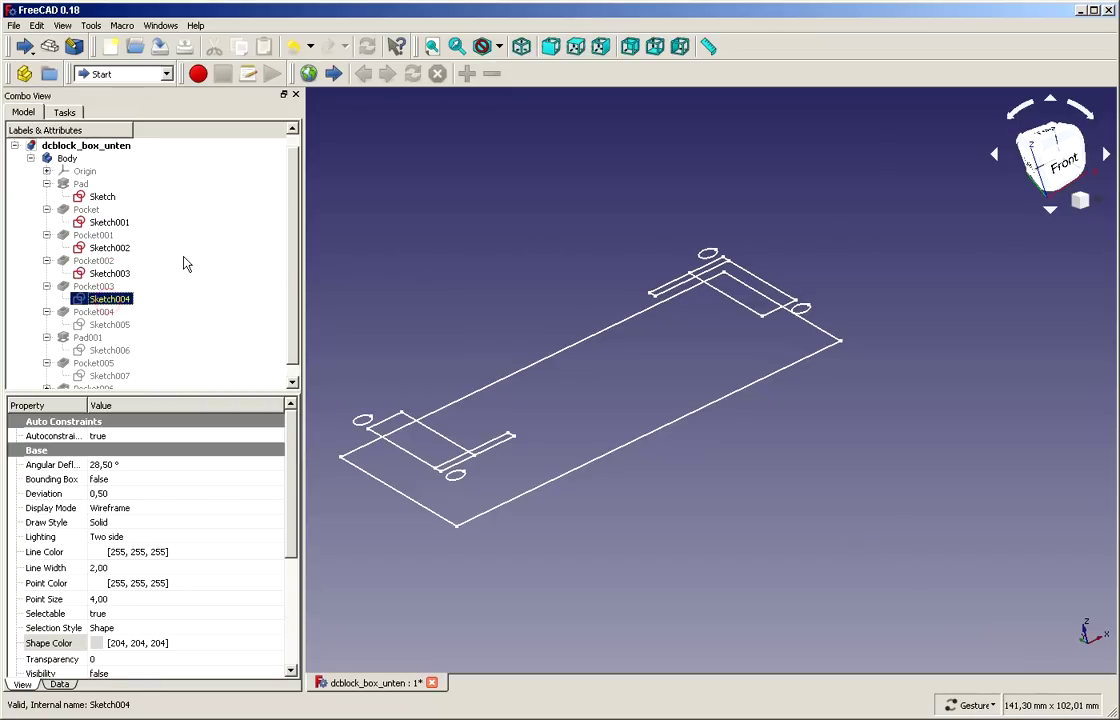
pyautogui.press('space')
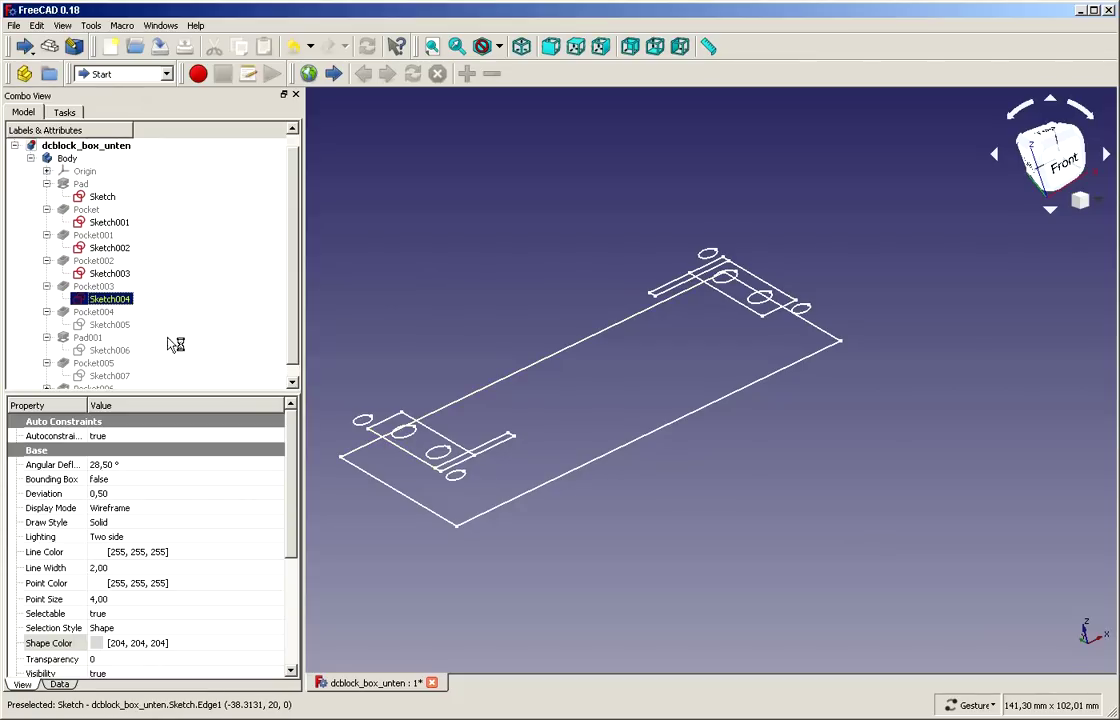
# - Show Sketch005 with the hexagonal nut recesses and Sketch006 with the long strips along the plate's edges
pyautogui.click(118, 326)
pyautogui.press('space')
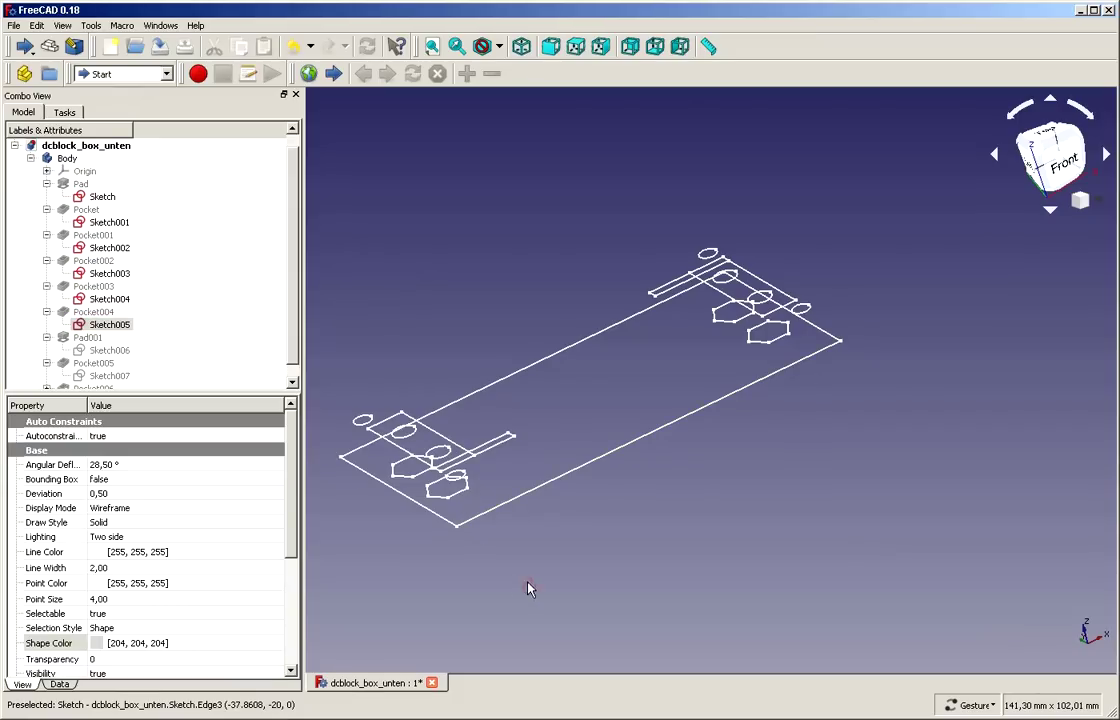
pyautogui.moveTo(530, 588); pyautogui.dragTo(502, 578)
pyautogui.click(112, 350)
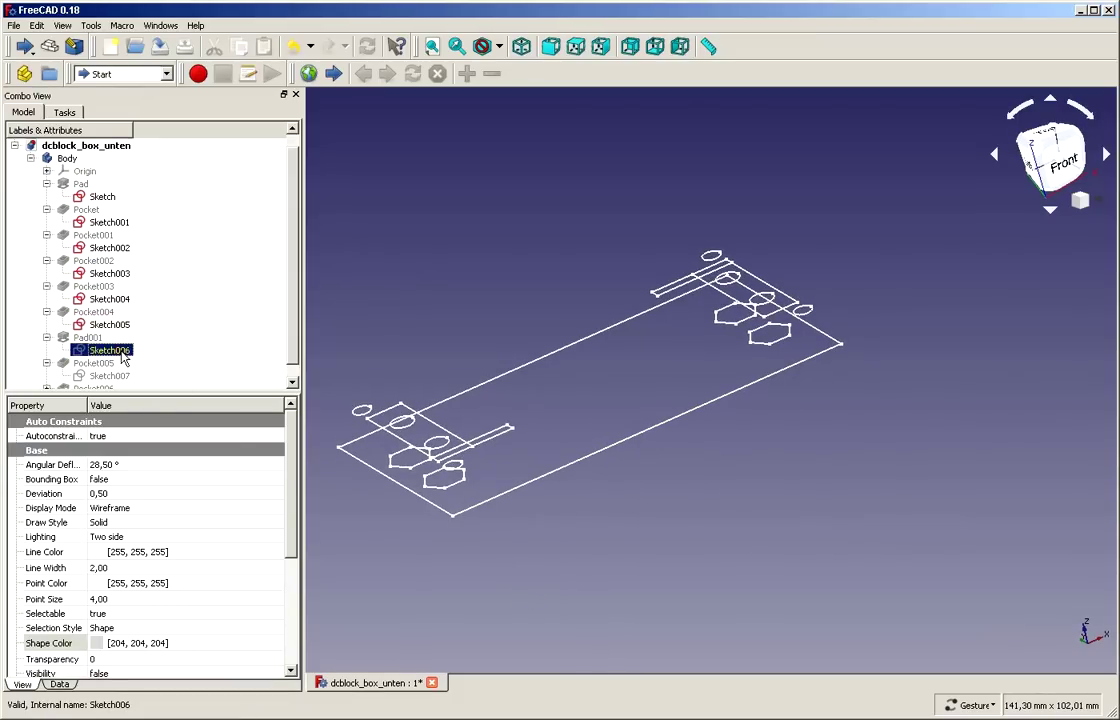
pyautogui.press('space')
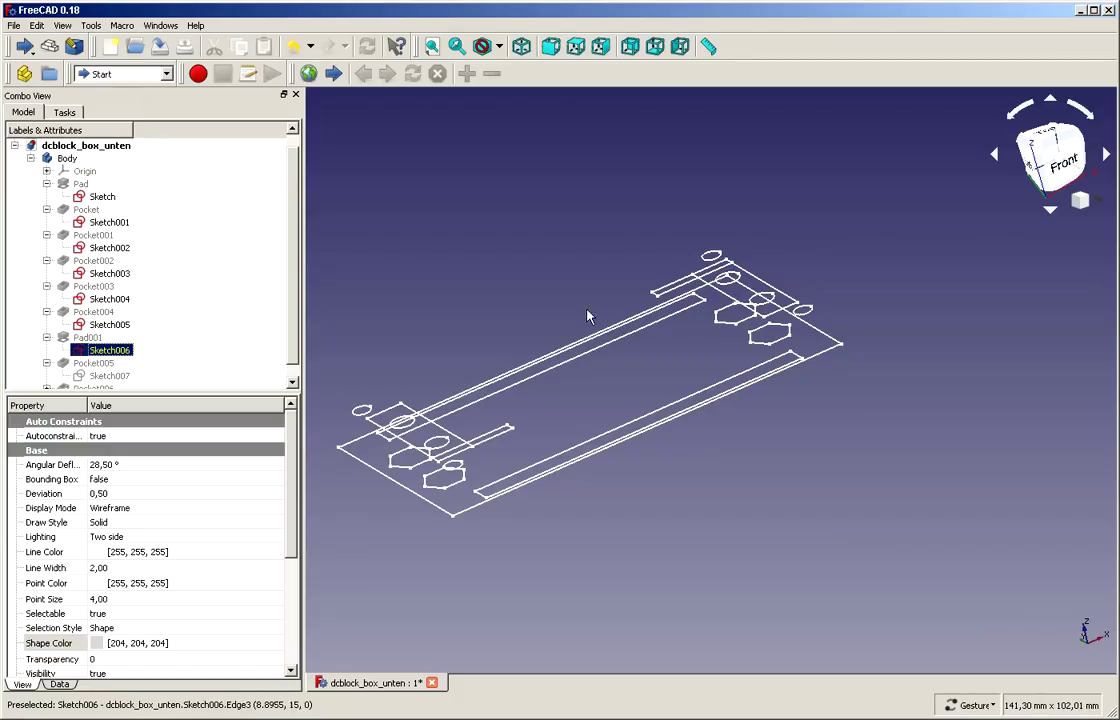
# - Hide Sketch006 and Sketch005 again
pyautogui.press('space')
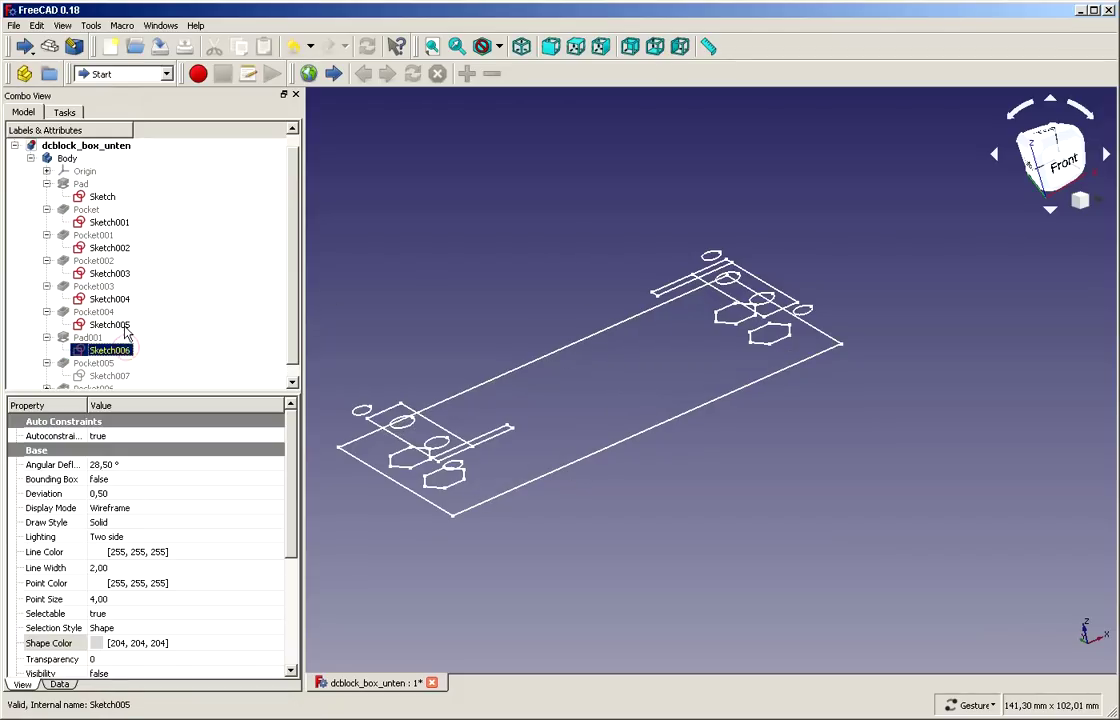
pyautogui.click(124, 326)
pyautogui.press('space')
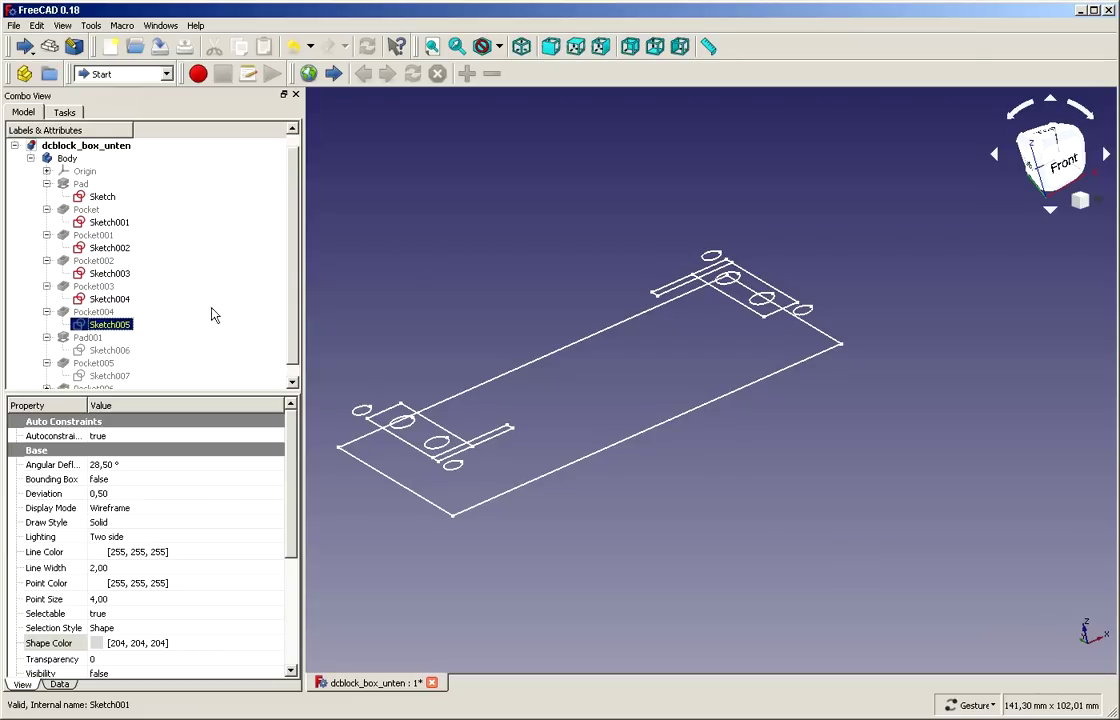
# - Toggle Sketch001 and Sketch002 off and on to compare the end rectangles with the narrow slots
pyautogui.click(108, 198)
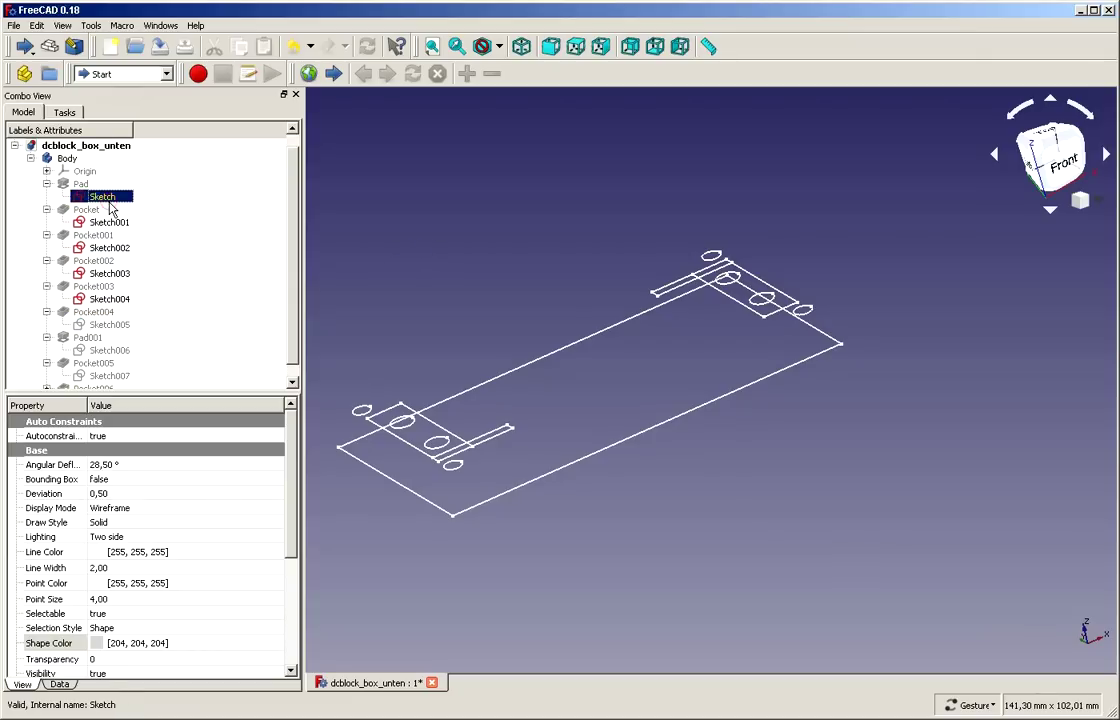
pyautogui.click(122, 224)
pyautogui.press('space')
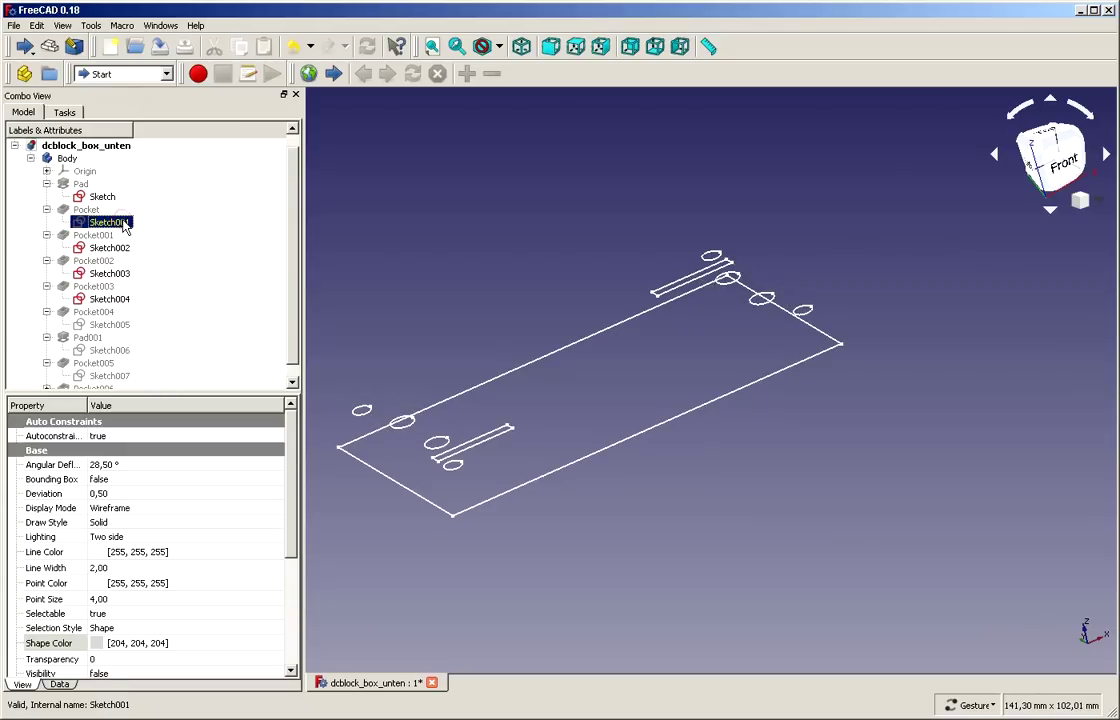
pyautogui.press('space')
pyautogui.click(122, 250)
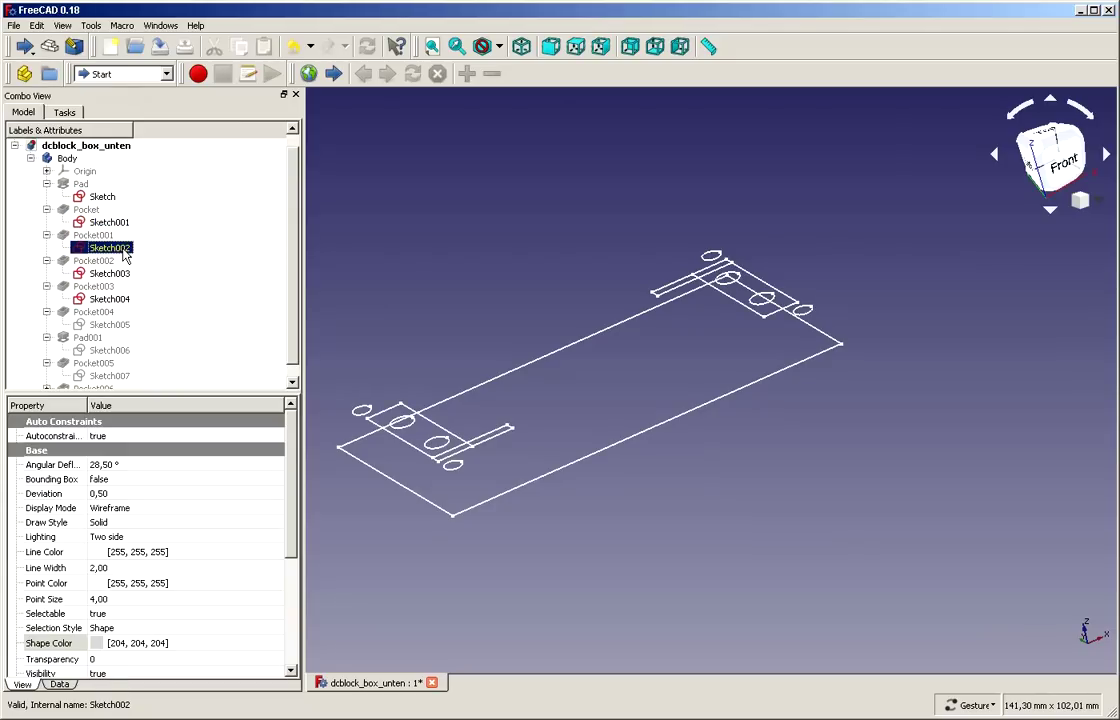
pyautogui.press('space')
pyautogui.press('space')
pyautogui.moveTo(511, 249); pyautogui.dragTo(570, 292)
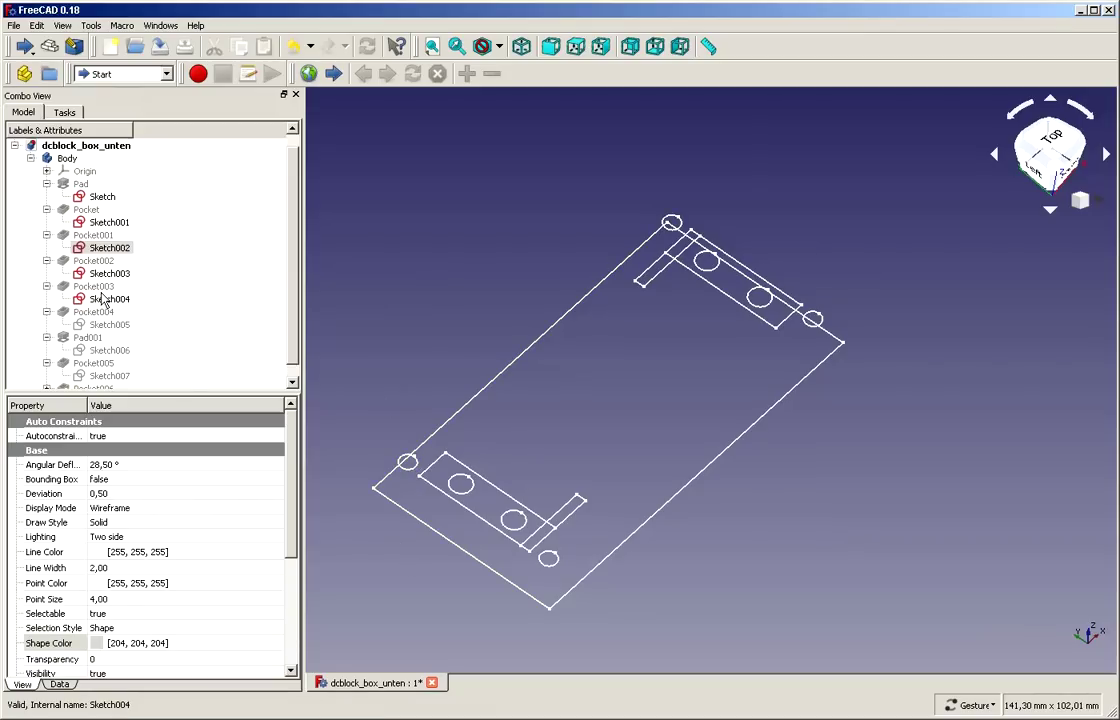
# - Show Pocket001 as a solid and view the plate from an angle
pyautogui.click(91, 236)
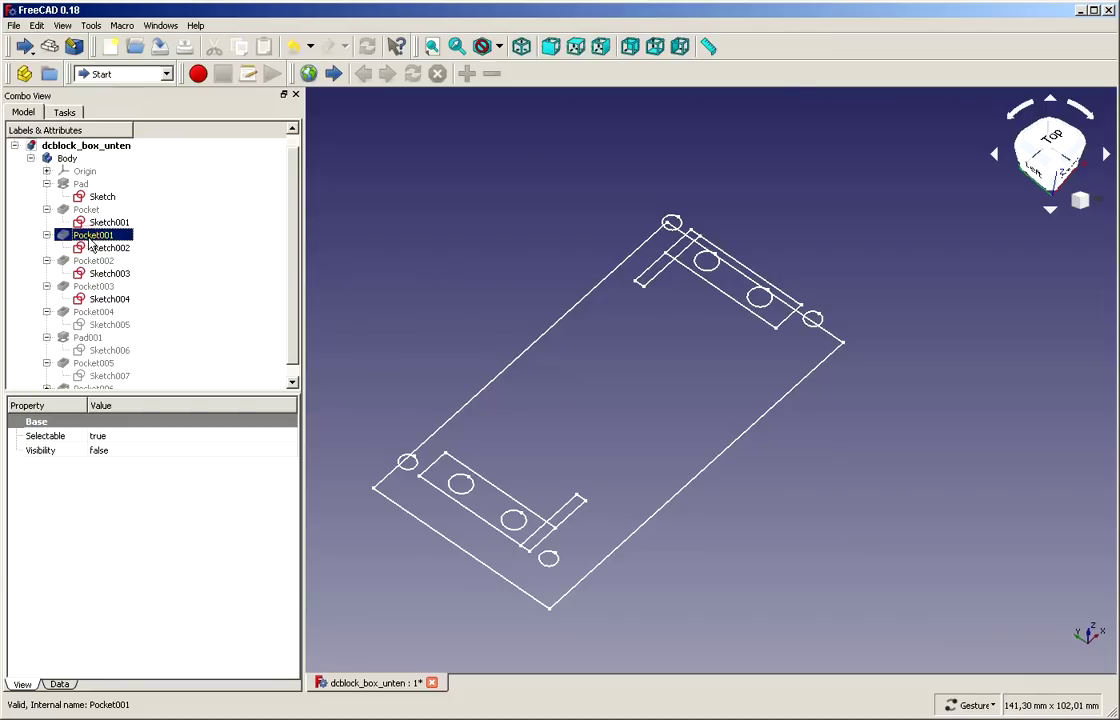
pyautogui.press('space')
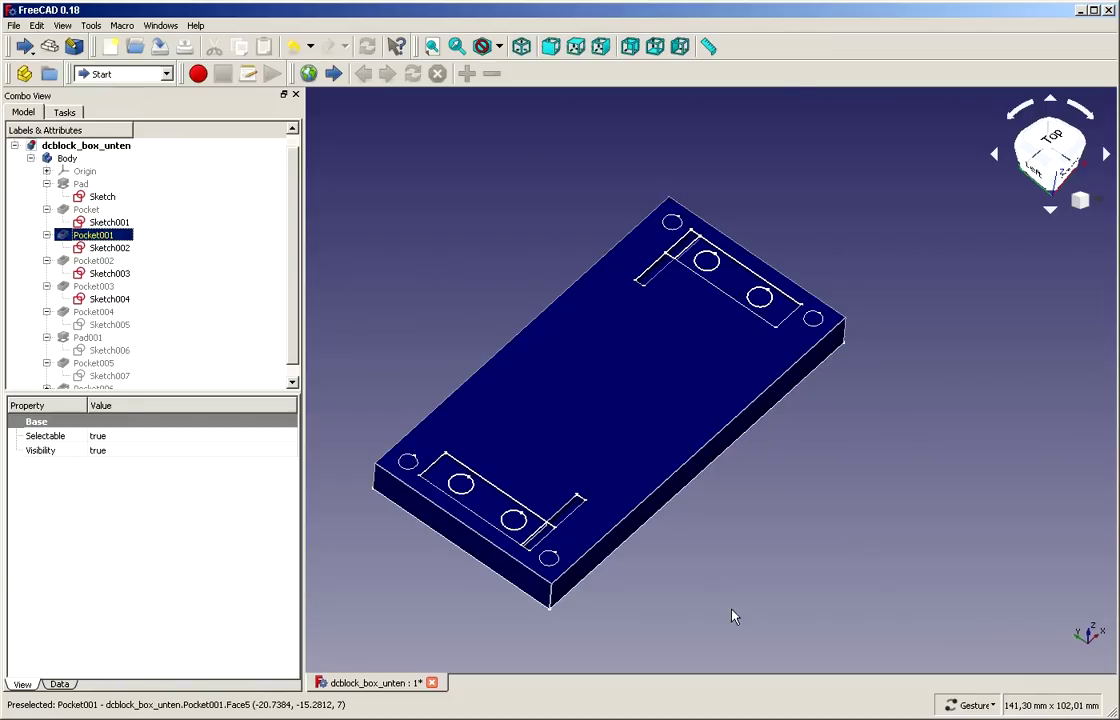
pyautogui.moveTo(640, 532); pyautogui.dragTo(731, 577)
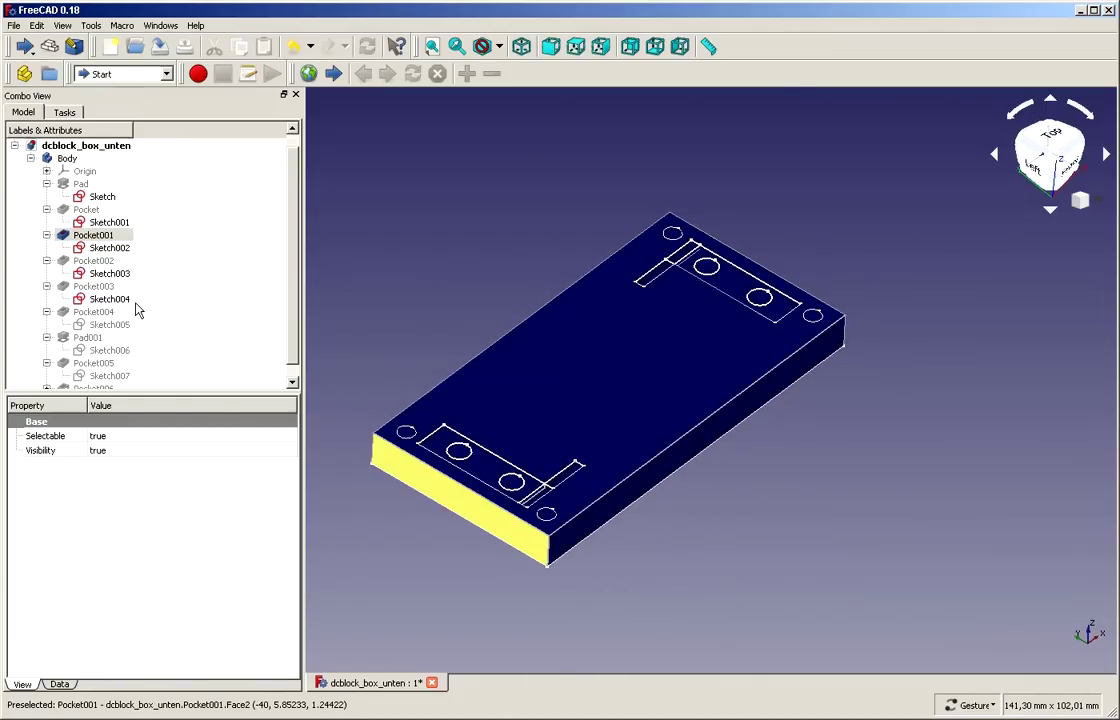
# - Show Pocket002 as a solid and inspect the corner holes from above and from the side
pyautogui.click(98, 261)
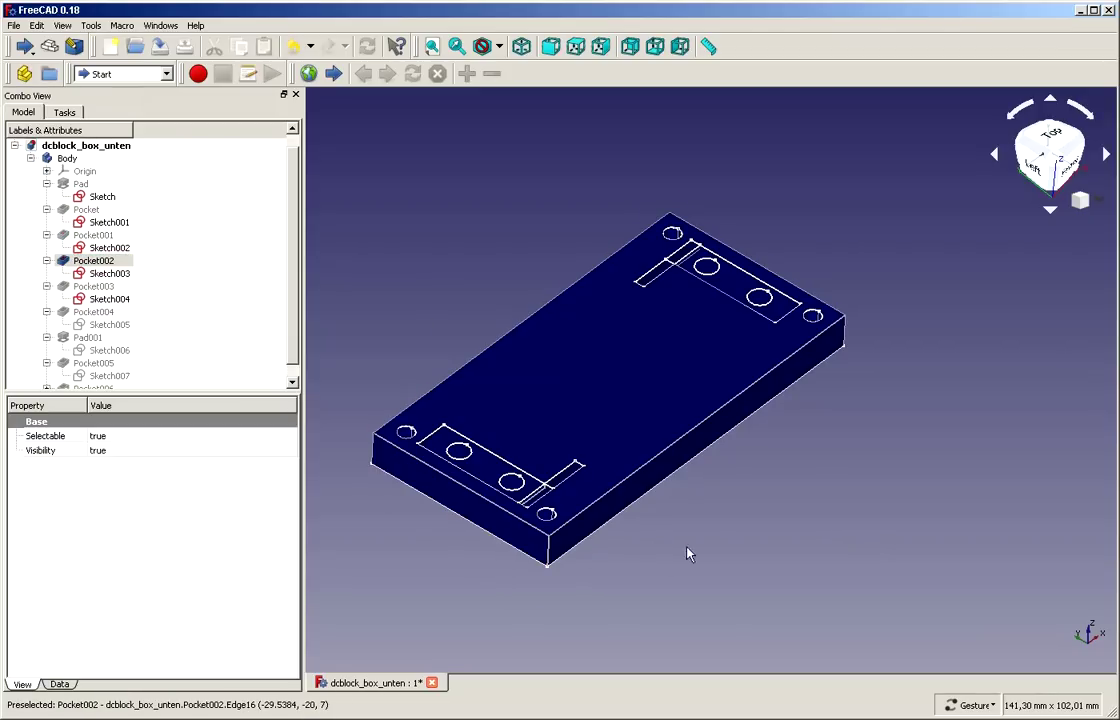
pyautogui.moveTo(687, 550); pyautogui.dragTo(645, 548)
pyautogui.scroll(5, 650, 494)
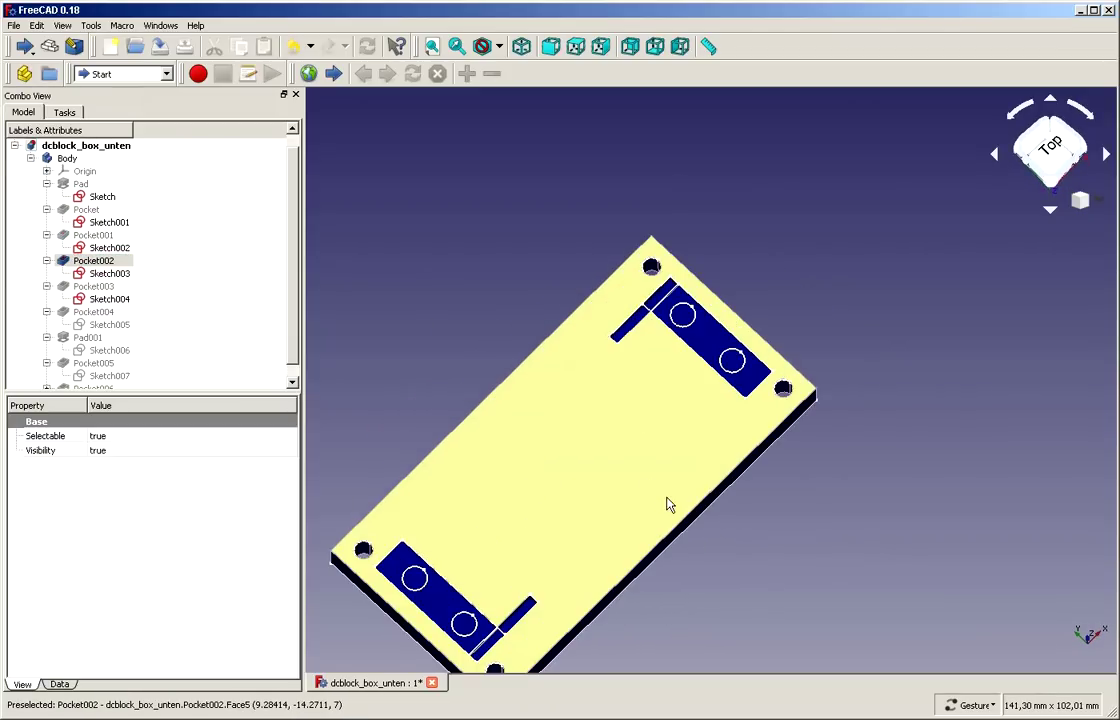
pyautogui.moveTo(736, 624); pyautogui.dragTo(470, 400)
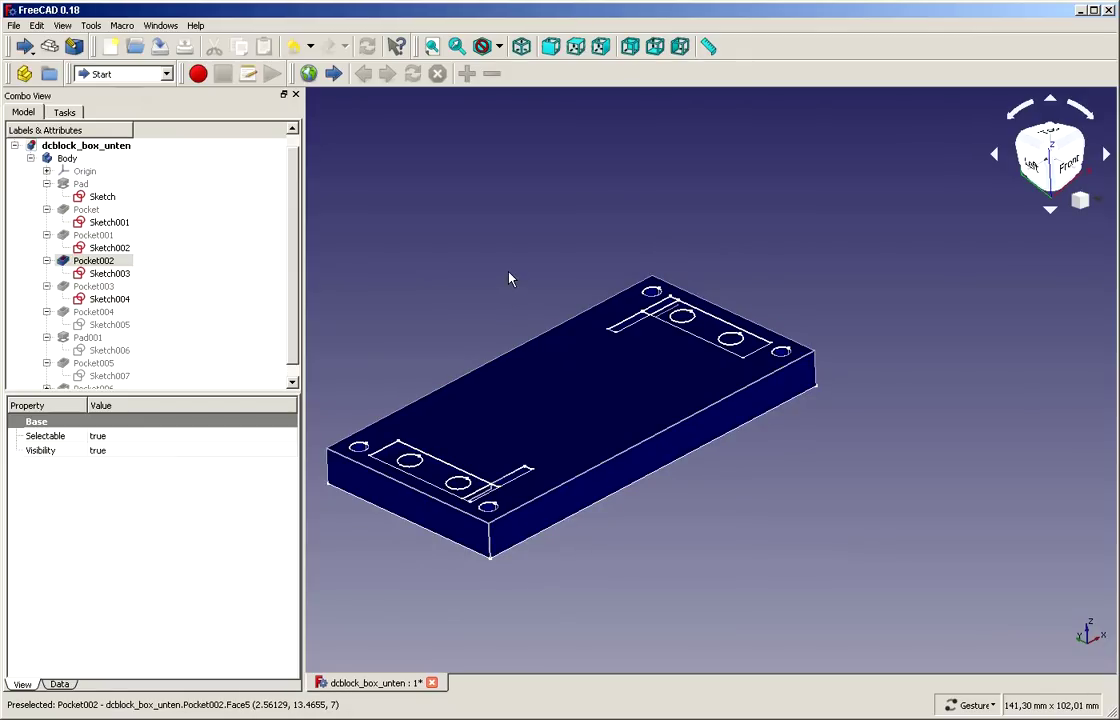
pyautogui.click(167, 246)
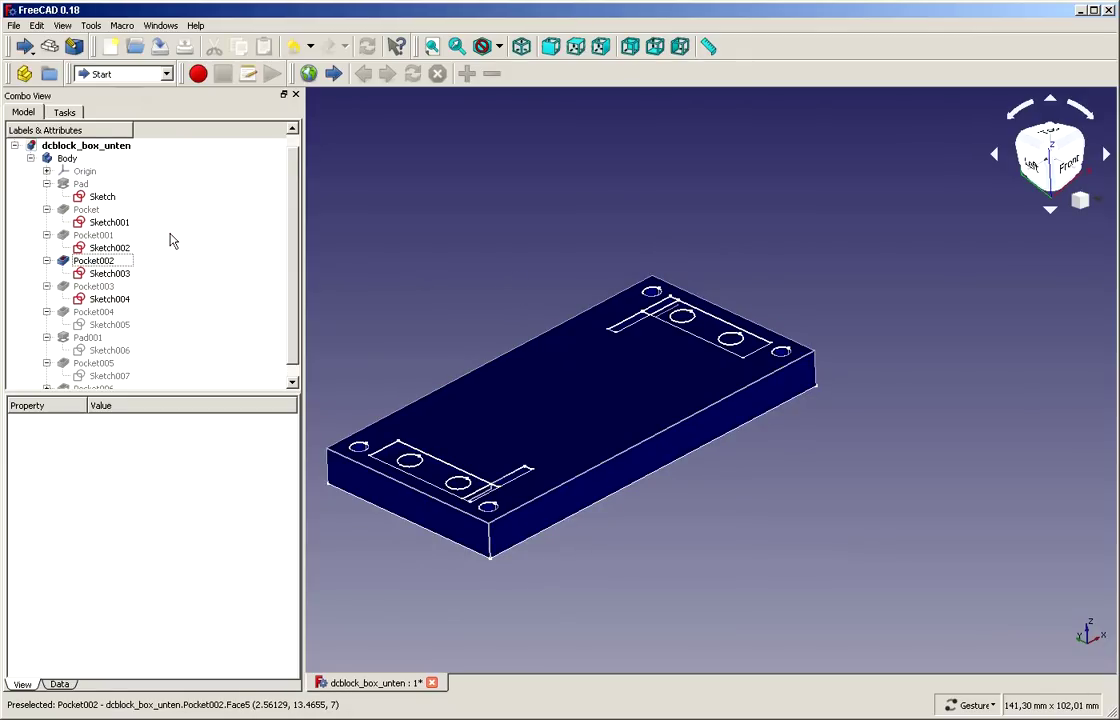
pyautogui.scroll(-1, 170, 240)
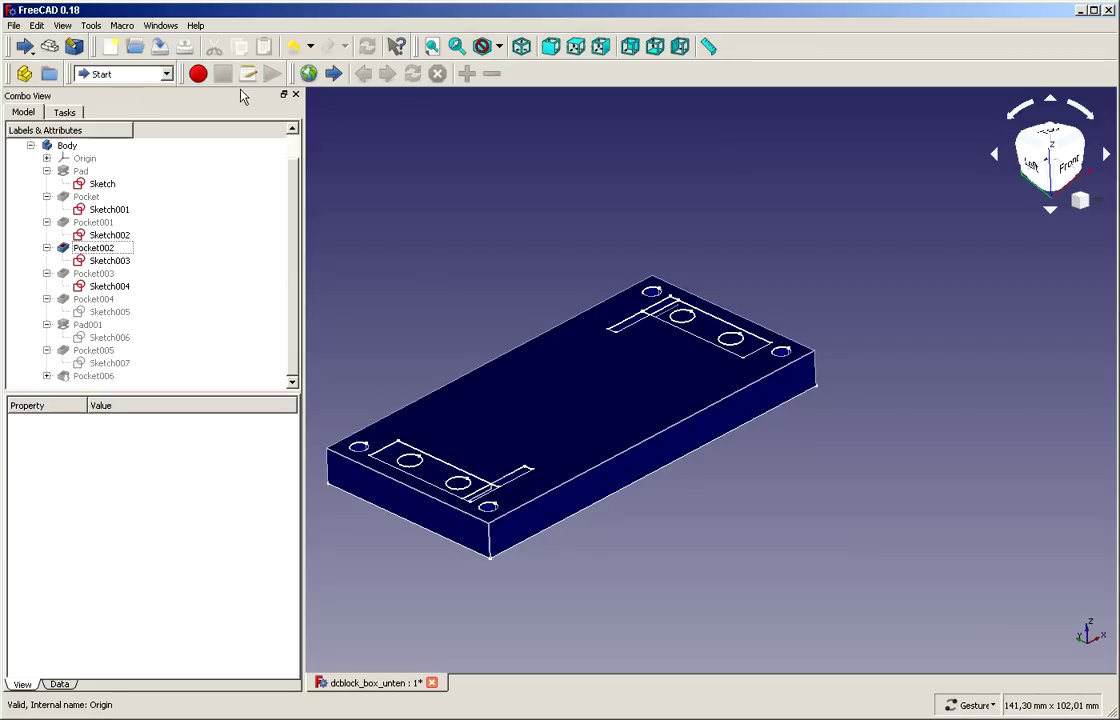
# - Switch to the Part Design workbench
pyautogui.click(110, 74)
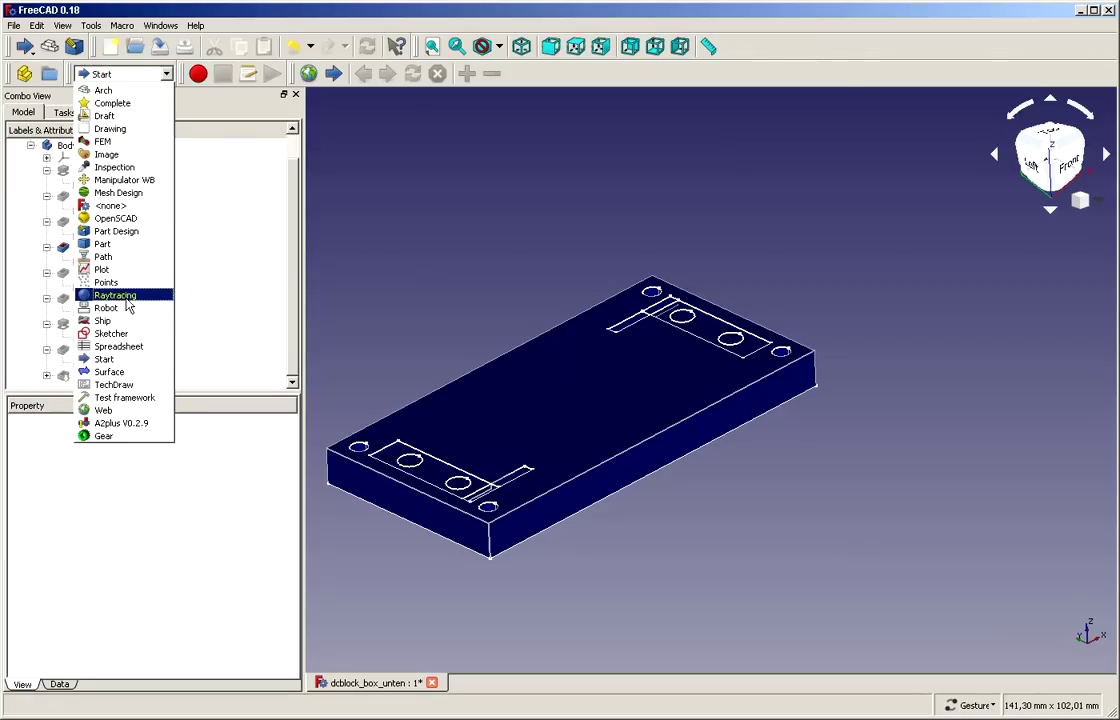
pyautogui.click(125, 231)
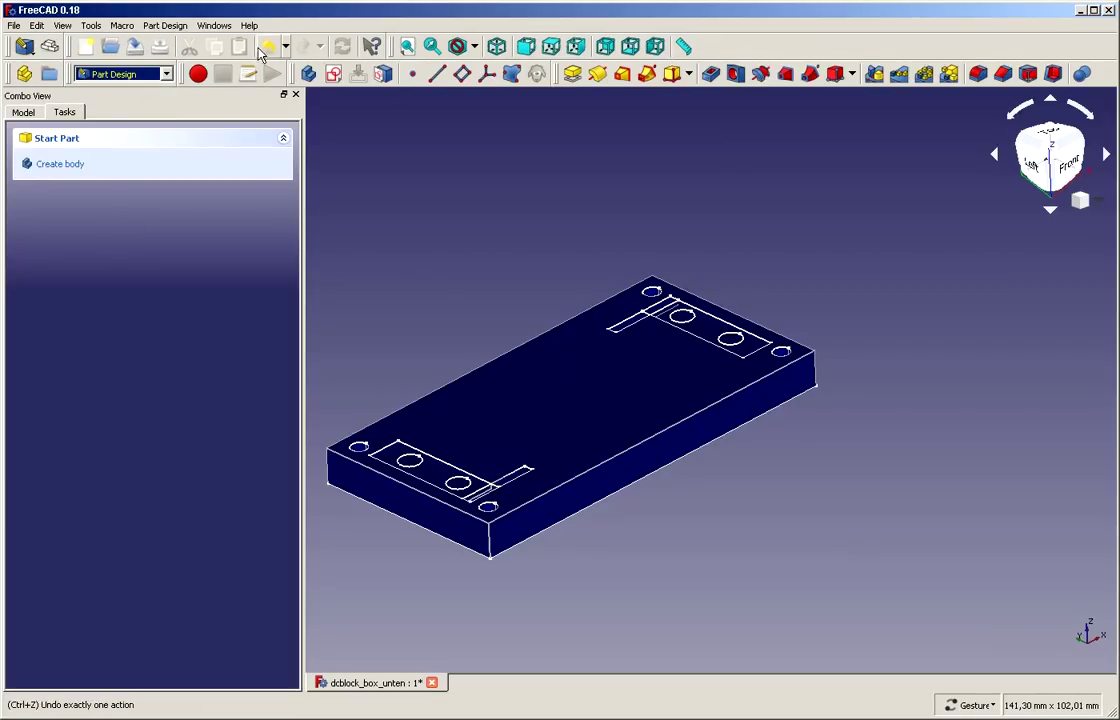
# - Check the program's version and revision details, and return to the model tree
pyautogui.click(250, 25)
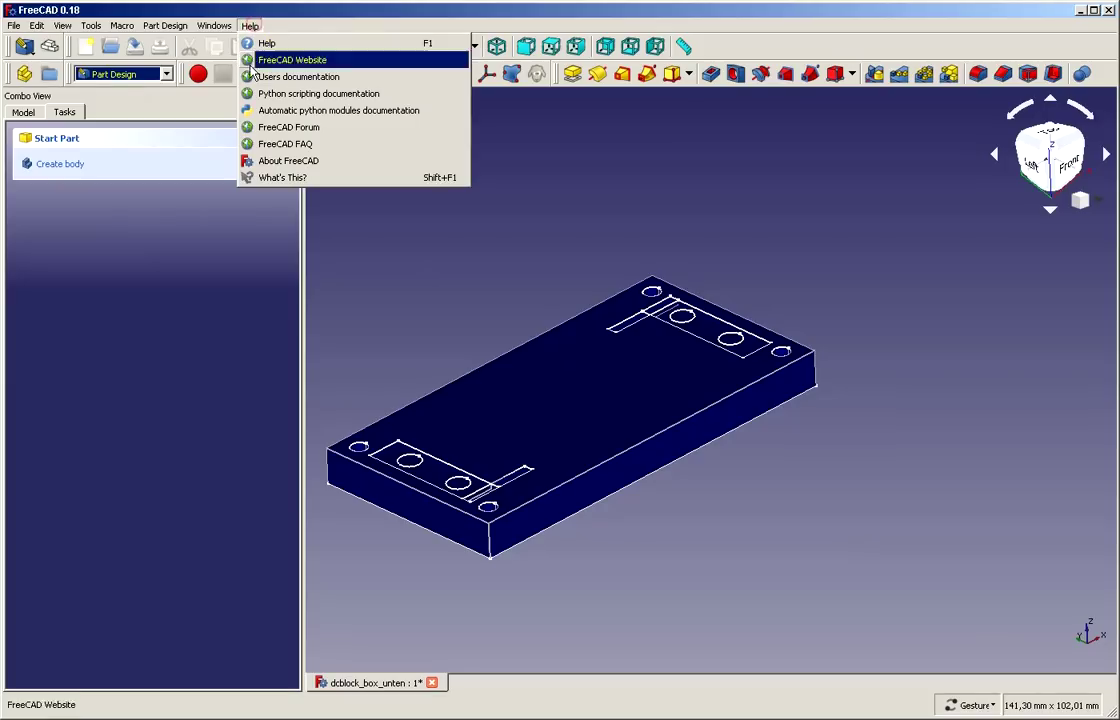
pyautogui.click(275, 164)
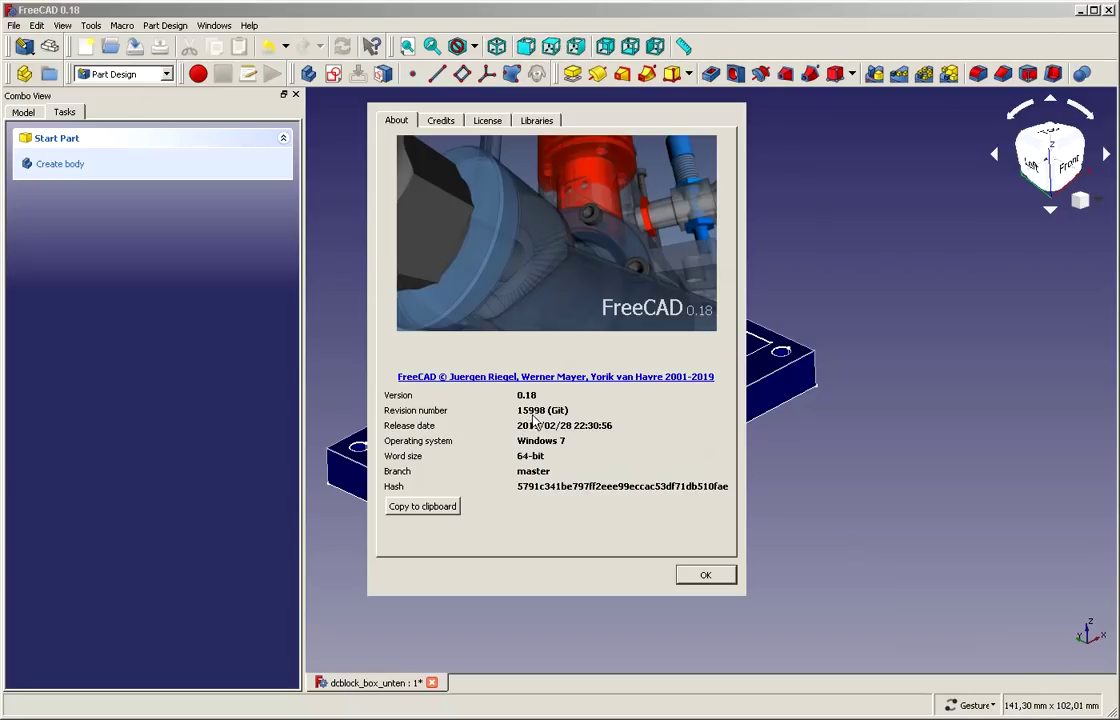
pyautogui.click(700, 575)
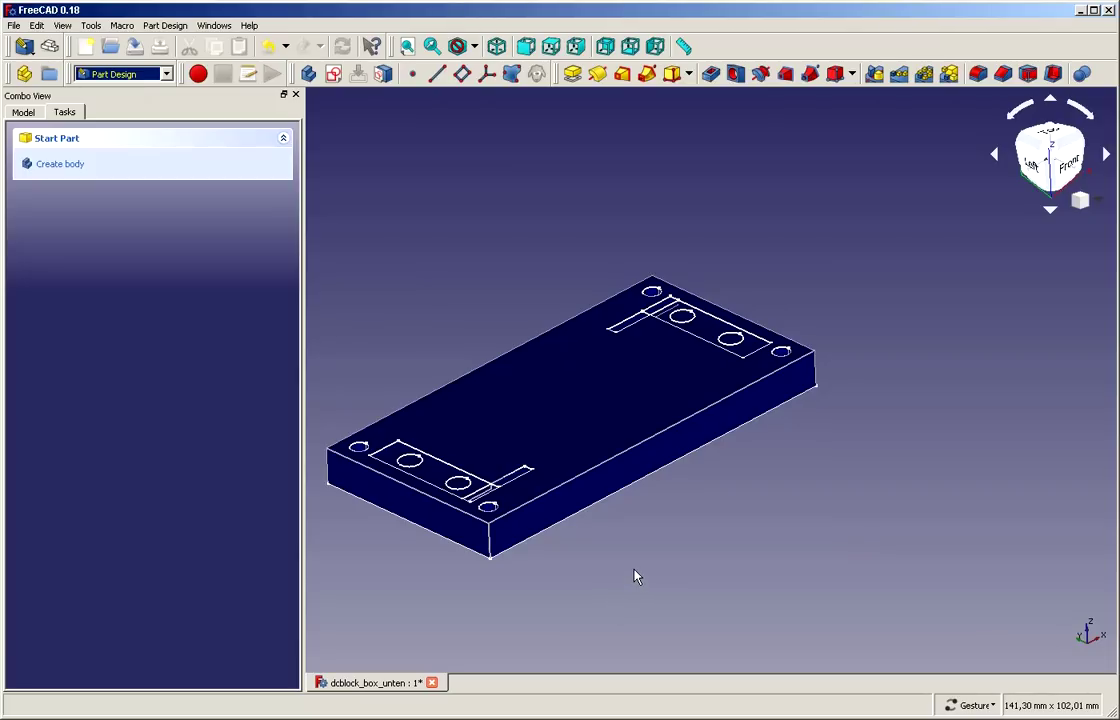
pyautogui.click(20, 112)
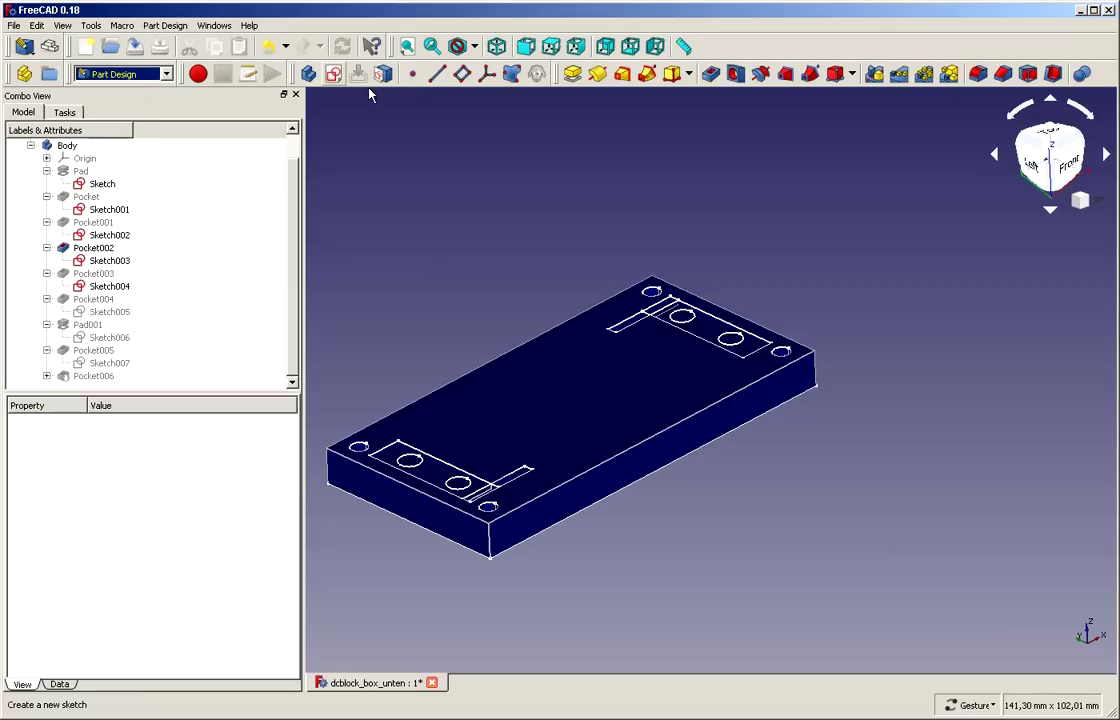
# - Add a new empty body to the document and locate it with its origin in the model tree
pyautogui.click(310, 74)
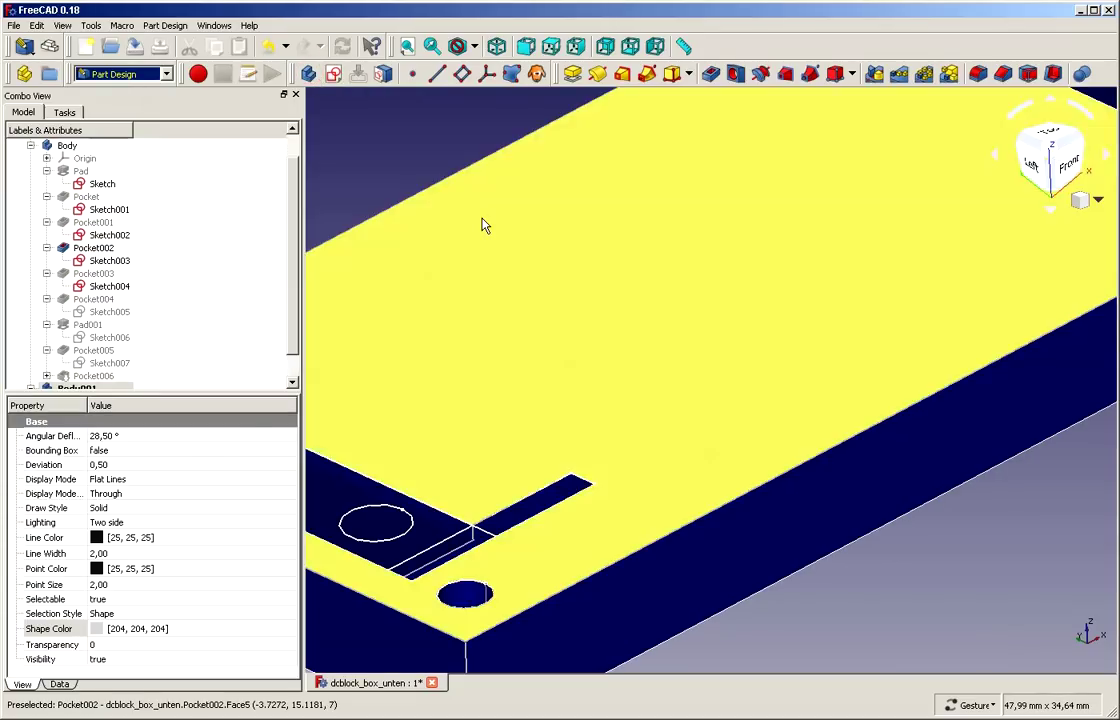
pyautogui.scroll(-3, 482, 225)
pyautogui.scroll(-2, 482, 225)
pyautogui.scroll(3, 482, 225)
pyautogui.scroll(-3, 482, 225)
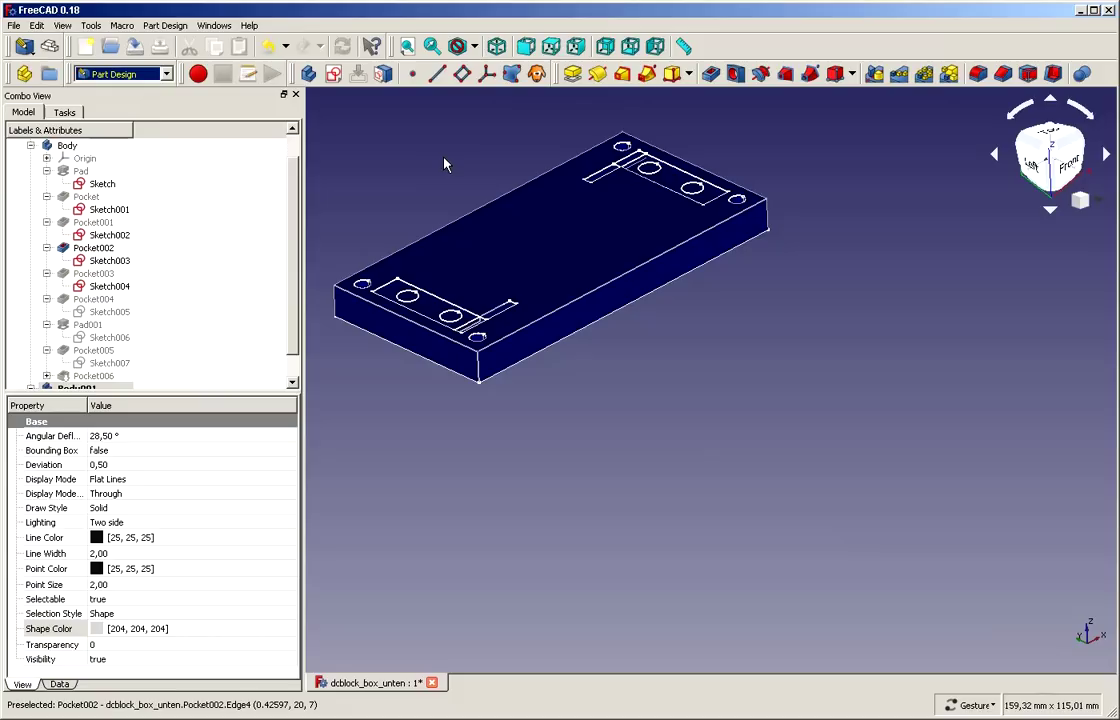
pyautogui.click(77, 386)
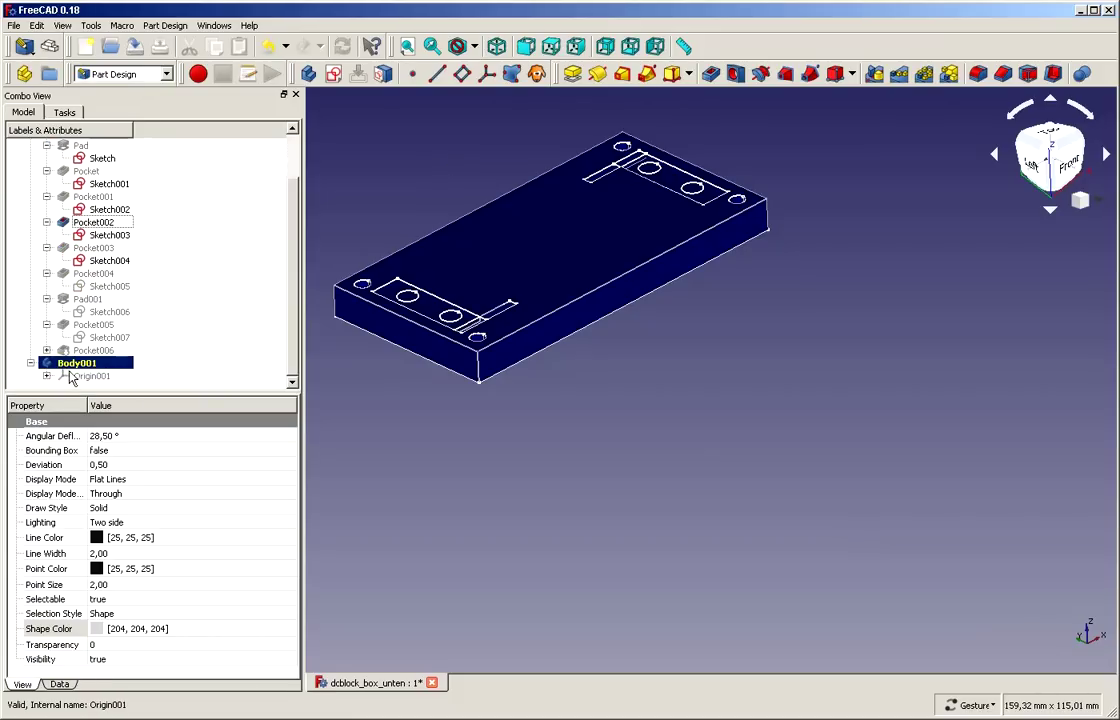
pyautogui.click(72, 376)
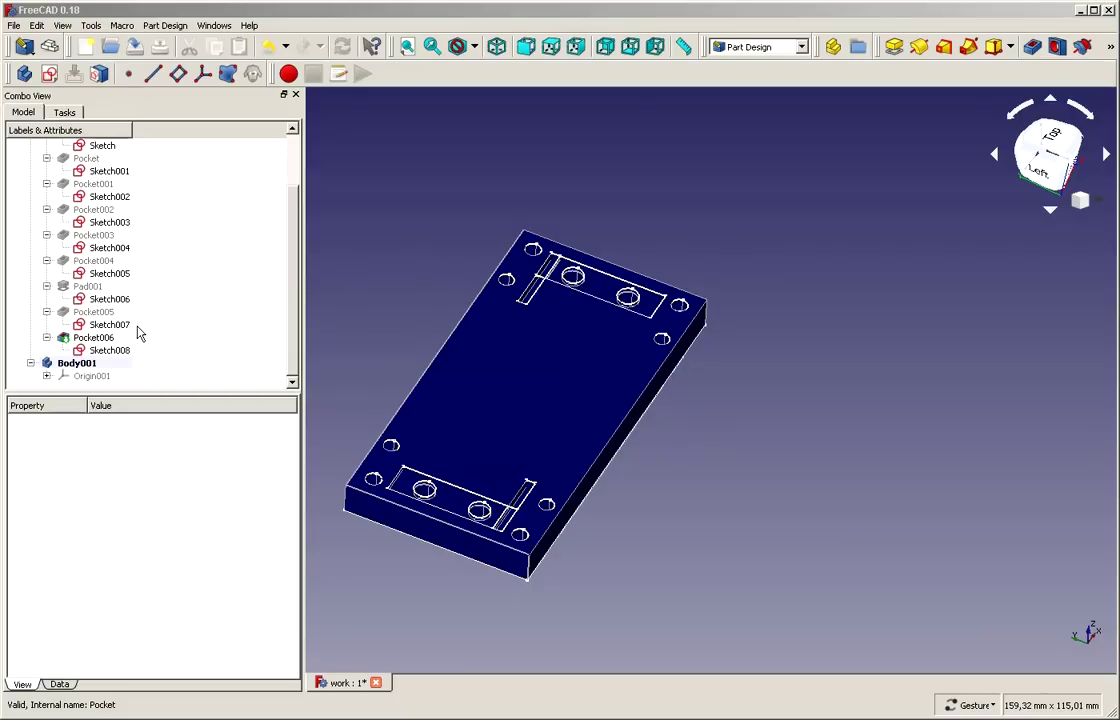
# - Create a new sketch on the XY base plane of the new body
pyautogui.click(53, 76)
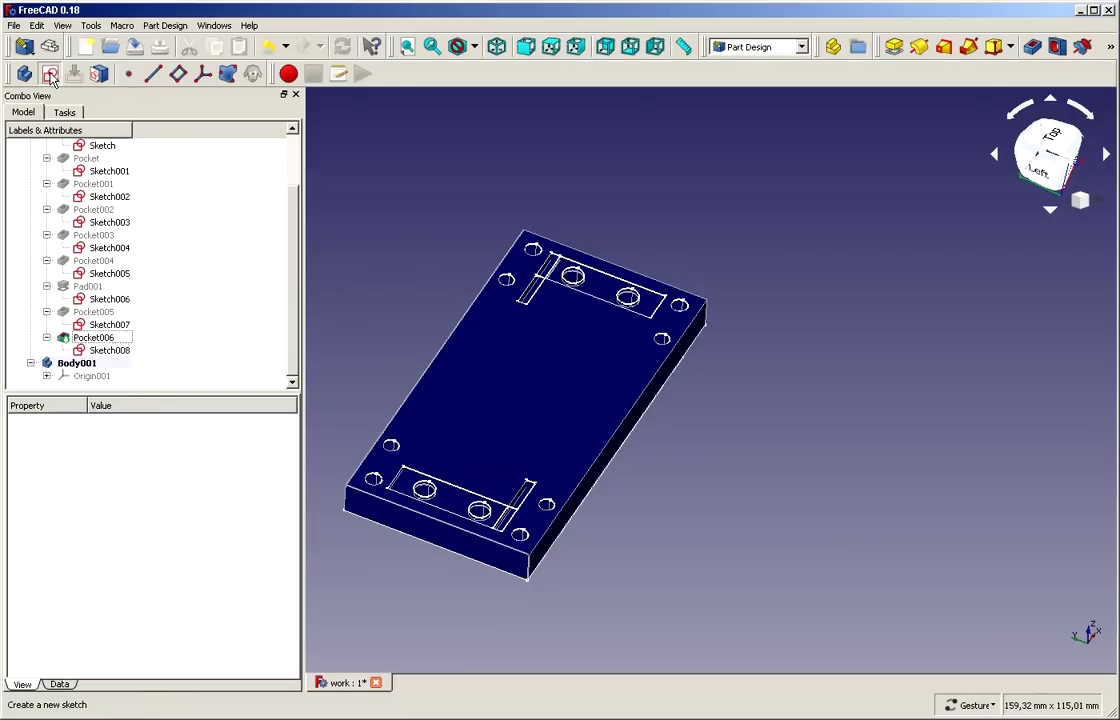
pyautogui.click(65, 206)
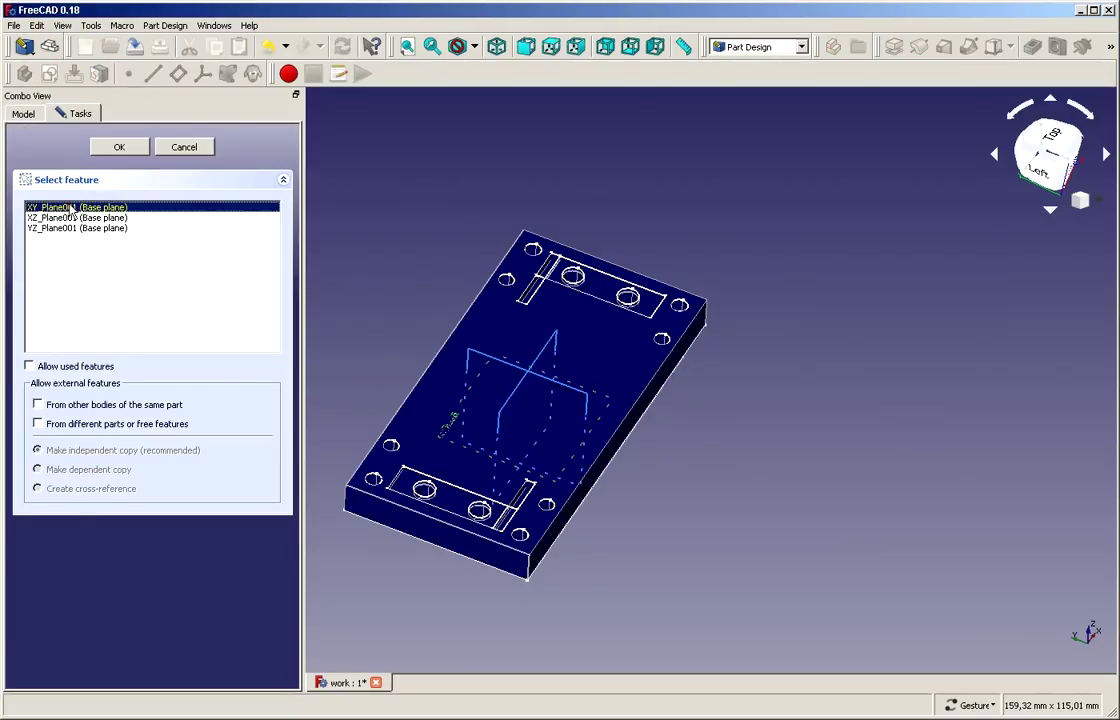
pyautogui.click(118, 148)
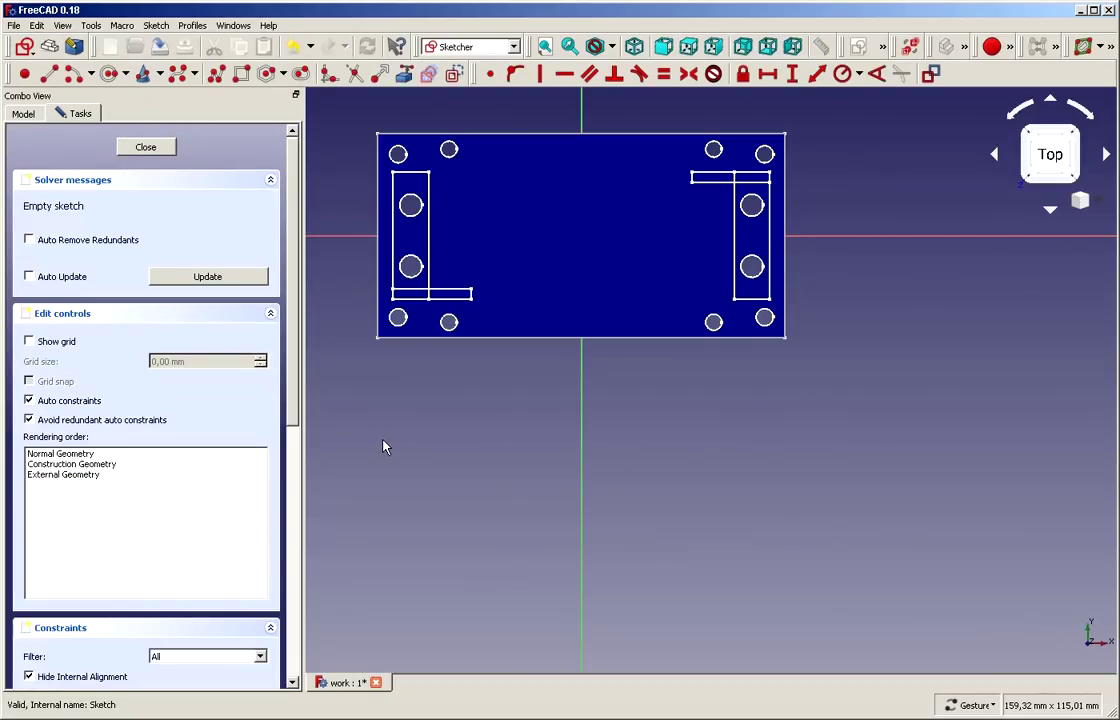
# - Hide the Pocket006 solid, leaving only the original body's sketch contours as reference for the new sketch
pyautogui.scroll(-2, 386, 447)
pyautogui.click(25, 114)
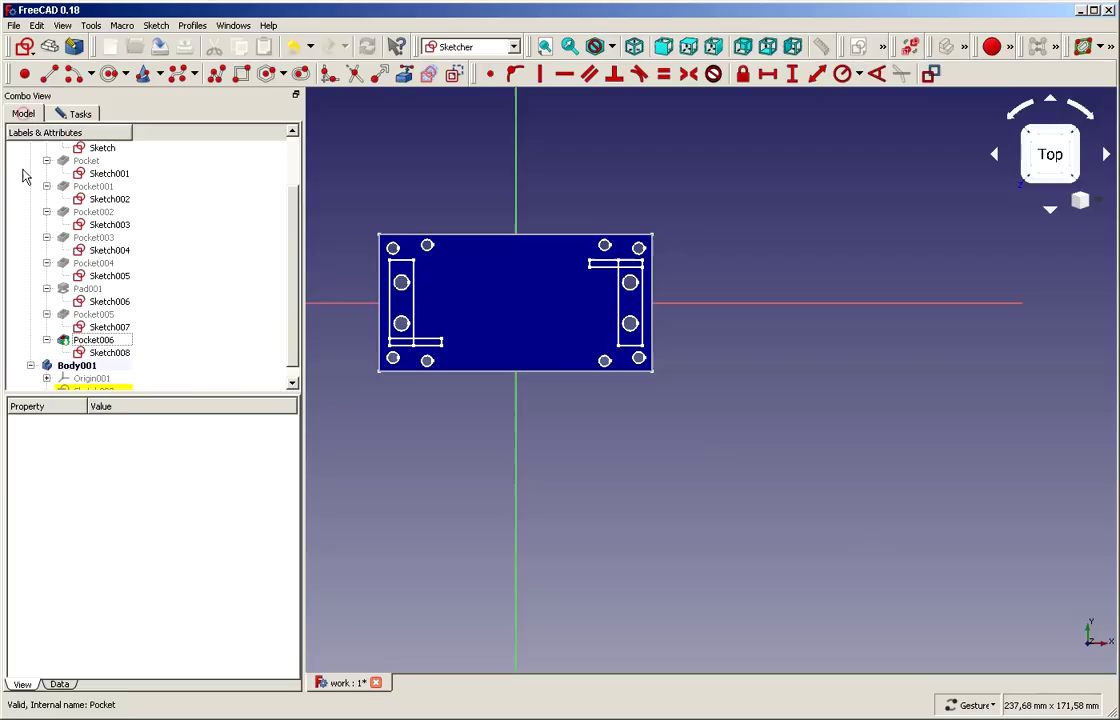
pyautogui.click(108, 341)
pyautogui.press('space')
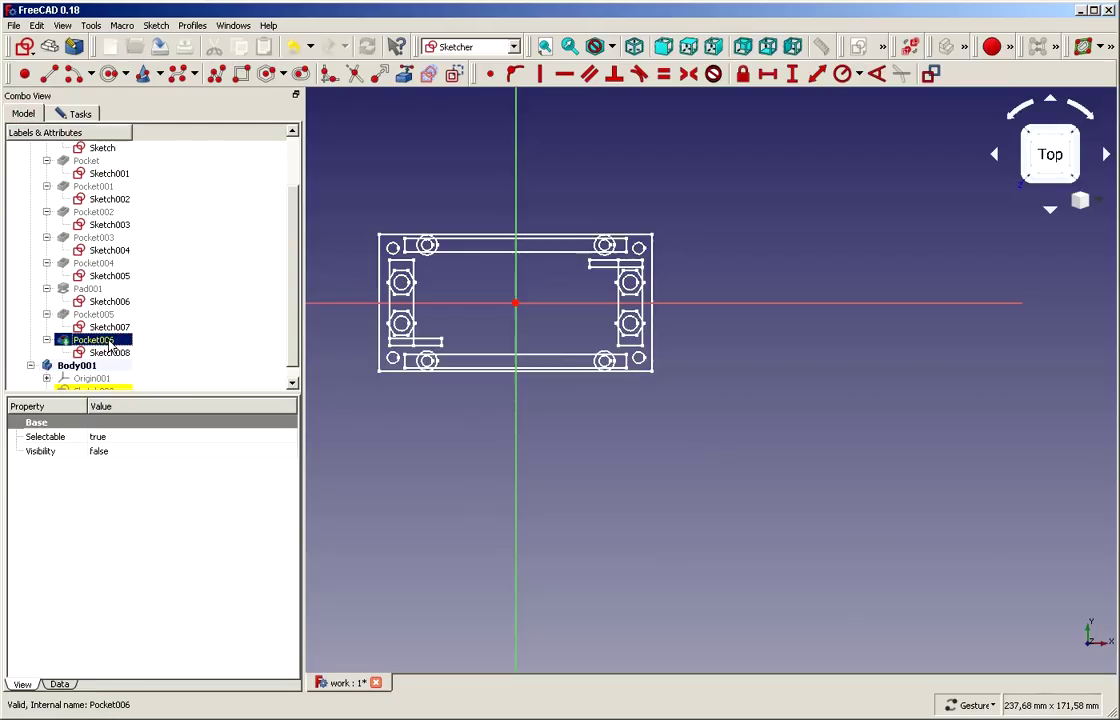
pyautogui.scroll(3, 380, 201)
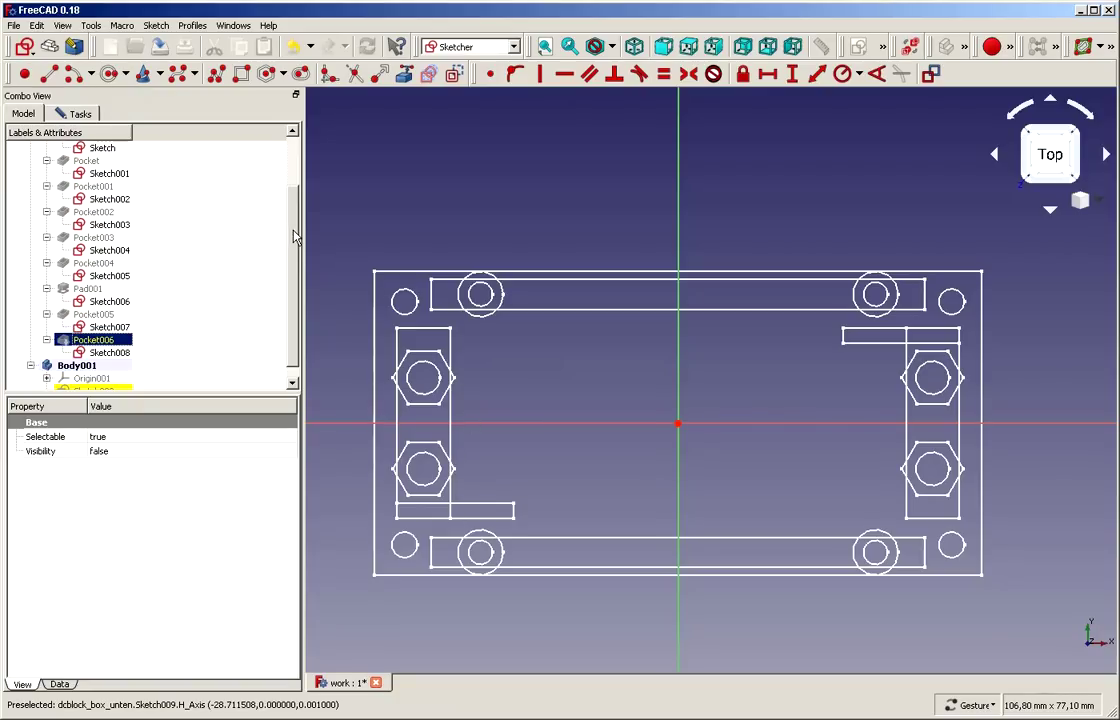
# - Carbon copy the plate's outer rectangle from the base Sketch into the new sketch
pyautogui.click(430, 75)
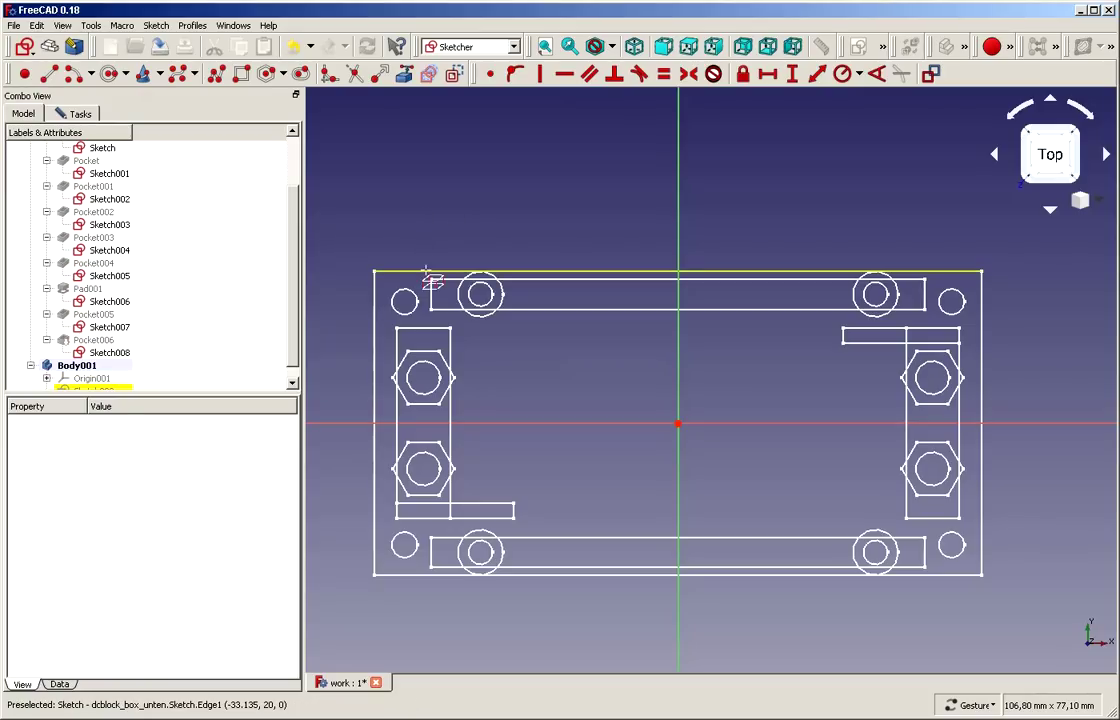
pyautogui.click(379, 299)
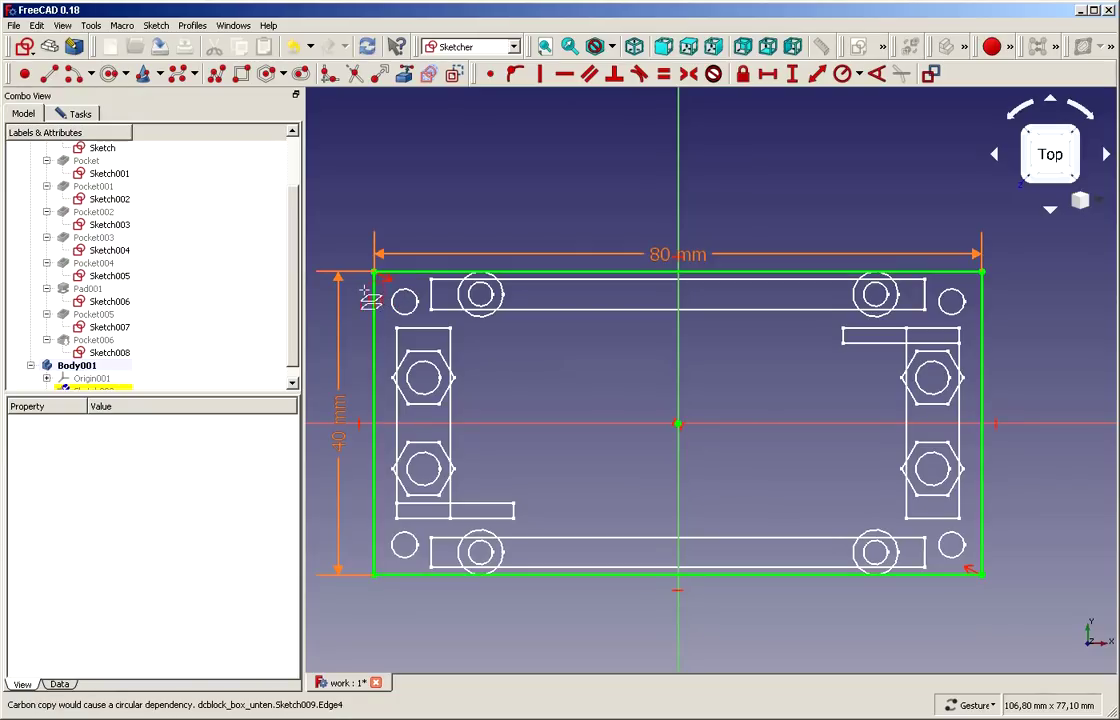
# - Carbon copy Sketch007, the small hole circles along the plate's long edges, into the sketch, allowing the cross-reference to the other body
pyautogui.click(503, 297)
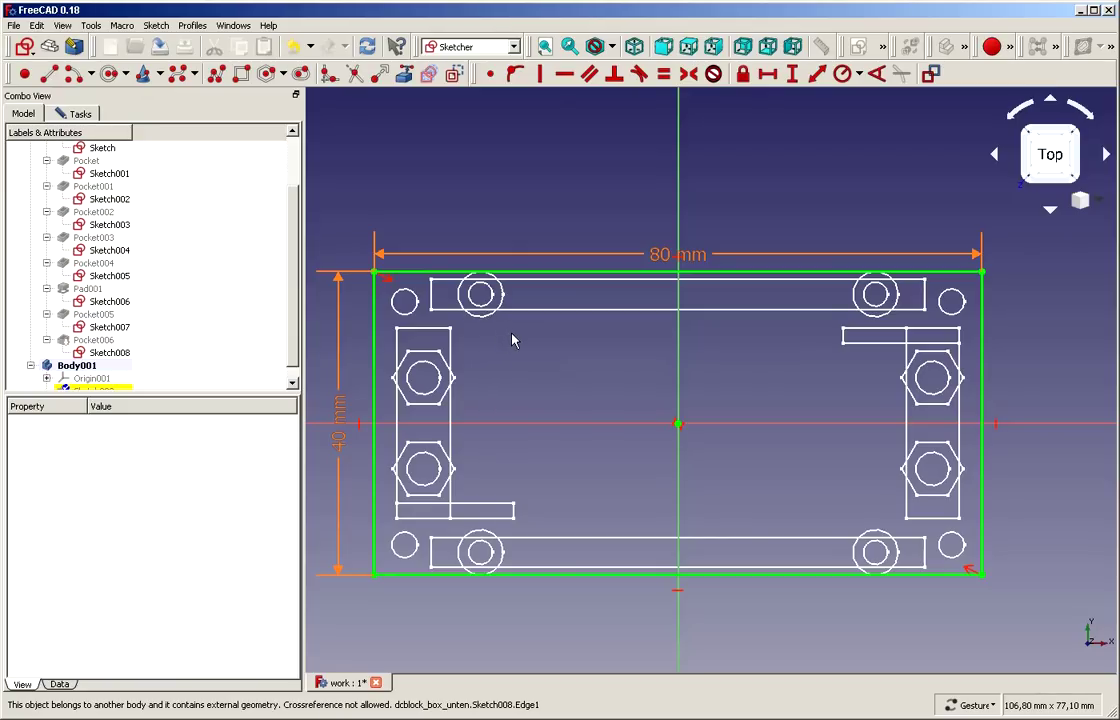
pyautogui.scroll(5, 505, 292)
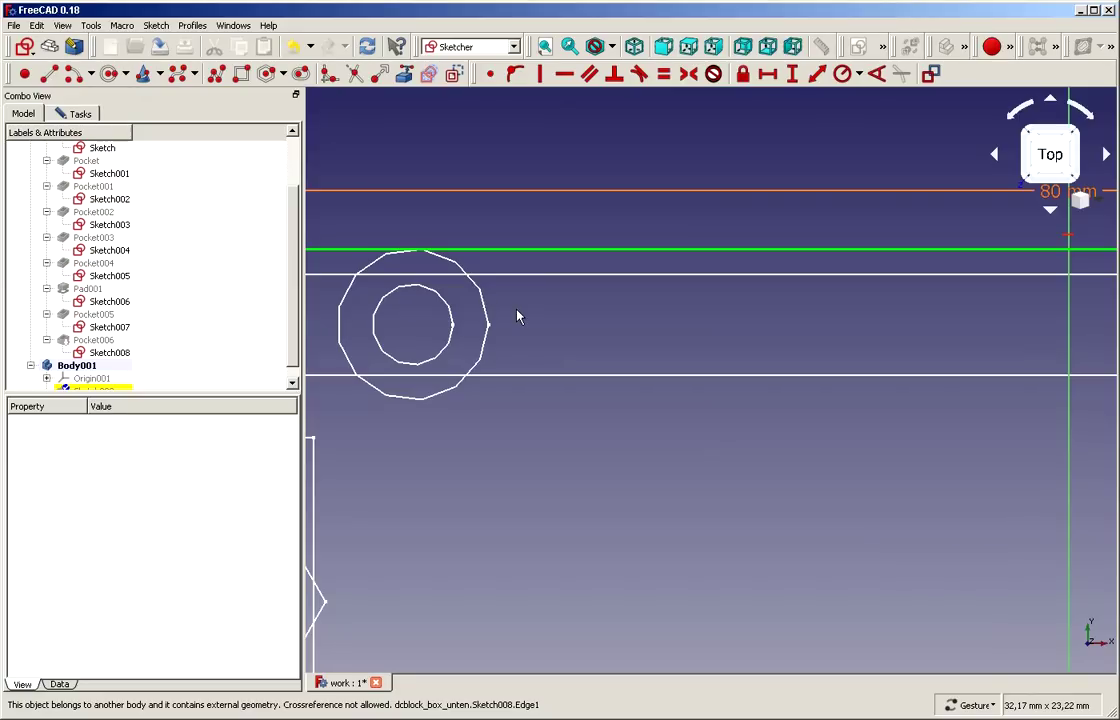
pyautogui.scroll(-4, 517, 316)
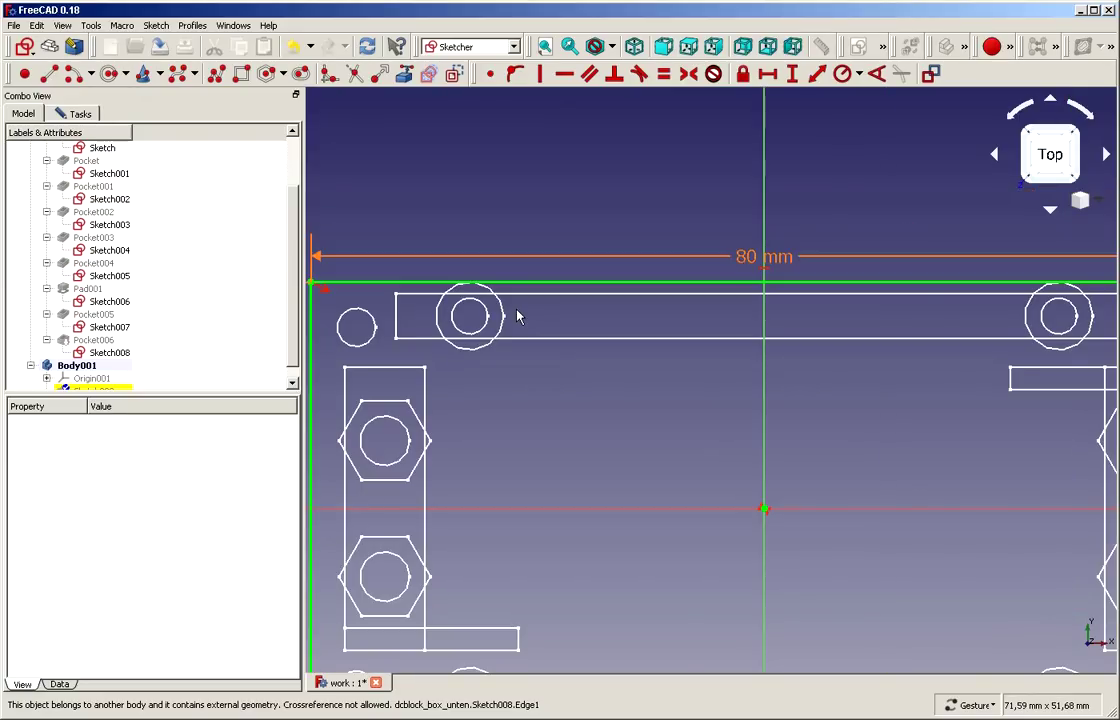
pyautogui.scroll(-3, 517, 316)
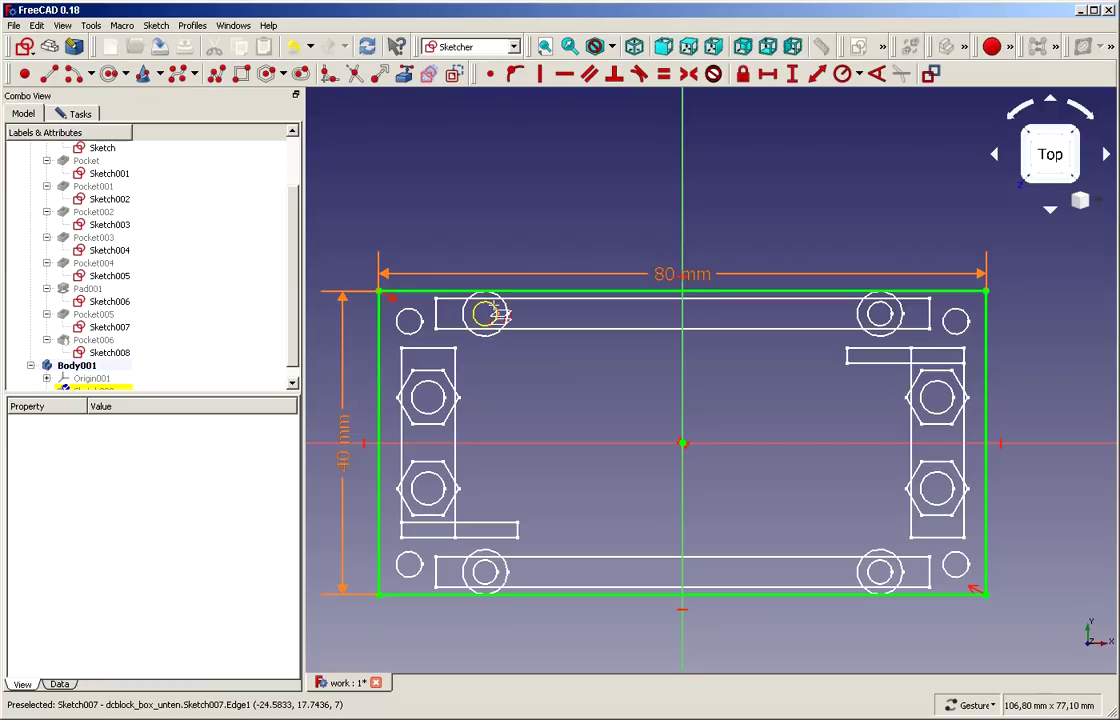
pyautogui.keyDown('ctrl'); pyautogui.click(491, 308); pyautogui.keyUp('ctrl')
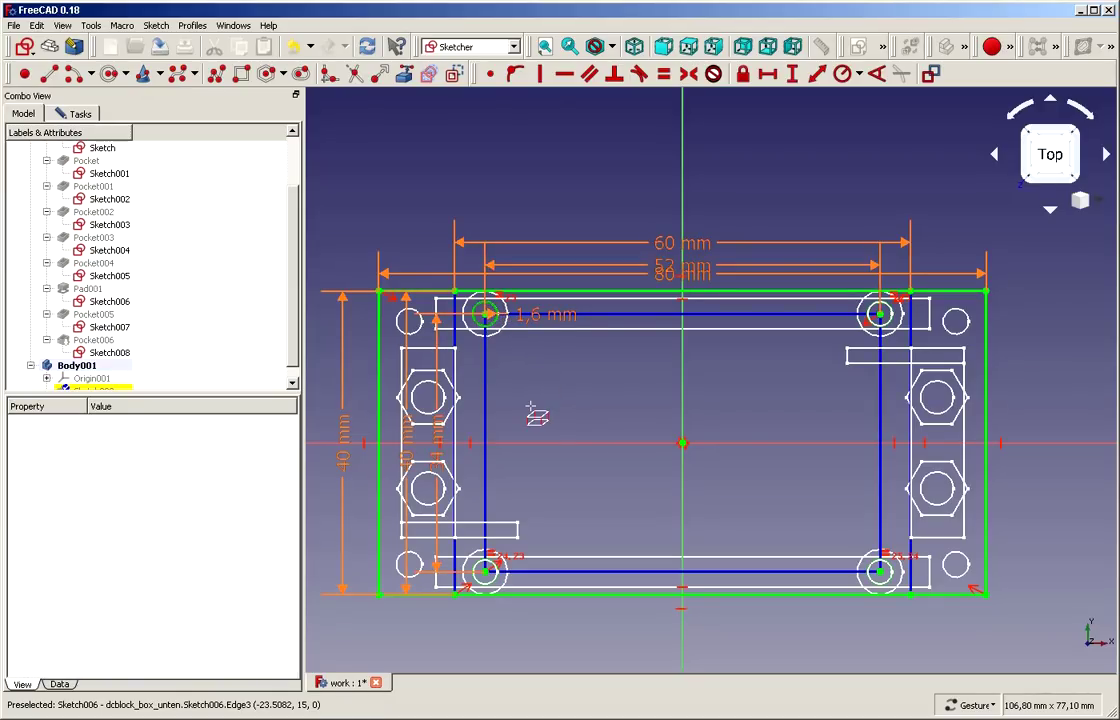
# - Carbon copy the sketch of the rectangular pockets at the plate's short ends into the sketch, allowing the cross-body reference
pyautogui.keyDown('ctrl'); pyautogui.click(455, 375); pyautogui.keyUp('ctrl')
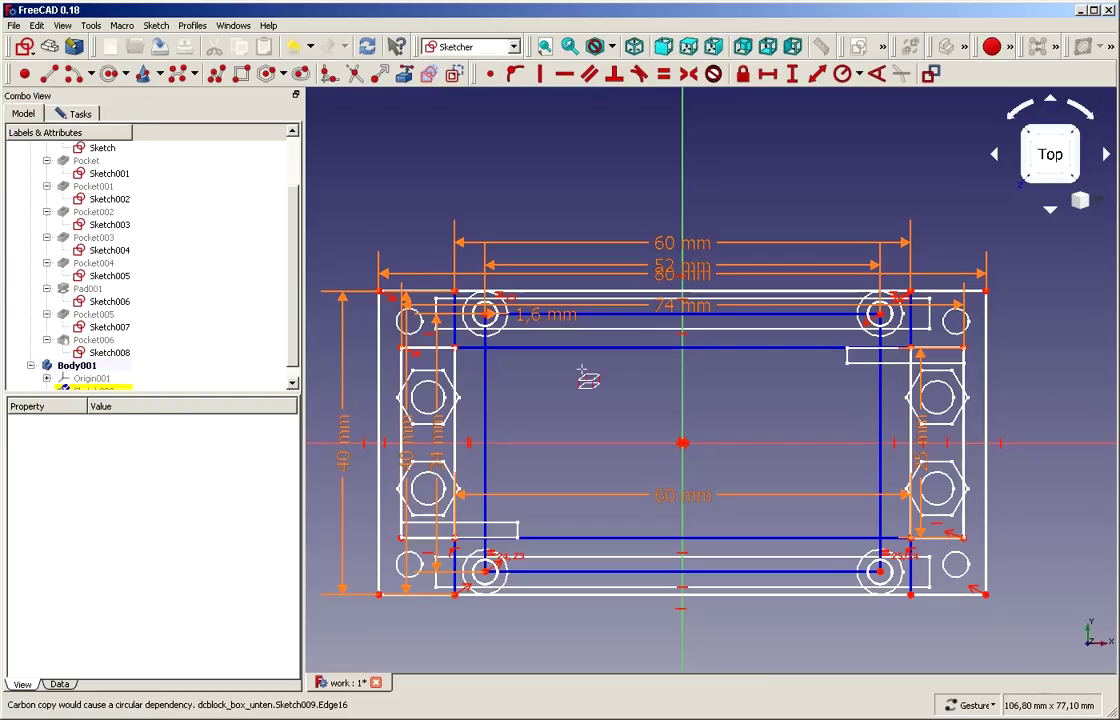
pyautogui.press('Escape')
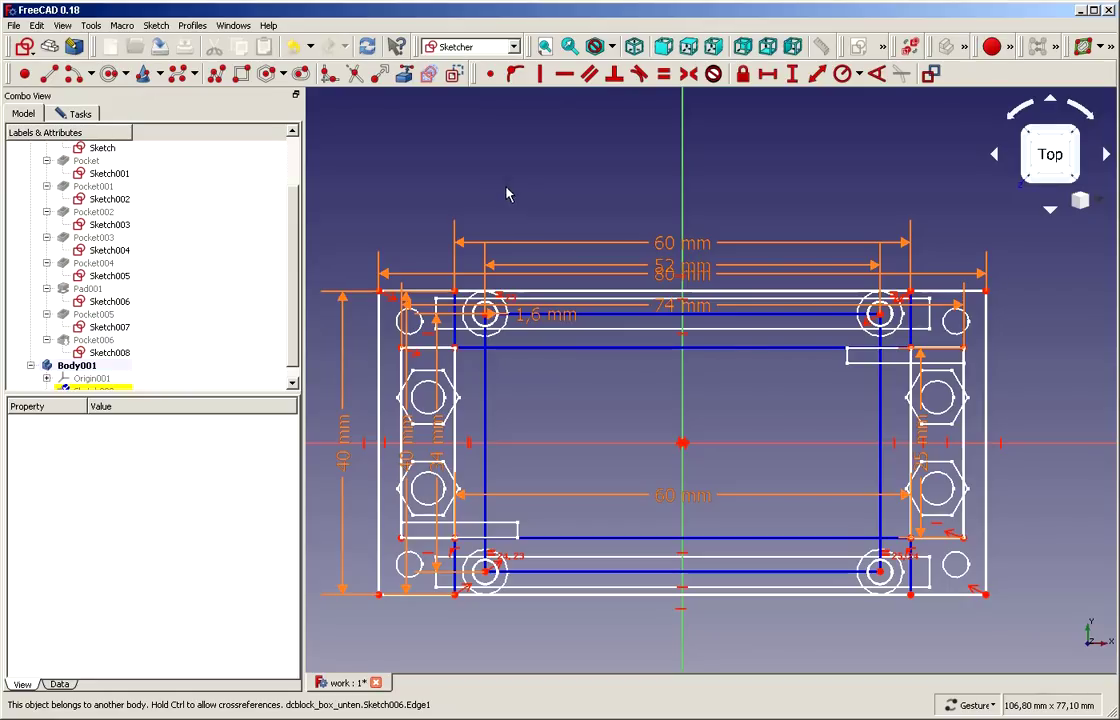
# - Hide the original Body and collapse its branch in the model tree
pyautogui.scroll(2, 258, 186)
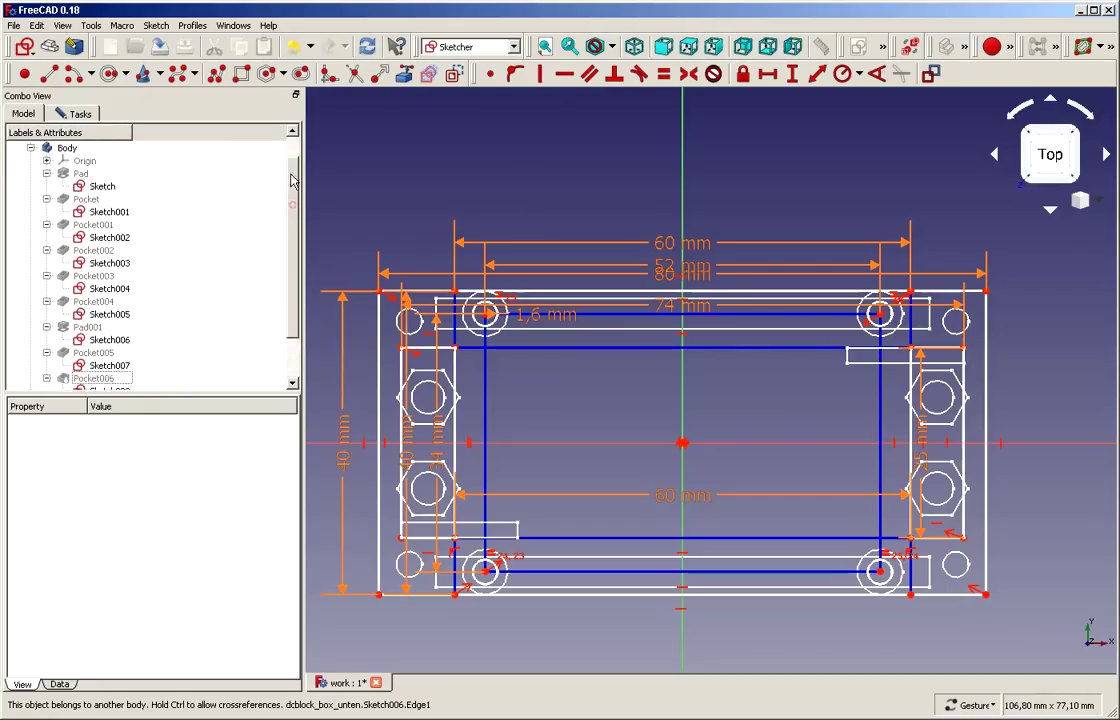
pyautogui.click(72, 173)
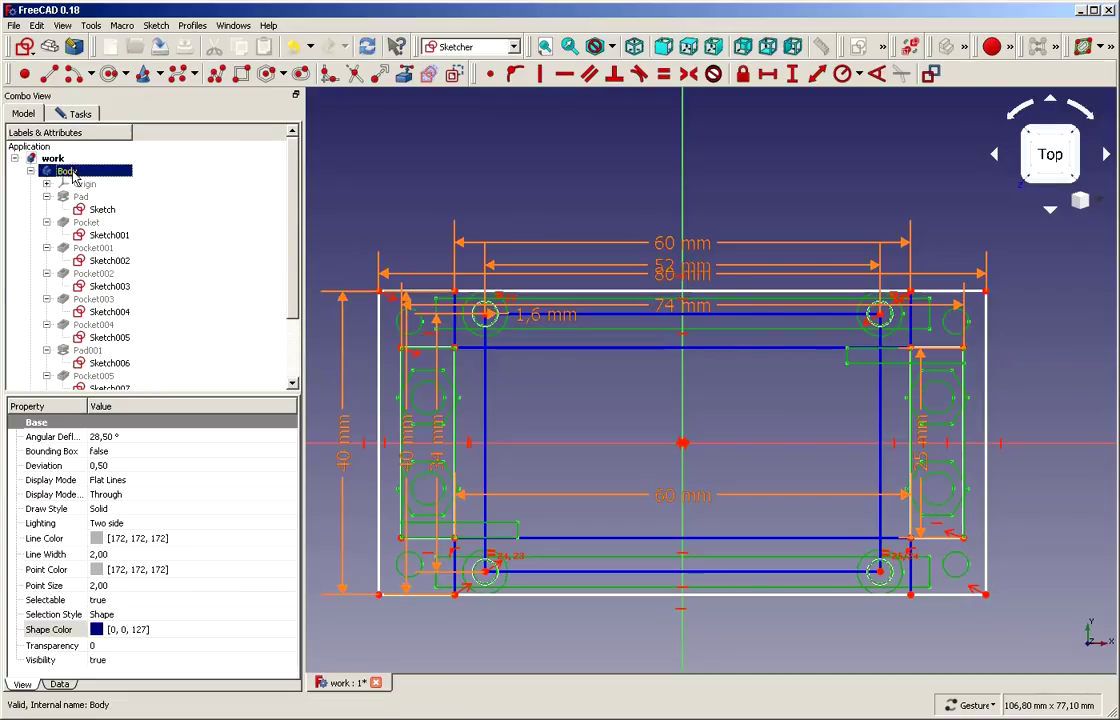
pyautogui.press('space')
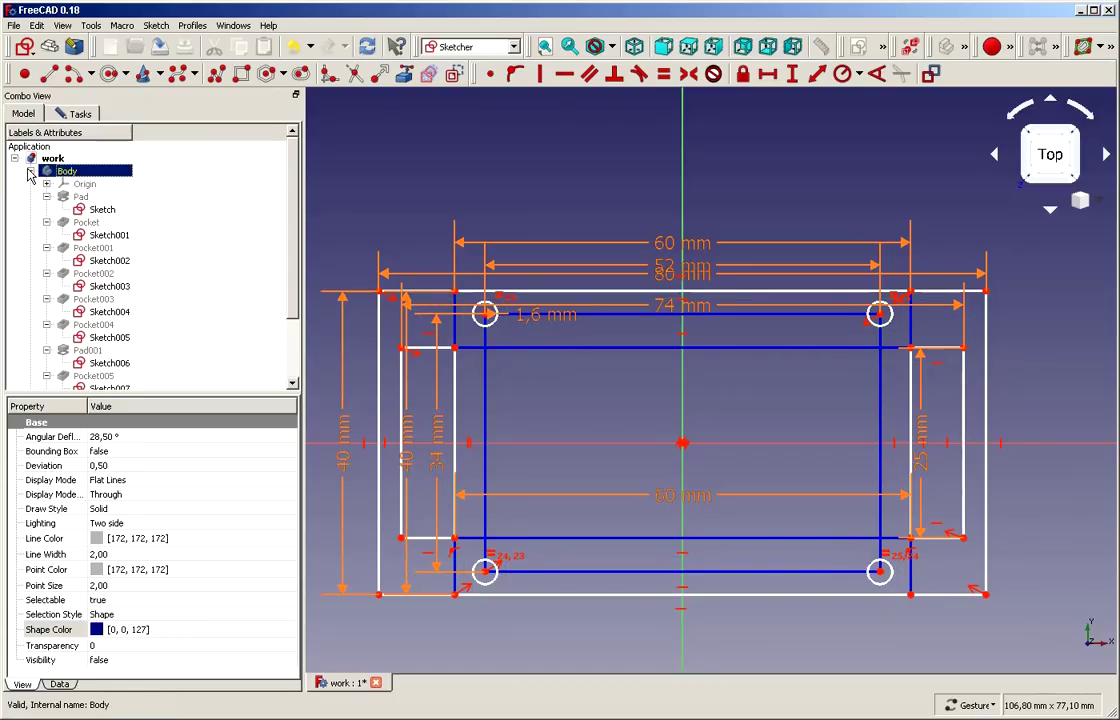
pyautogui.click(30, 171)
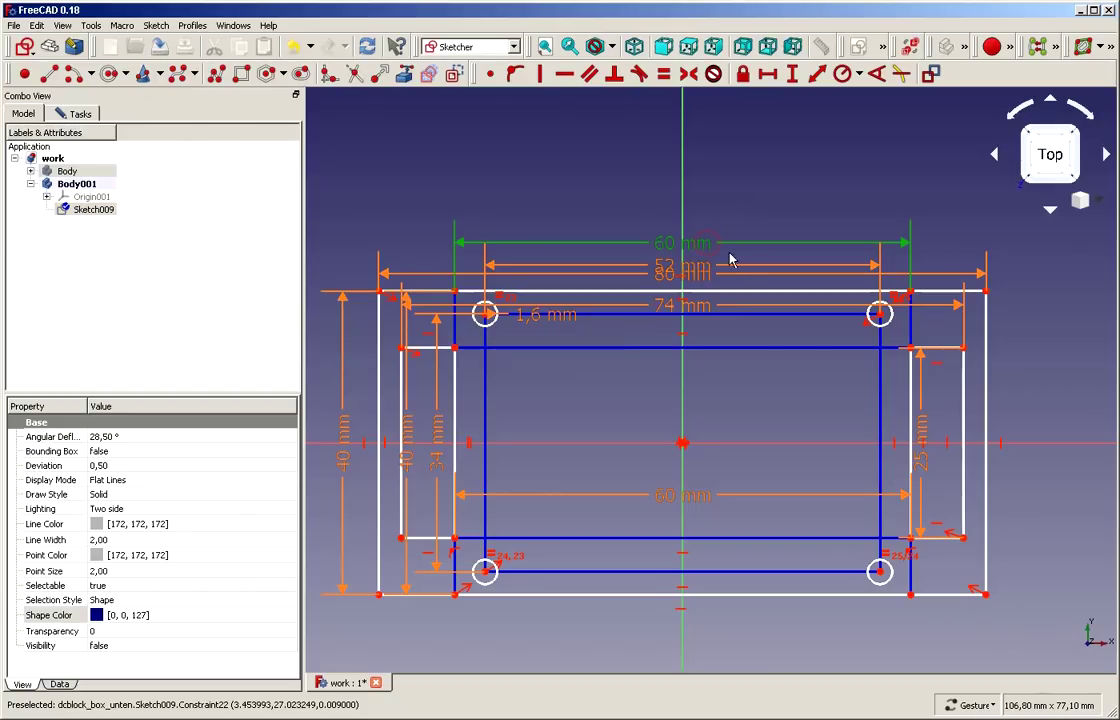
# - Try to move all the sketch's dimension constraints into the virtual space
pyautogui.click(700, 268)
pyautogui.click(703, 280)
pyautogui.click(703, 283)
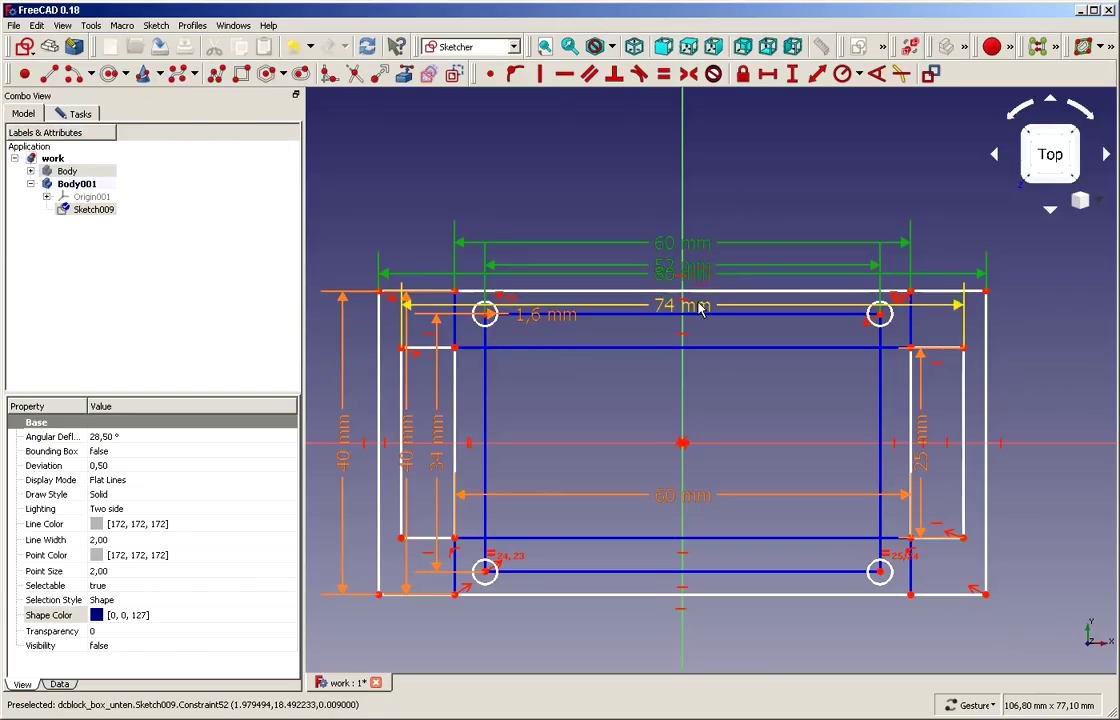
pyautogui.click(345, 437)
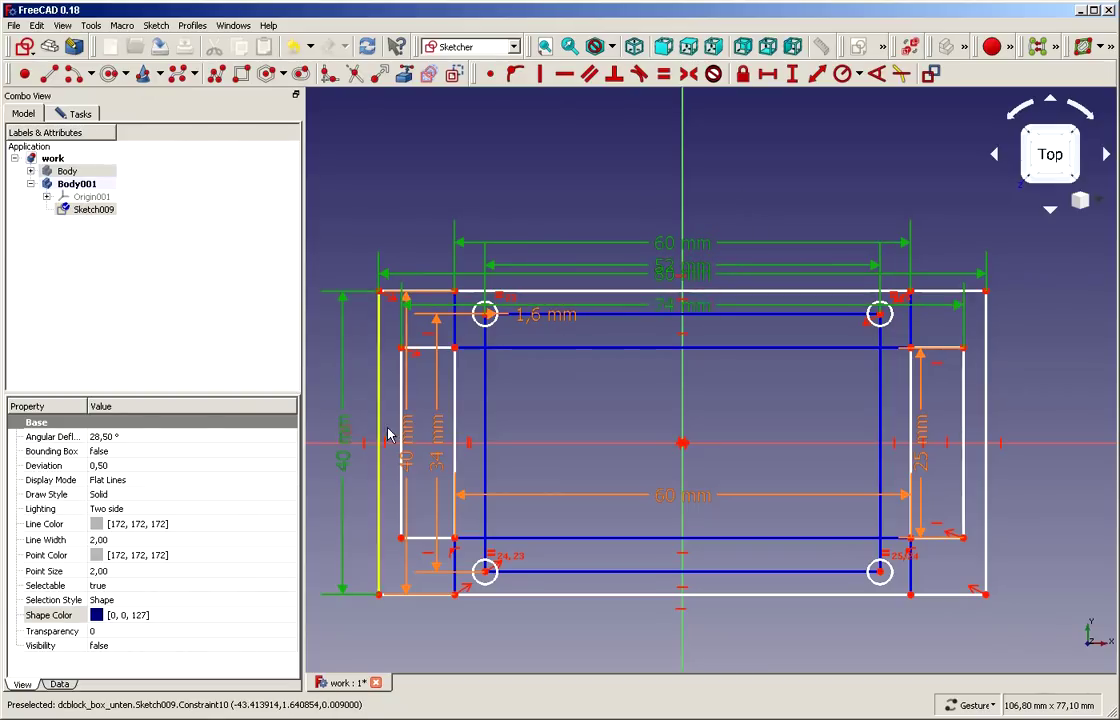
pyautogui.click(406, 440)
pyautogui.click(445, 436)
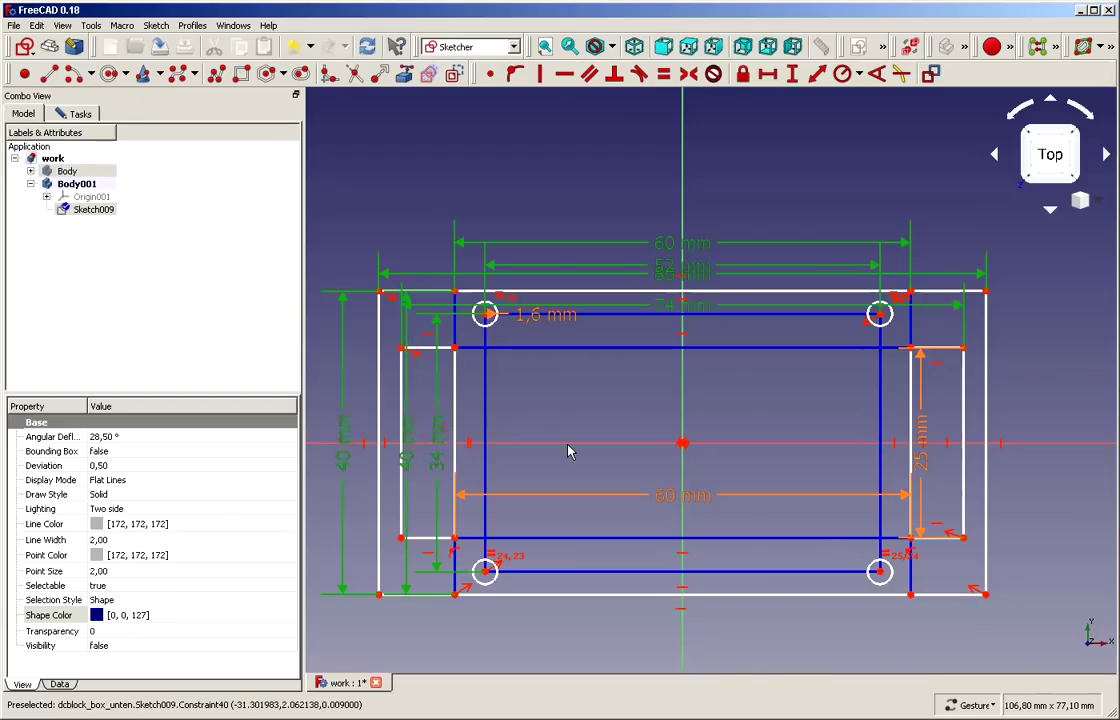
pyautogui.click(700, 490)
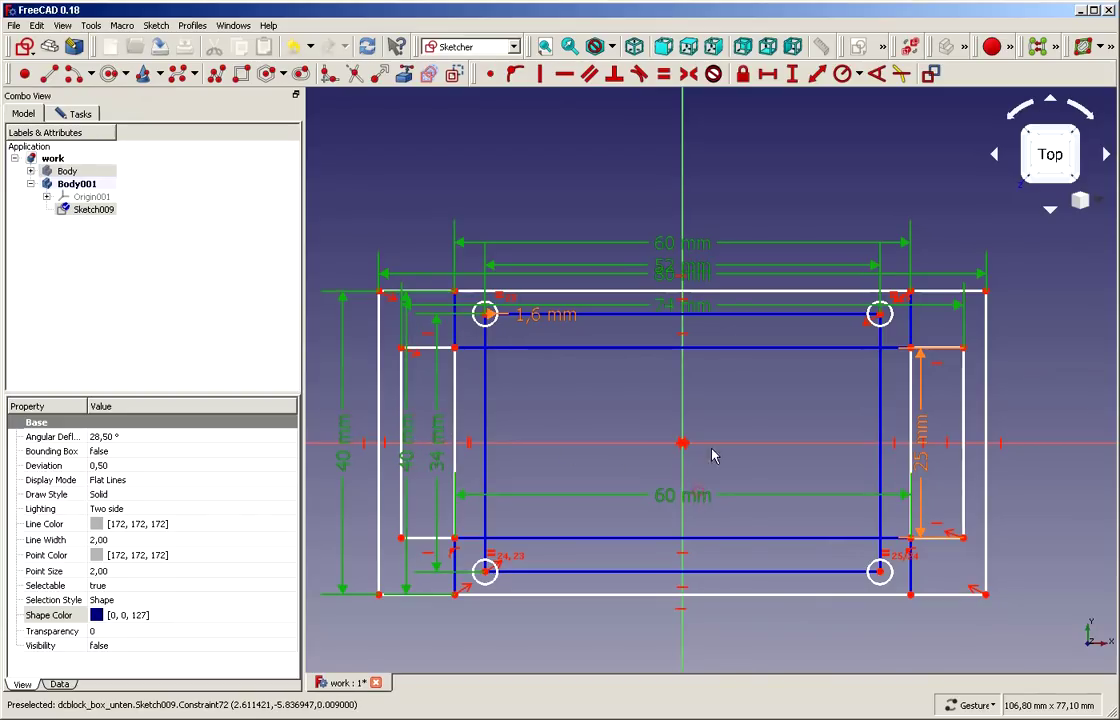
pyautogui.click(566, 317)
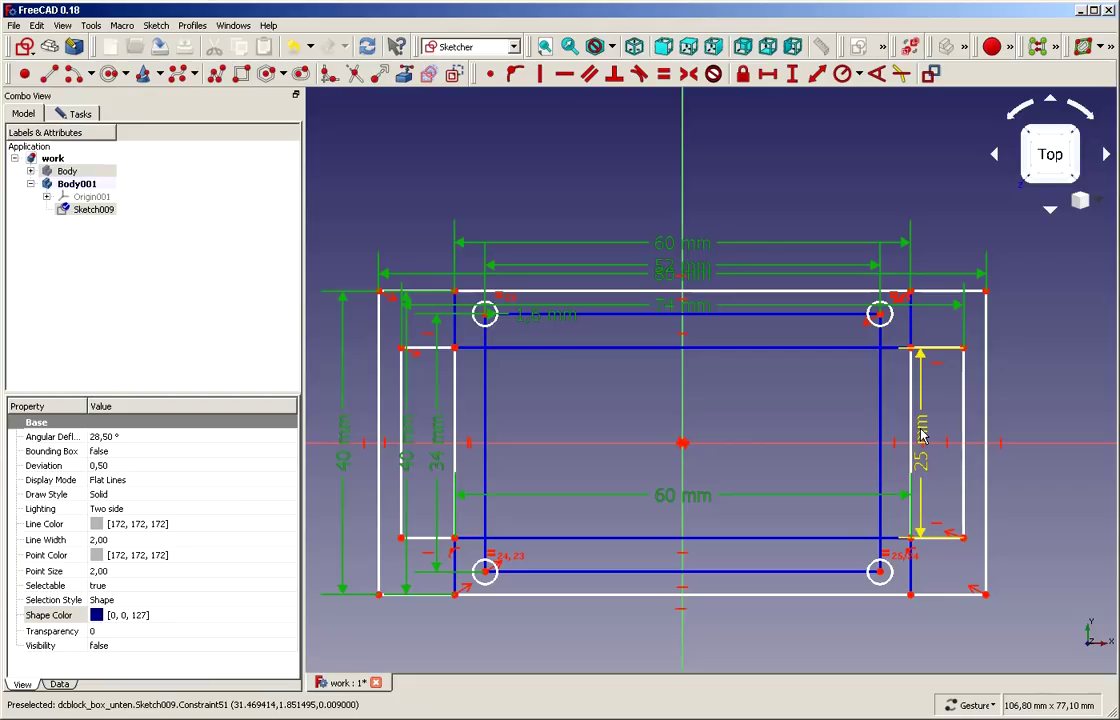
pyautogui.click(922, 437)
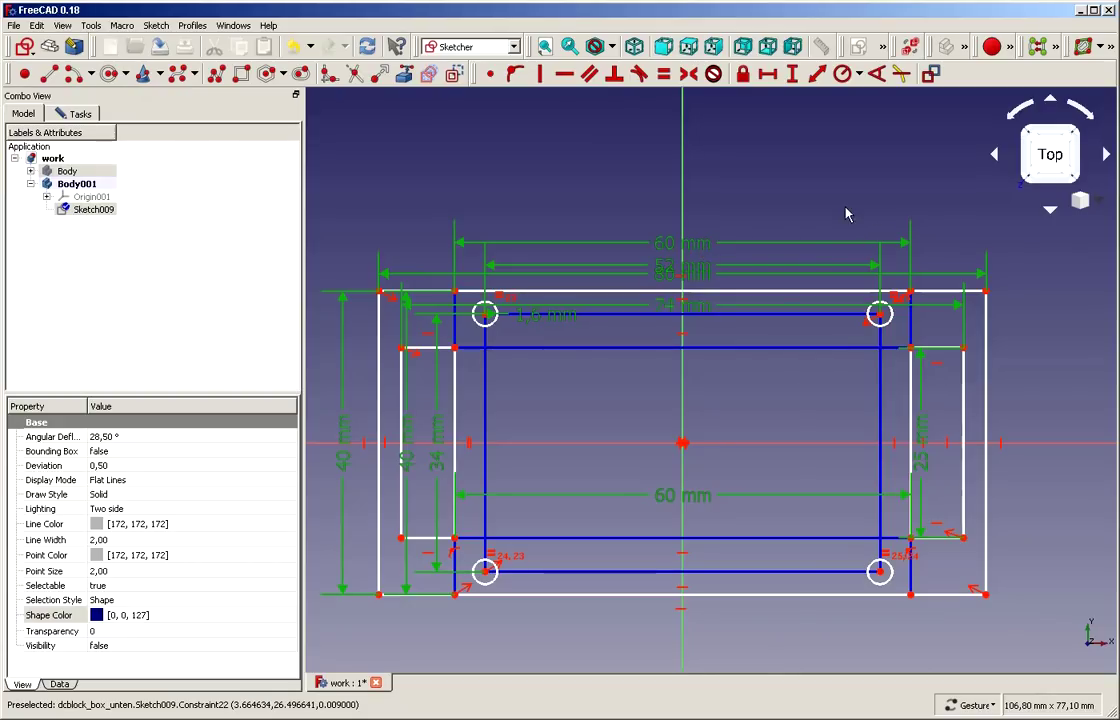
pyautogui.click(909, 47)
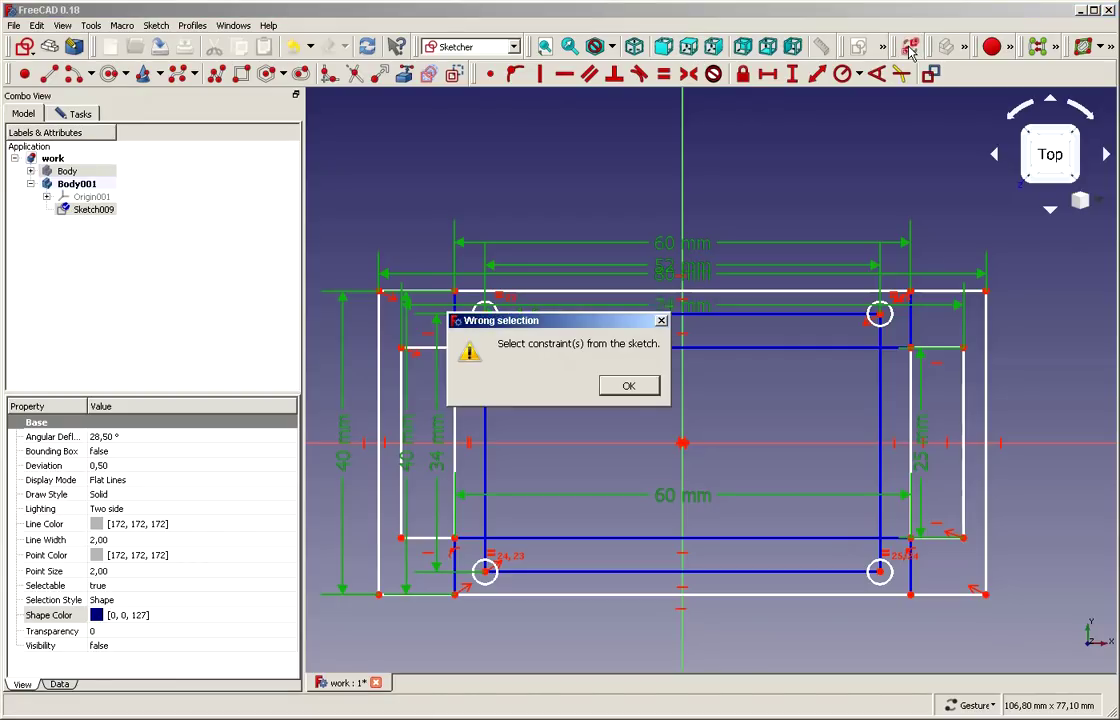
pyautogui.click(627, 385)
# - Clear the constraint selection and switch the sketch to its other virtual space, hiding all constraints
pyautogui.click(675, 246)
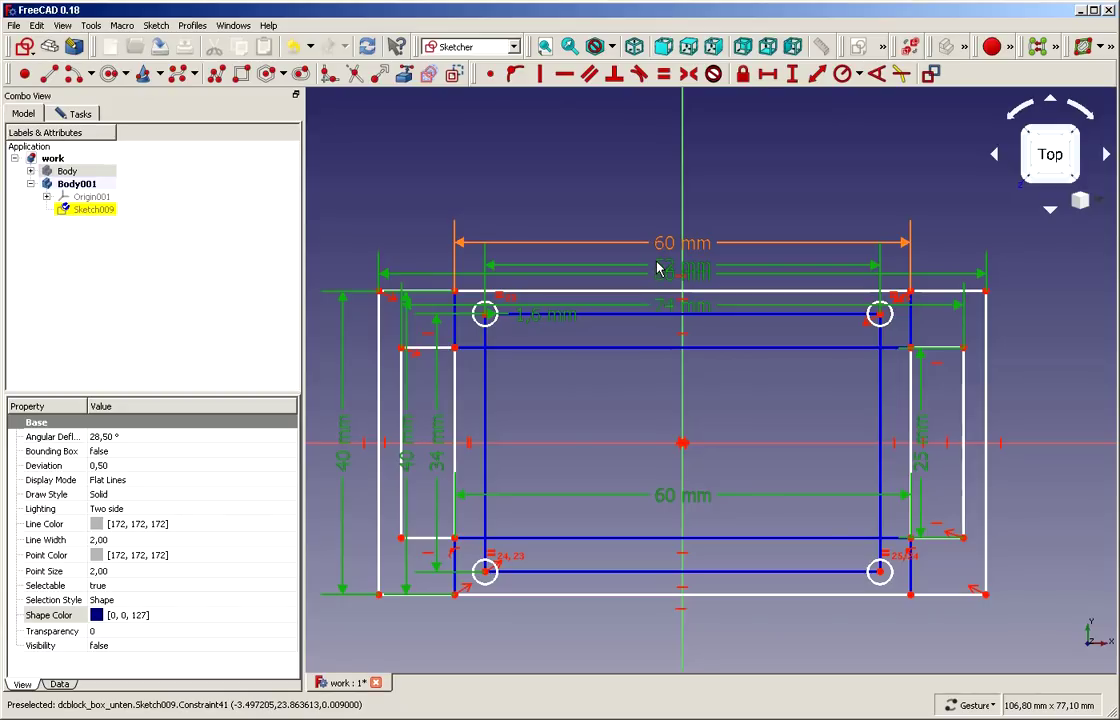
pyautogui.click(657, 268)
pyautogui.click(580, 272)
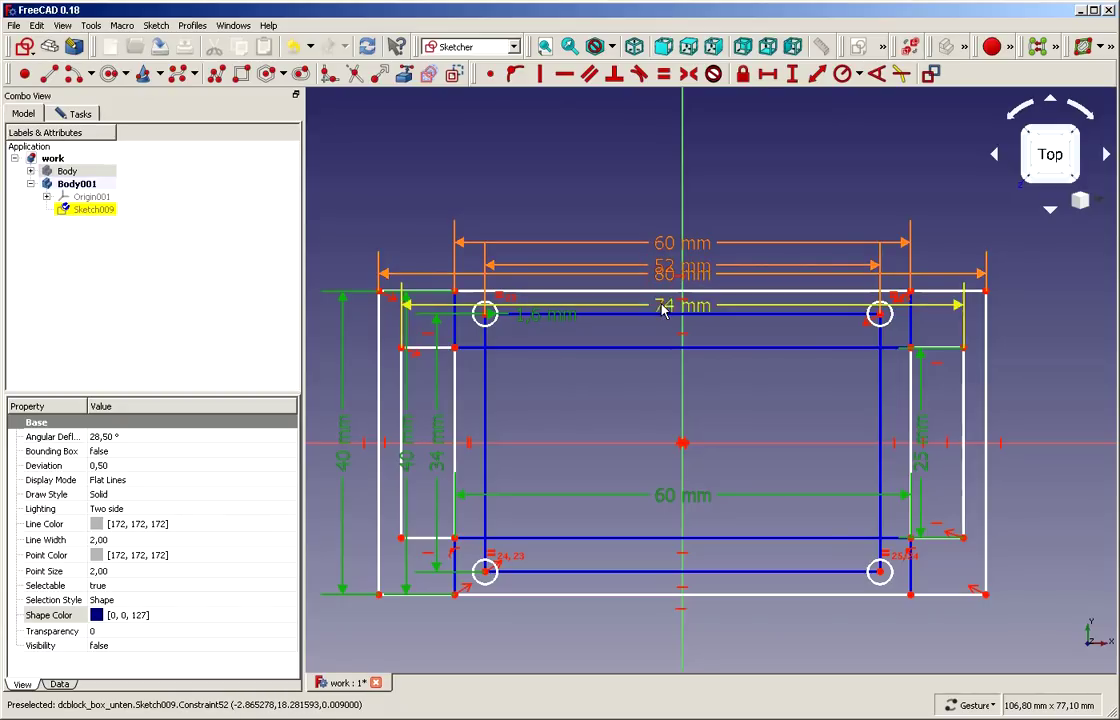
pyautogui.click(580, 305)
pyautogui.click(575, 320)
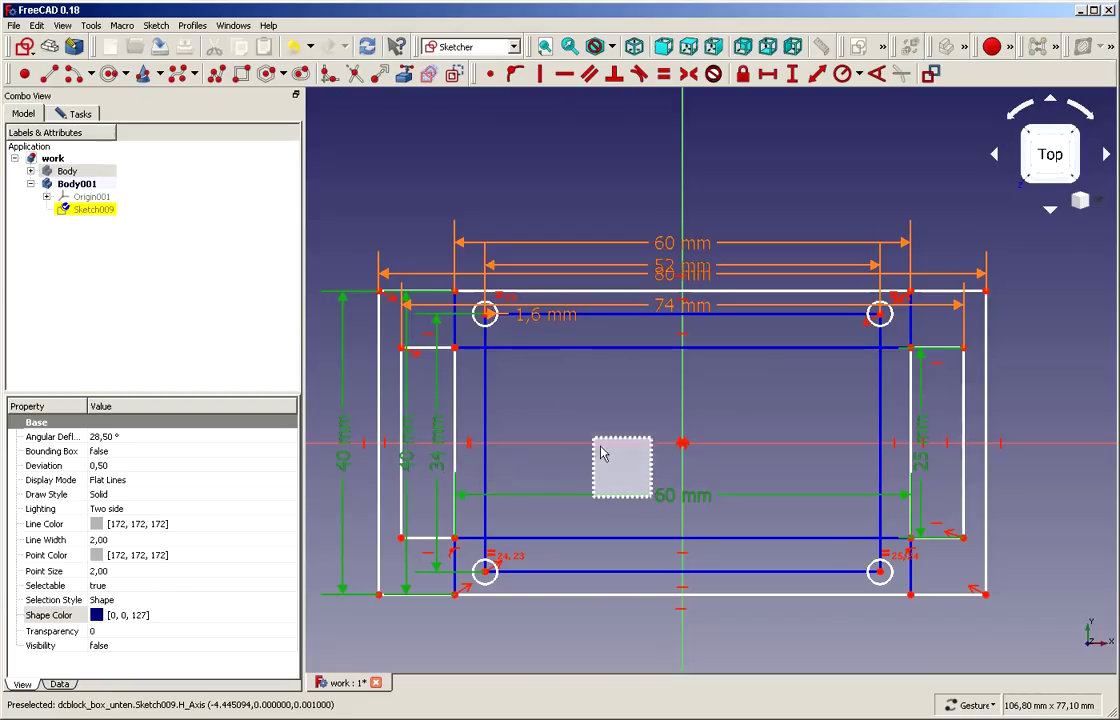
pyautogui.click(541, 491)
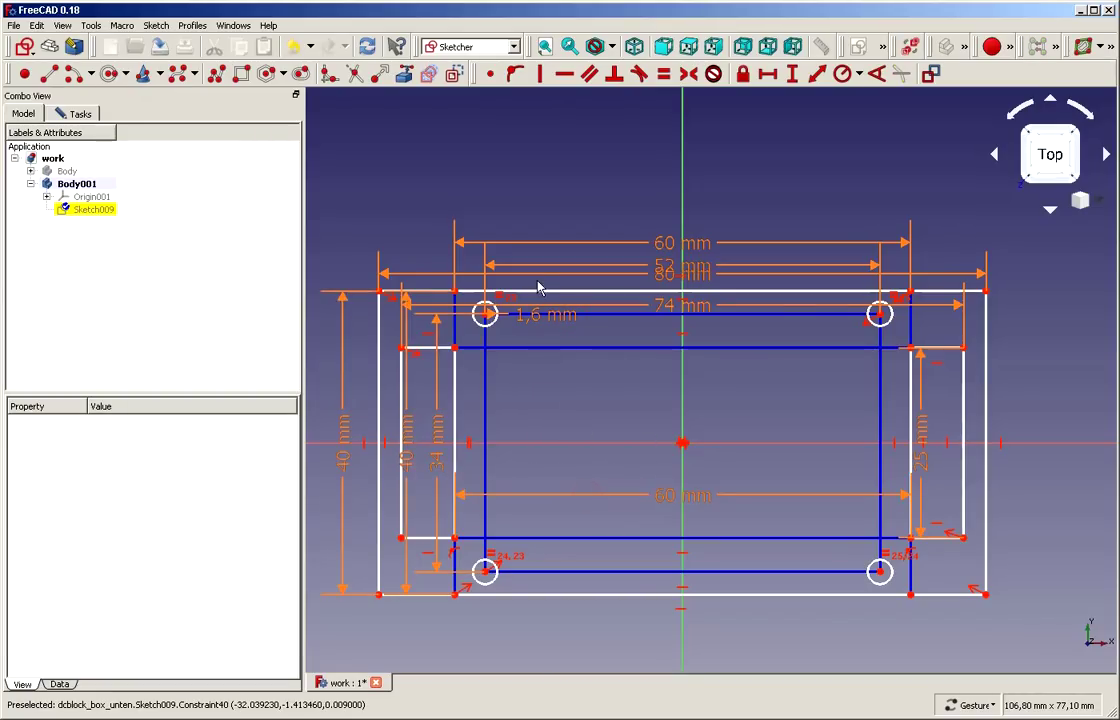
pyautogui.click(910, 46)
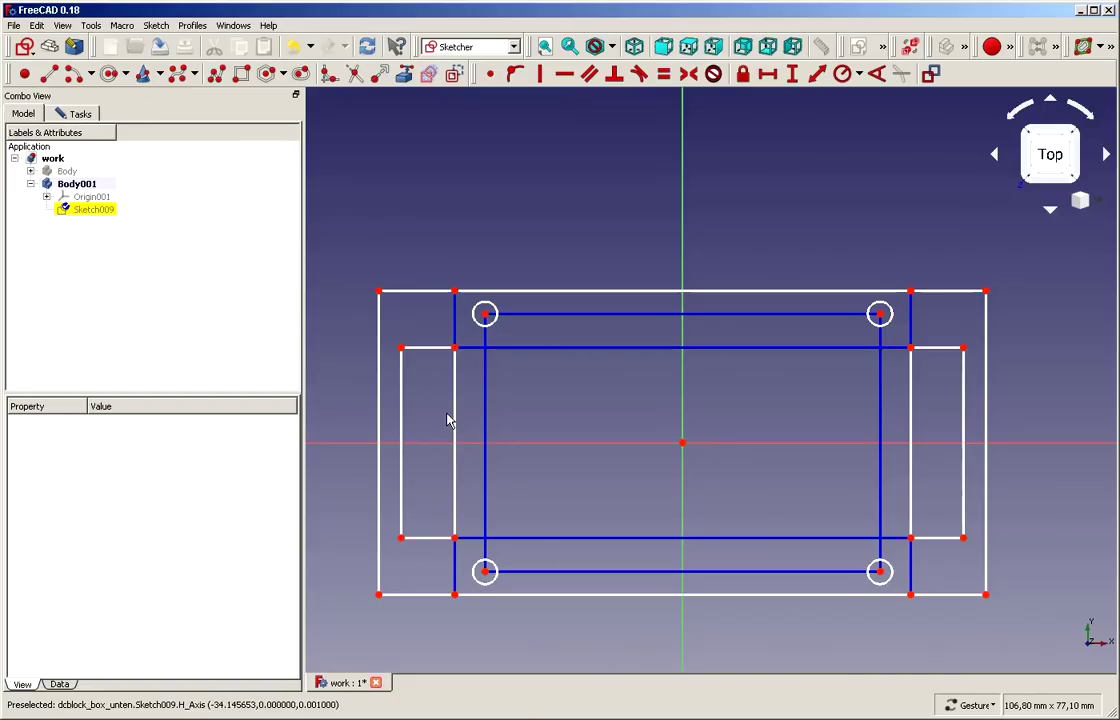
# - Convert the two vertical construction lines and the inner rectangle's upper and lower horizontal construction lines into normal geometry
pyautogui.click(455, 322)
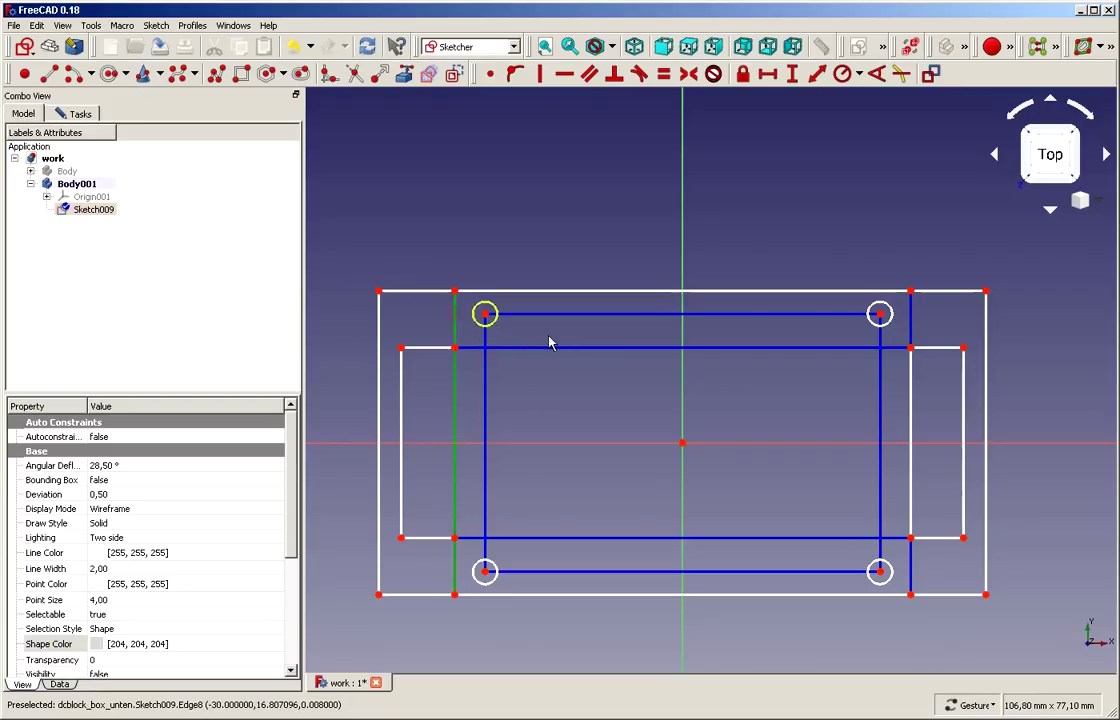
pyautogui.click(909, 327)
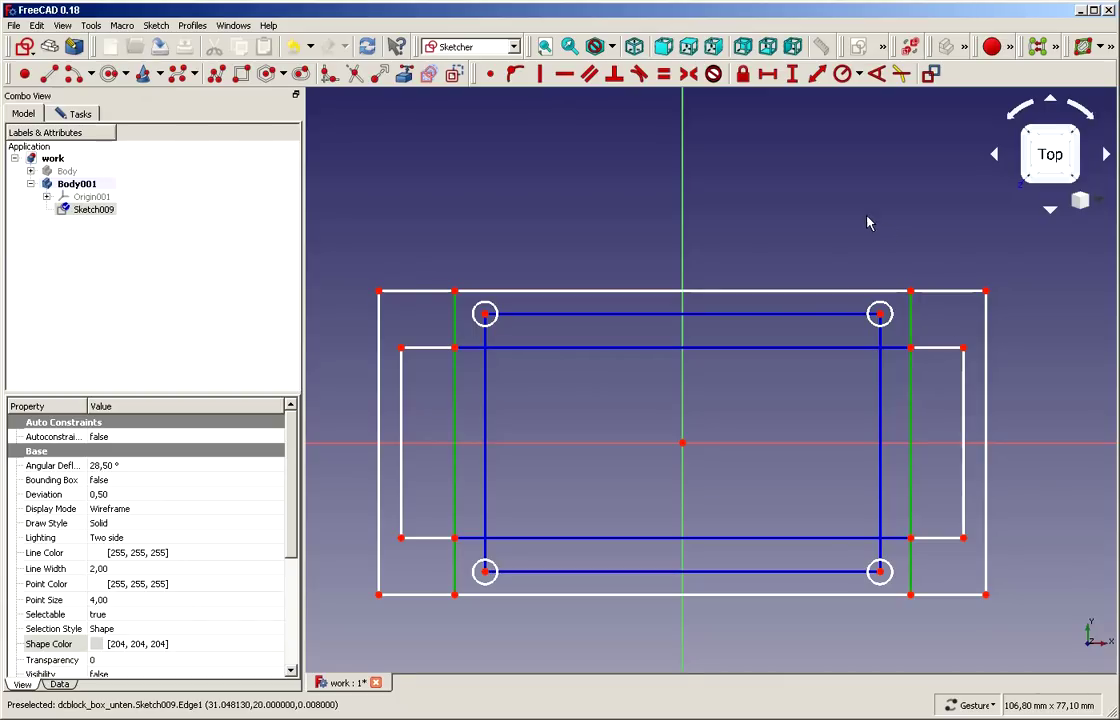
pyautogui.click(740, 348)
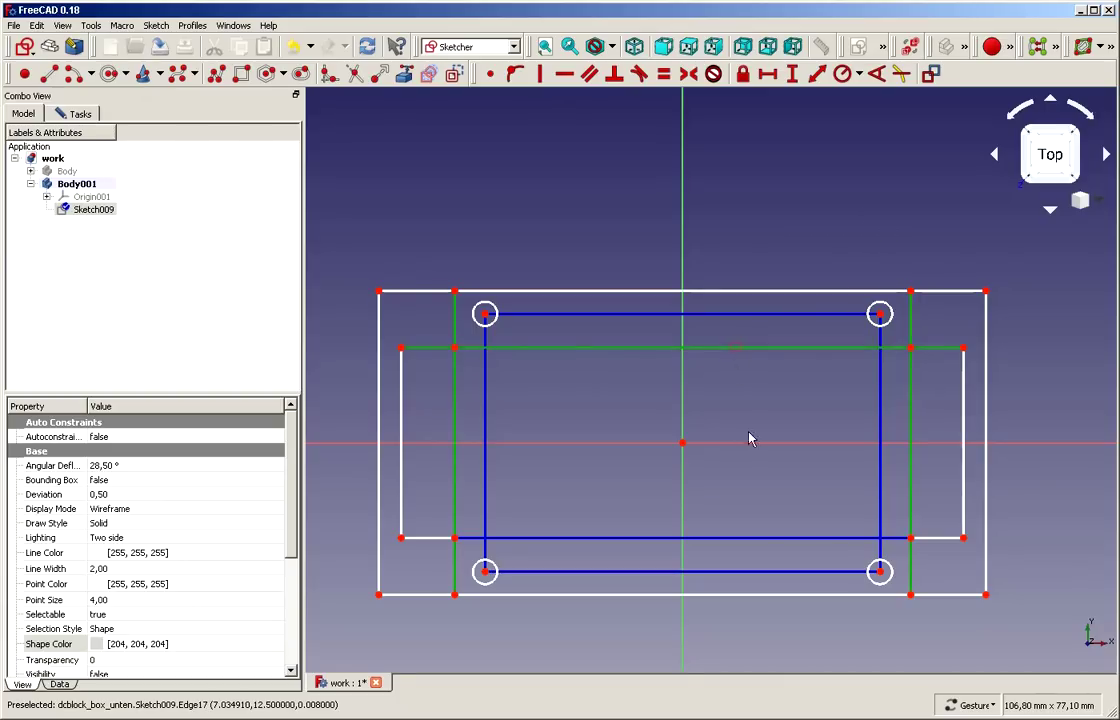
pyautogui.click(712, 538)
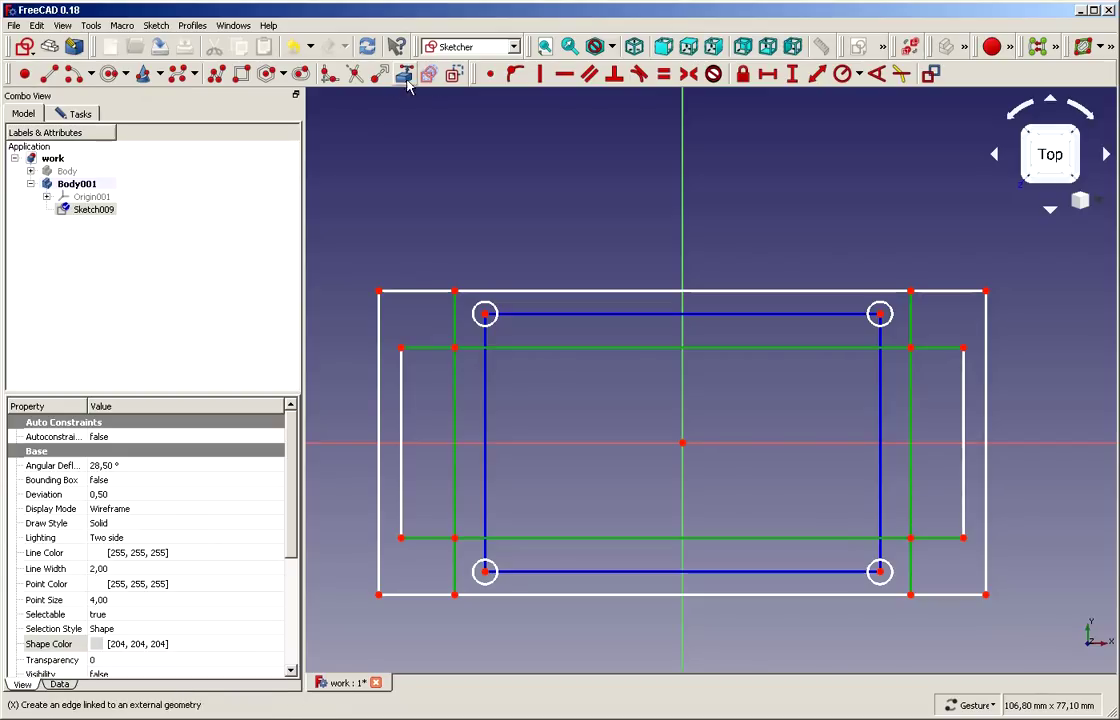
pyautogui.click(453, 73)
pyautogui.click(491, 189)
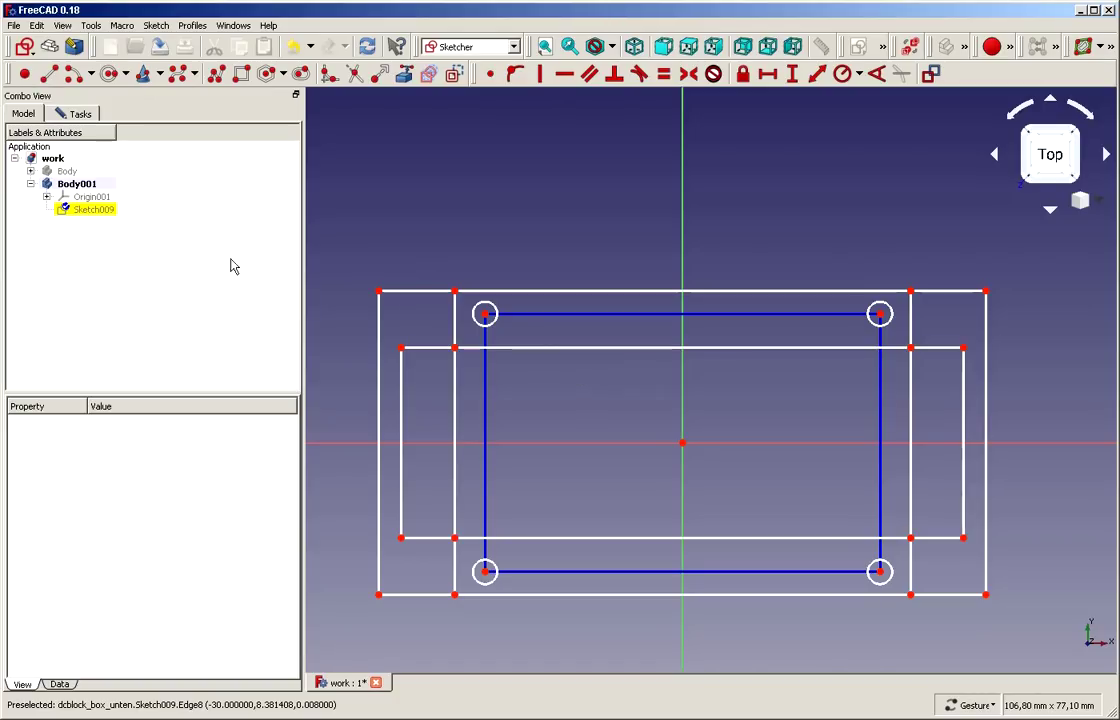
# - Locate the under-constrained elements and make the loose upper-right corner of the right end rectangle coincident with the inner rectangle's corner
pyautogui.click(78, 112)
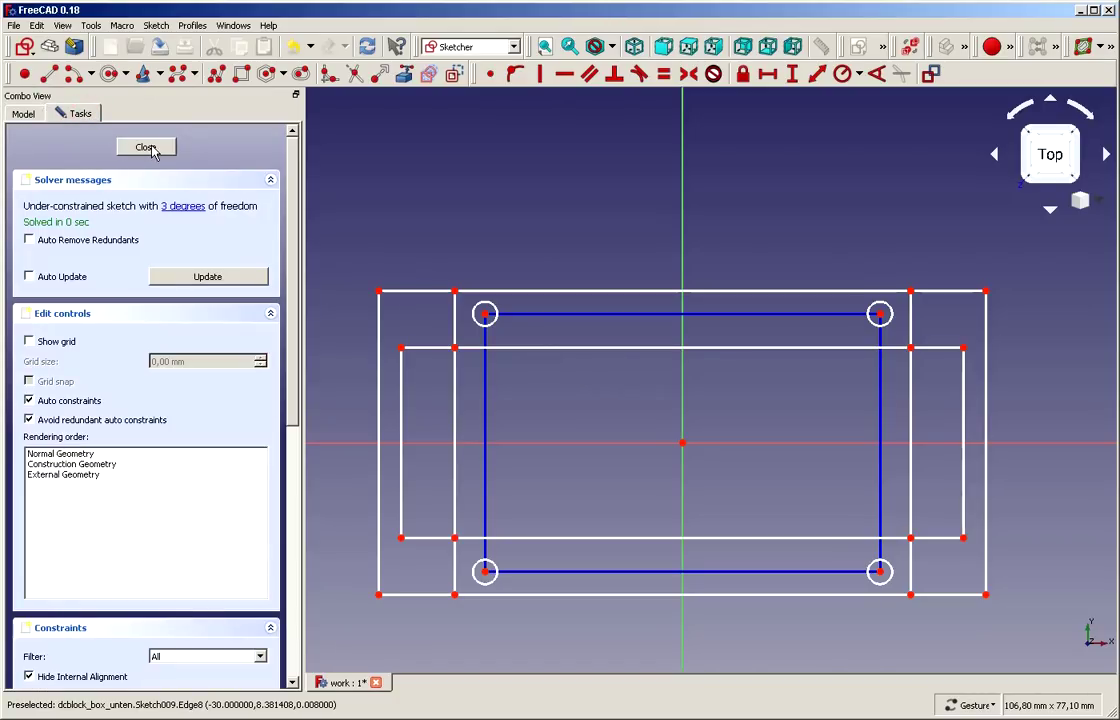
pyautogui.click(186, 207)
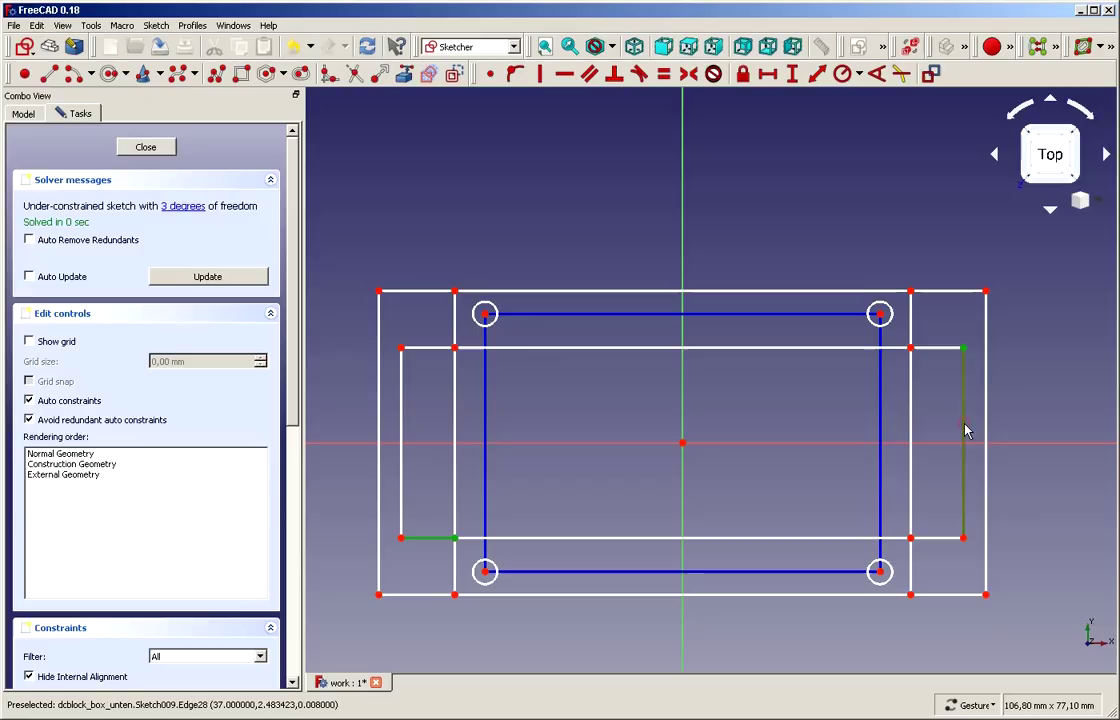
pyautogui.moveTo(965, 428); pyautogui.dragTo(970, 385)
pyautogui.click(963, 348)
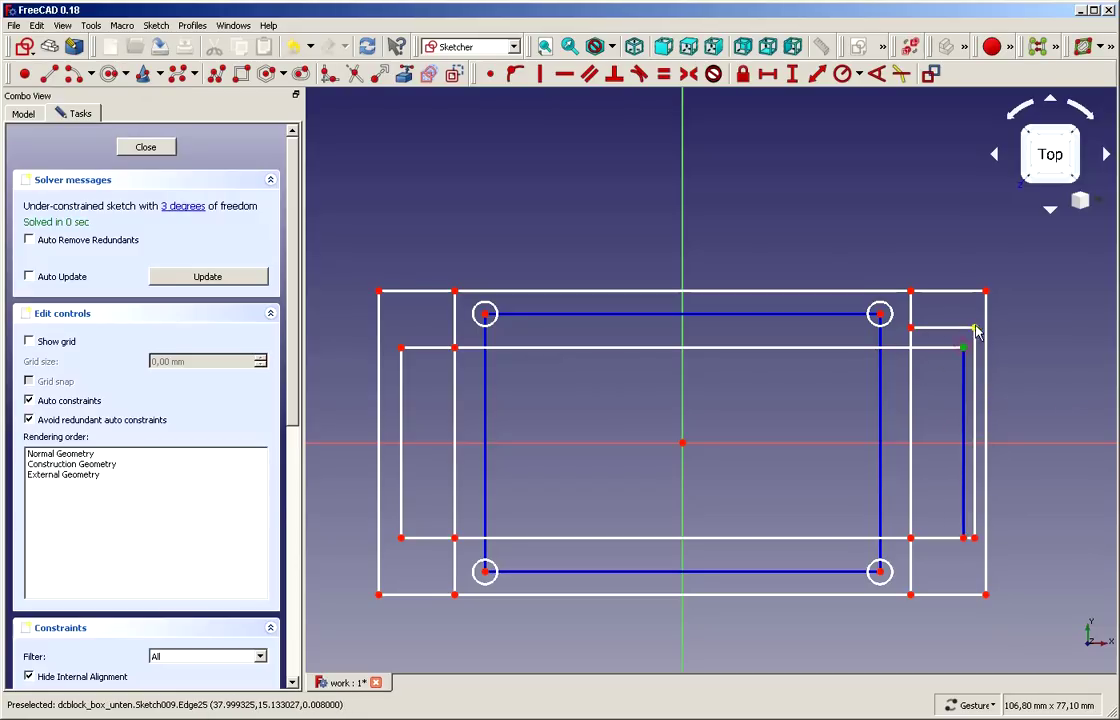
pyautogui.click(976, 330)
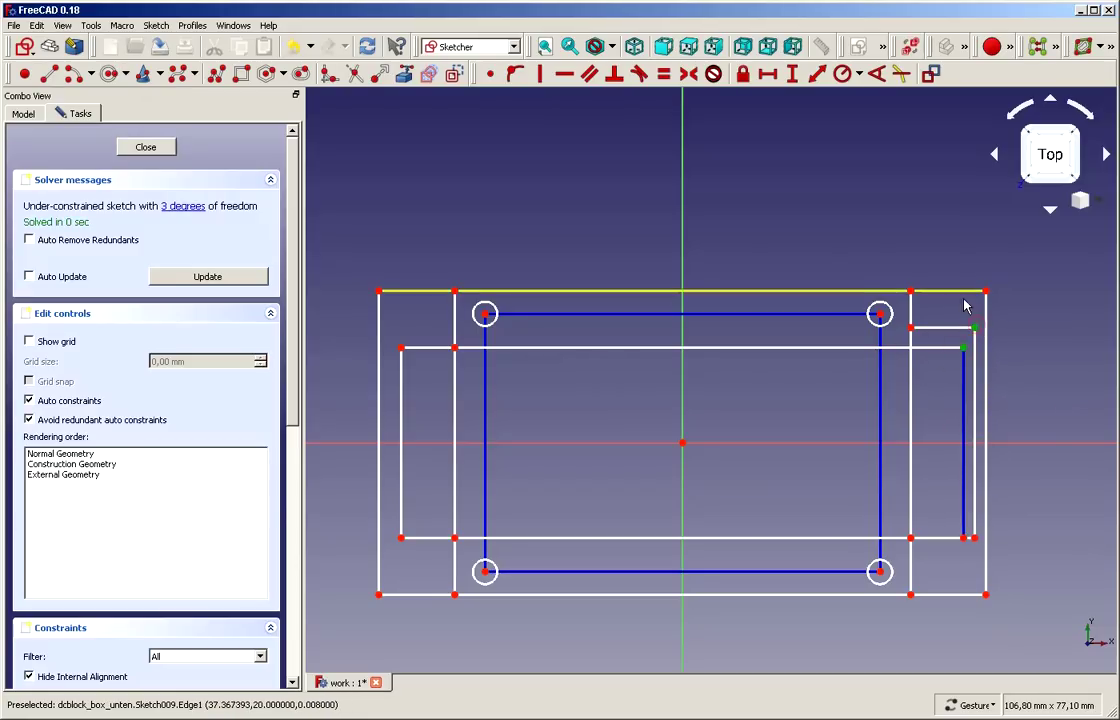
pyautogui.click(491, 76)
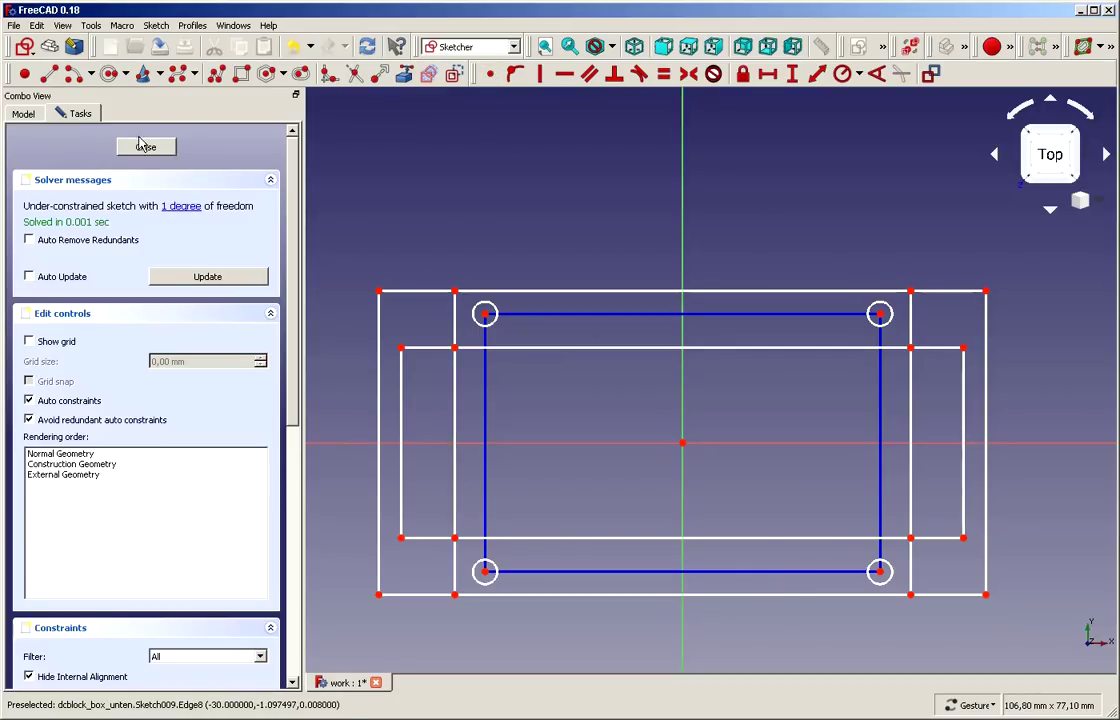
# - Locate the remaining degree of freedom and constrain the left end rectangle's lower-right corner point onto the adjacent vertical line
pyautogui.click(183, 208)
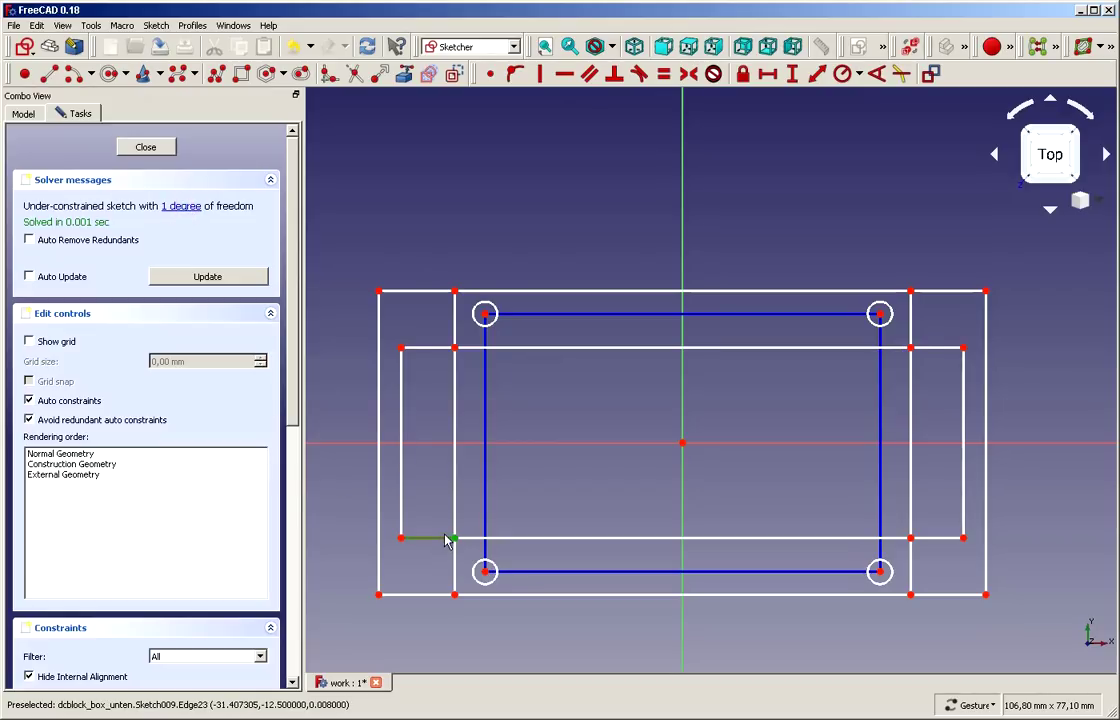
pyautogui.moveTo(445, 535); pyautogui.dragTo(442, 565)
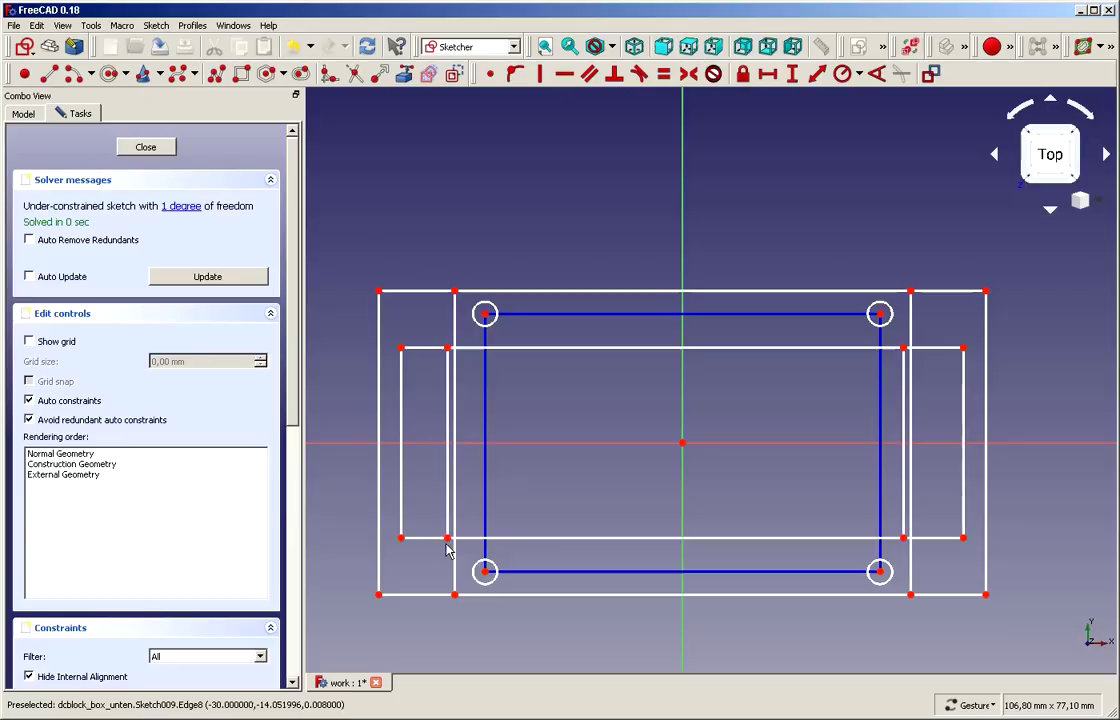
pyautogui.click(446, 522)
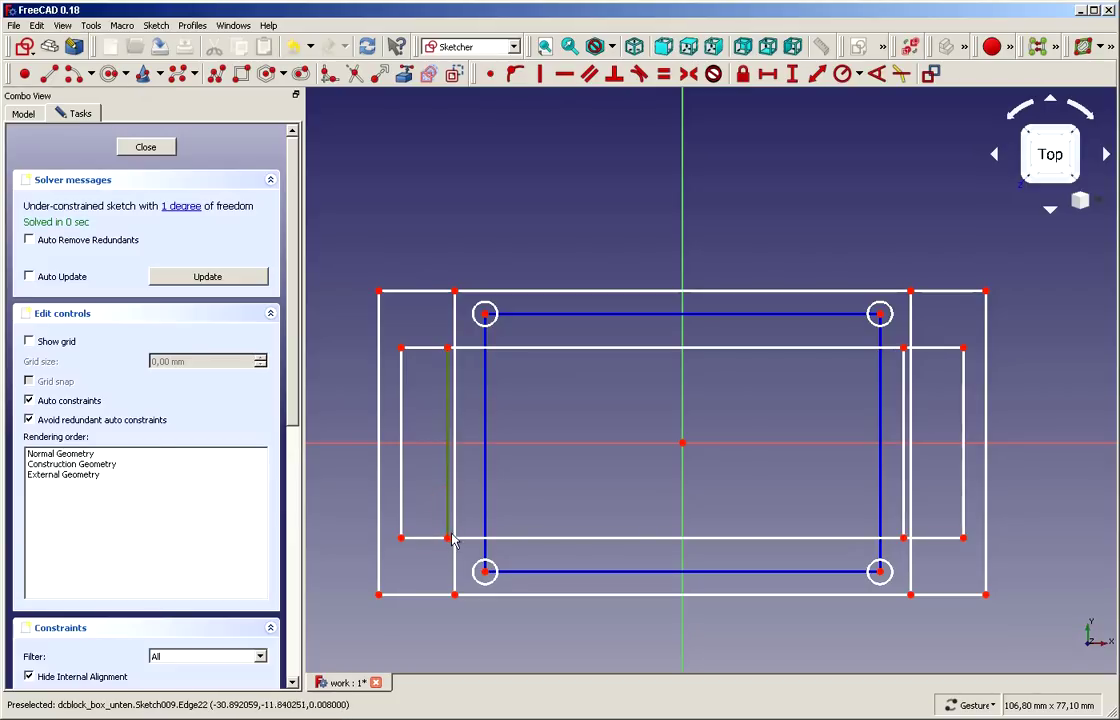
pyautogui.click(455, 553)
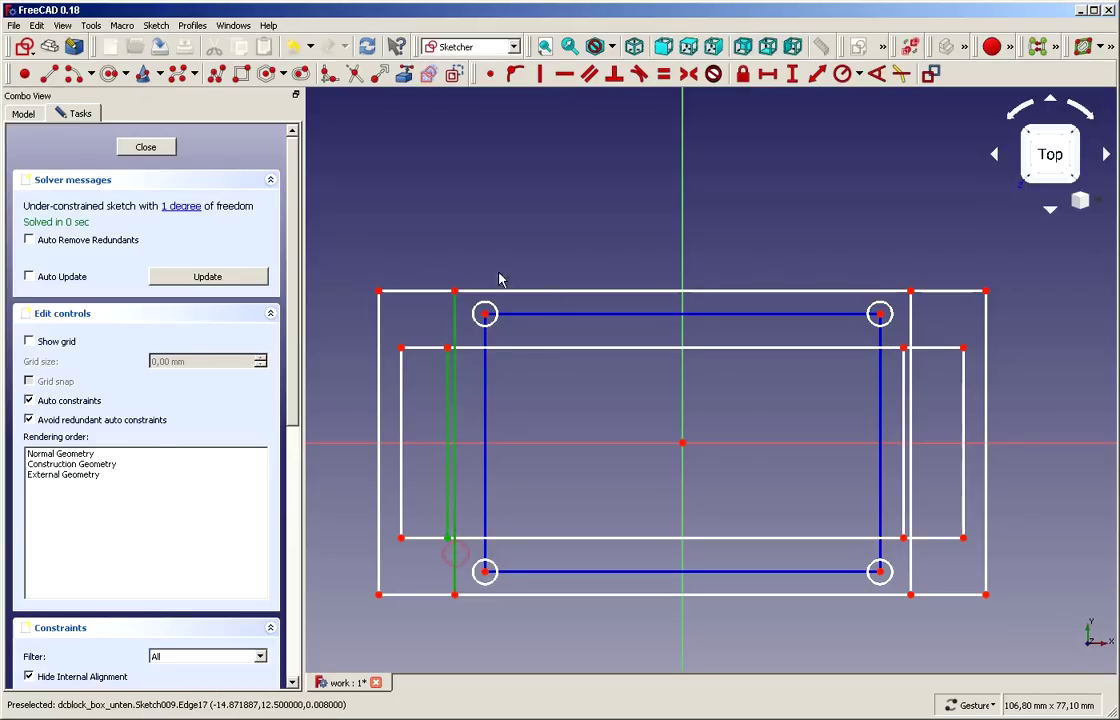
pyautogui.click(515, 76)
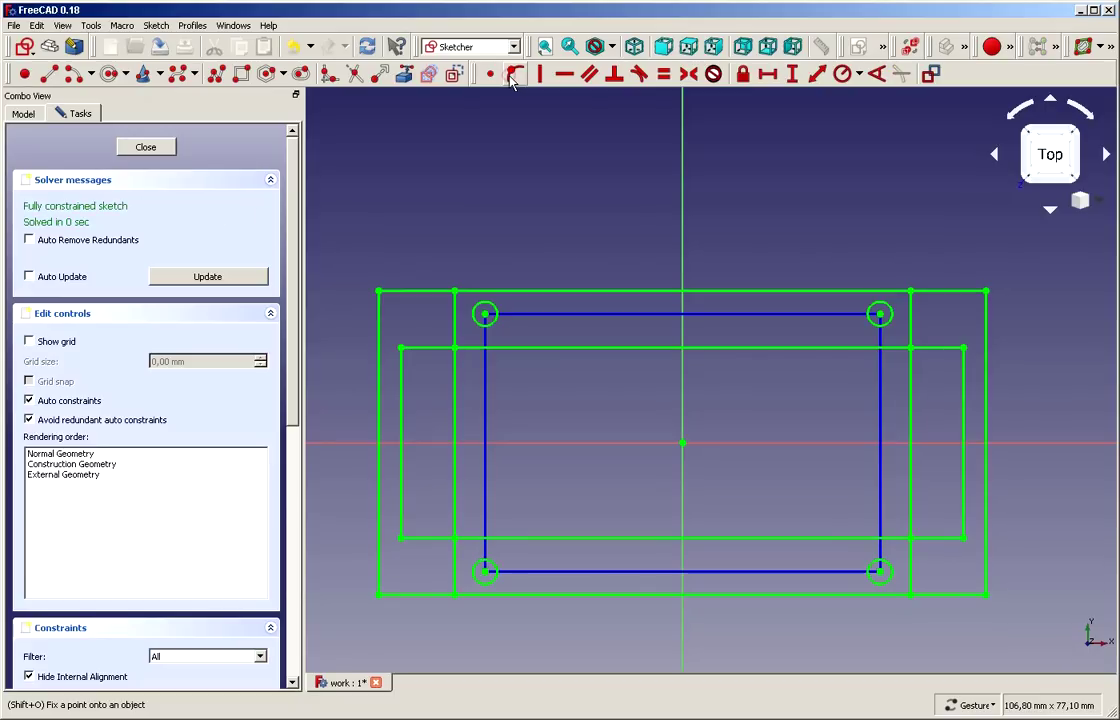
# - Close the sketch and rename it Transfer
pyautogui.click(150, 147)
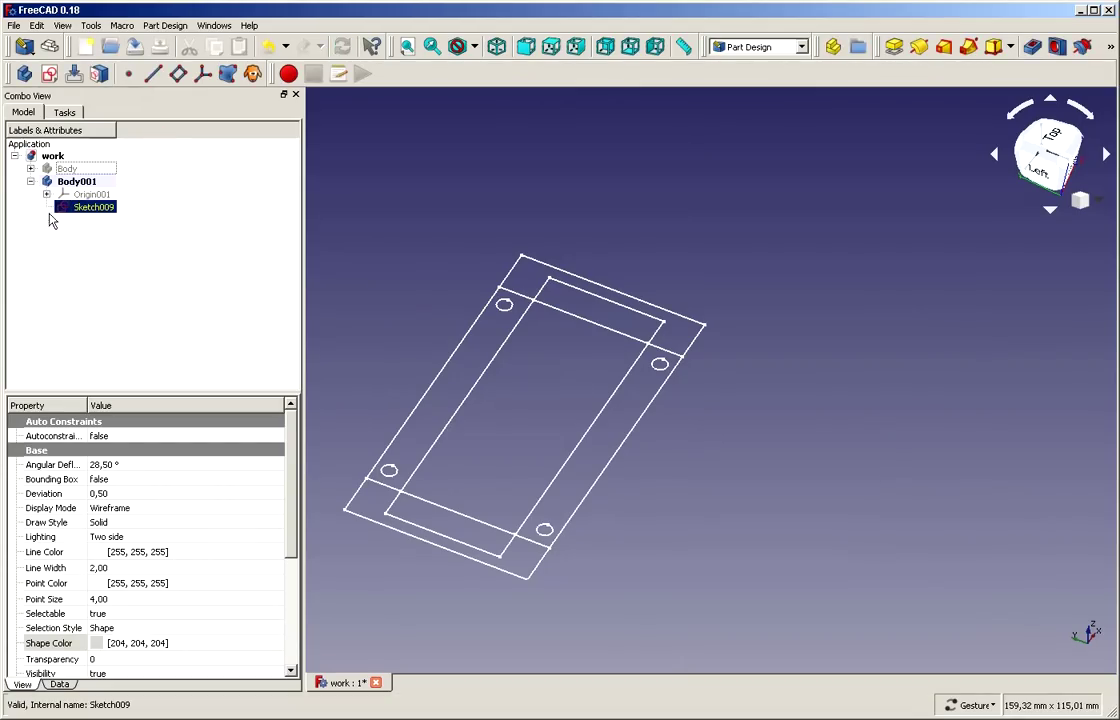
pyautogui.press('F2')
pyautogui.click(88, 210)
pyautogui.write('R')
pyautogui.press('Return')
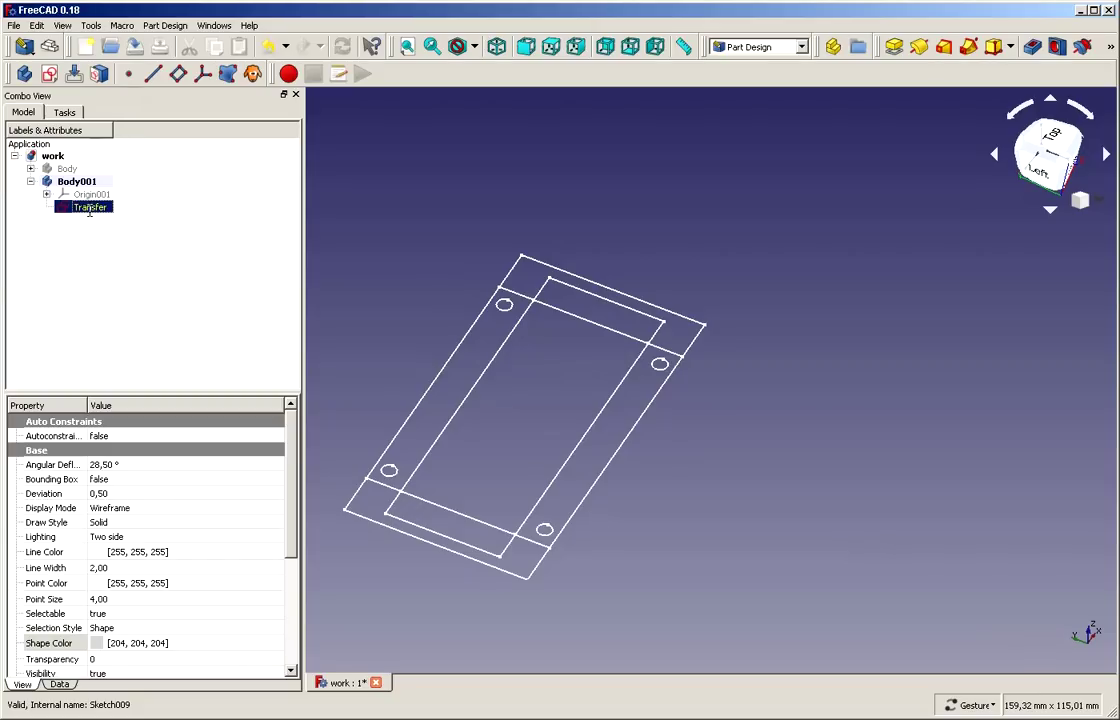
# - Create a new sketch on the XY plane of Body001
pyautogui.click(115, 254)
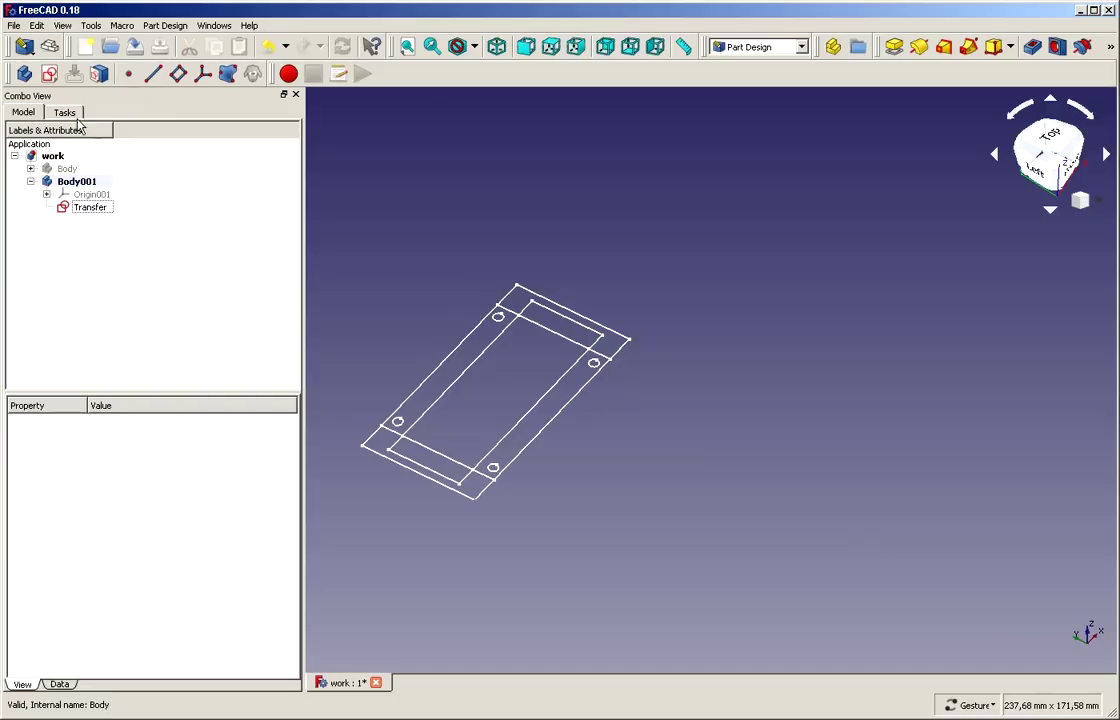
pyautogui.click(49, 75)
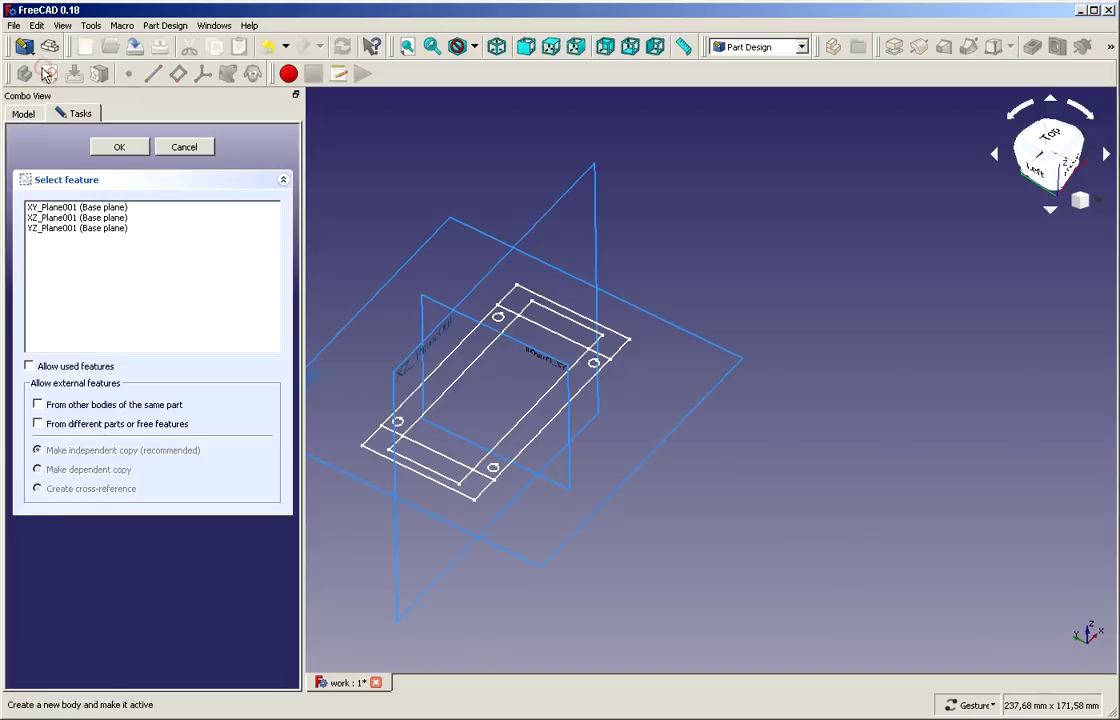
pyautogui.click(38, 208)
pyautogui.click(116, 148)
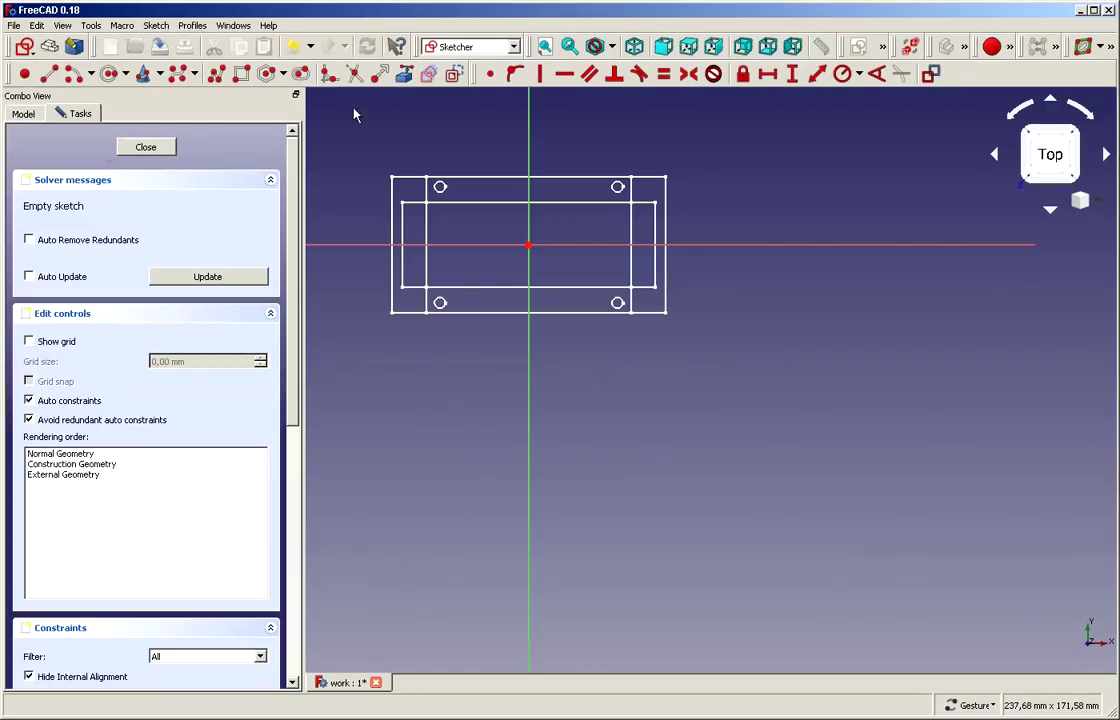
# - Link the Transfer sketch's upper outer edge and its two full-height inner vertical lines as external geometry
pyautogui.scroll(4, 458, 145)
pyautogui.scroll(-2, 457, 150)
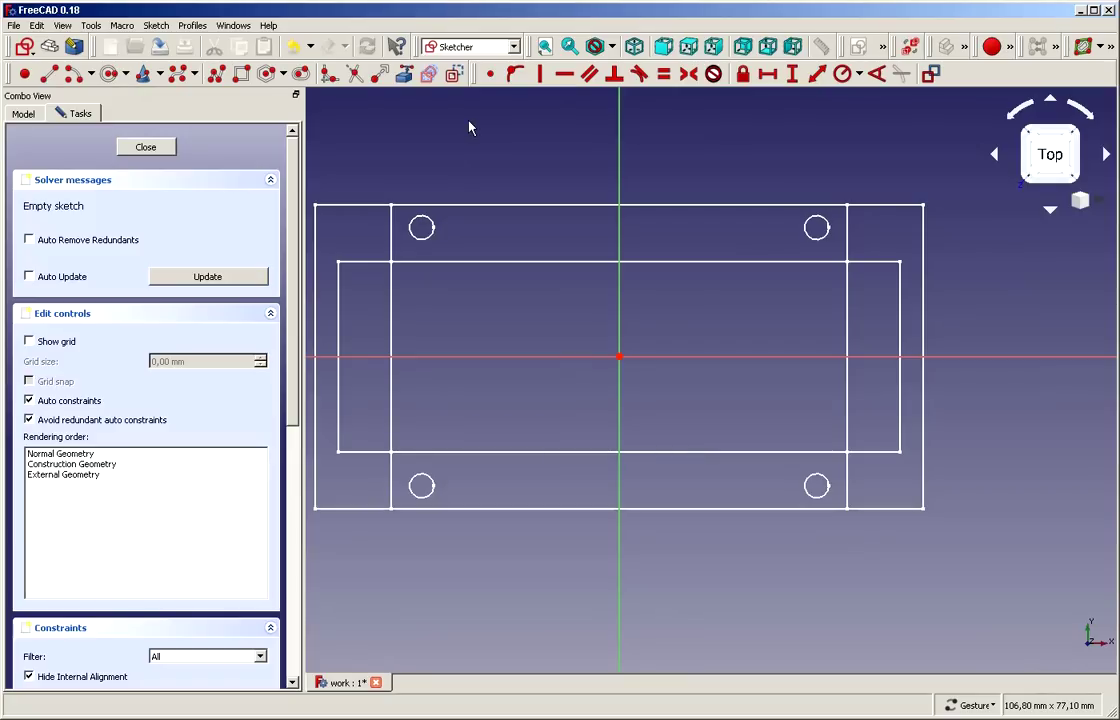
pyautogui.click(404, 73)
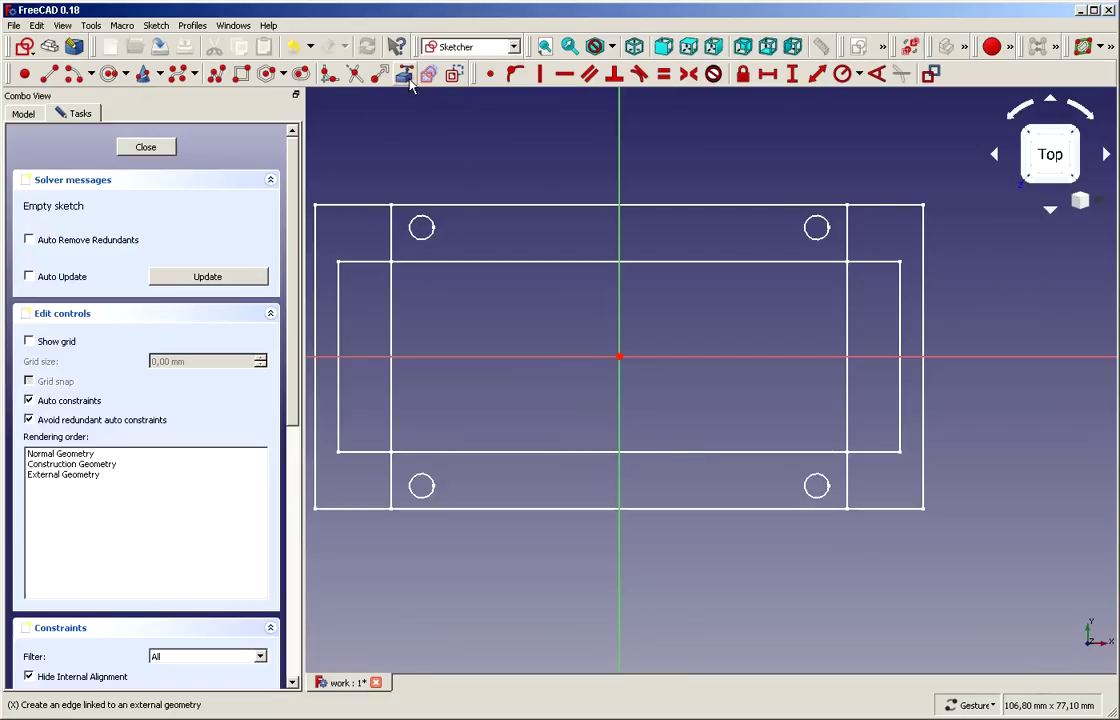
pyautogui.click(497, 205)
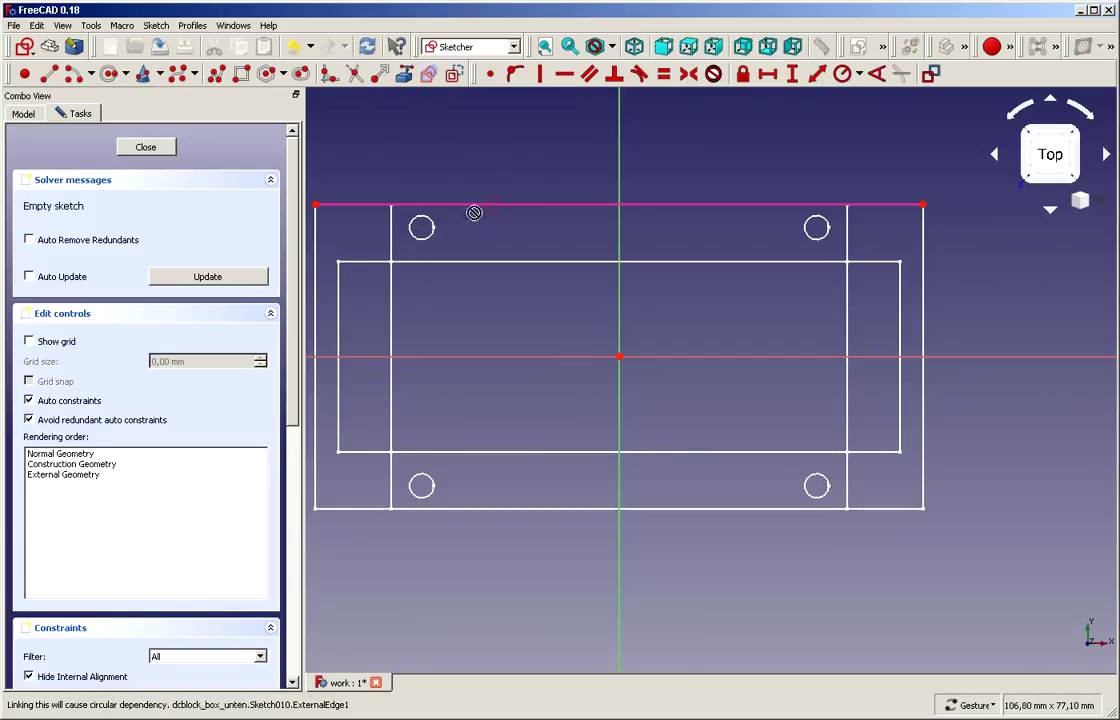
pyautogui.click(392, 310)
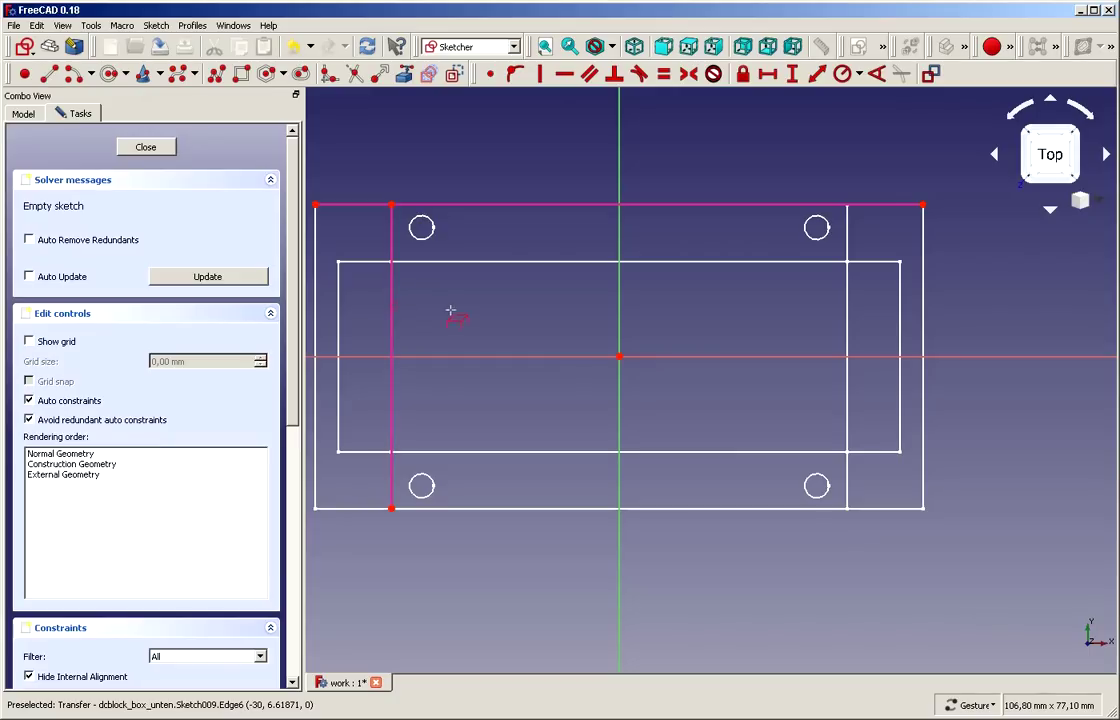
pyautogui.click(846, 333)
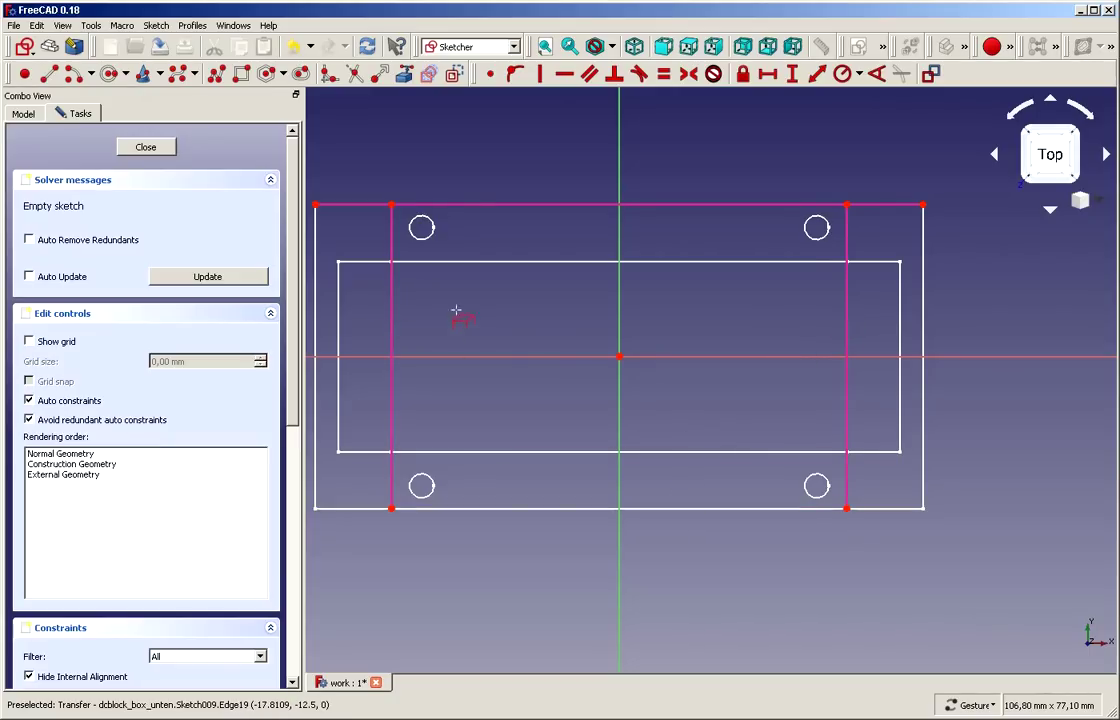
pyautogui.rightClick(441, 174)
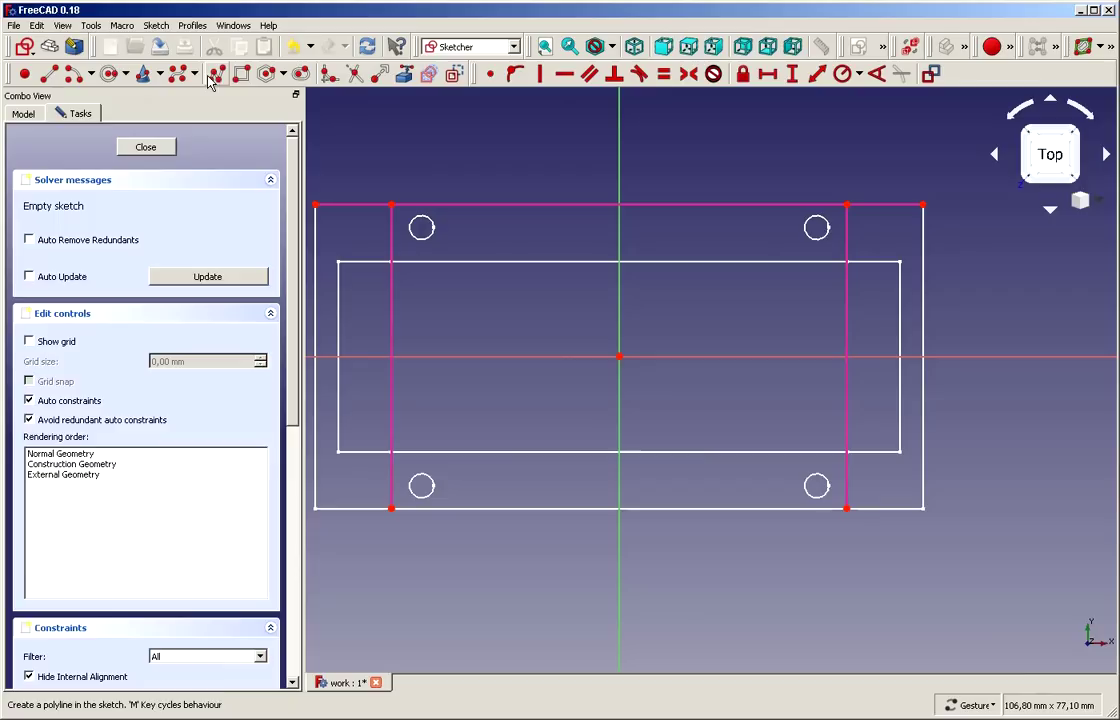
# - Draw a rectangle from the upper end of the left linked vertical line to the lower end of the right one
pyautogui.click(241, 73)
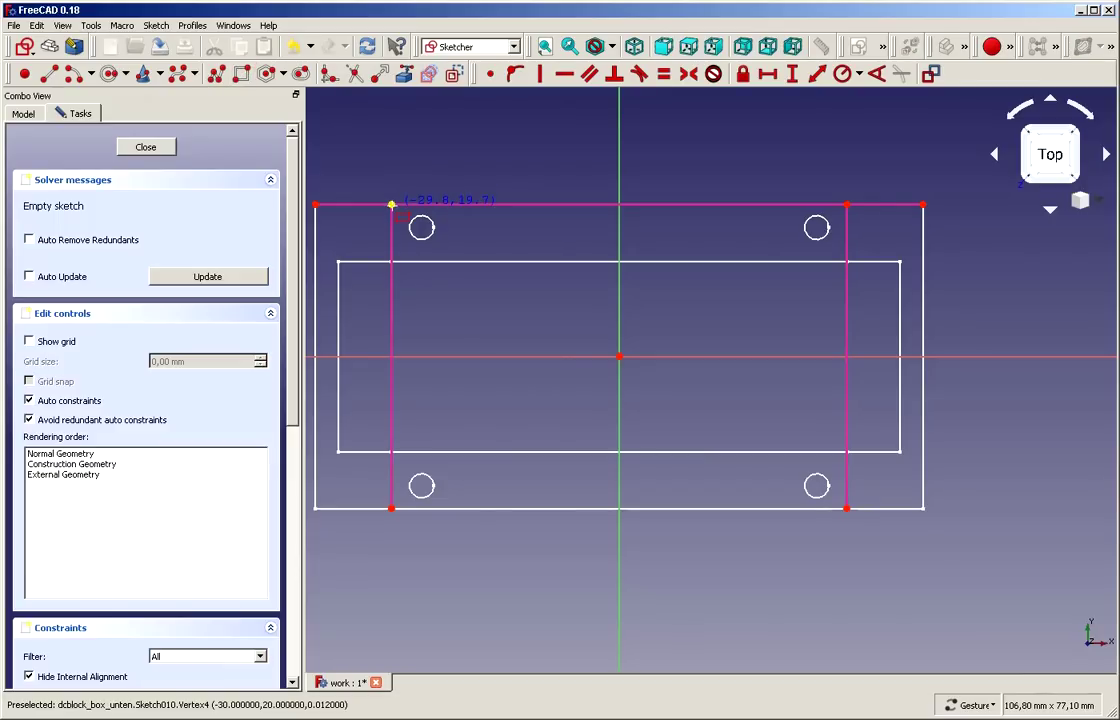
pyautogui.click(391, 204)
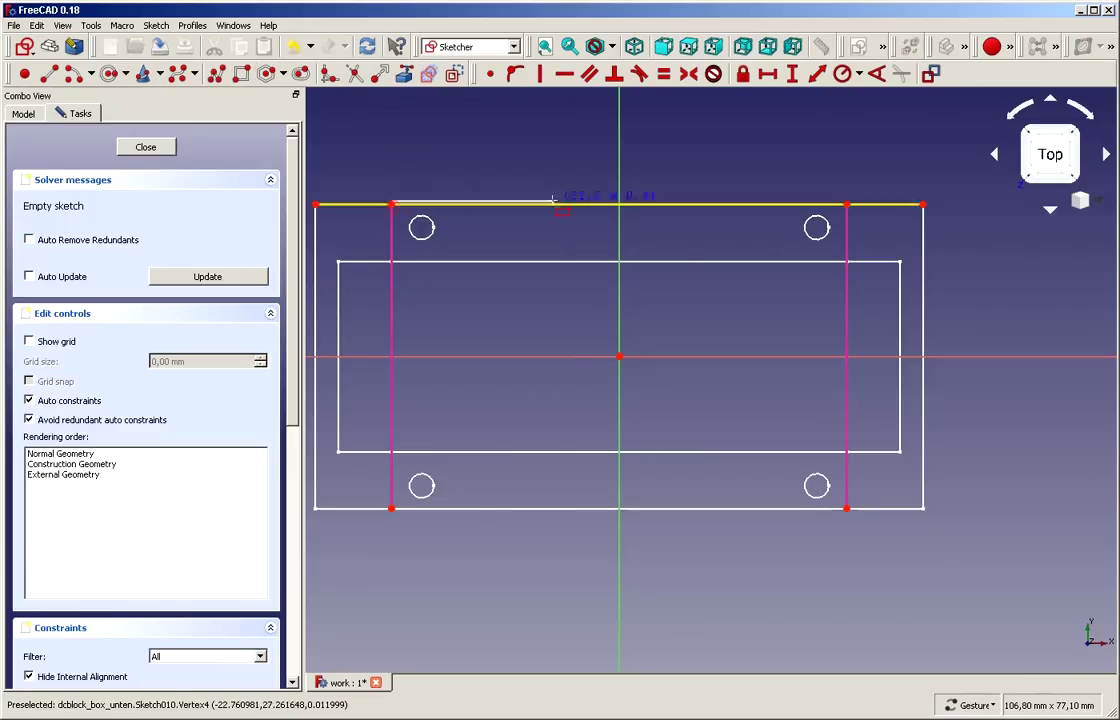
pyautogui.click(847, 508)
pyautogui.rightClick(751, 410)
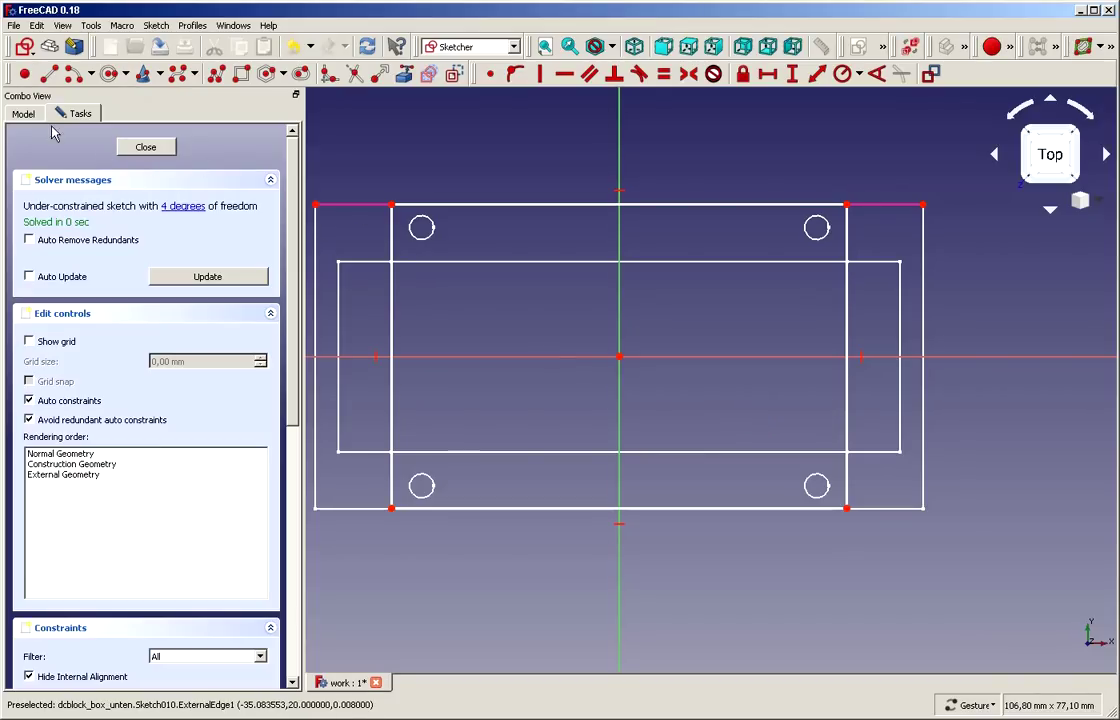
# - Hide the Transfer sketch while keeping the new sketch open for editing
pyautogui.click(23, 113)
pyautogui.click(88, 209)
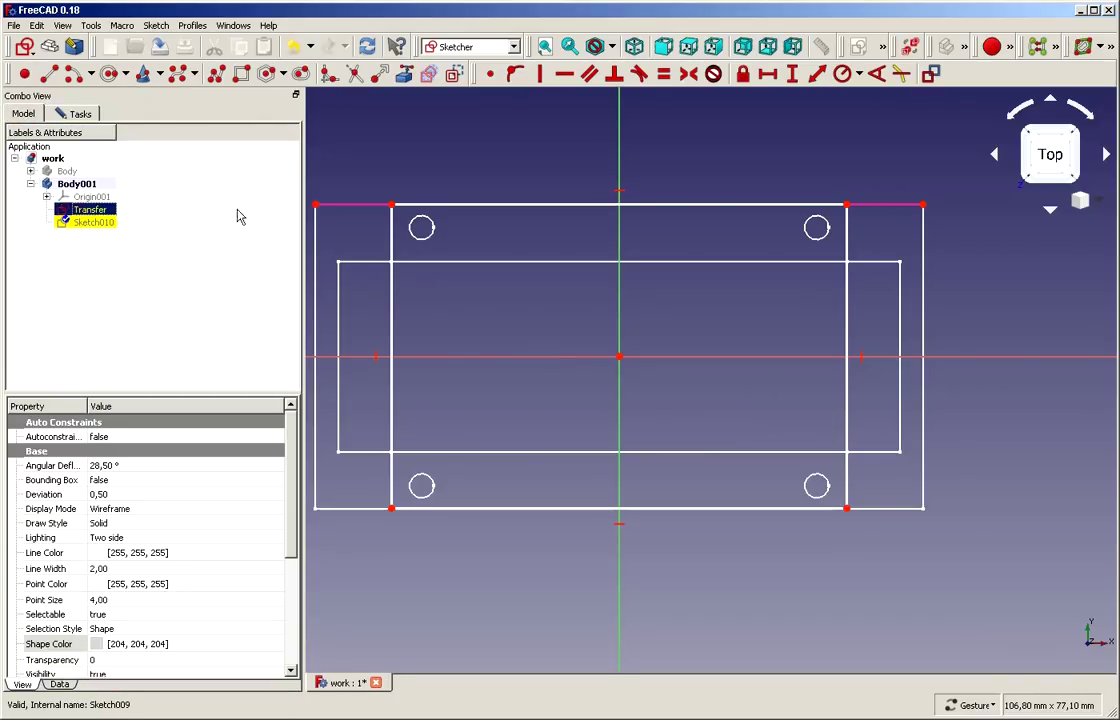
pyautogui.press('space')
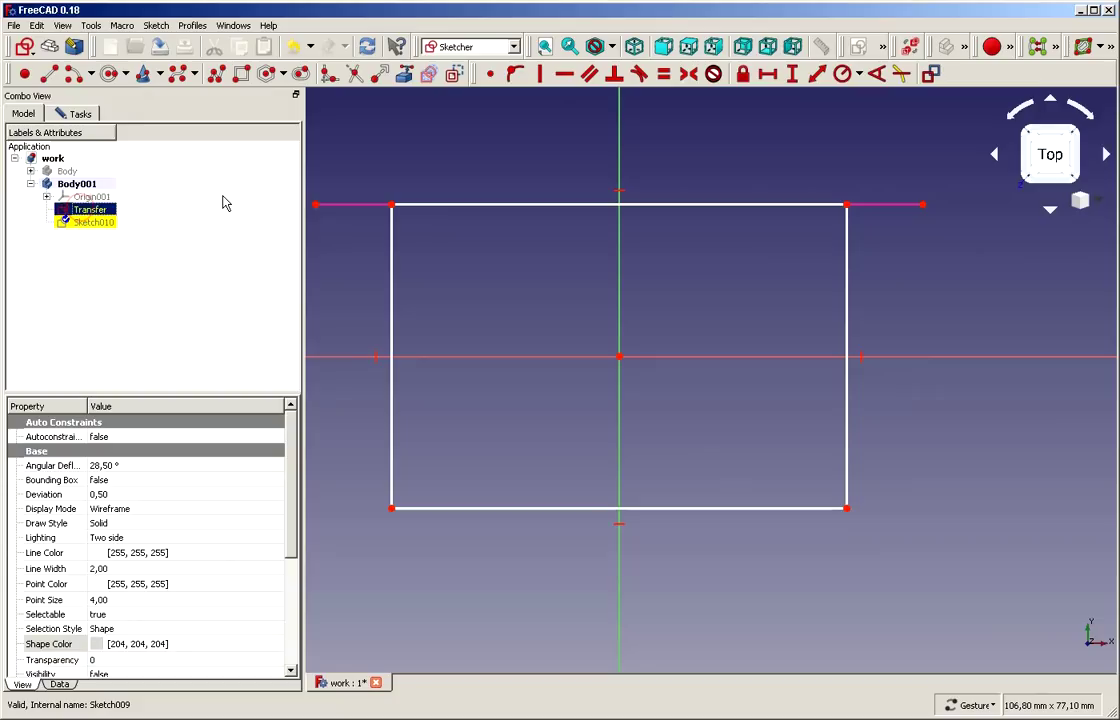
# - Locate the under-constrained elements and make the rectangle's lower-left corner coincident with the left linked line's lower endpoint
pyautogui.click(77, 116)
pyautogui.click(172, 205)
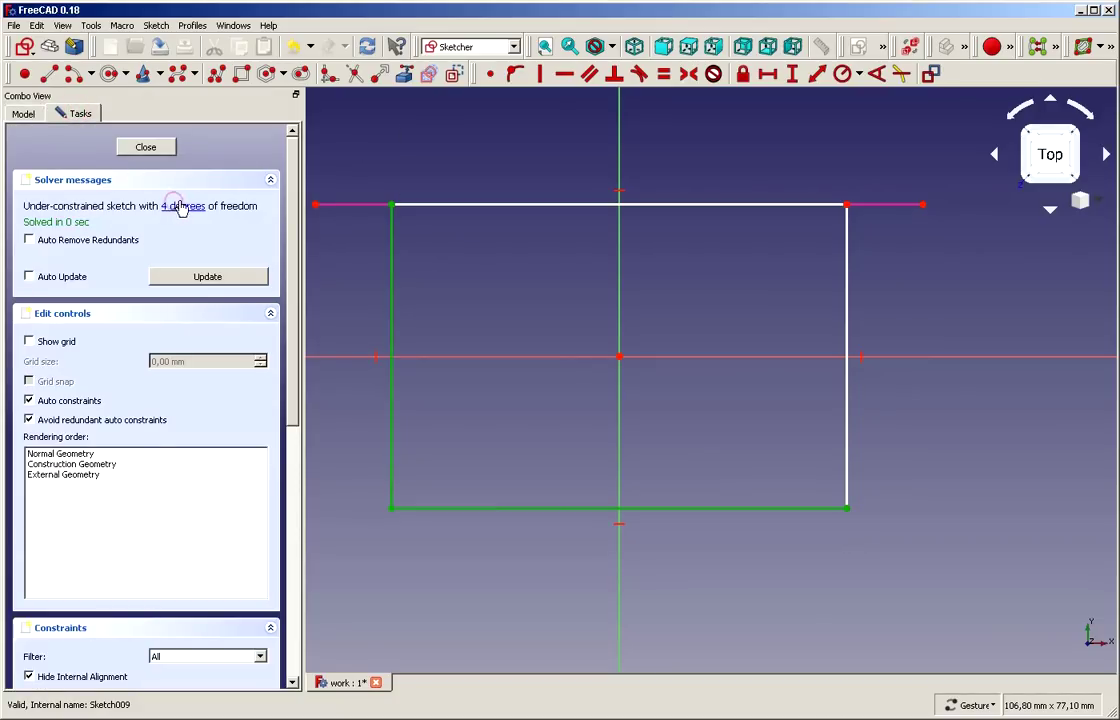
pyautogui.click(565, 440)
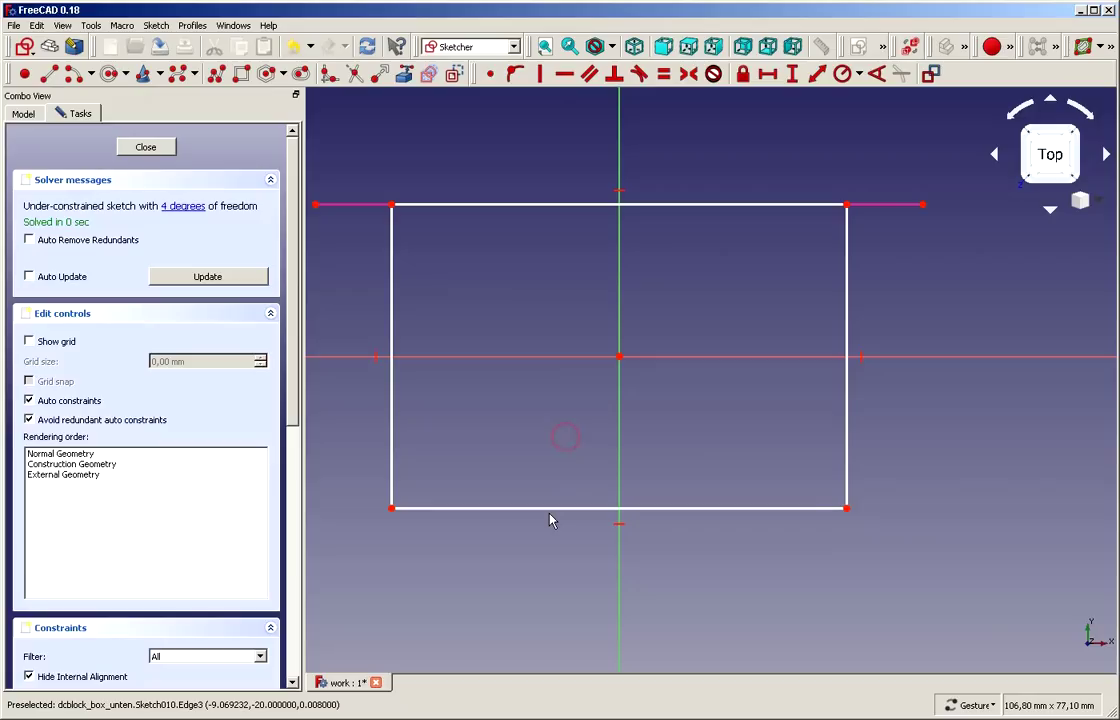
pyautogui.moveTo(549, 510); pyautogui.dragTo(584, 550)
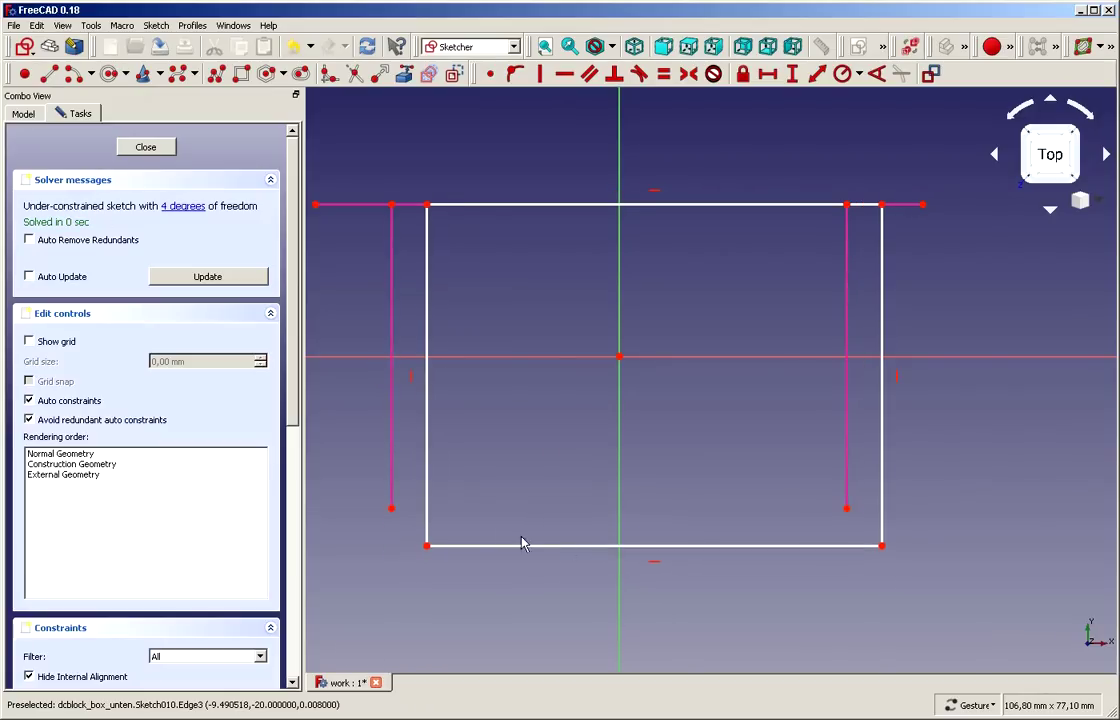
pyautogui.click(421, 540)
pyautogui.click(391, 509)
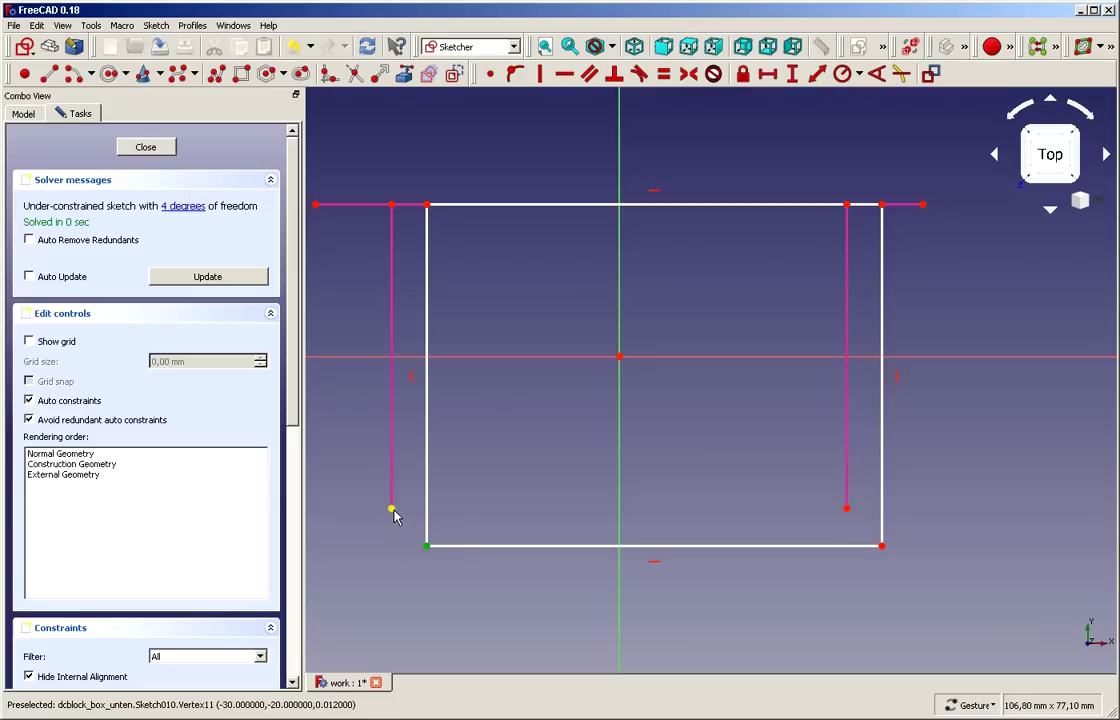
pyautogui.click(488, 77)
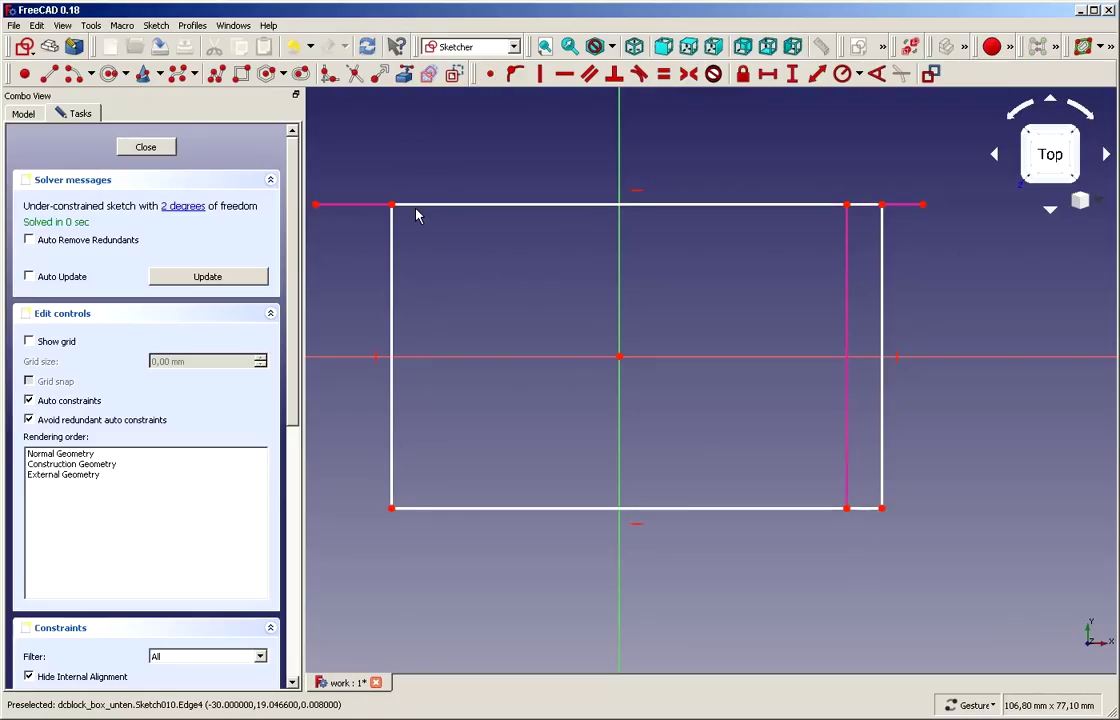
# - Make the rectangle's upper-right corner coincident with the right linked line's upper endpoint and close the sketch
pyautogui.moveTo(417, 206); pyautogui.dragTo(438, 233)
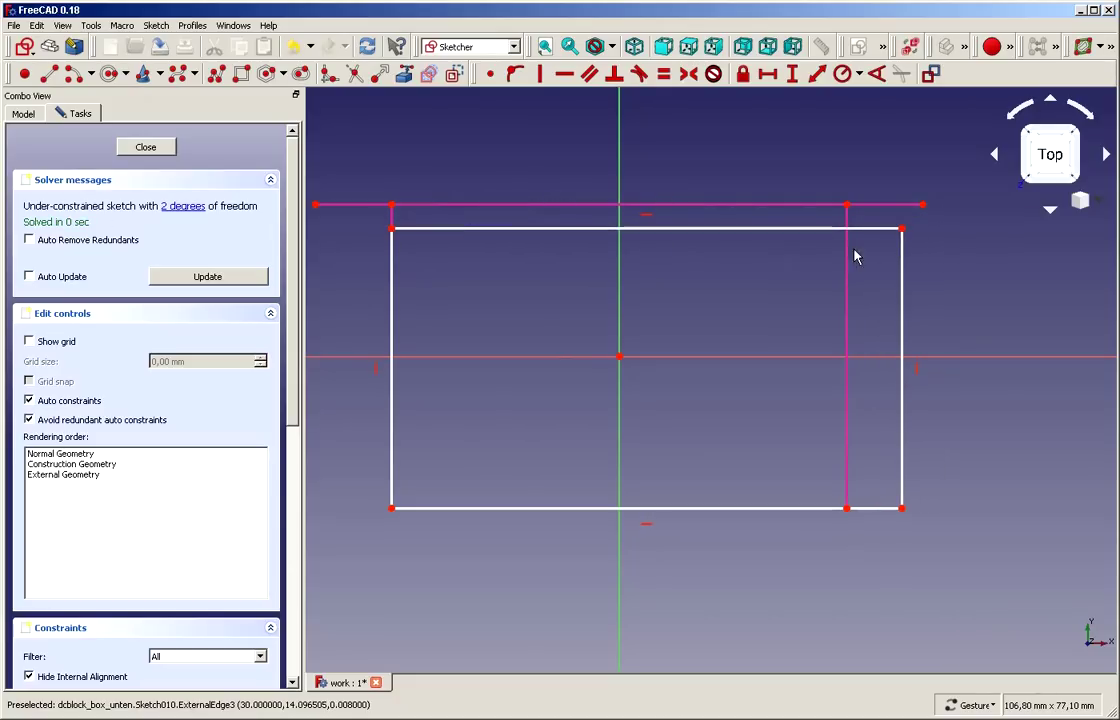
pyautogui.click(902, 229)
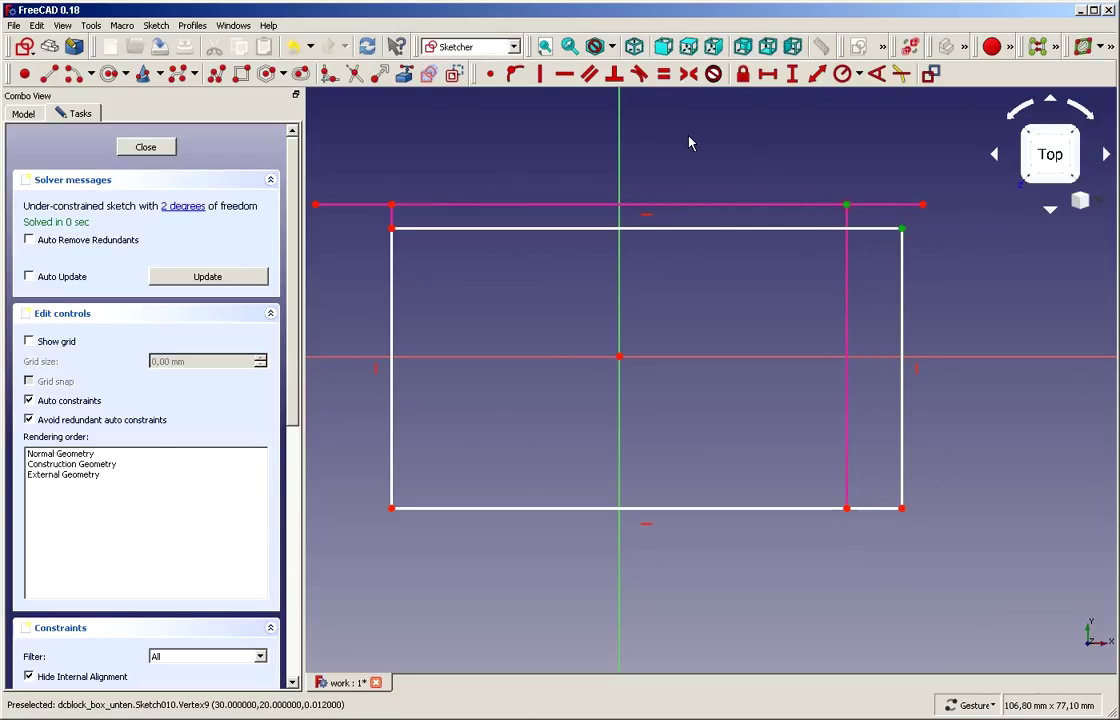
pyautogui.click(490, 74)
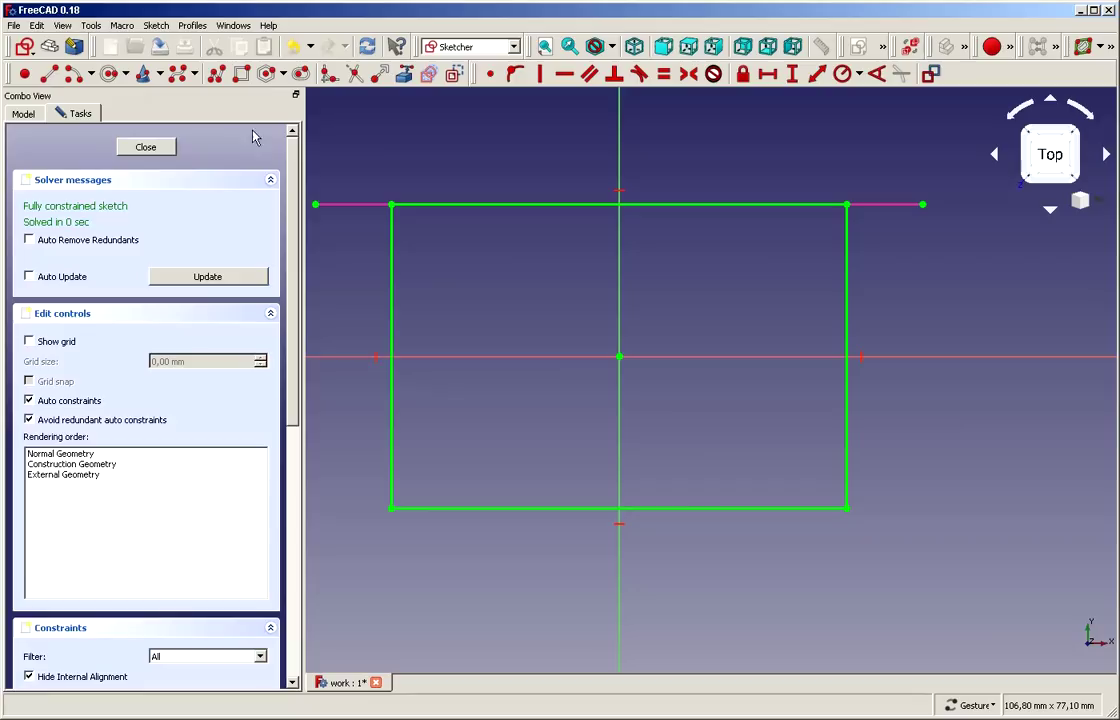
pyautogui.click(146, 149)
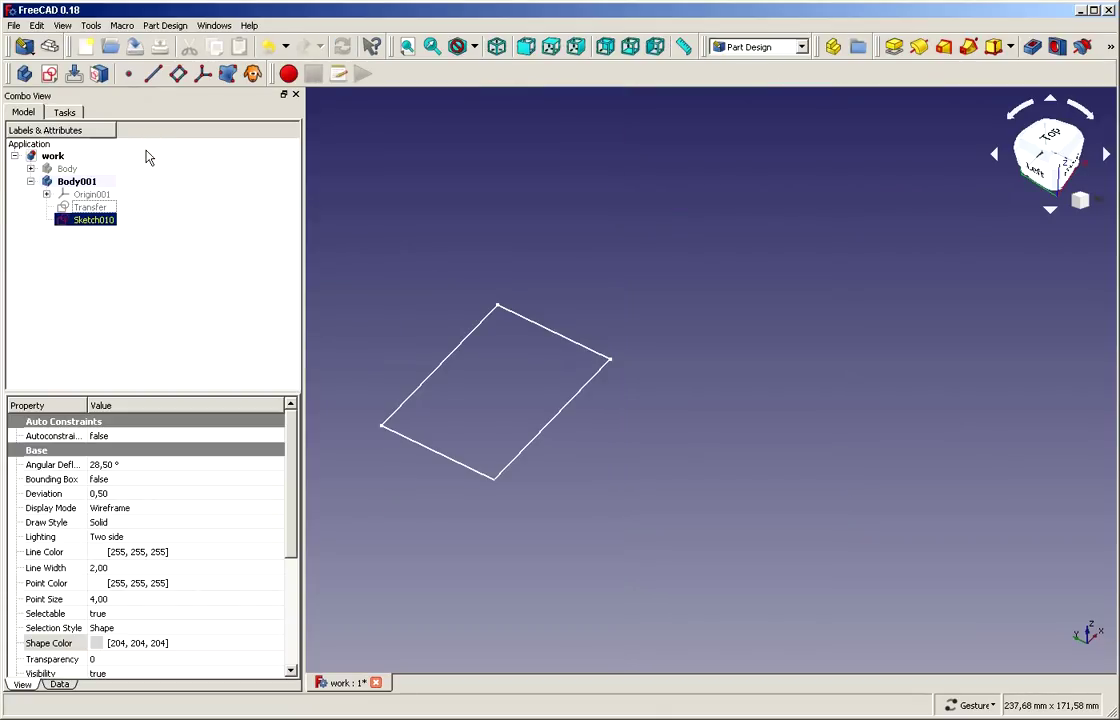
pyautogui.click(165, 283)
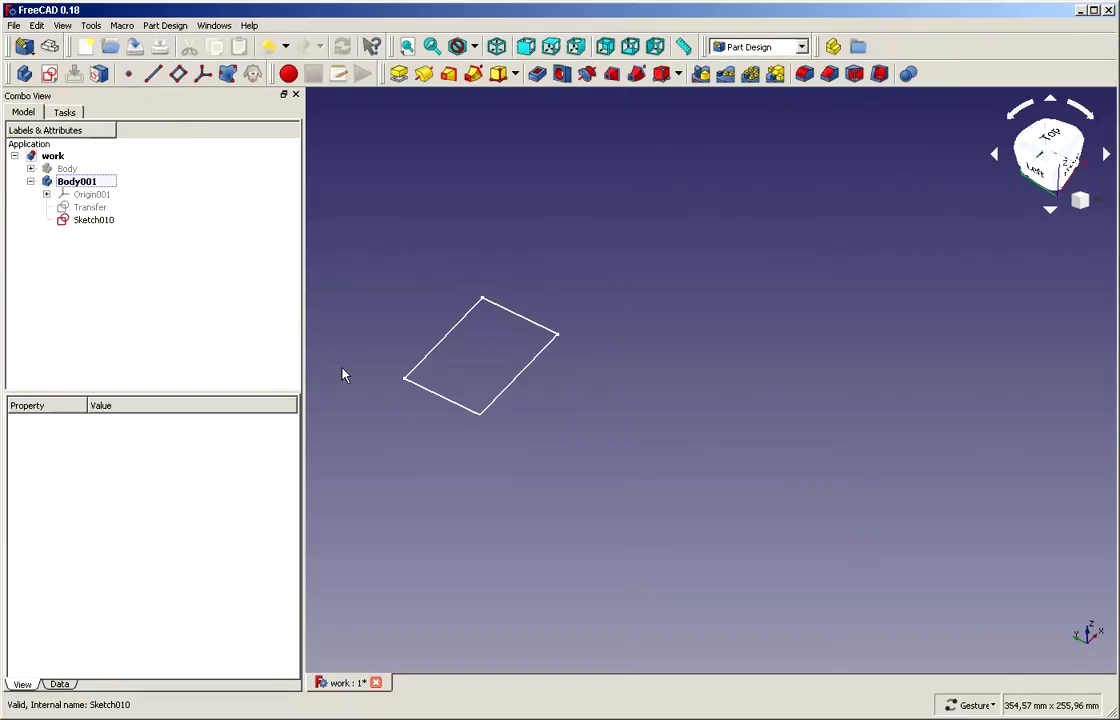
# - Pad the new rectangle sketch to a length of 30 mm
pyautogui.click(95, 221)
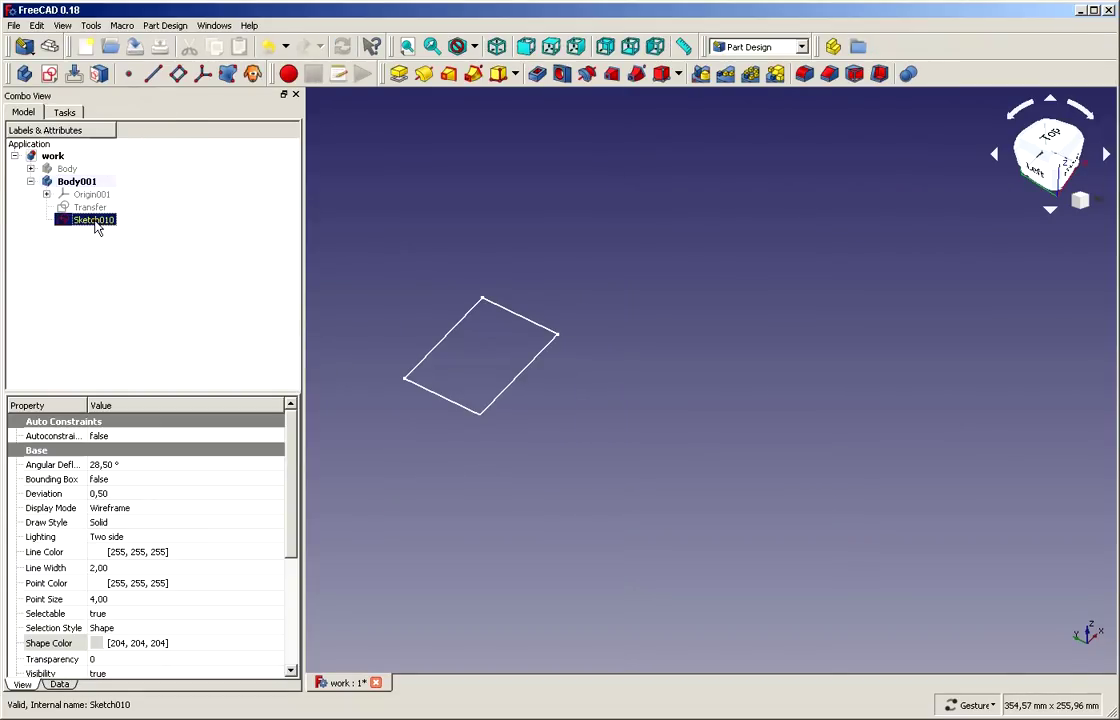
pyautogui.click(399, 74)
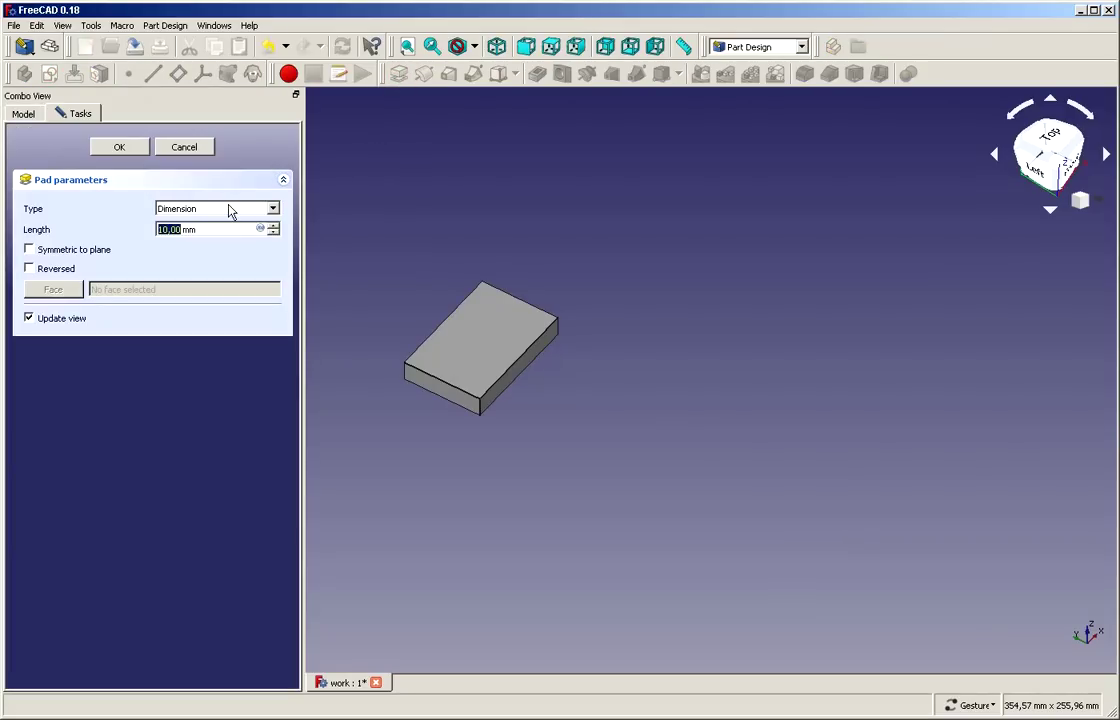
pyautogui.write('30')
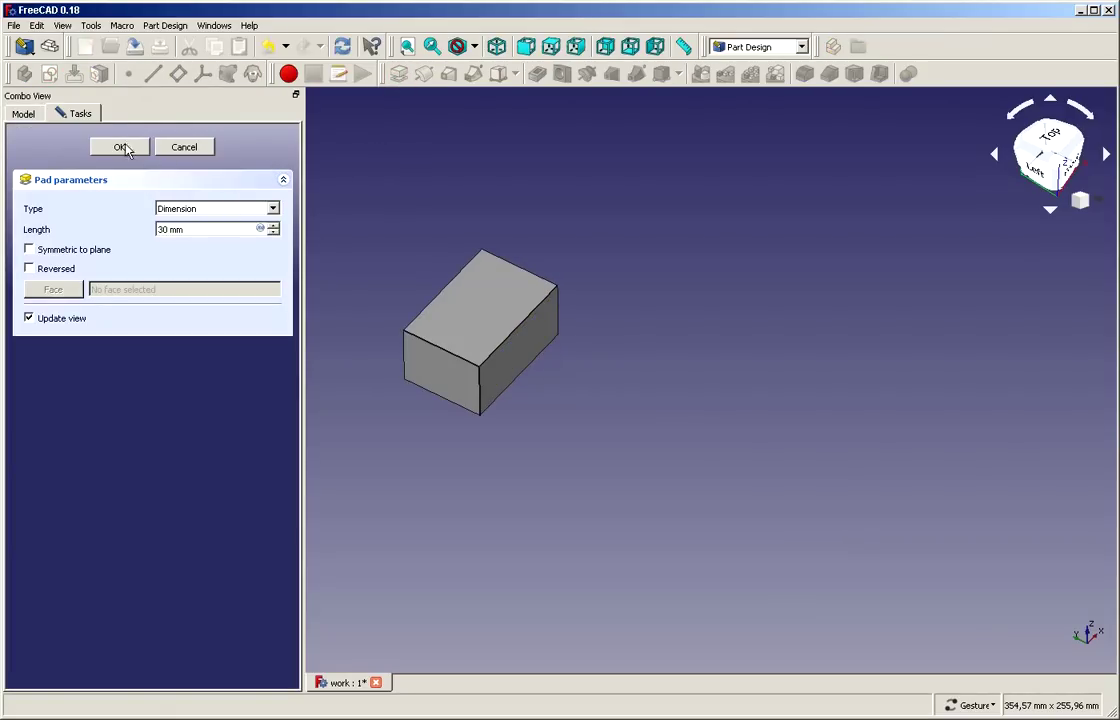
pyautogui.click(115, 148)
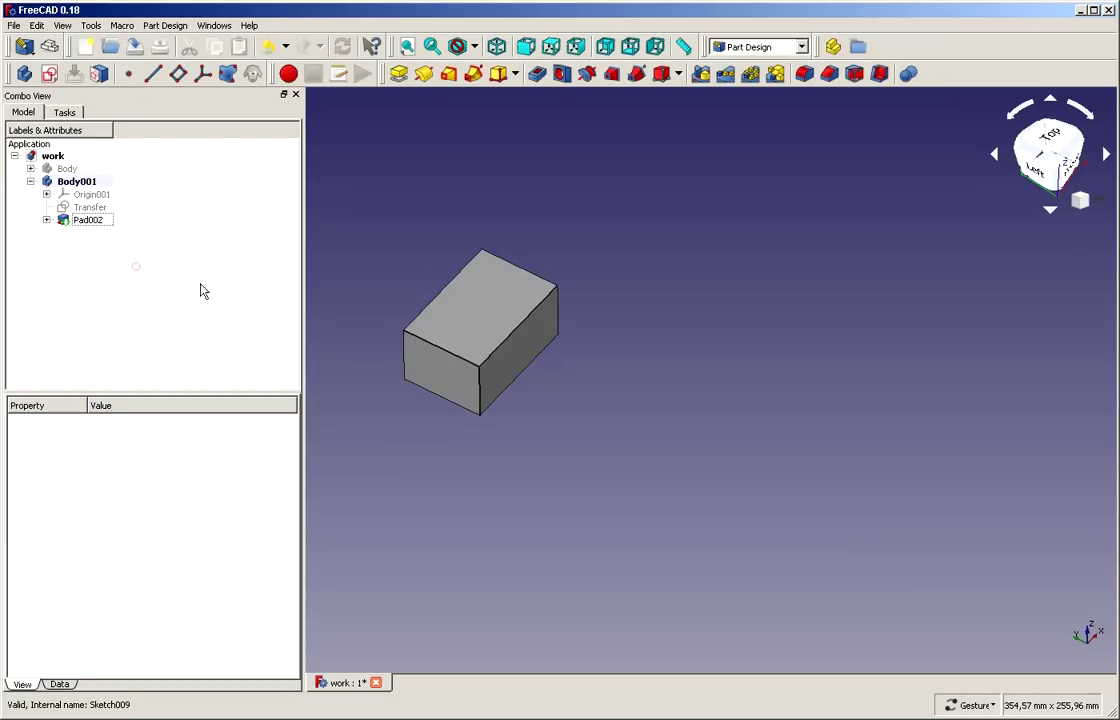
# - Show the first body with its final feature Pocket006 together with the new block
pyautogui.moveTo(591, 464); pyautogui.dragTo(562, 442)
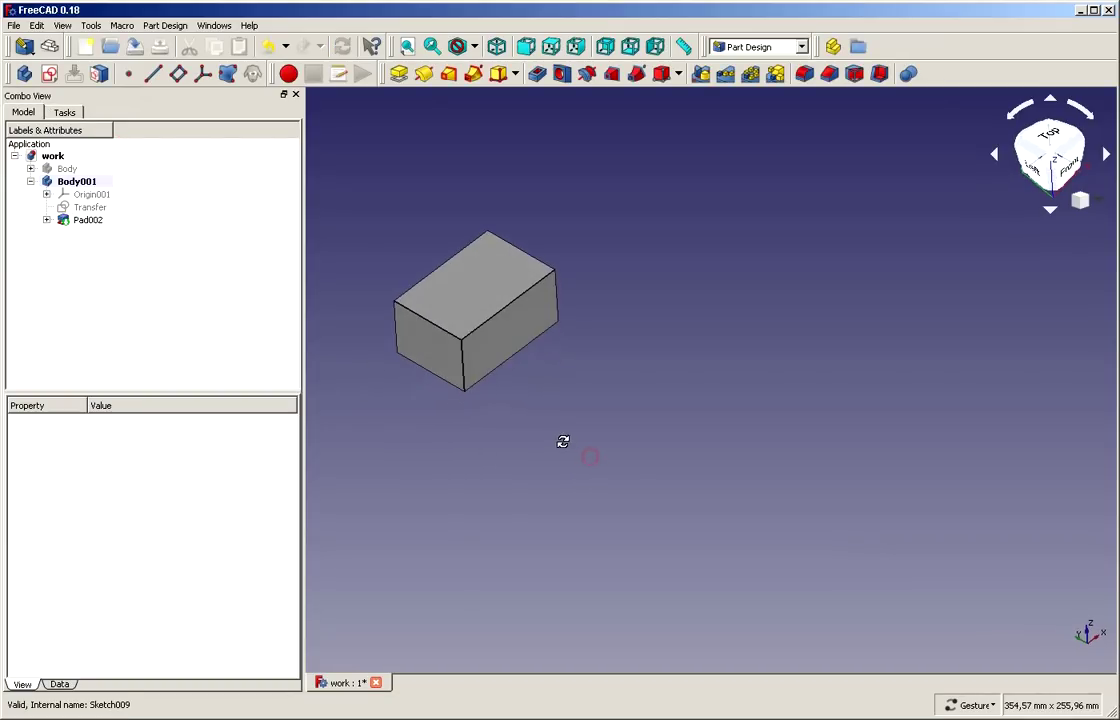
pyautogui.click(70, 172)
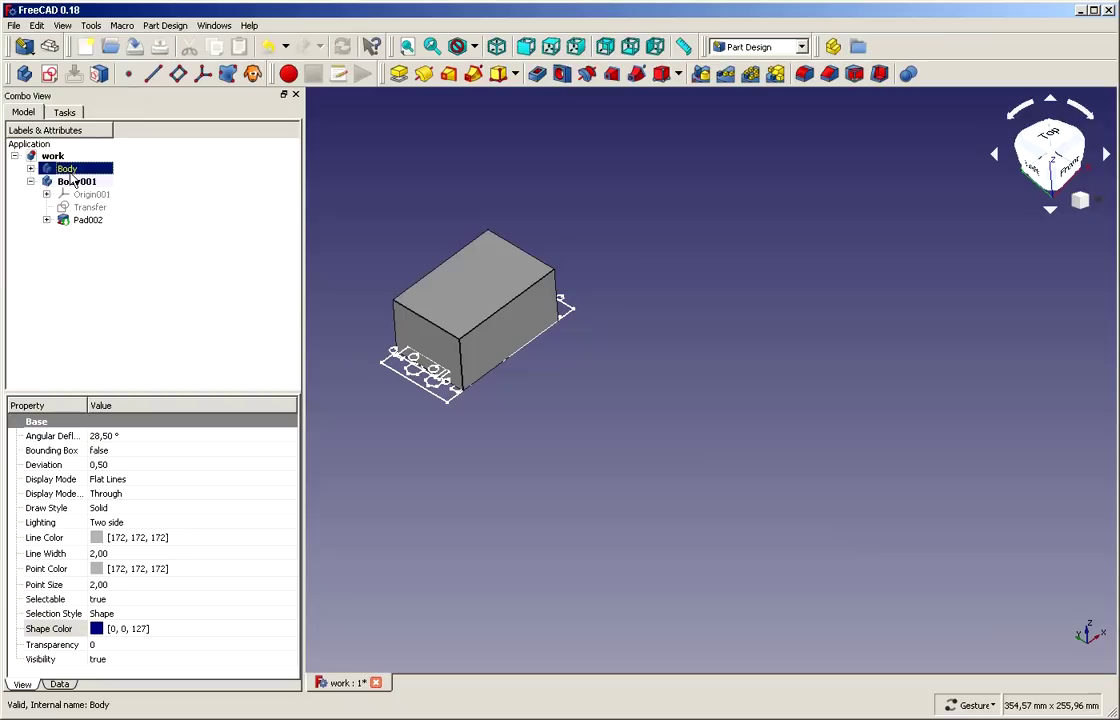
pyautogui.click(31, 169)
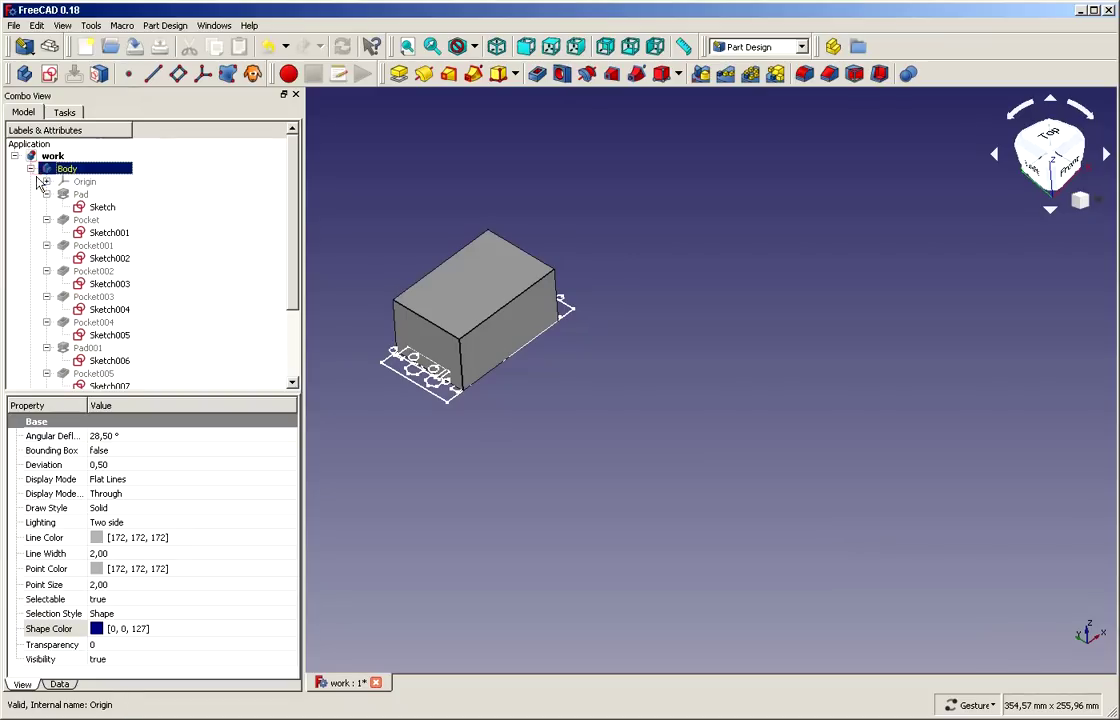
pyautogui.scroll(-3, 180, 228)
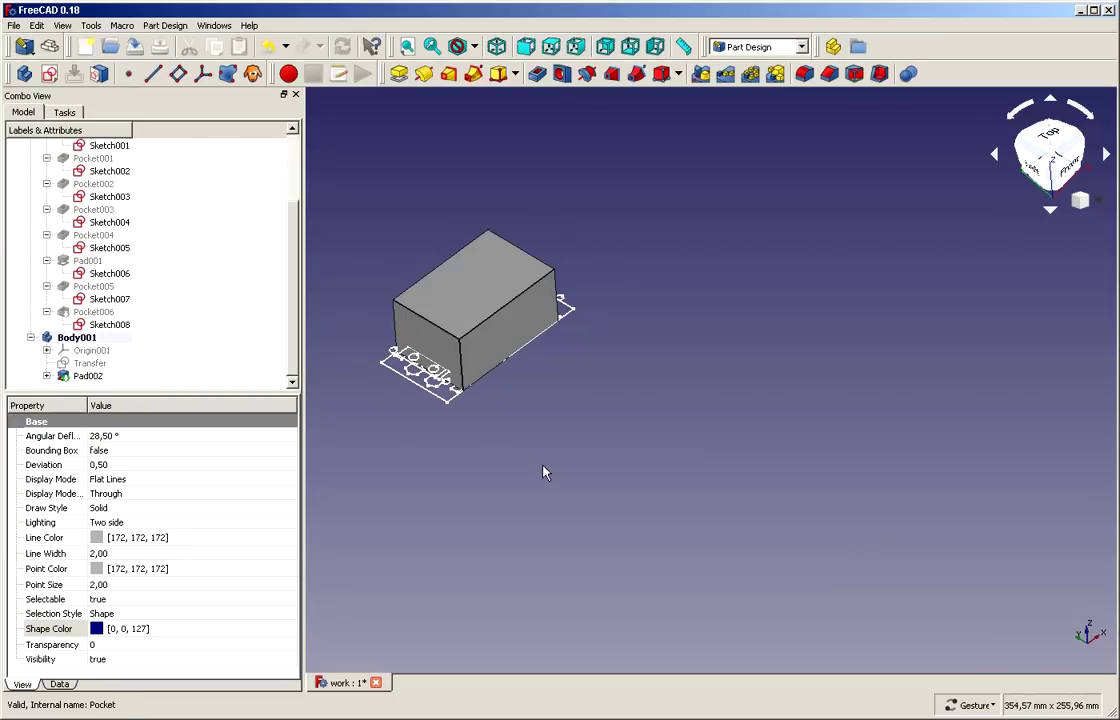
pyautogui.moveTo(545, 470); pyautogui.dragTo(640, 303)
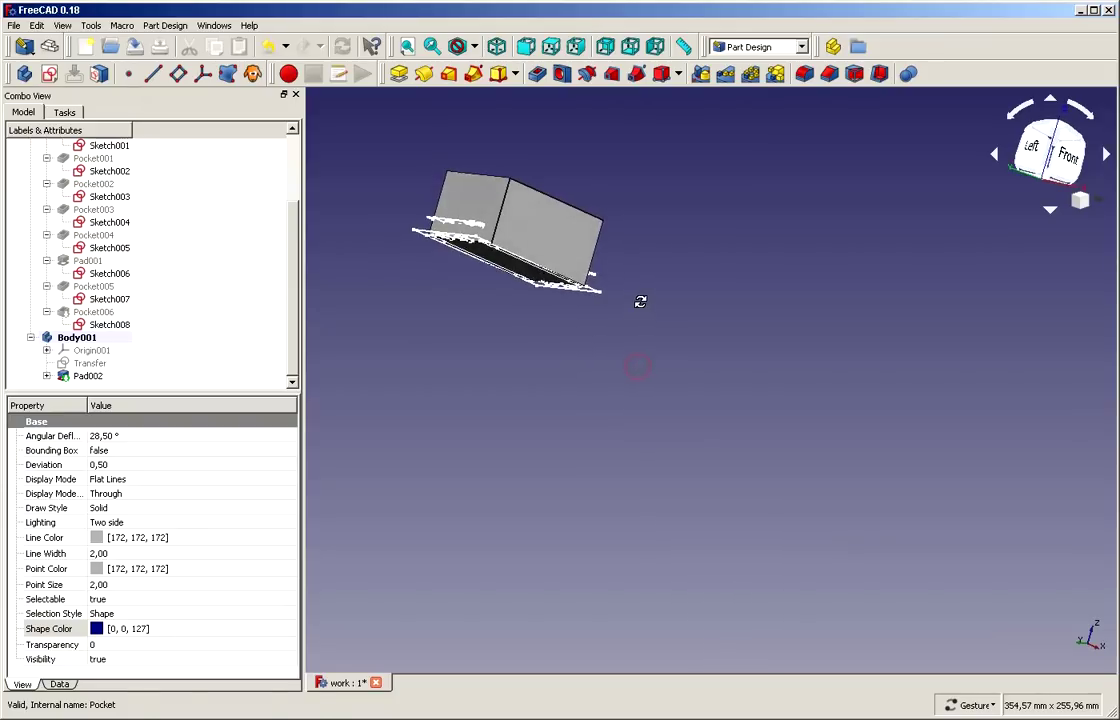
pyautogui.moveTo(612, 207); pyautogui.dragTo(535, 213)
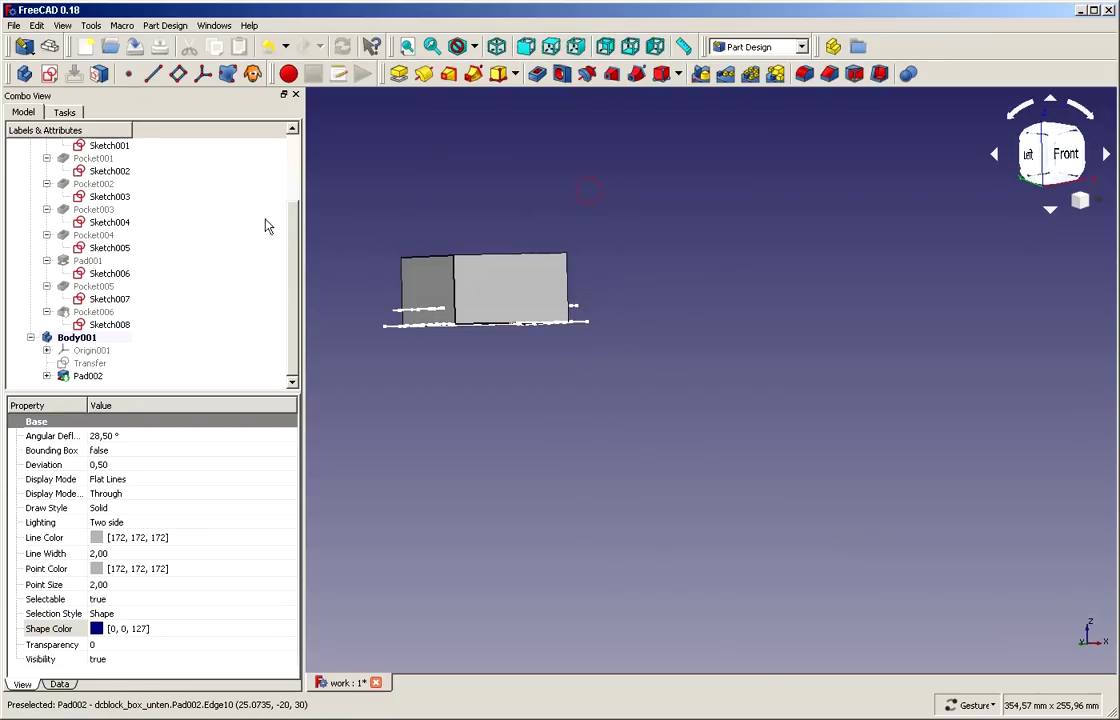
pyautogui.click(80, 312)
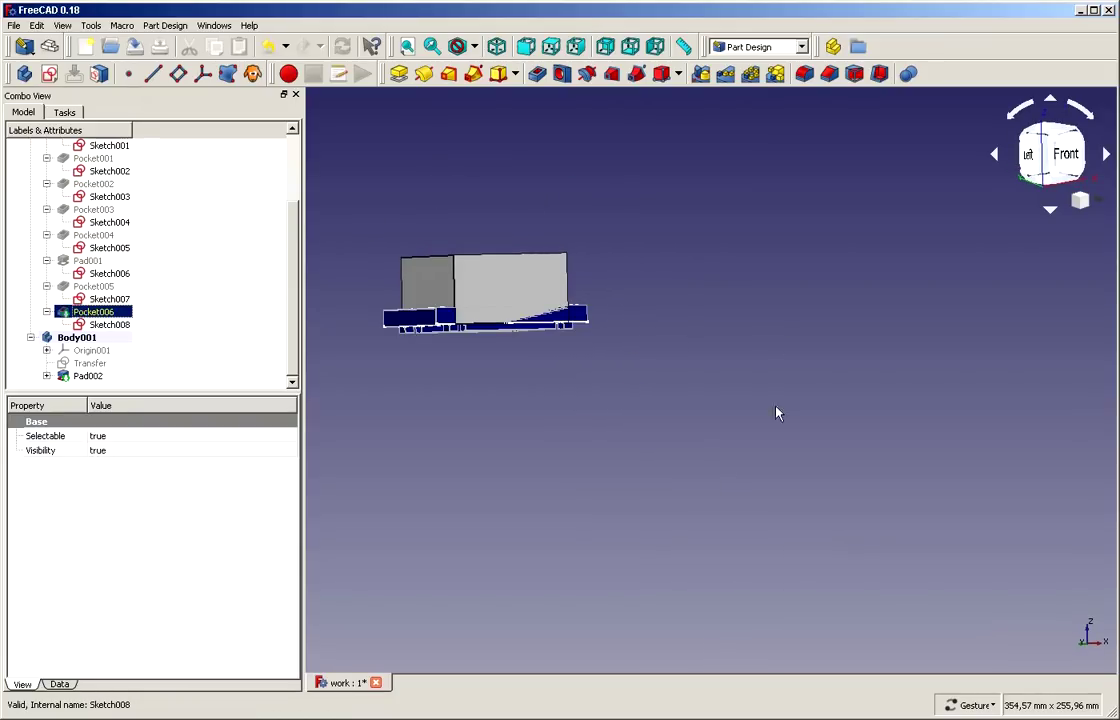
# - Move the block body Body001 up by 8 mm with Transform so it sits on top of the plate
pyautogui.moveTo(778, 412); pyautogui.dragTo(723, 359)
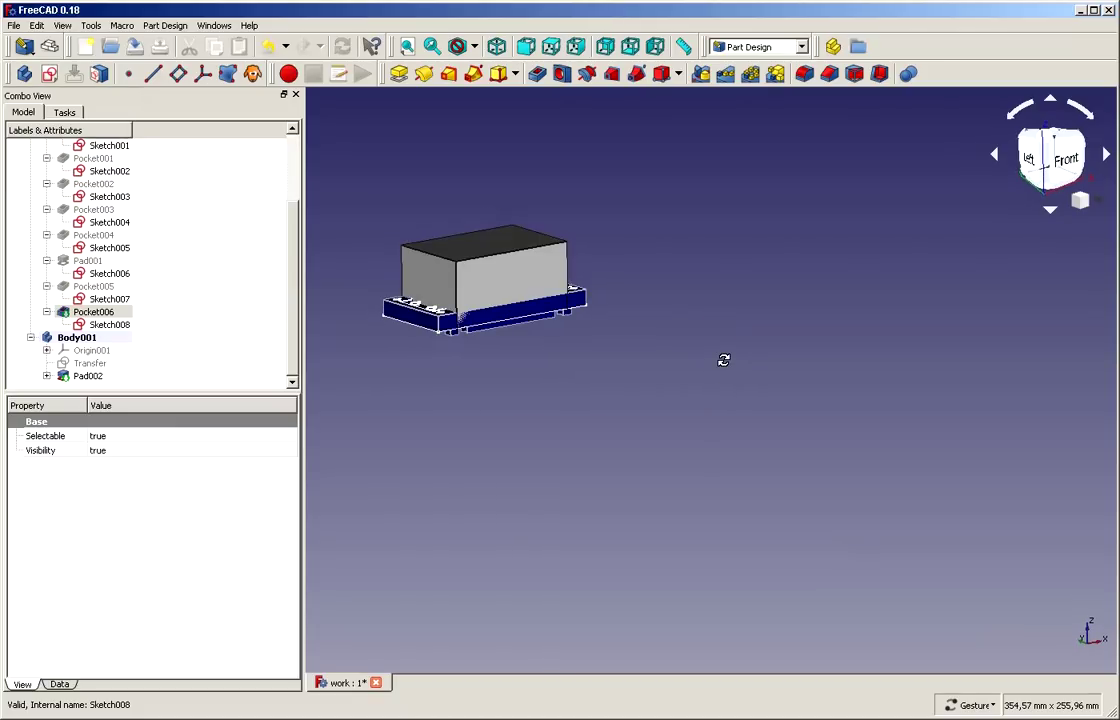
pyautogui.rightClick(83, 345)
pyautogui.click(125, 367)
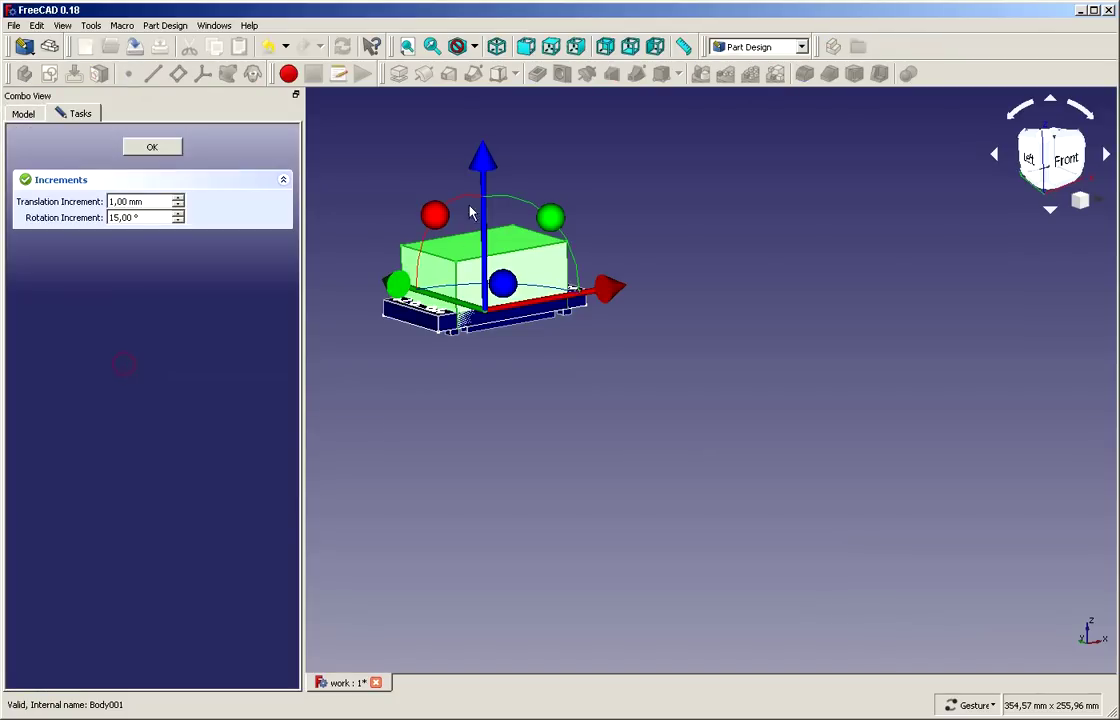
pyautogui.moveTo(483, 176); pyautogui.dragTo(484, 156)
pyautogui.scroll(4, 535, 325)
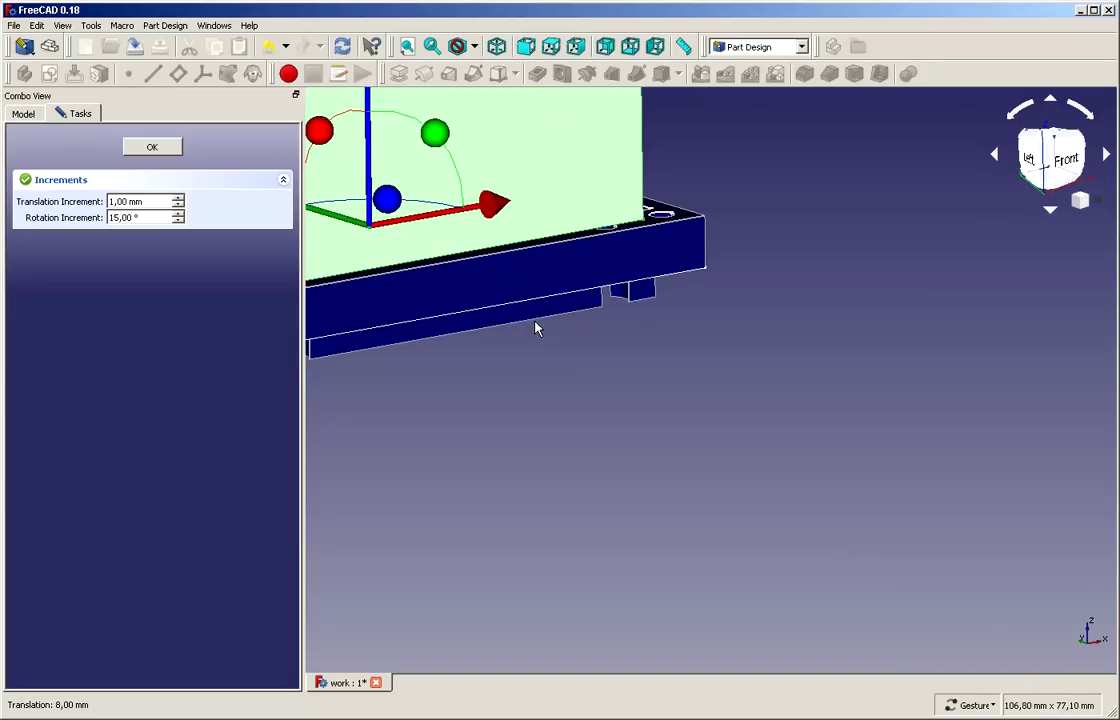
pyautogui.moveTo(535, 328); pyautogui.dragTo(550, 405)
pyautogui.click(152, 147)
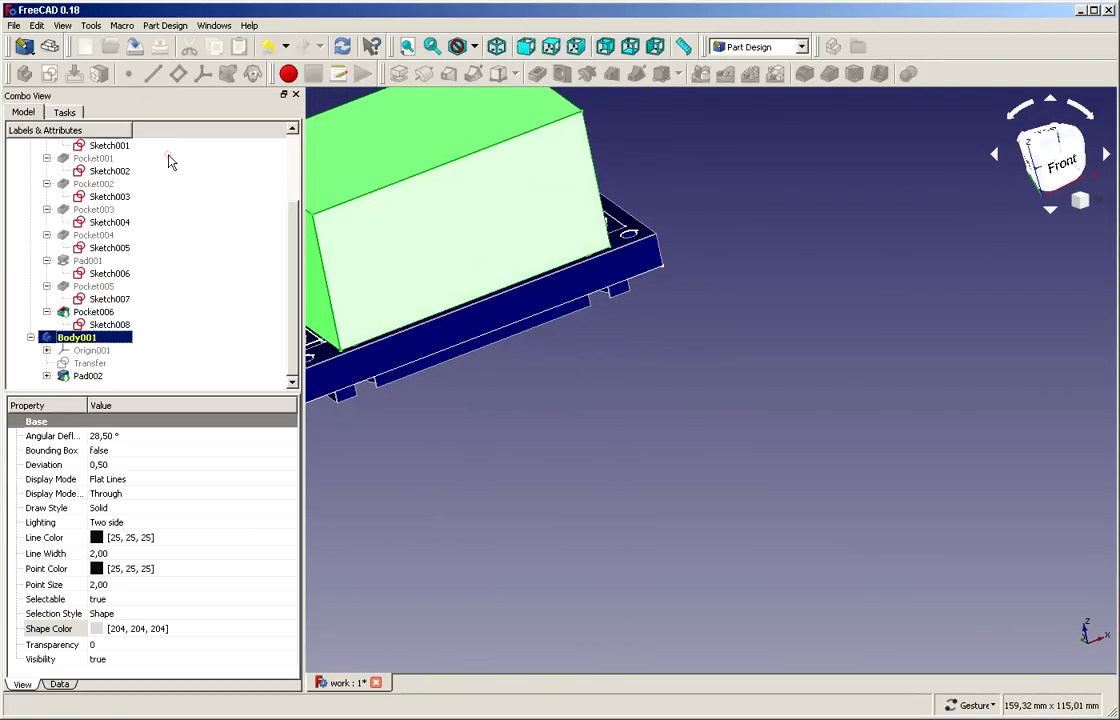
pyautogui.click(763, 455)
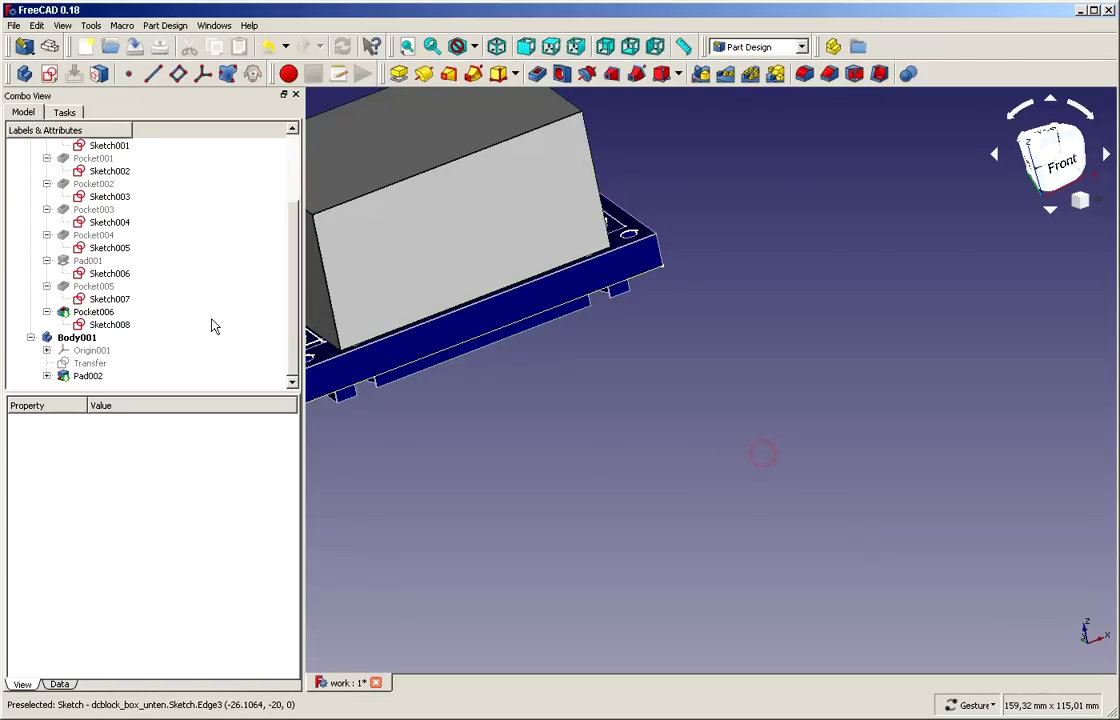
# - Hide the first body containing the original plate
pyautogui.click(93, 312)
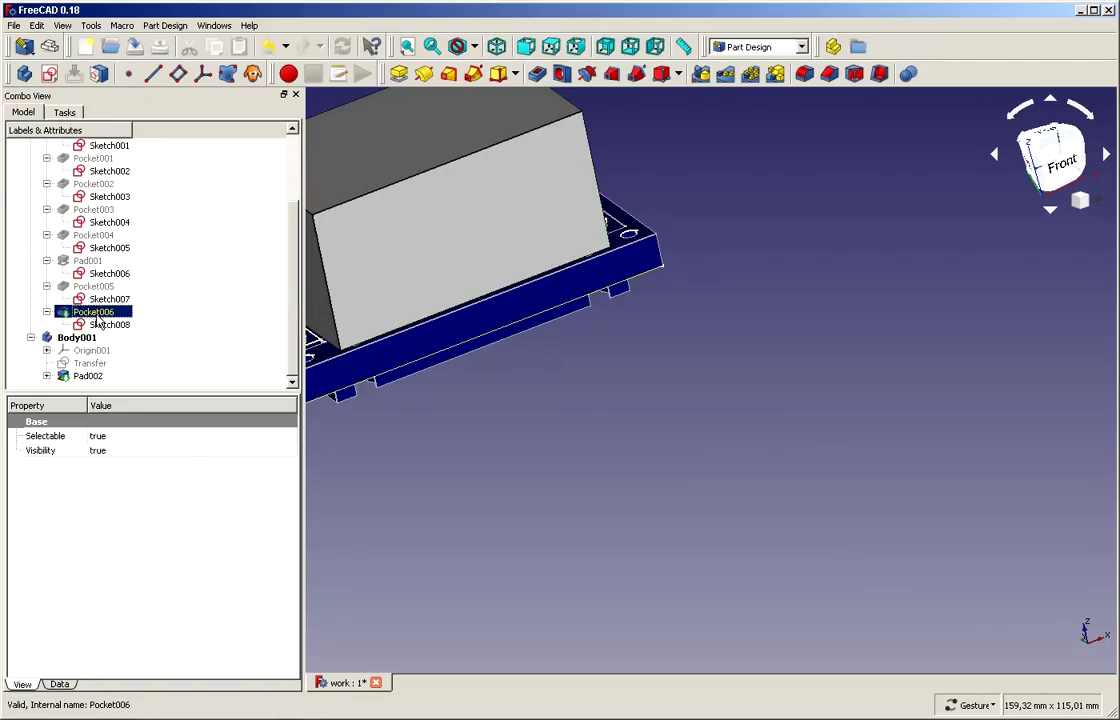
pyautogui.scroll(3, 145, 275)
pyautogui.click(53, 169)
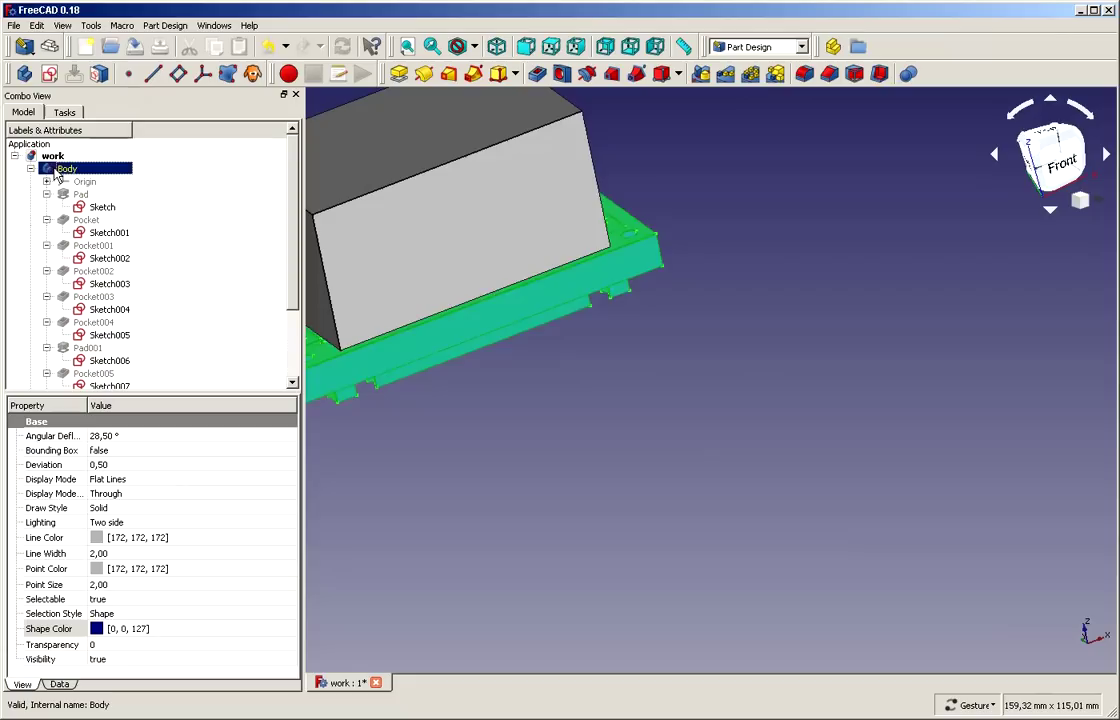
pyautogui.press('space')
pyautogui.scroll(-3, 610, 342)
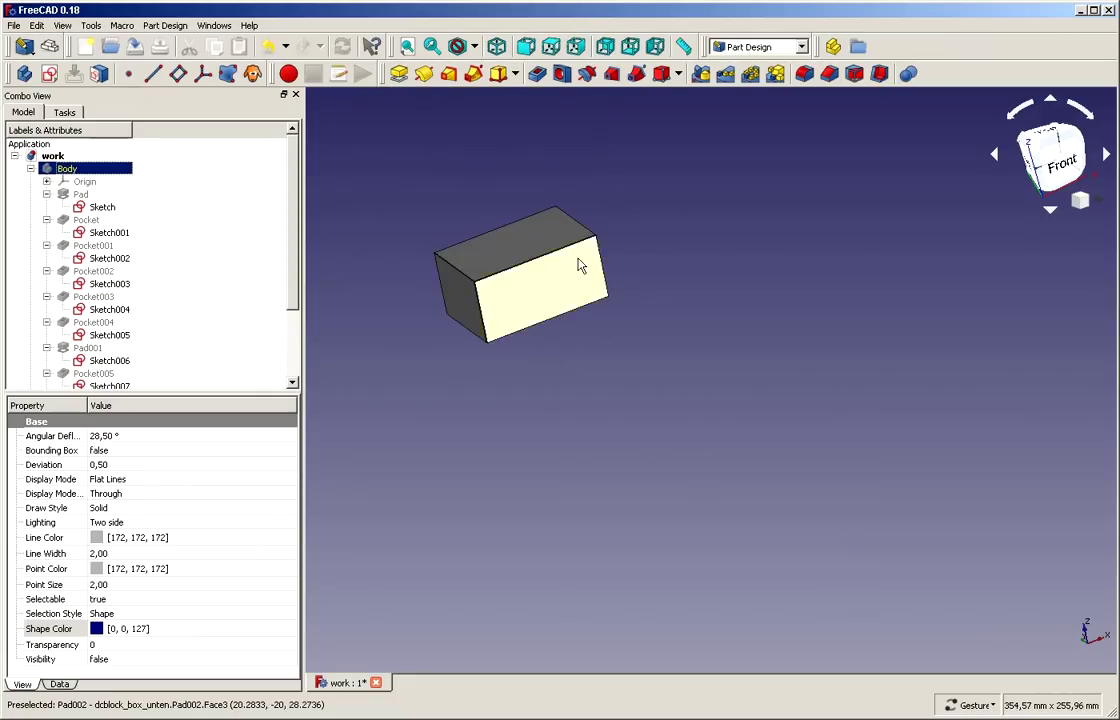
# - Show the Transfer sketch in Body001 and hide its padded block Pad002
pyautogui.scroll(-2, 170, 325)
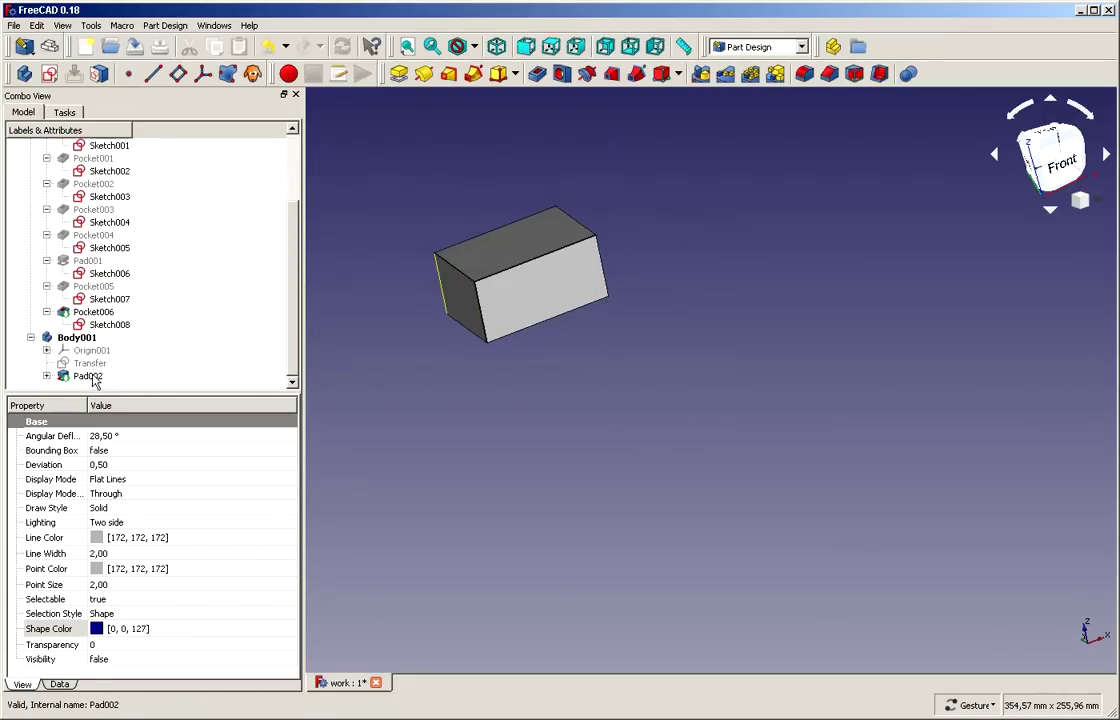
pyautogui.click(135, 364)
pyautogui.click(90, 364)
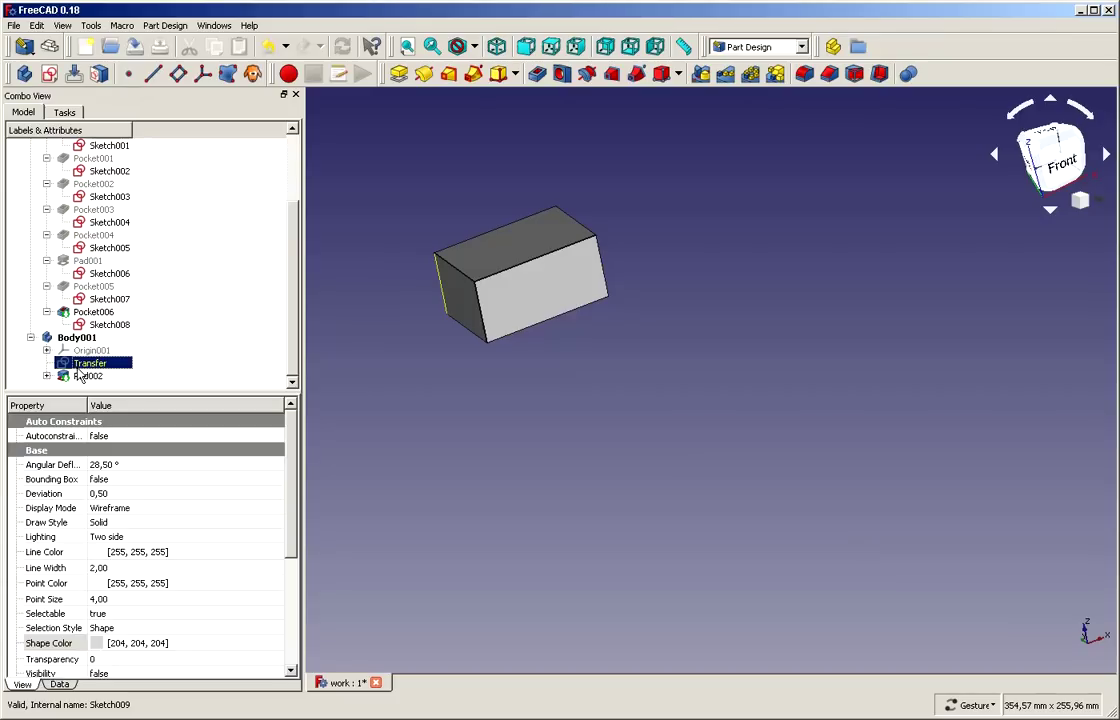
pyautogui.click(85, 376)
pyautogui.press('space')
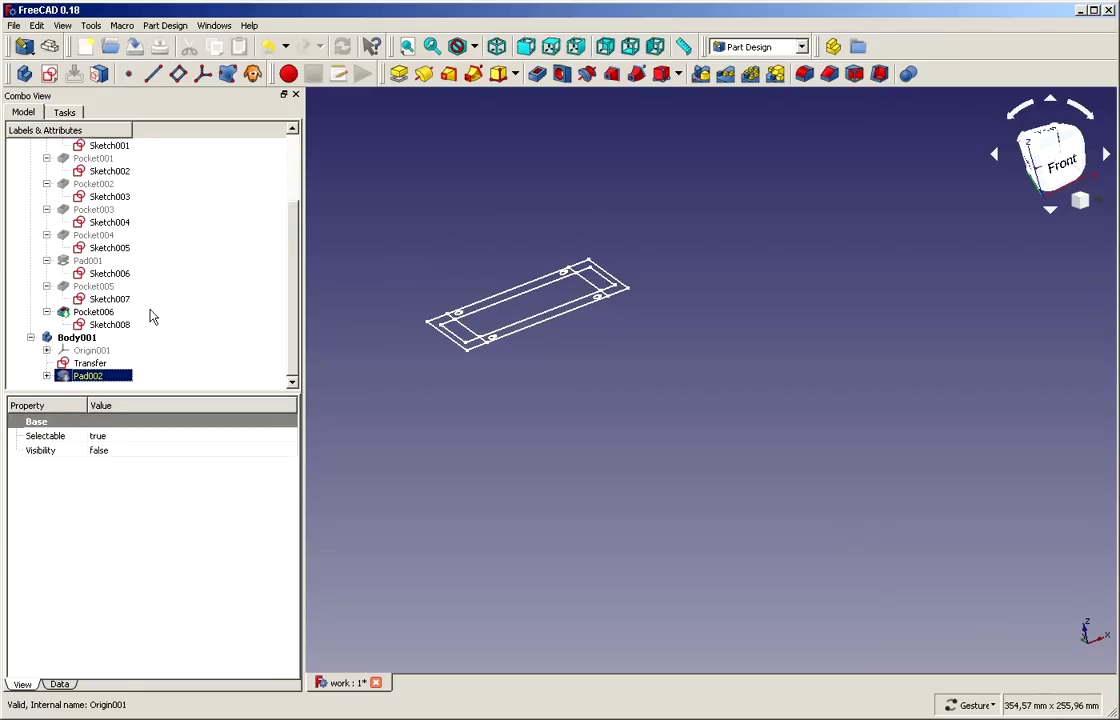
pyautogui.moveTo(630, 378); pyautogui.dragTo(627, 413)
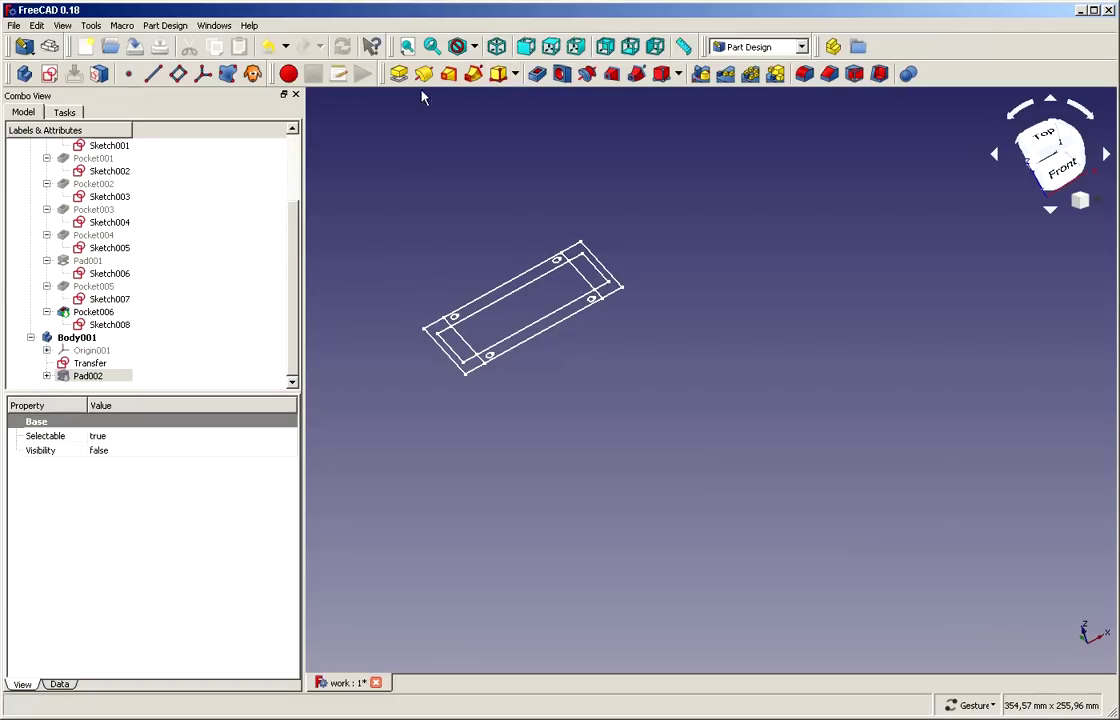
# - Create a new sketch on the XY plane of Body001, with the Transfer outlines in view
pyautogui.click(50, 74)
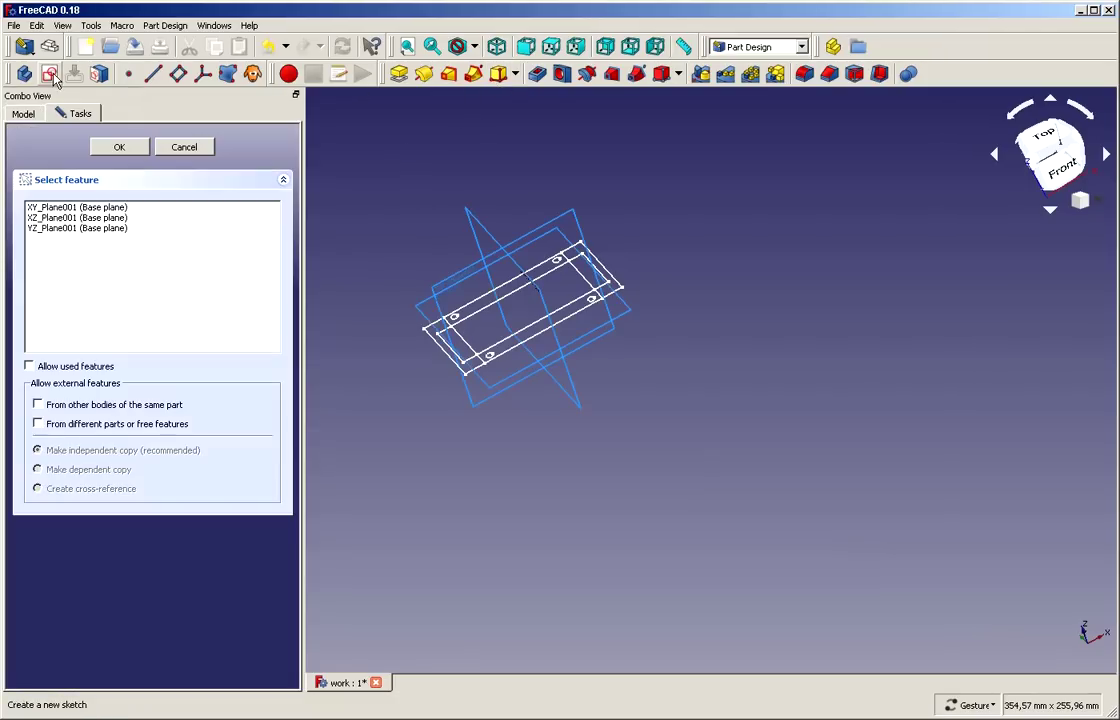
pyautogui.click(120, 207)
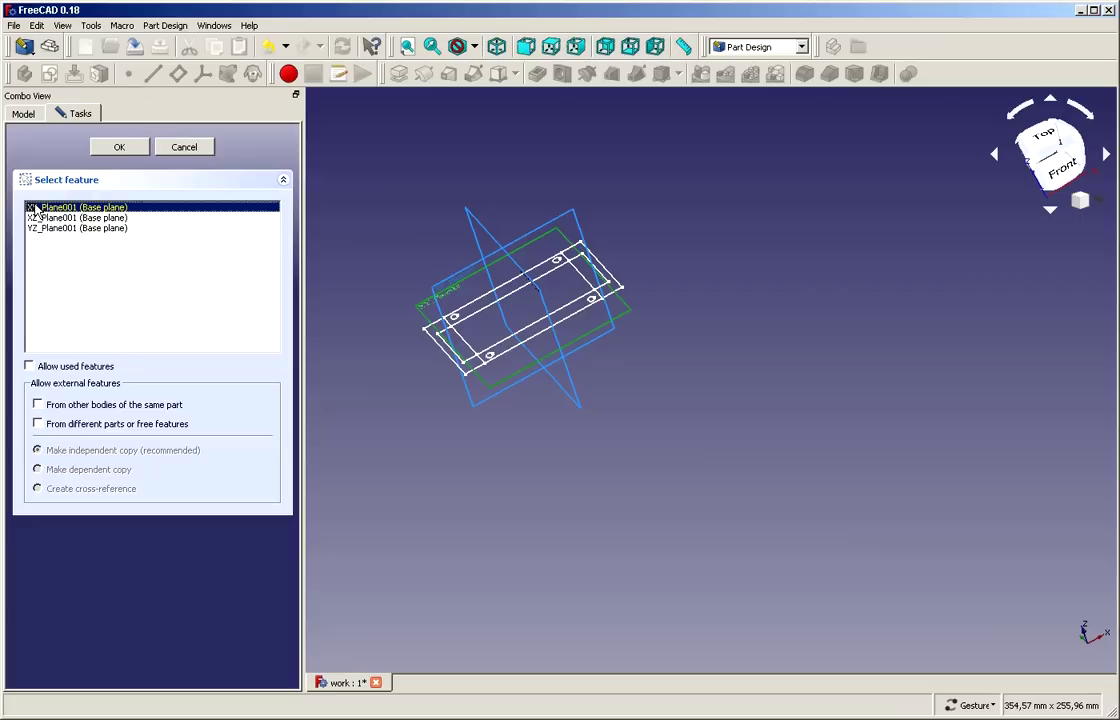
pyautogui.click(122, 147)
pyautogui.scroll(5, 512, 165)
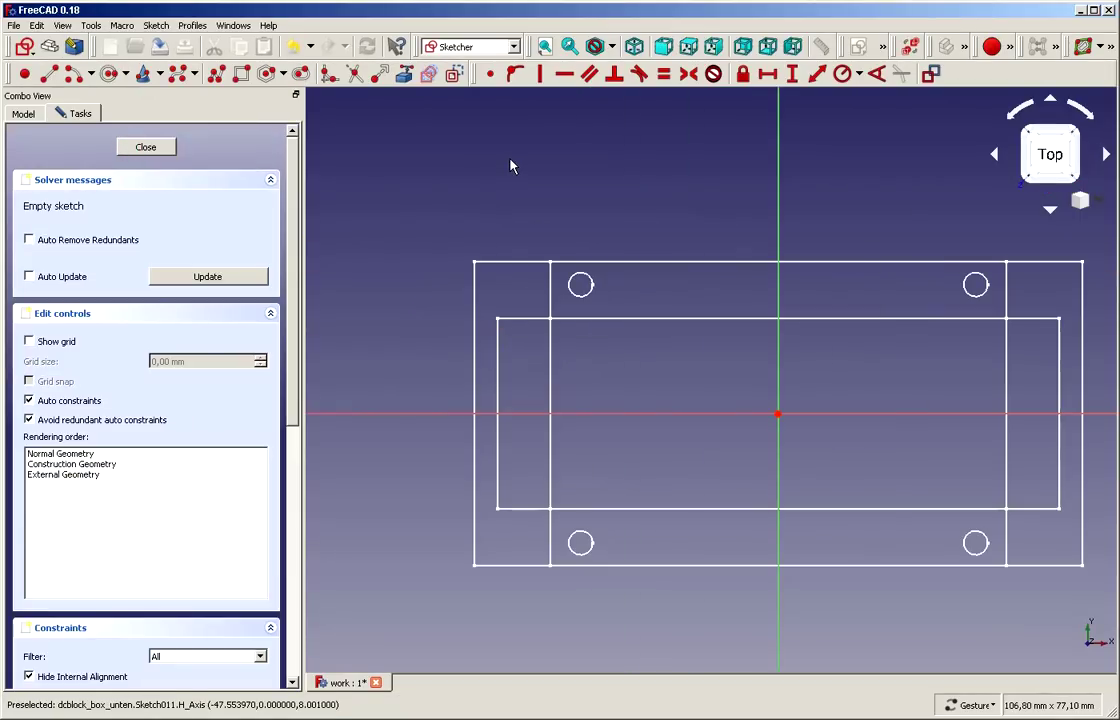
pyautogui.scroll(-4, 512, 165)
pyautogui.scroll(2, 742, 155)
pyautogui.scroll(2, 468, 127)
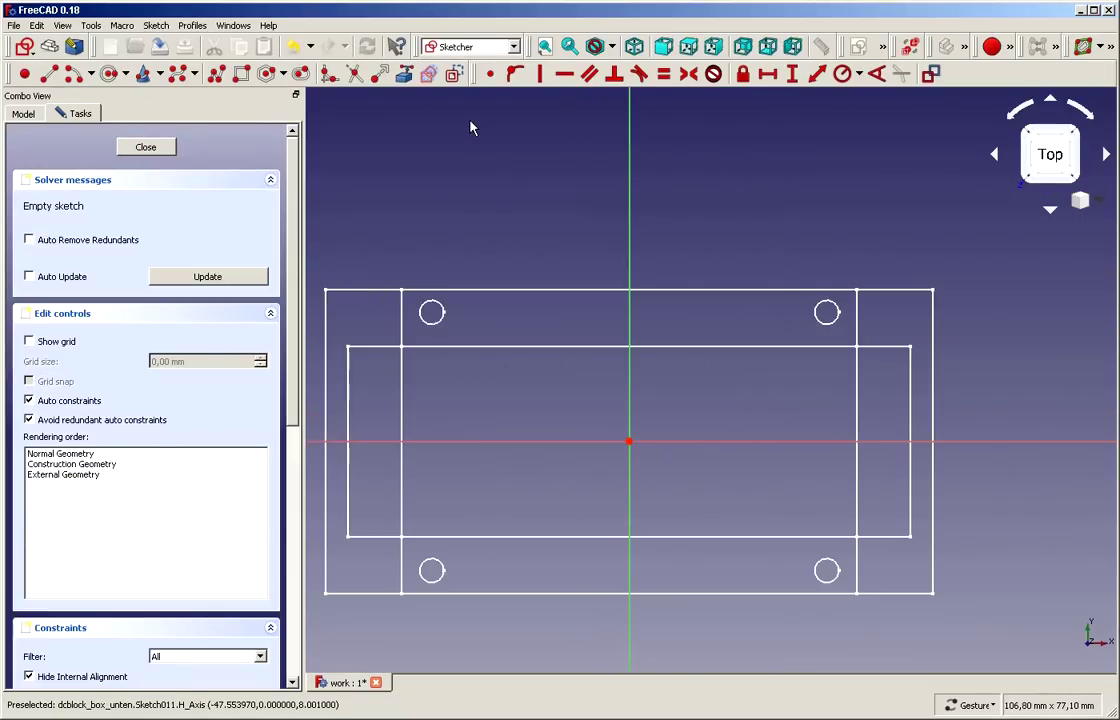
# - Sketch two crossing rectangles around the origin, one wide and low, the other narrower and taller, inside the Transfer sketch's outer frame
pyautogui.click(241, 76)
pyautogui.click(432, 388)
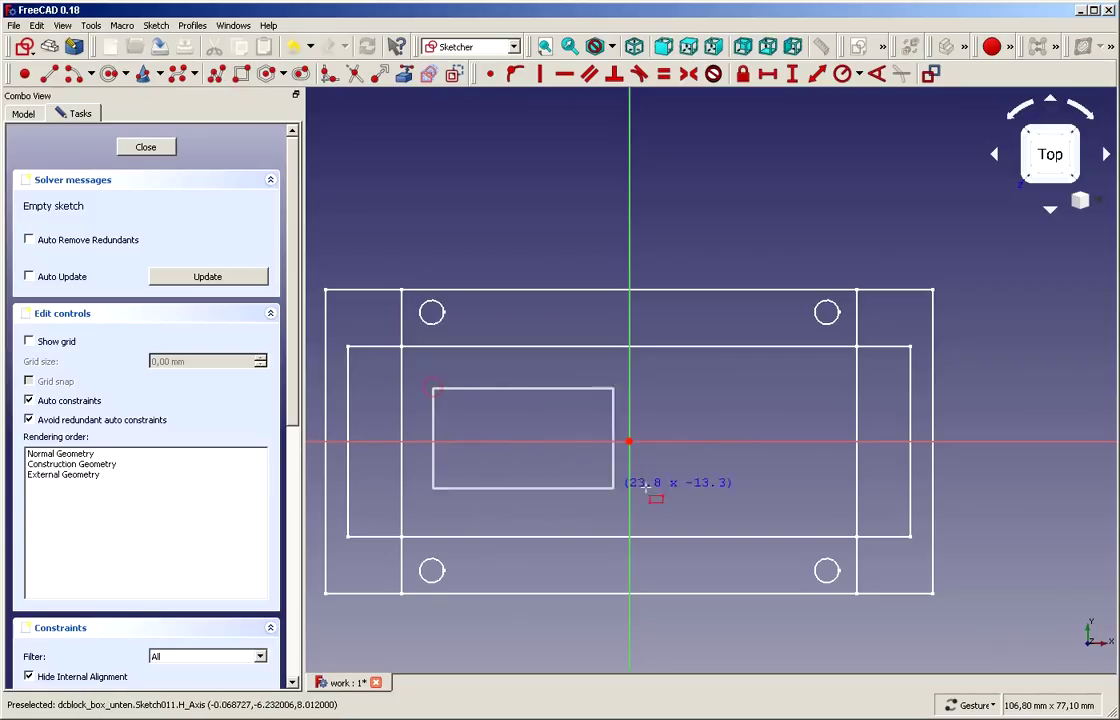
pyautogui.click(814, 499)
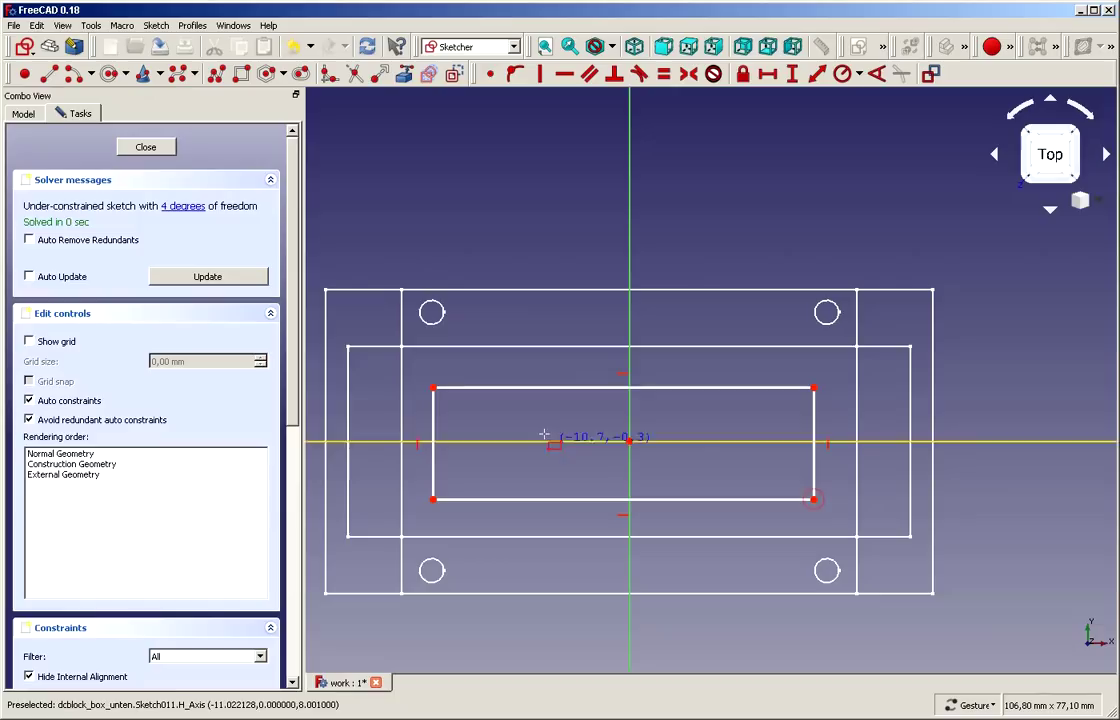
pyautogui.click(510, 317)
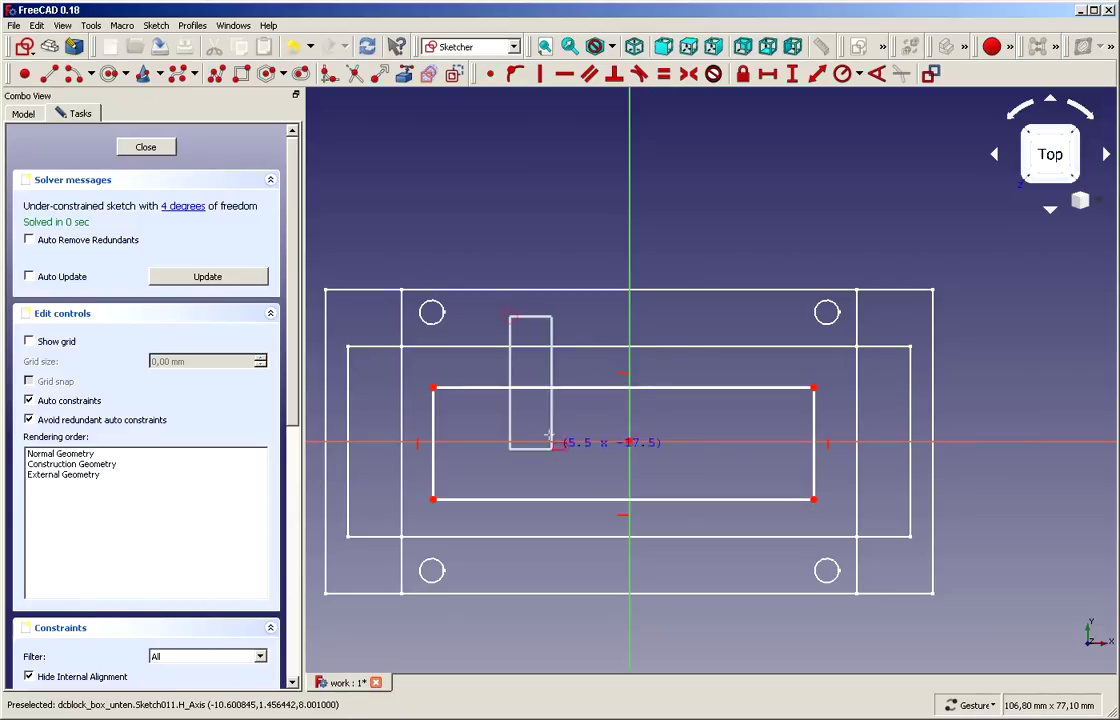
pyautogui.click(774, 567)
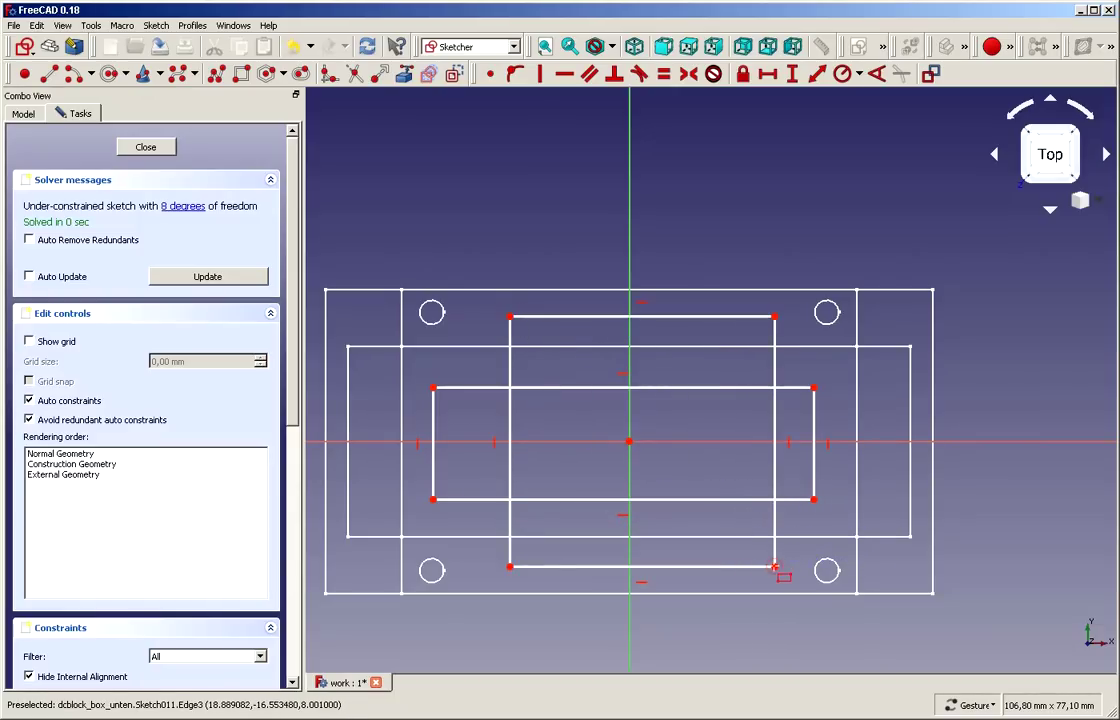
pyautogui.rightClick(480, 305)
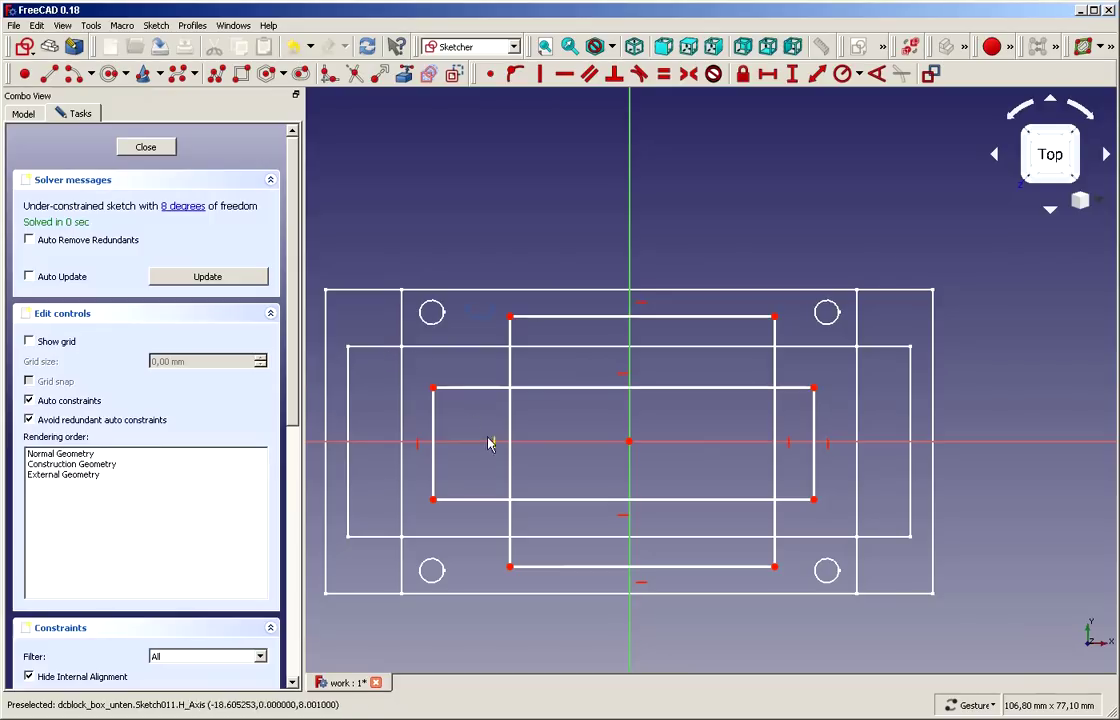
# - Trim the overlapping inner segments at the top and left of the crossing rectangles
pyautogui.click(355, 74)
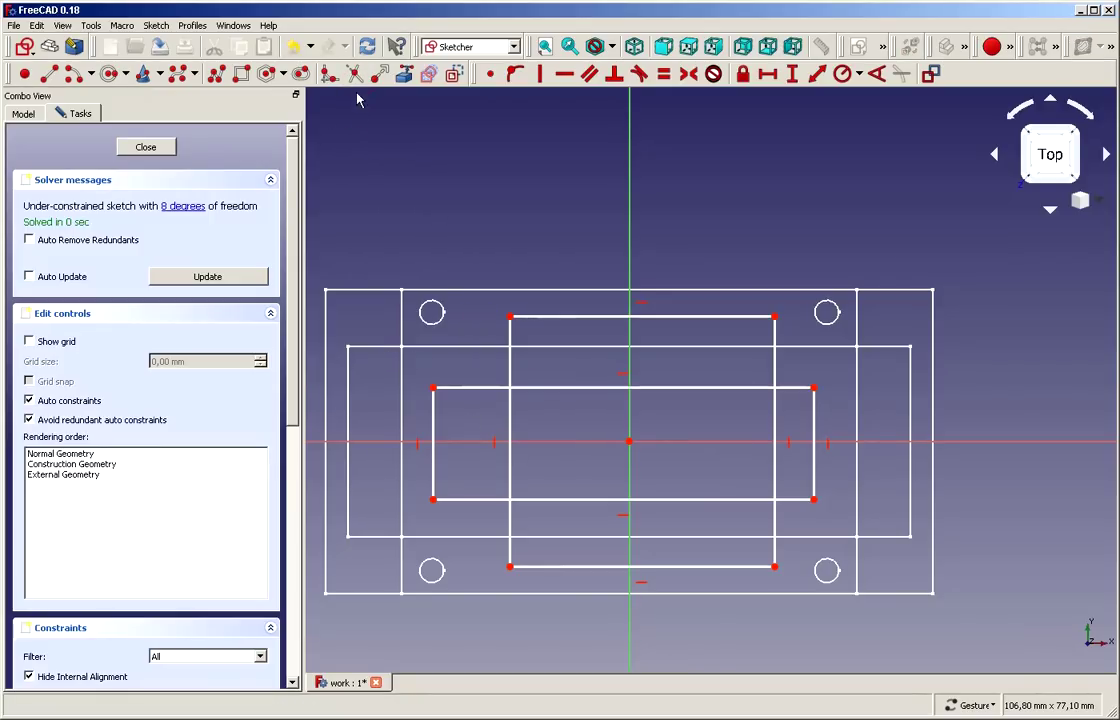
pyautogui.click(578, 388)
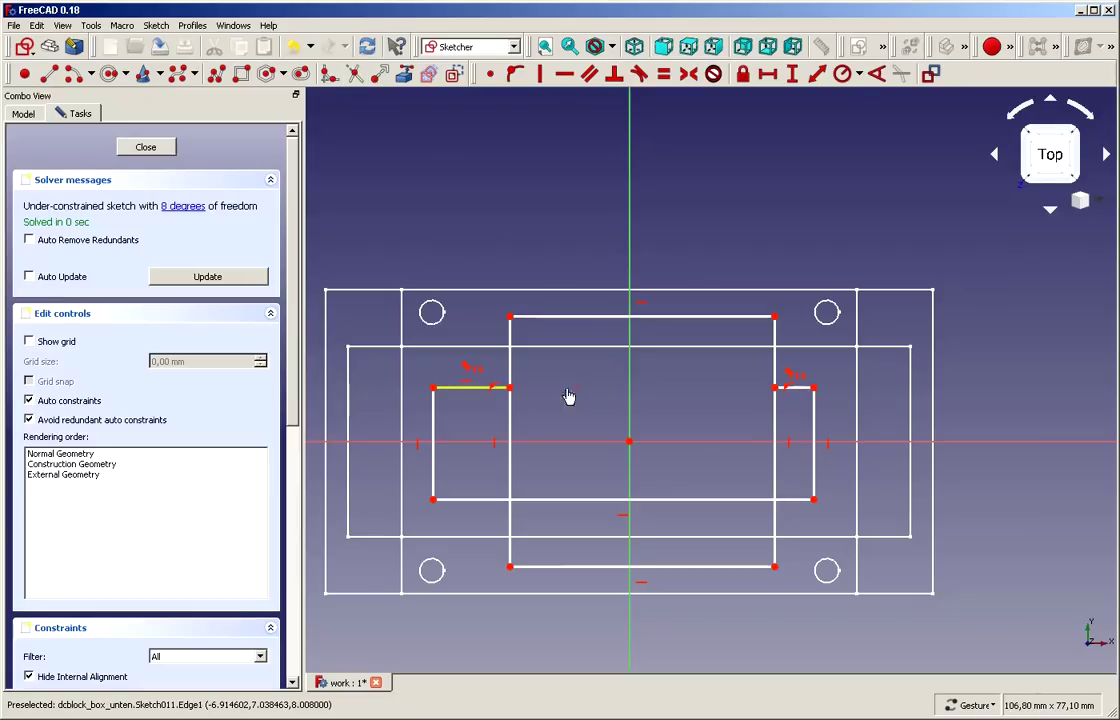
pyautogui.click(511, 450)
pyautogui.click(537, 504)
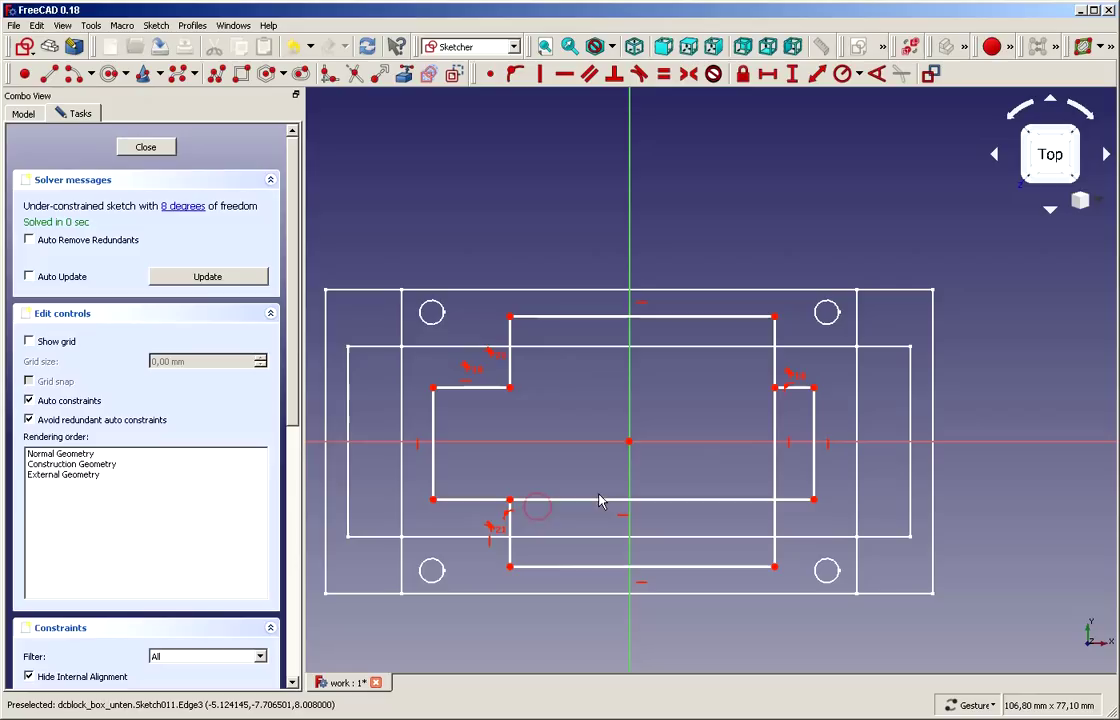
# - Trim the remaining inner segments at the right and bottom to leave a single cross-shaped outline
pyautogui.click(597, 499)
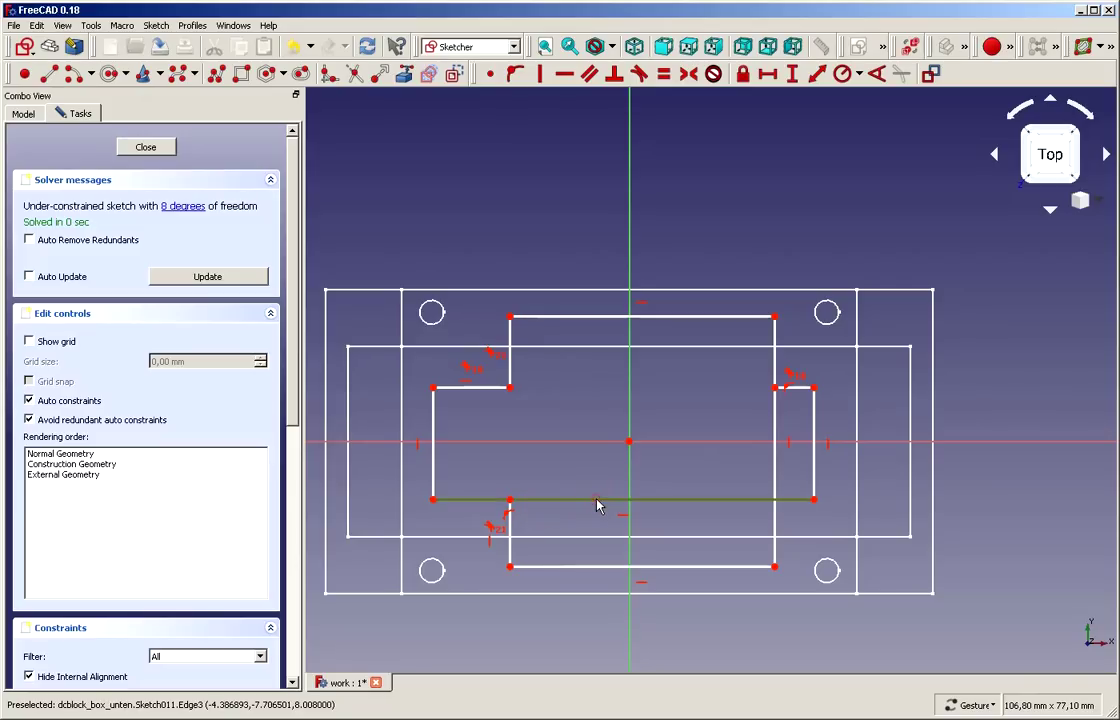
pyautogui.click(776, 476)
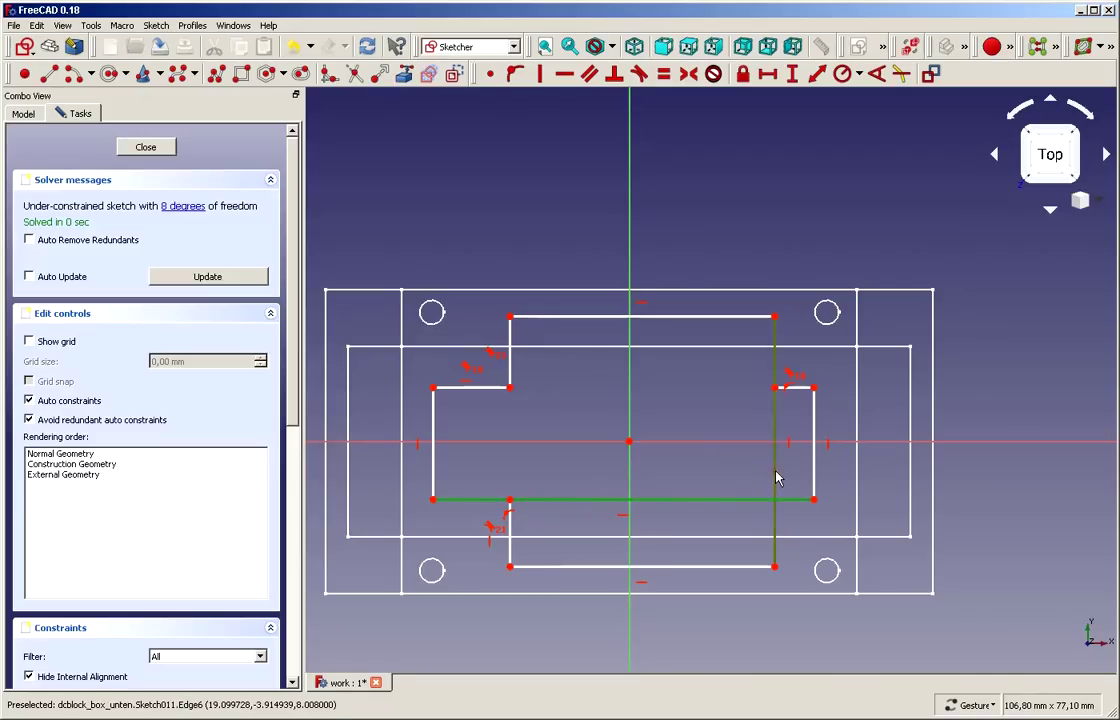
pyautogui.rightClick(687, 444)
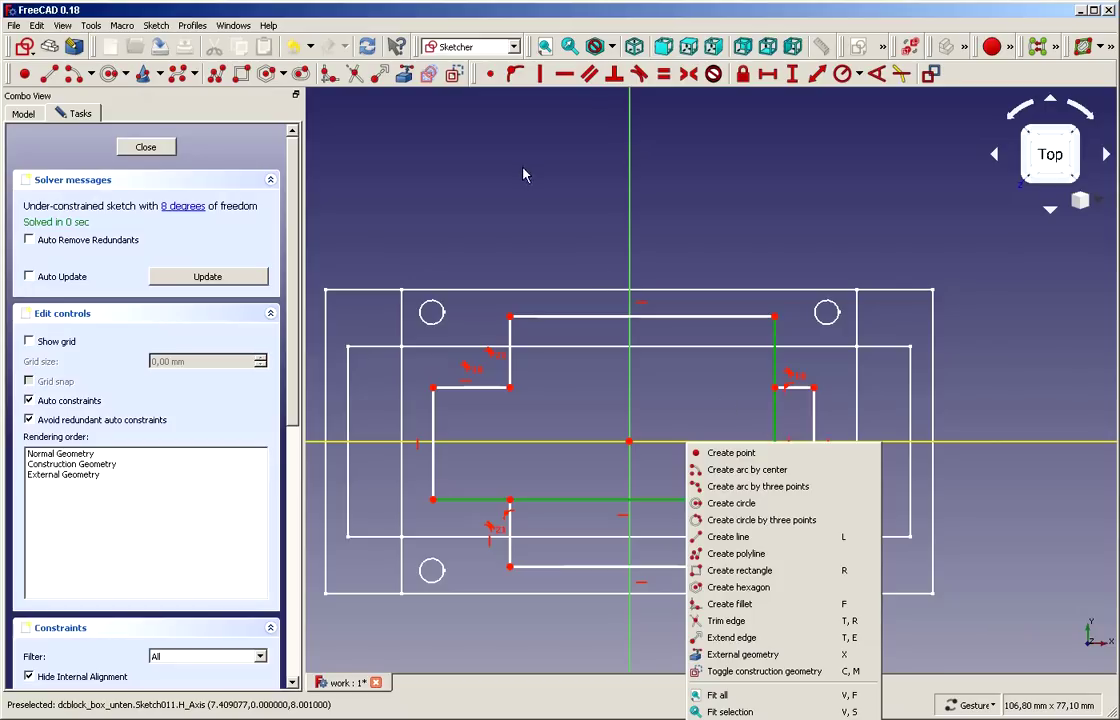
pyautogui.press('Escape')
pyautogui.press('Escape')
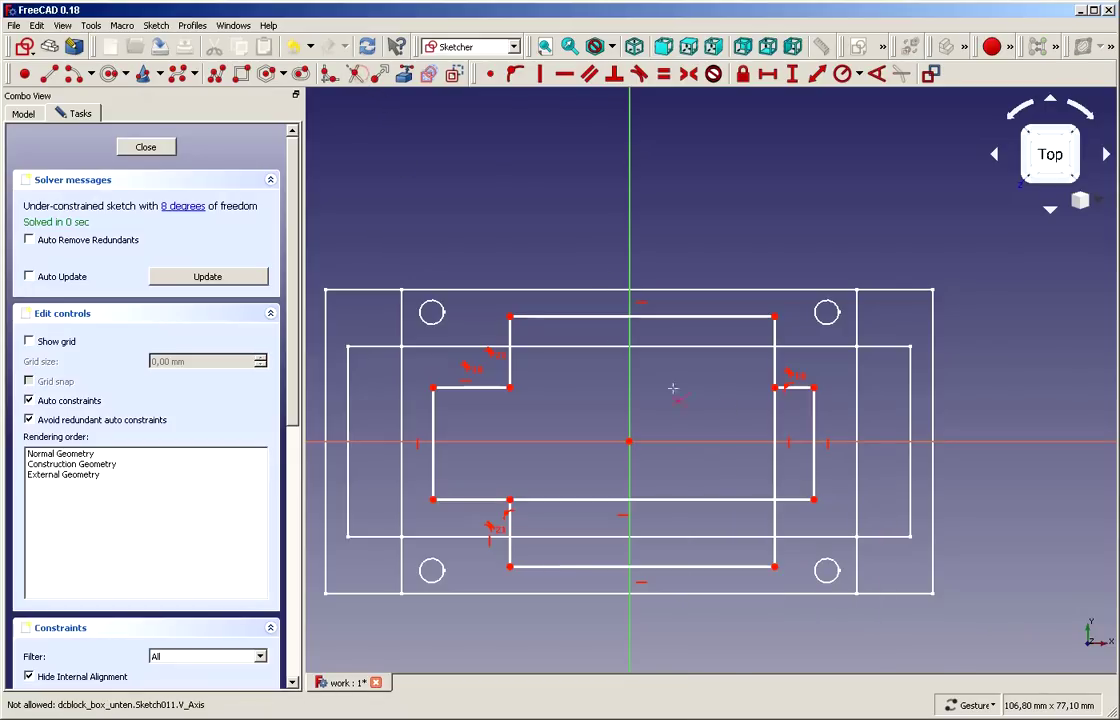
pyautogui.click(776, 422)
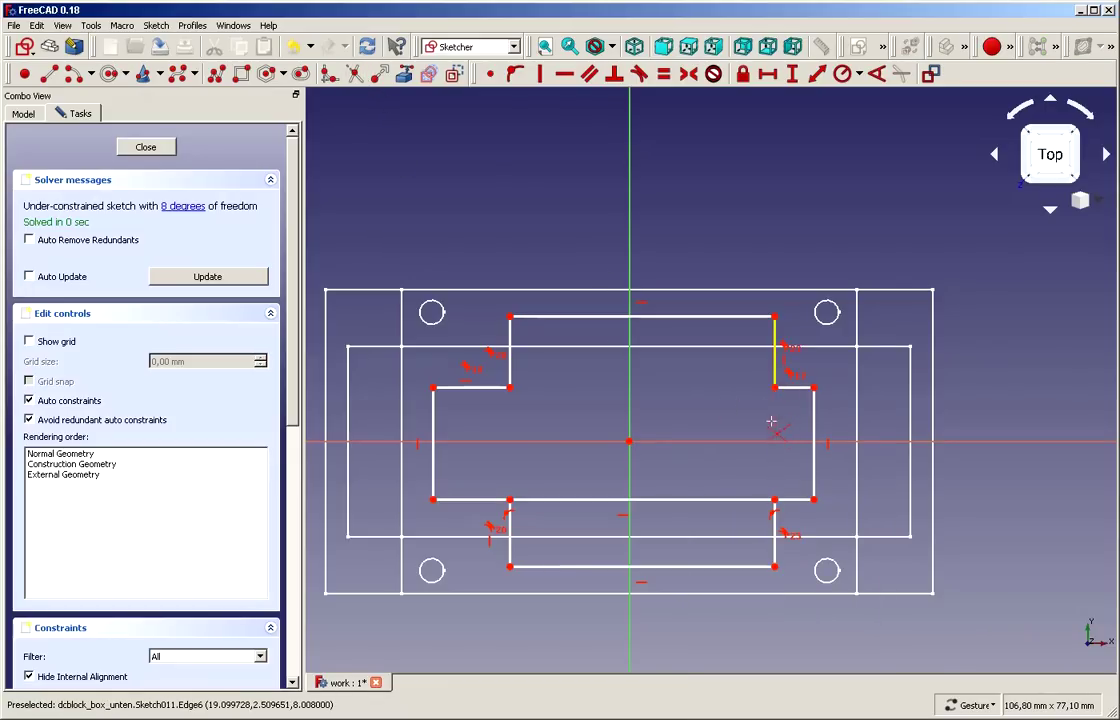
pyautogui.click(680, 500)
pyautogui.rightClick(690, 467)
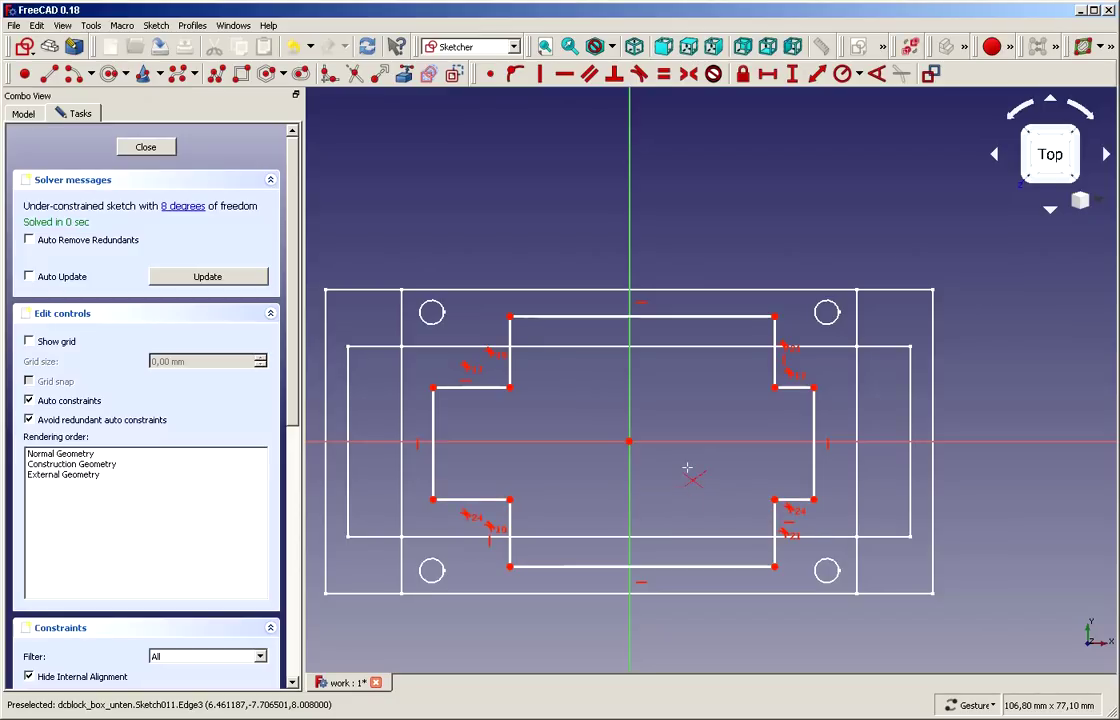
pyautogui.rightClick(558, 228)
pyautogui.click(498, 196)
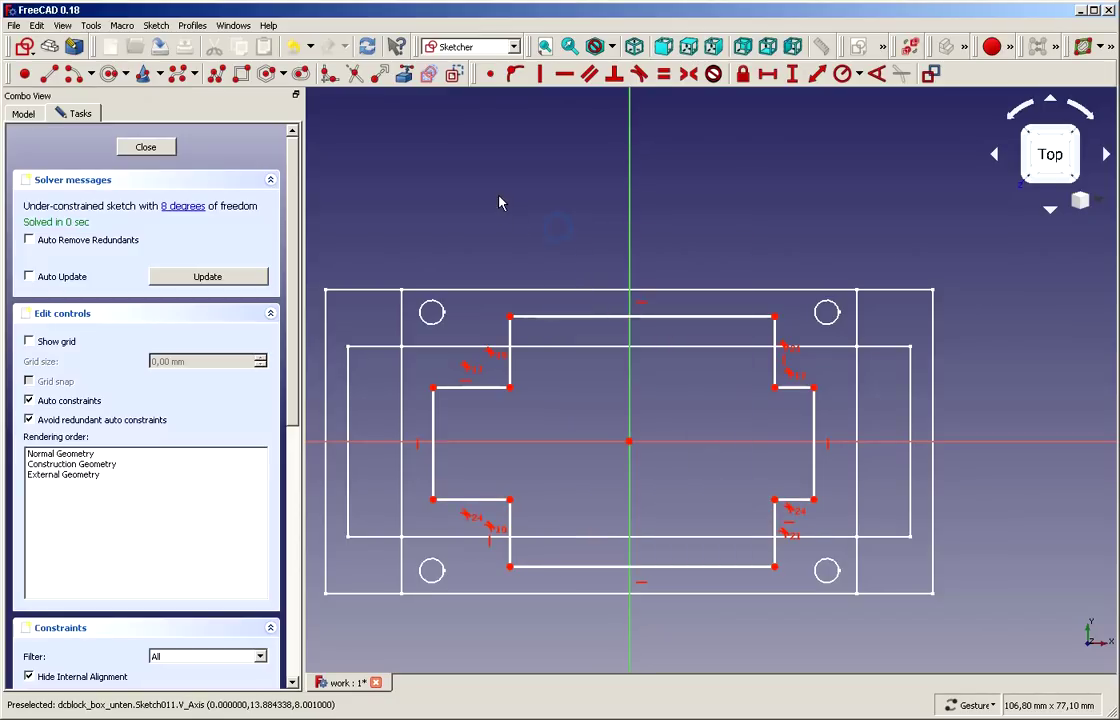
# - Make the upper-left notch's two edges equal in length, and the upper-right and lower-left notches' horizontal edges equal to each other
pyautogui.click(511, 373)
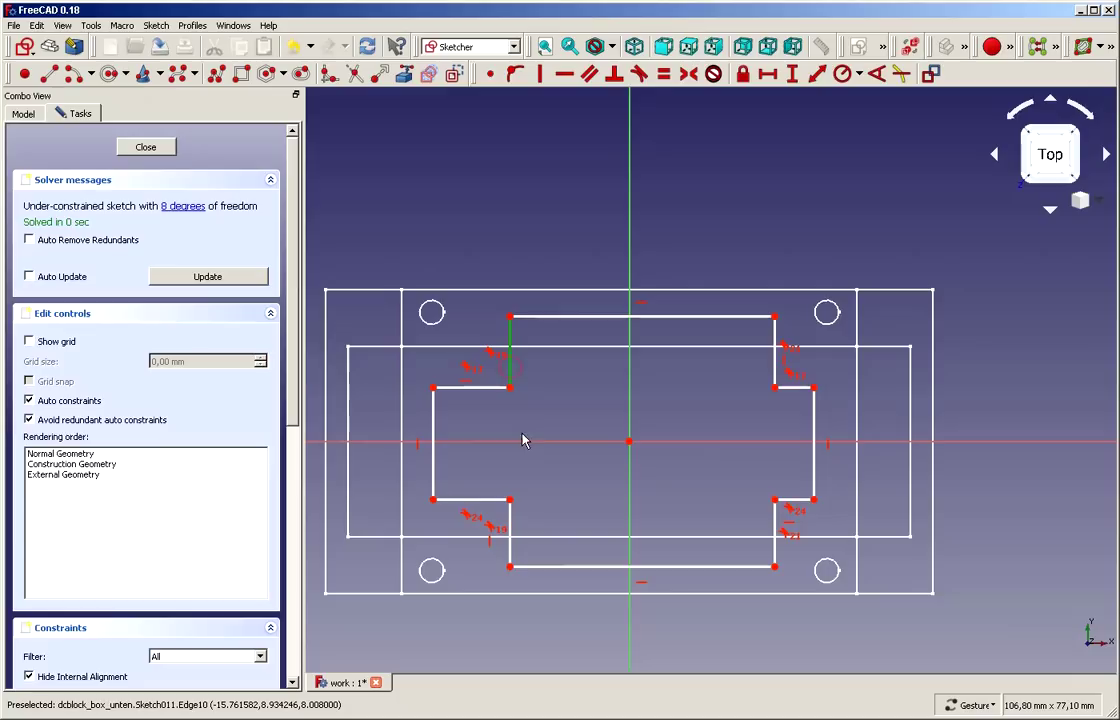
pyautogui.click(492, 388)
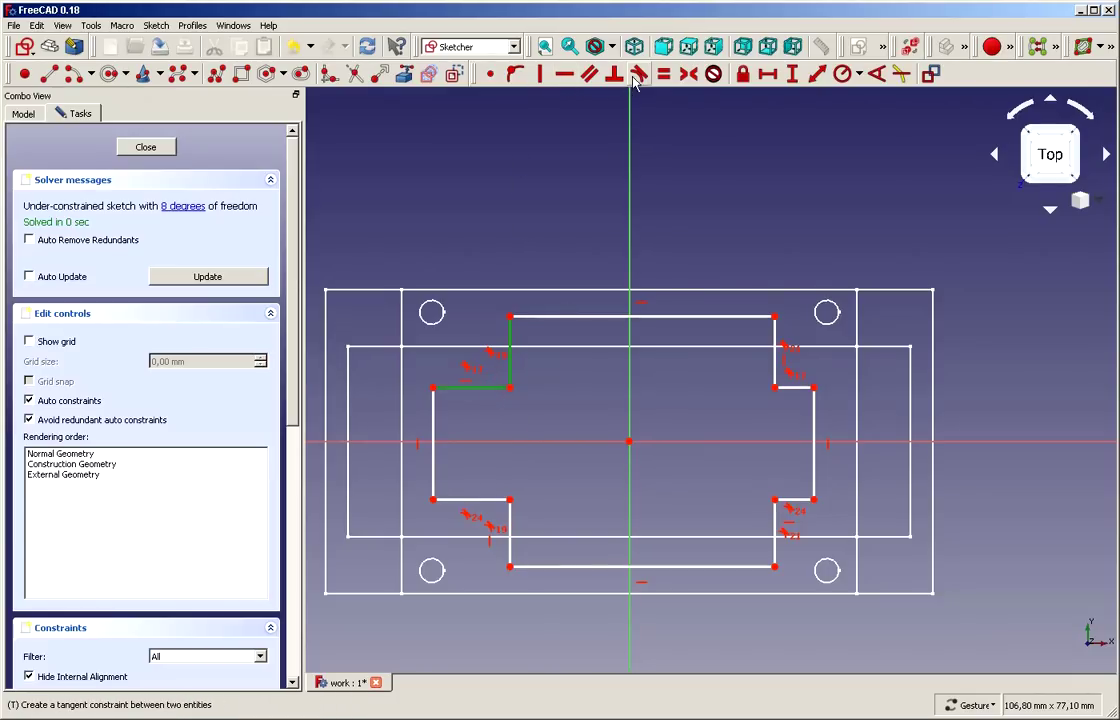
pyautogui.click(663, 75)
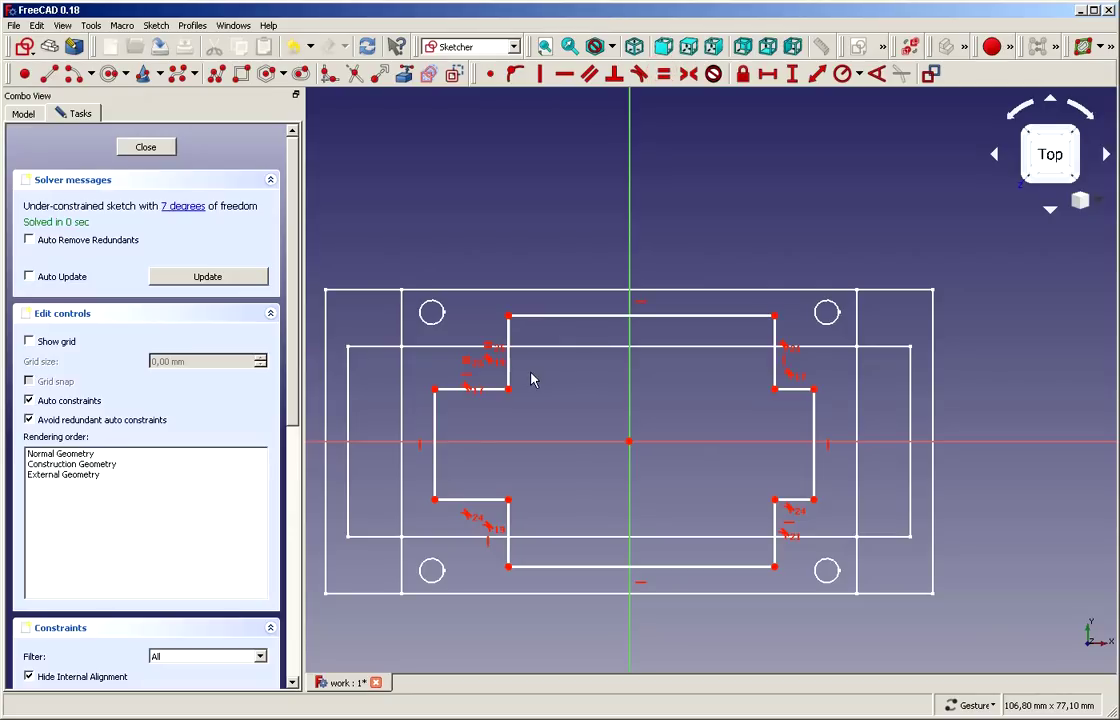
pyautogui.click(795, 390)
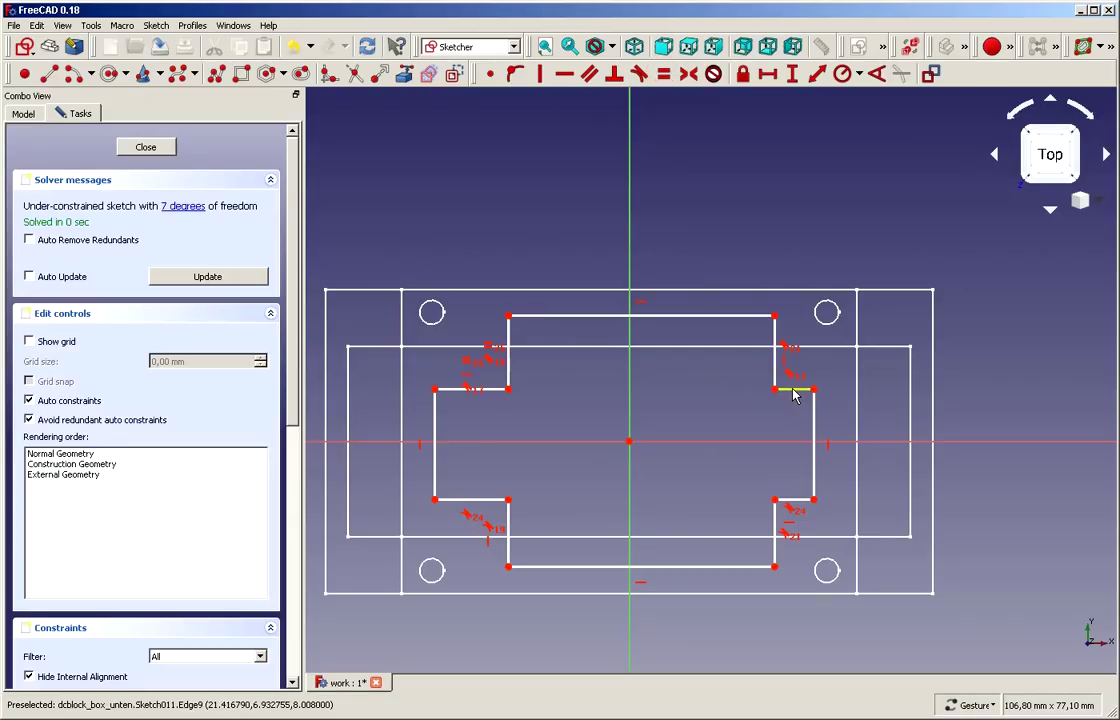
pyautogui.click(485, 499)
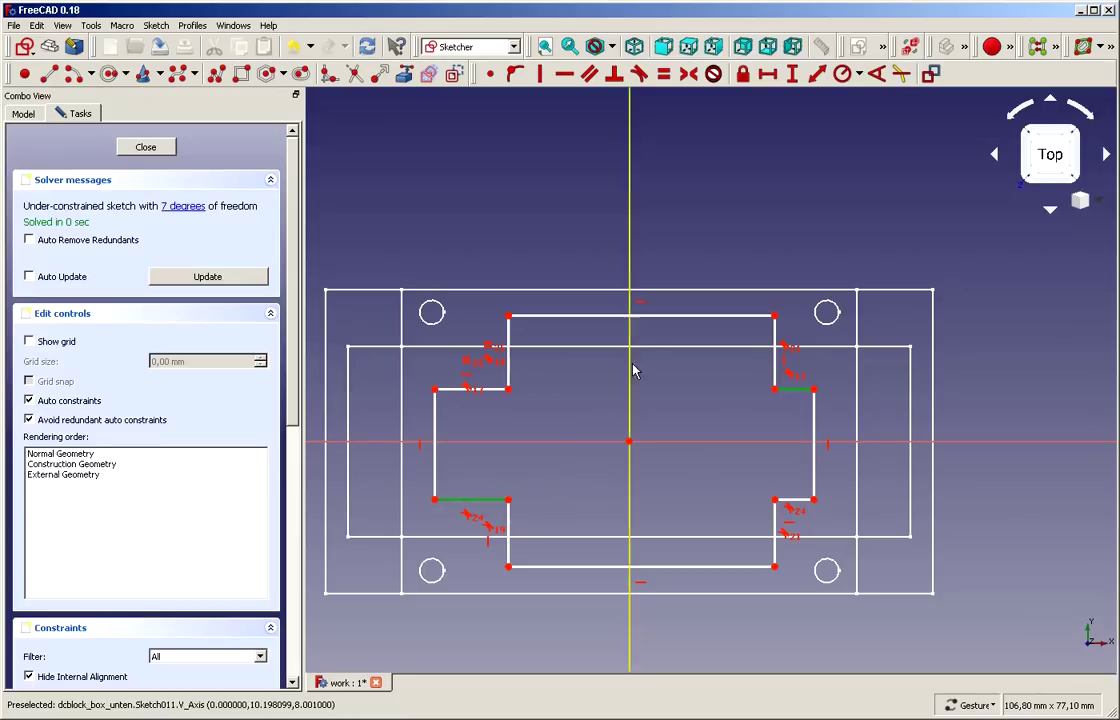
pyautogui.click(663, 76)
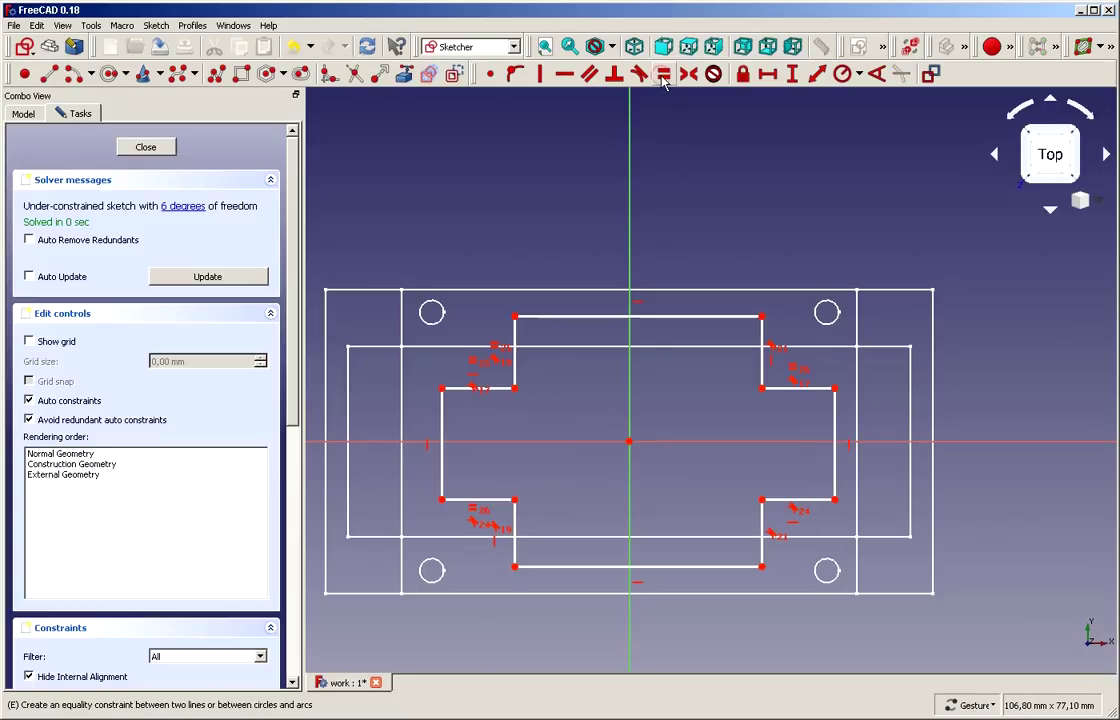
# - Constrain the outline's upper-left and lower-right corners symmetric about the origin, and stretch the outline outward toward the surrounding frame
pyautogui.moveTo(443, 437); pyautogui.dragTo(425, 430)
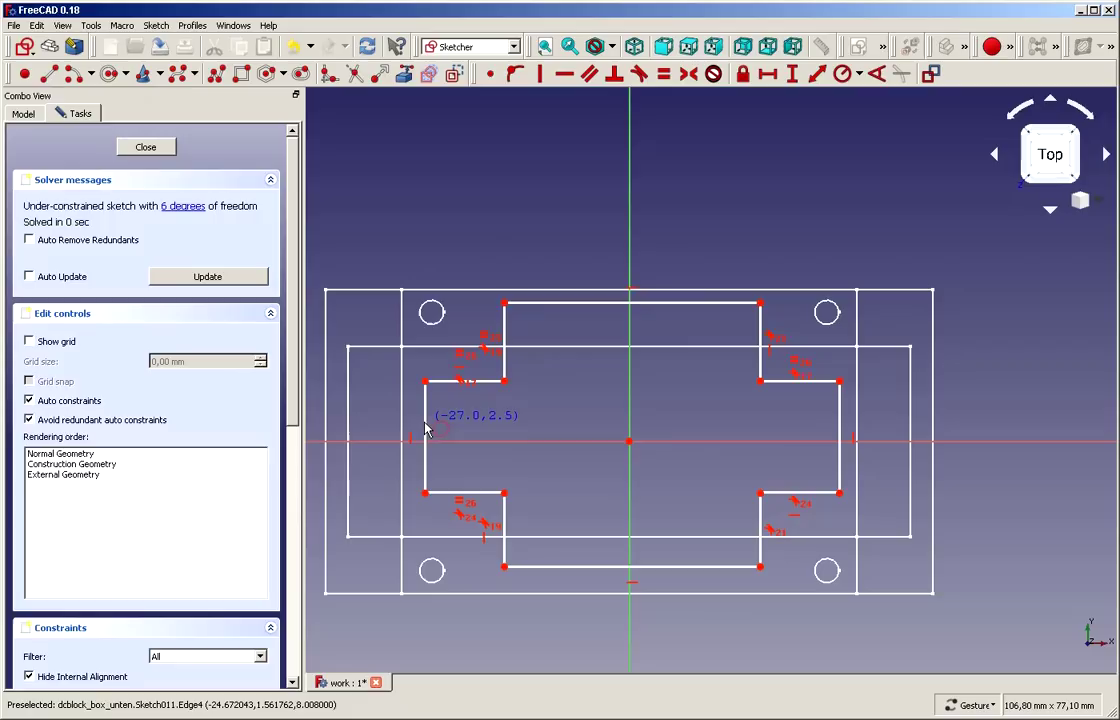
pyautogui.click(503, 302)
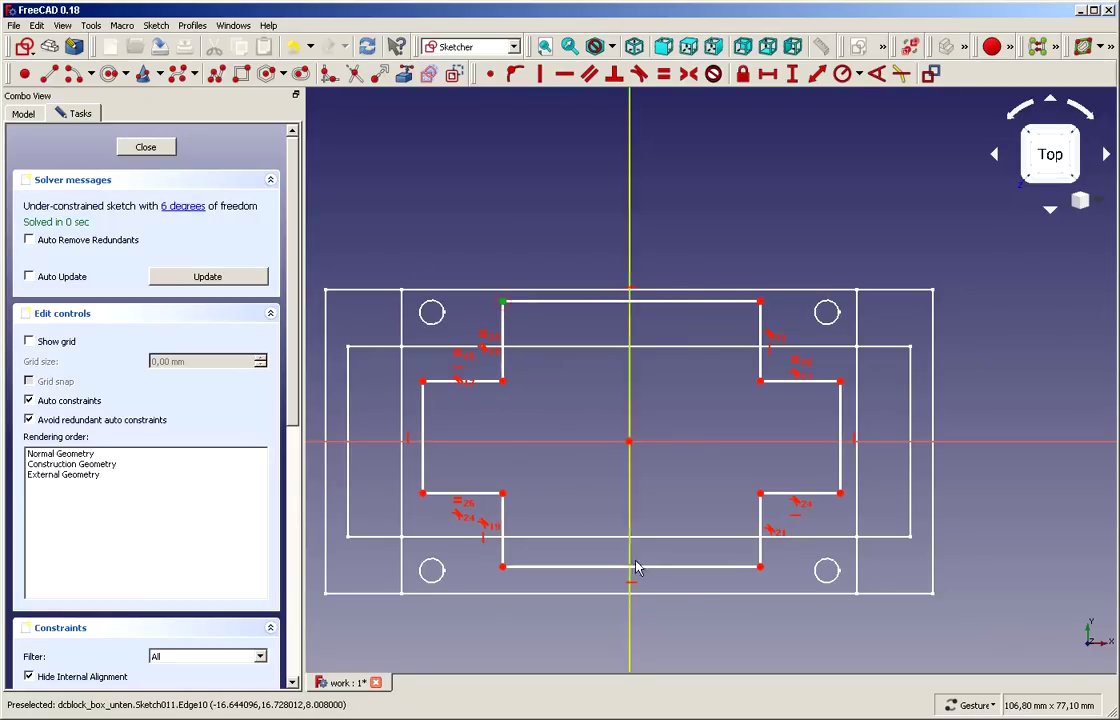
pyautogui.click(760, 568)
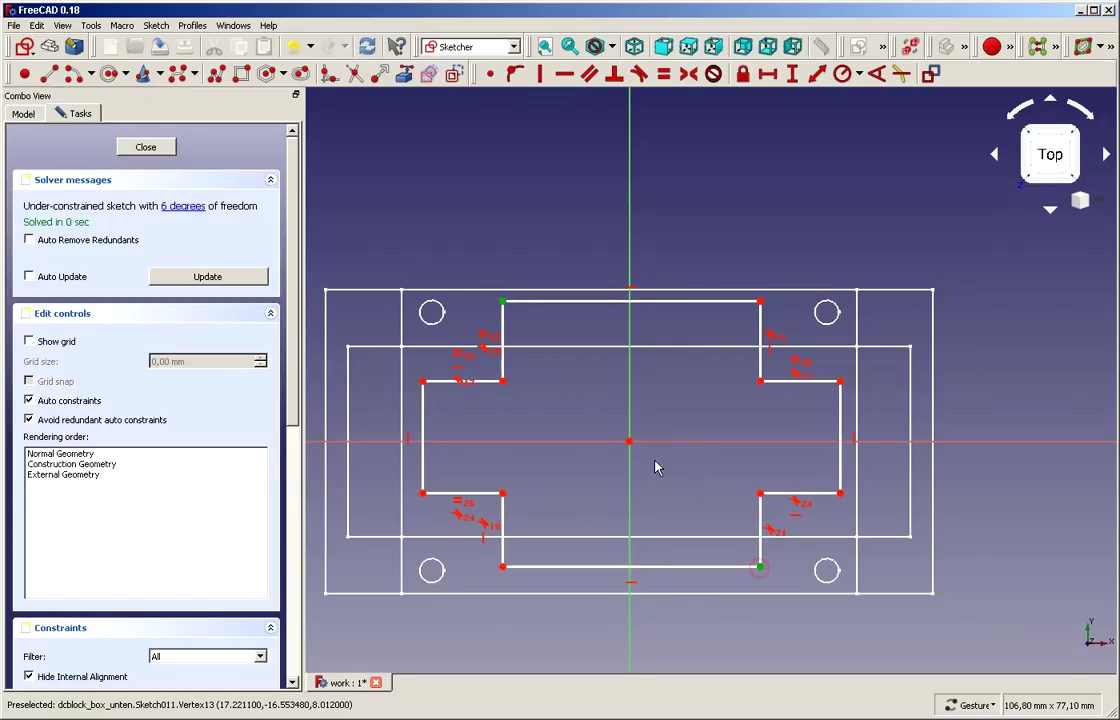
pyautogui.click(630, 442)
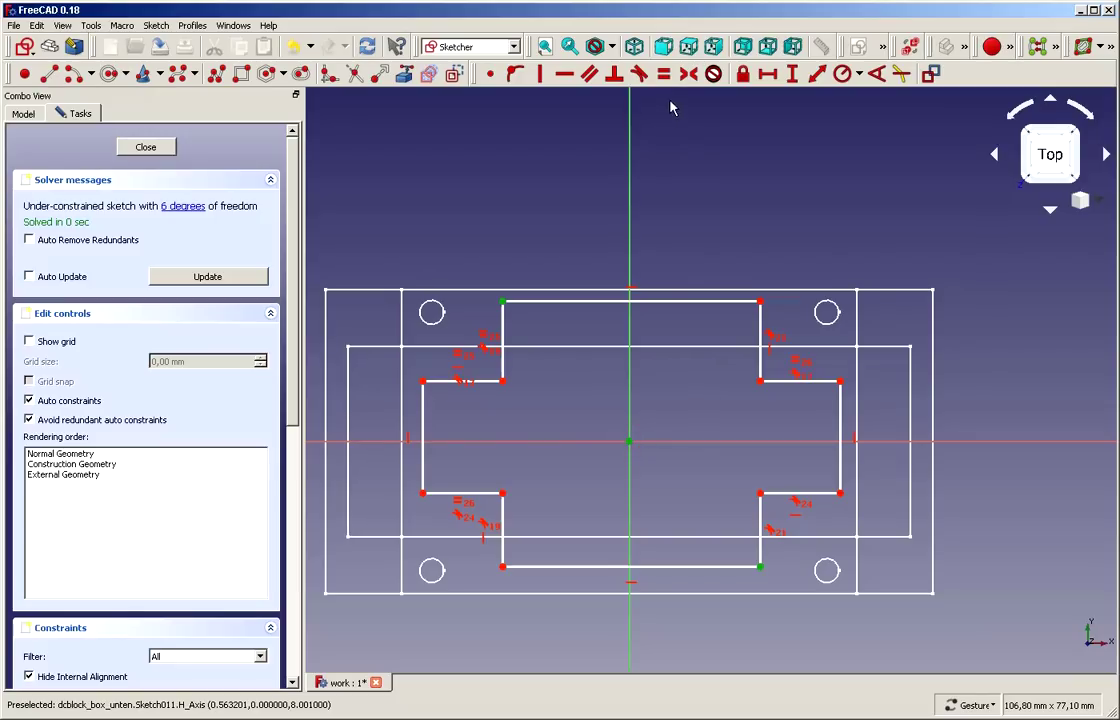
pyautogui.click(689, 73)
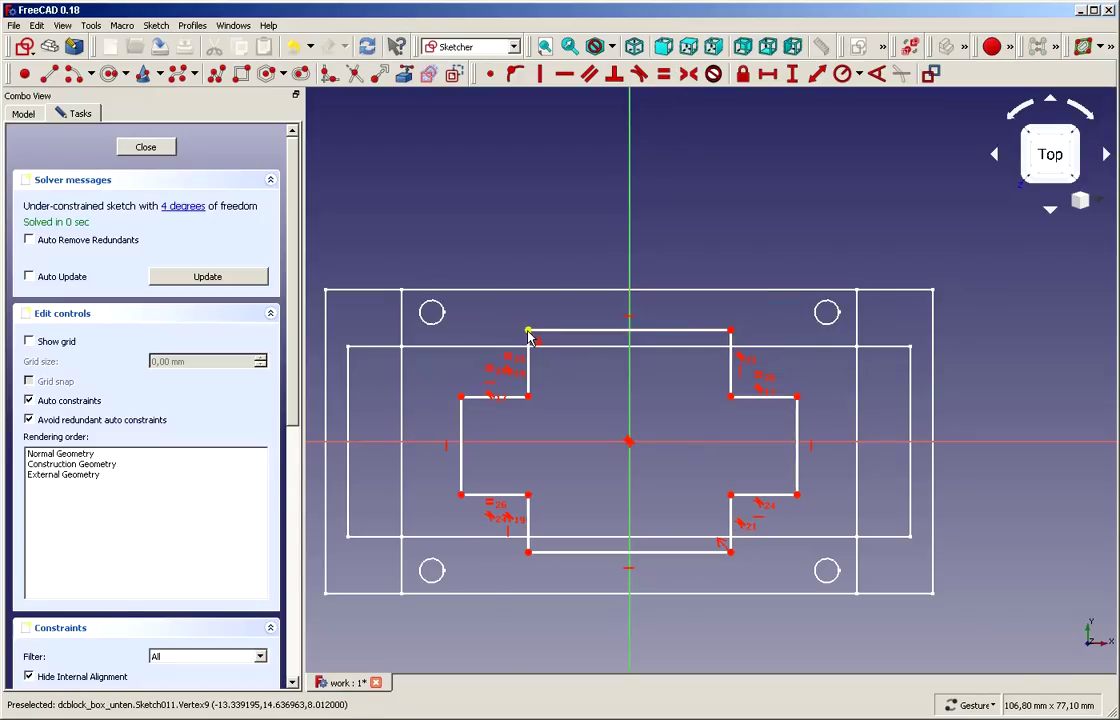
pyautogui.moveTo(529, 333); pyautogui.dragTo(432, 312)
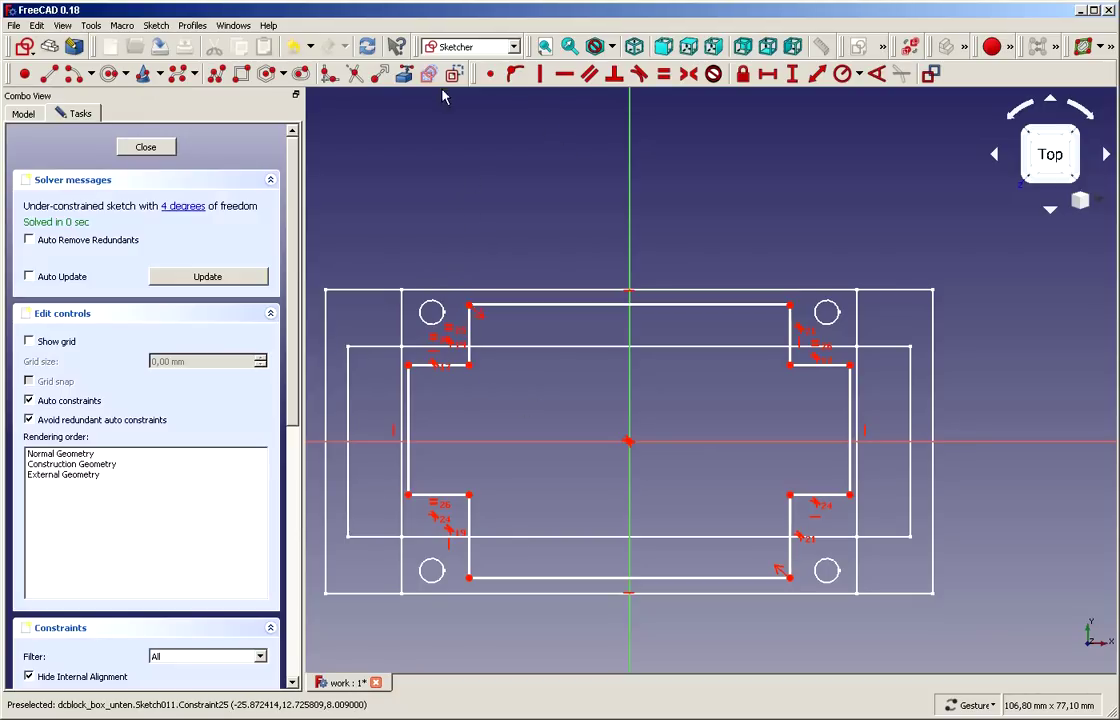
# - Link the Transfer sketch's two inner full-height vertical lines into the sketch as external geometry
pyautogui.click(404, 74)
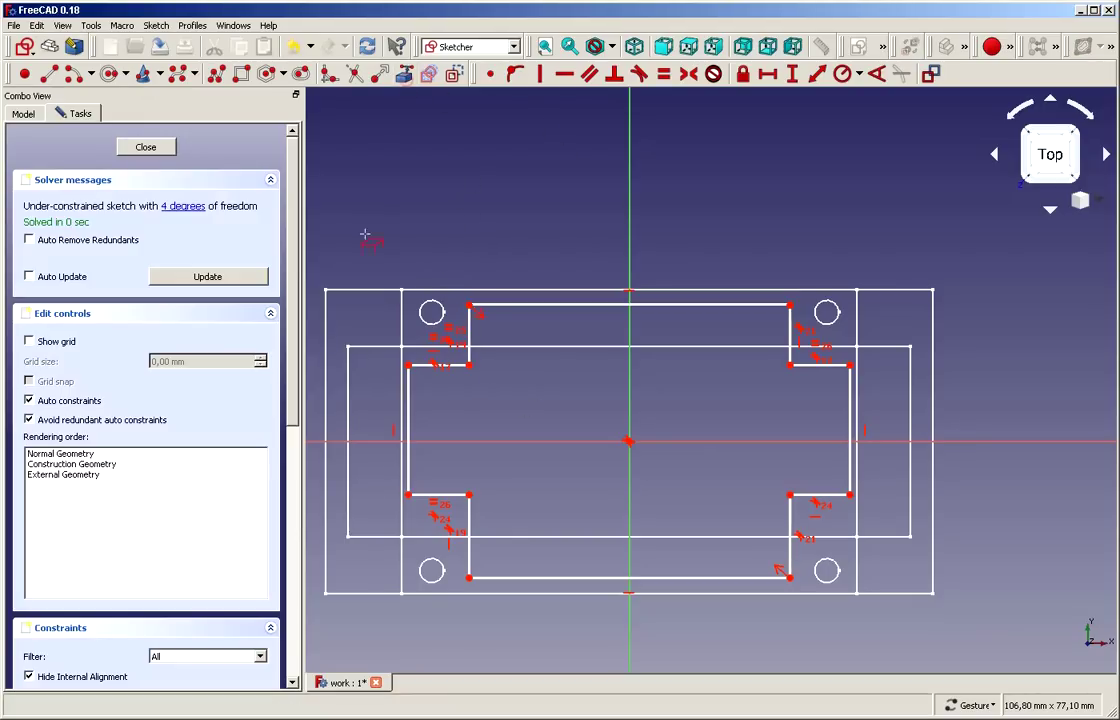
pyautogui.click(400, 316)
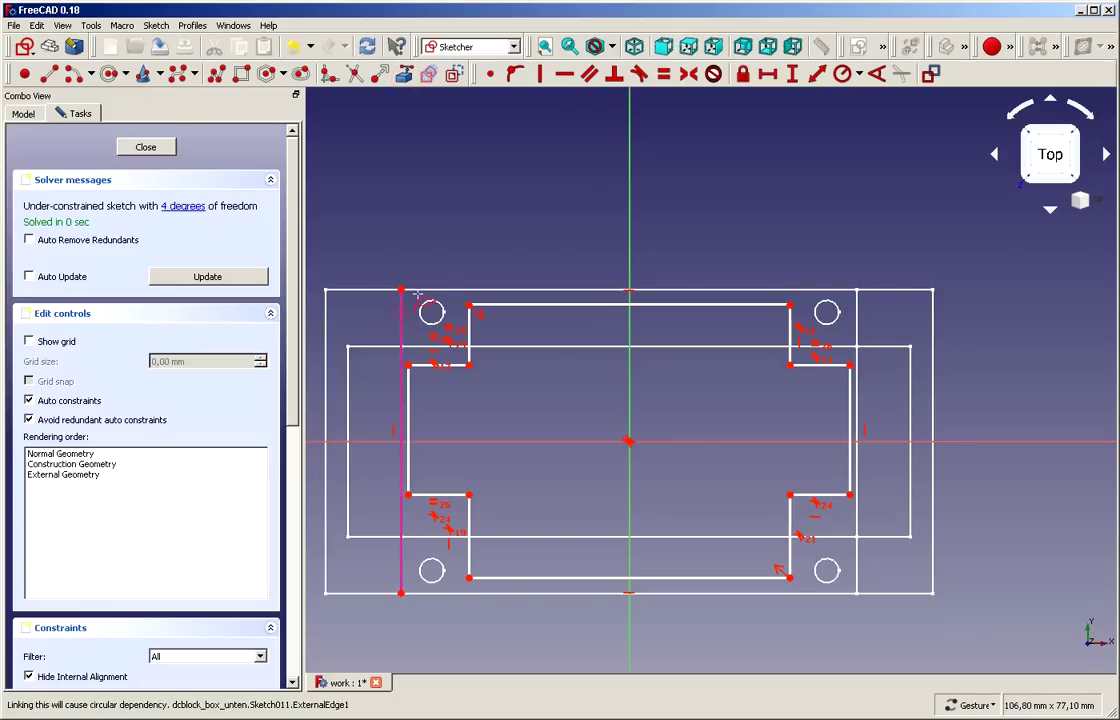
pyautogui.click(857, 320)
pyautogui.rightClick(745, 244)
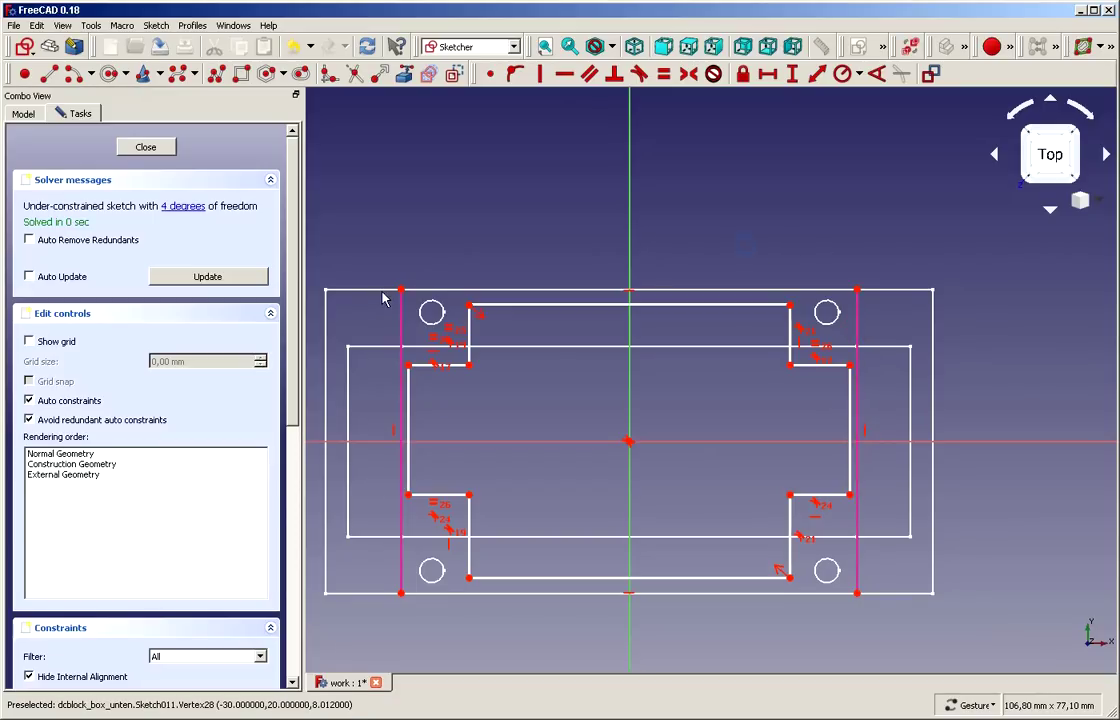
# - Set the horizontal distance from the left reference line's upper end to the outline's upper-left corner to 10 mm, placing the dimension above the frame
pyautogui.click(402, 291)
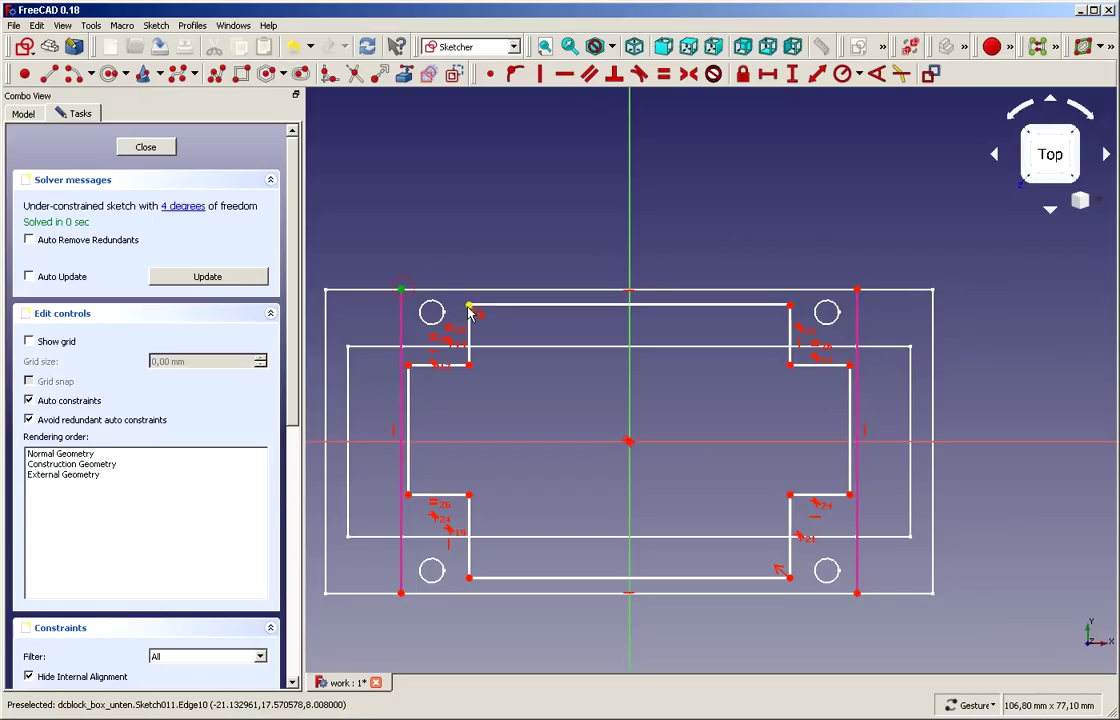
pyautogui.click(767, 74)
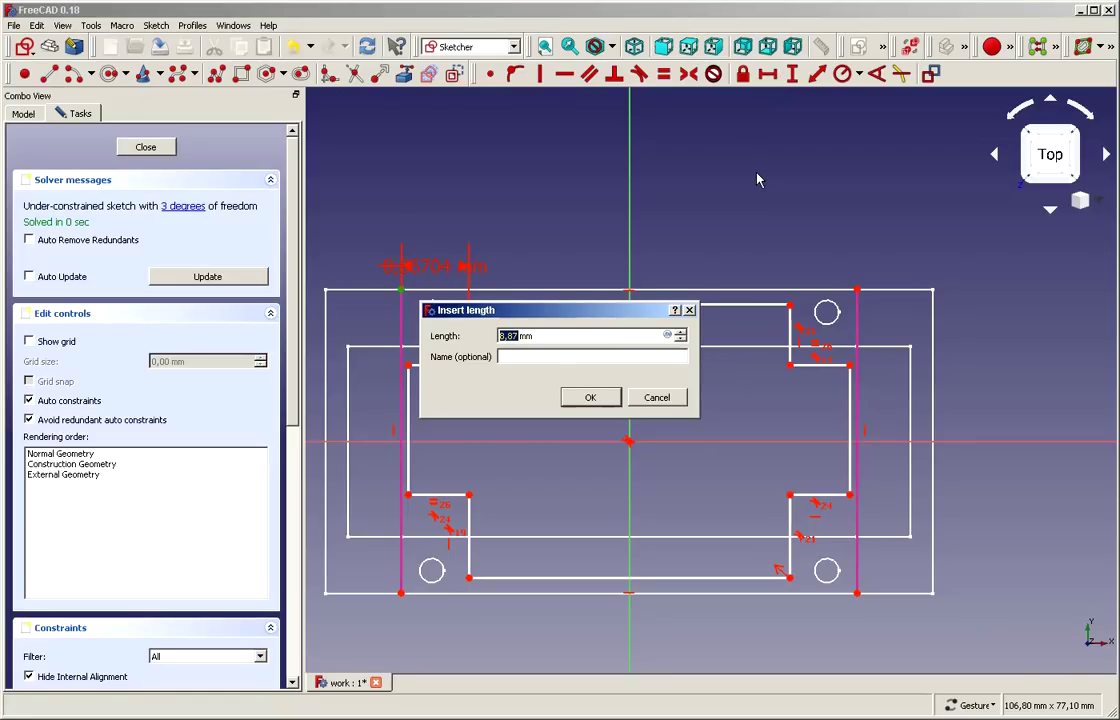
pyautogui.write('10')
pyautogui.press('Return')
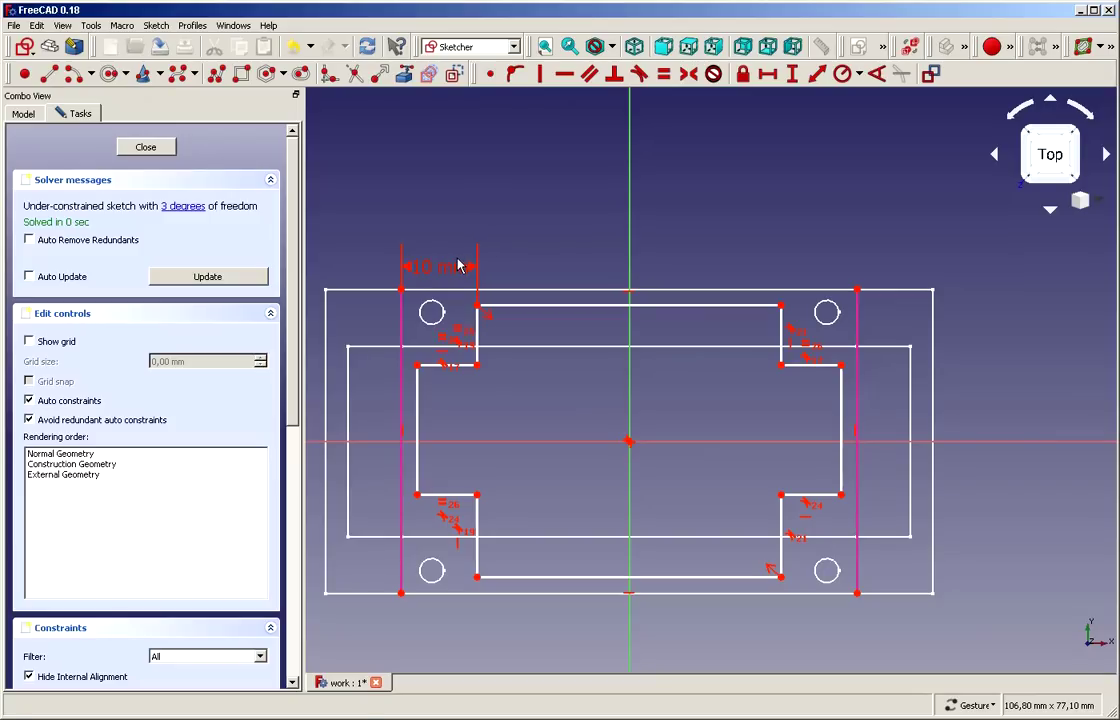
pyautogui.moveTo(435, 265); pyautogui.dragTo(440, 202)
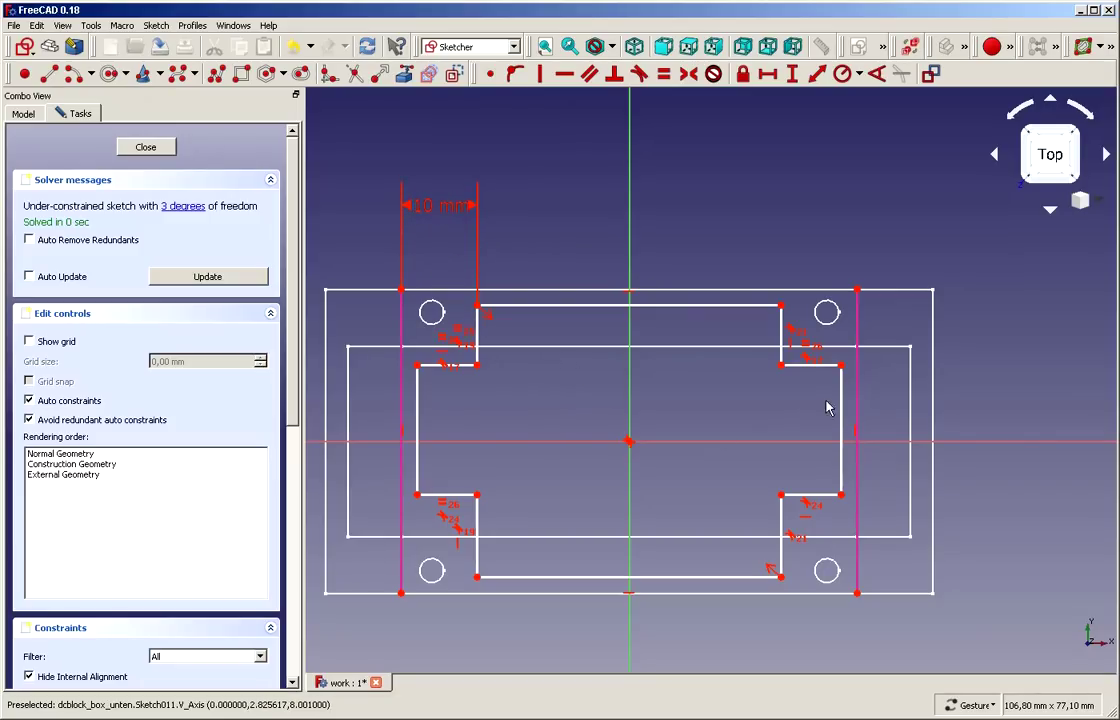
# - Shift the outline's right edge and upper-right corner slightly to test the remaining freedom of the shape
pyautogui.moveTo(840, 402)
pyautogui.mouseDown()
pyautogui.moveTo(805, 388)
pyautogui.moveTo(836, 400)
pyautogui.mouseUp()
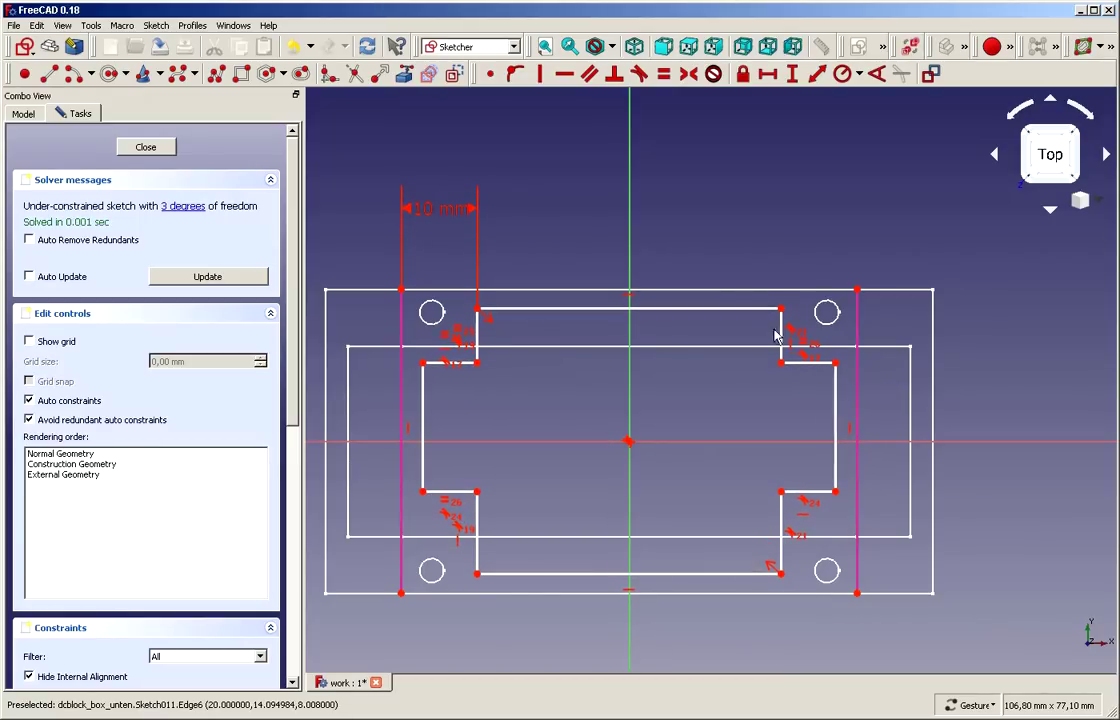
pyautogui.moveTo(781, 310); pyautogui.dragTo(781, 306)
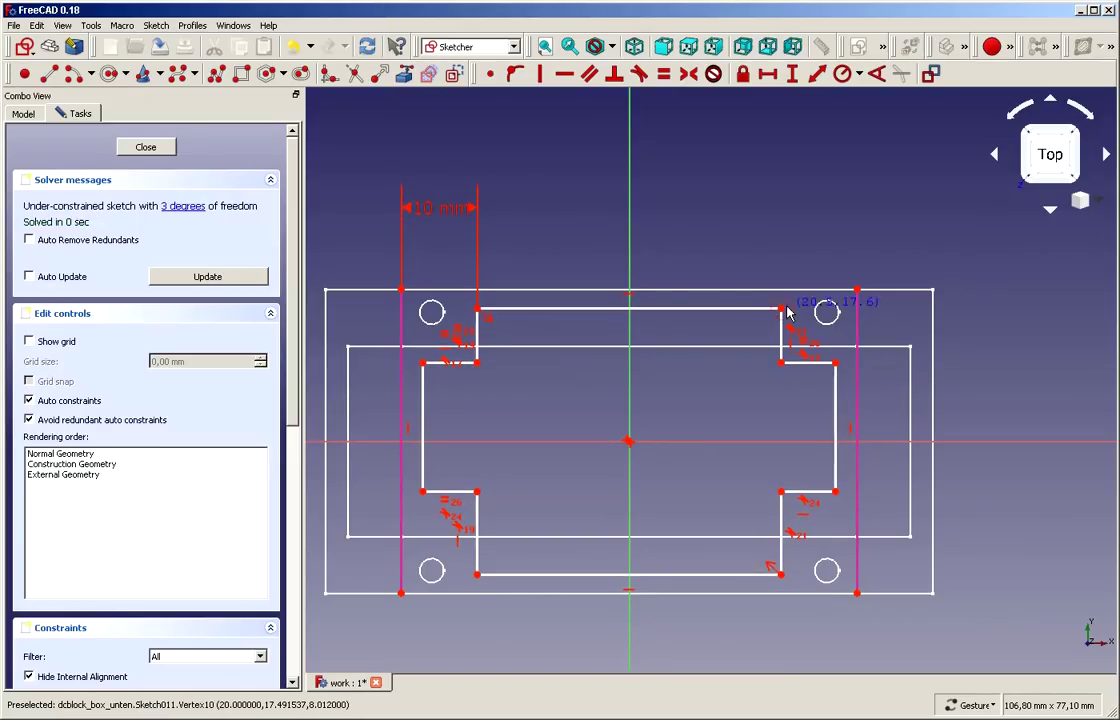
pyautogui.click(812, 363)
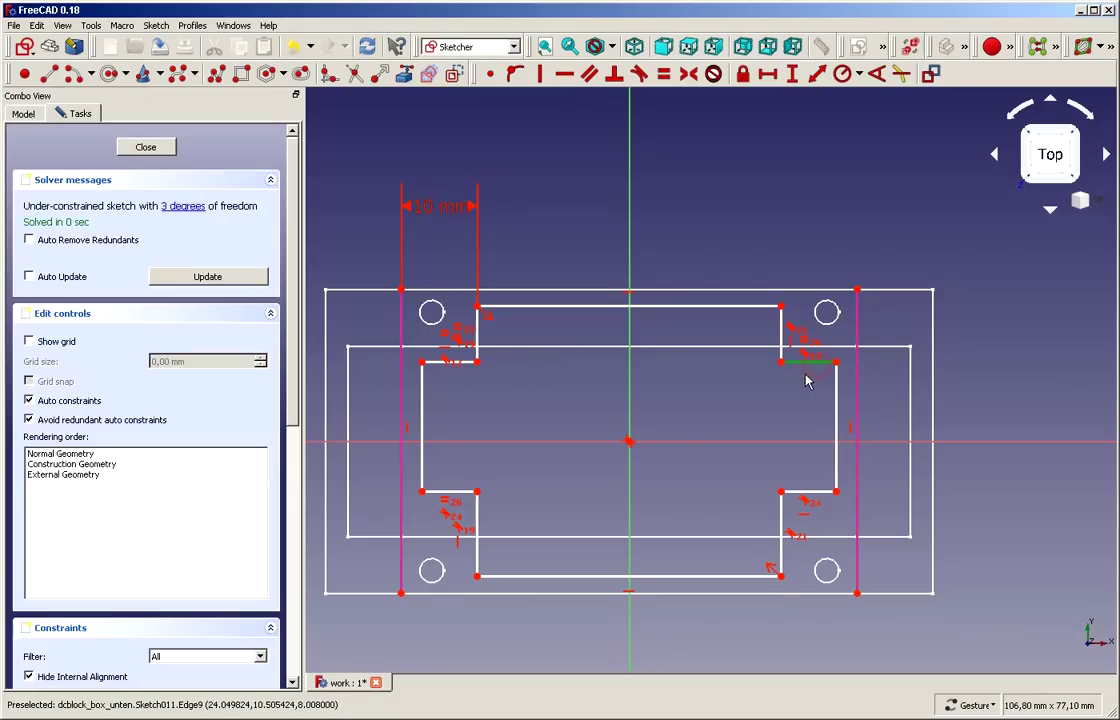
pyautogui.moveTo(835, 390)
pyautogui.mouseDown()
pyautogui.moveTo(822, 390)
pyautogui.moveTo(834, 379)
pyautogui.mouseUp()
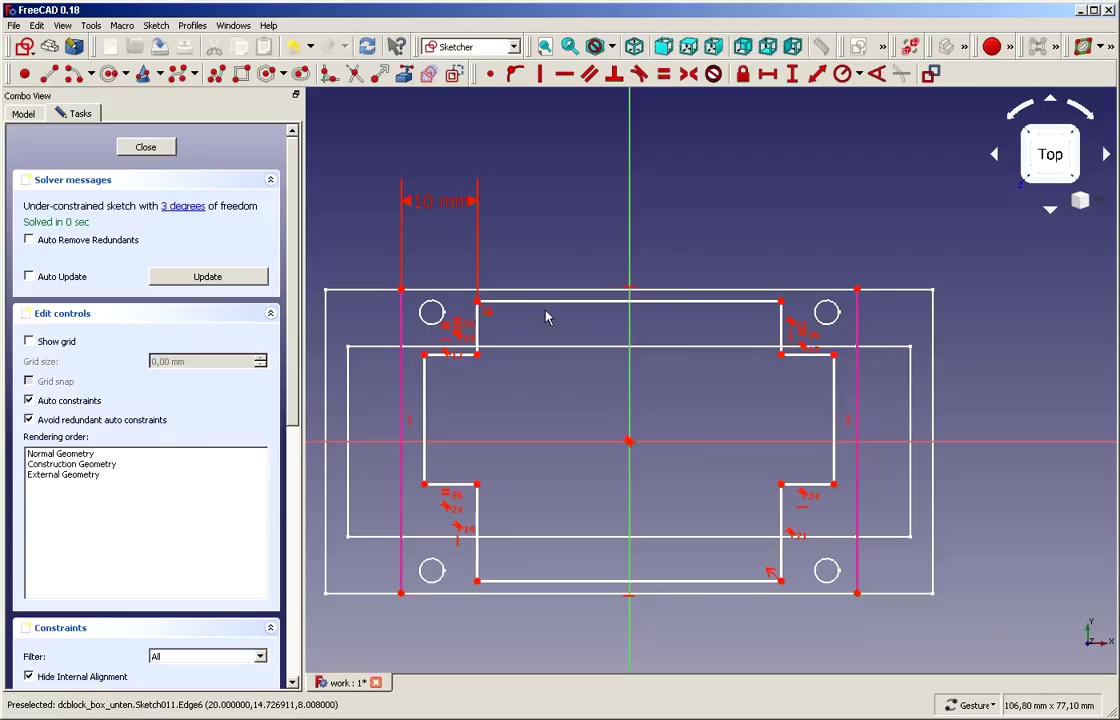
# - Set the upper-left notch's vertical edge to 6 mm and place the dimension above the outline
pyautogui.click(478, 330)
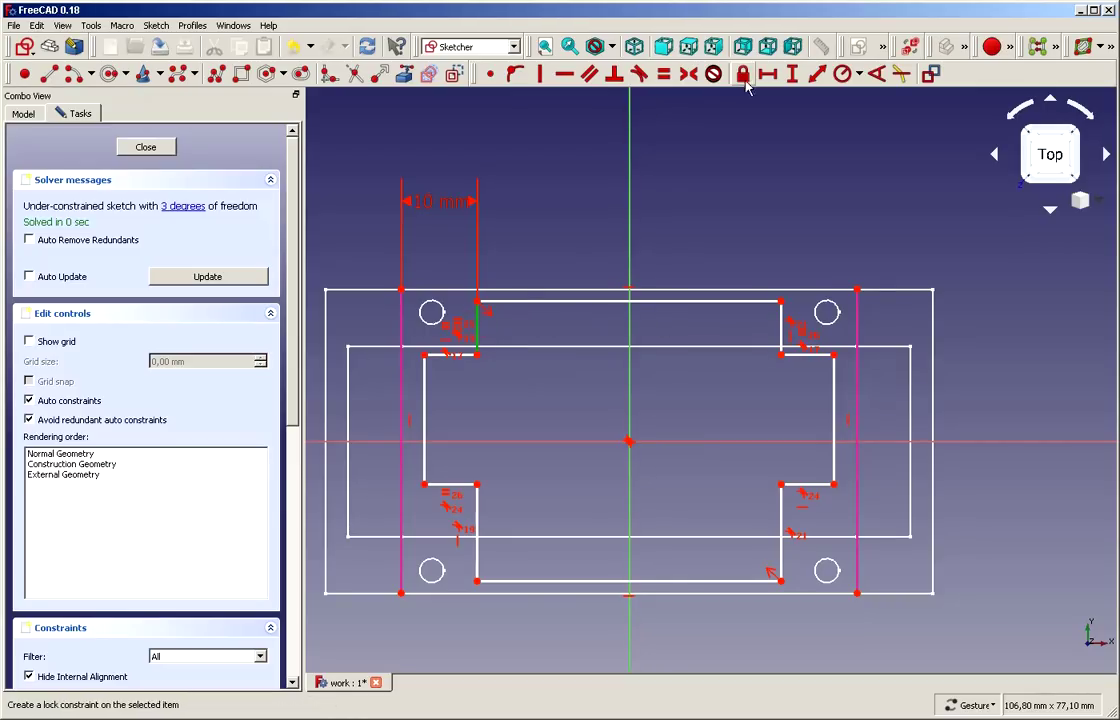
pyautogui.click(791, 74)
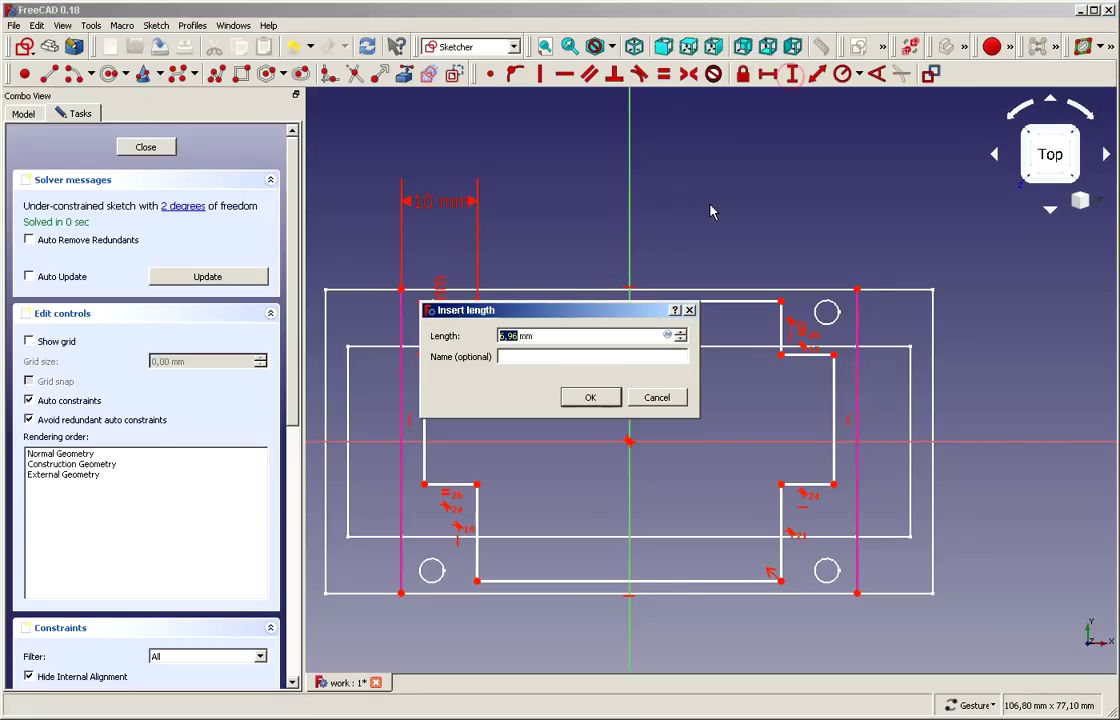
pyautogui.write('6')
pyautogui.click(590, 398)
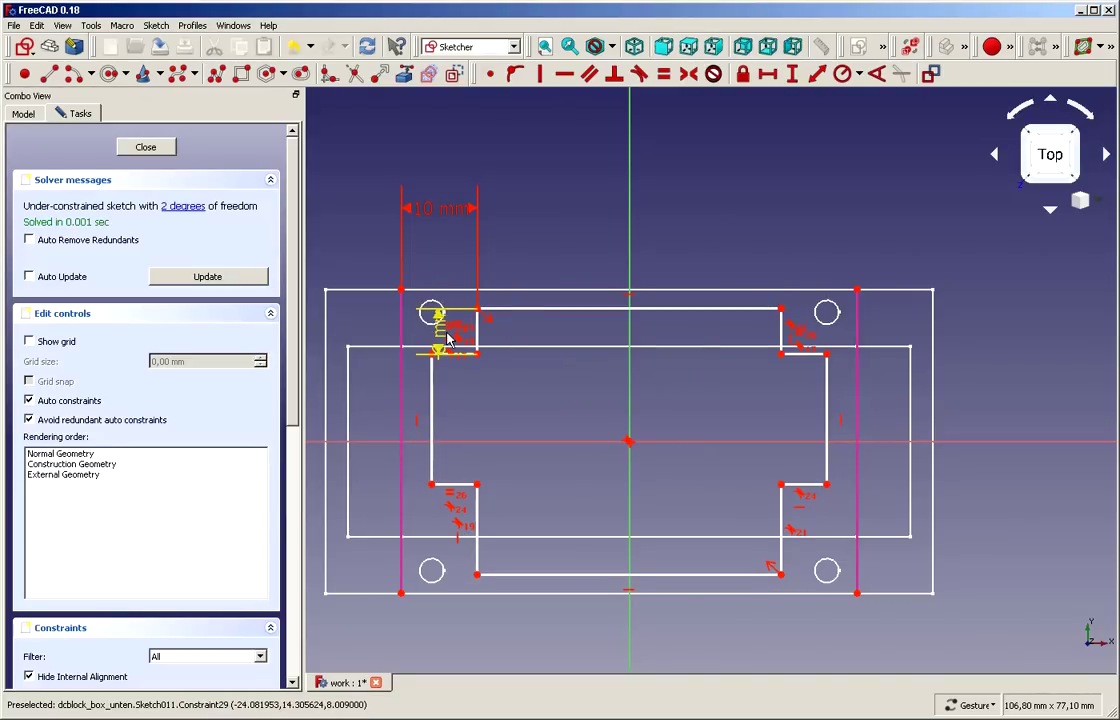
pyautogui.moveTo(430, 318)
pyautogui.mouseDown()
pyautogui.moveTo(518, 245)
pyautogui.moveTo(522, 201)
pyautogui.mouseUp()
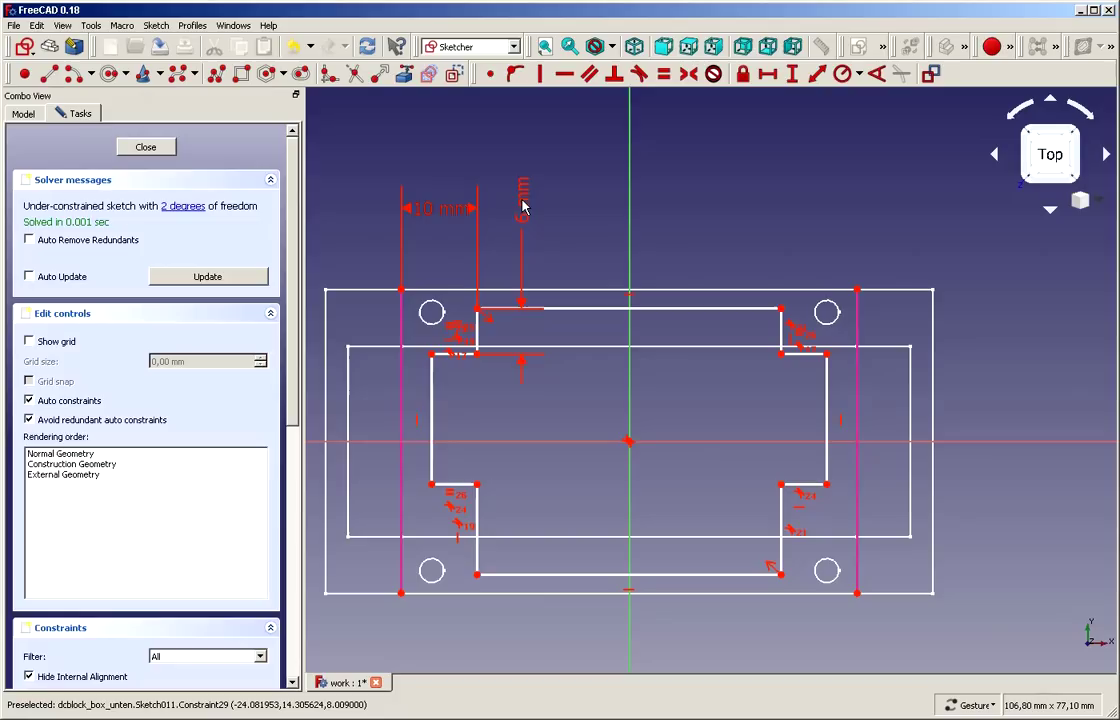
# - Make the lower-left notch's vertical and horizontal edges equal in length
pyautogui.click(399, 432)
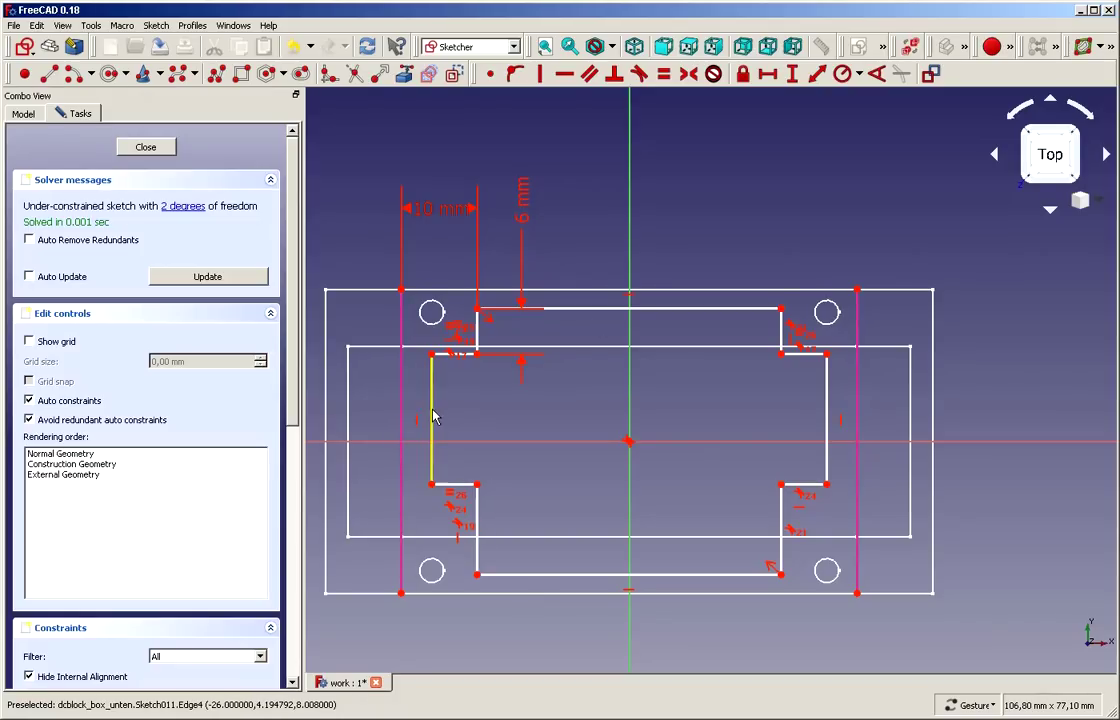
pyautogui.moveTo(418, 420)
pyautogui.mouseDown()
pyautogui.moveTo(420, 445)
pyautogui.moveTo(425, 425)
pyautogui.moveTo(430, 440)
pyautogui.mouseUp()
pyautogui.click(478, 525)
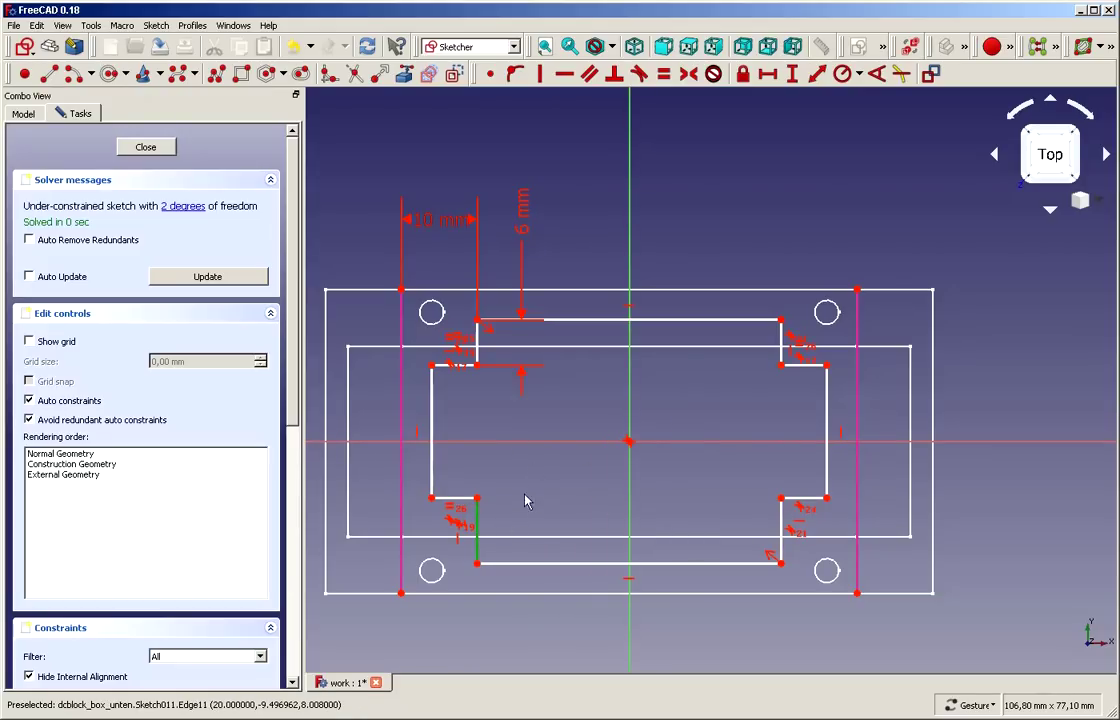
pyautogui.click(456, 498)
pyautogui.click(663, 73)
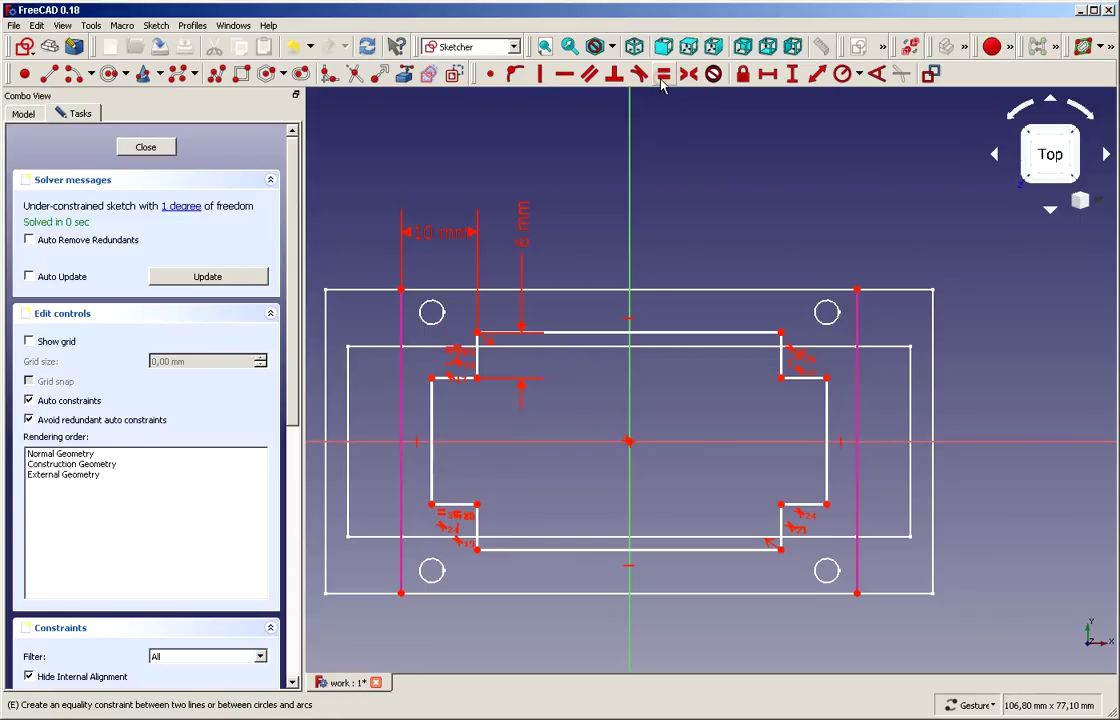
# - Raise the outline's upper edge and set its upper-right corner 2 mm vertically below the right reference line's upper end
pyautogui.moveTo(668, 340); pyautogui.dragTo(670, 311)
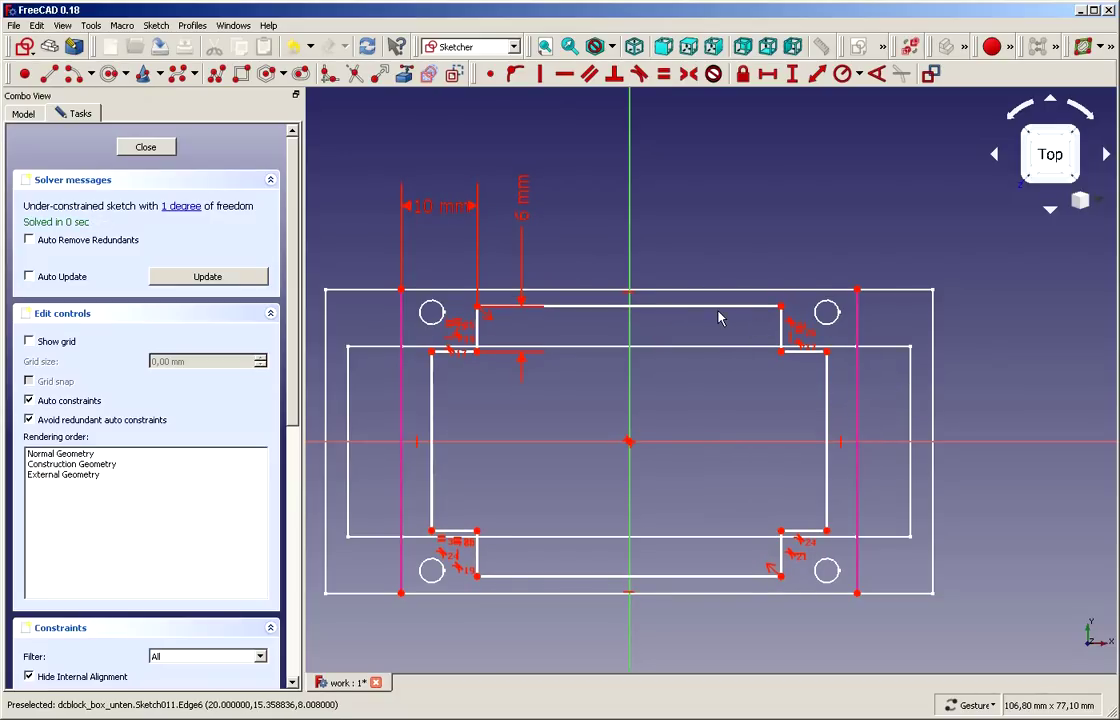
pyautogui.moveTo(722, 312); pyautogui.dragTo(723, 303)
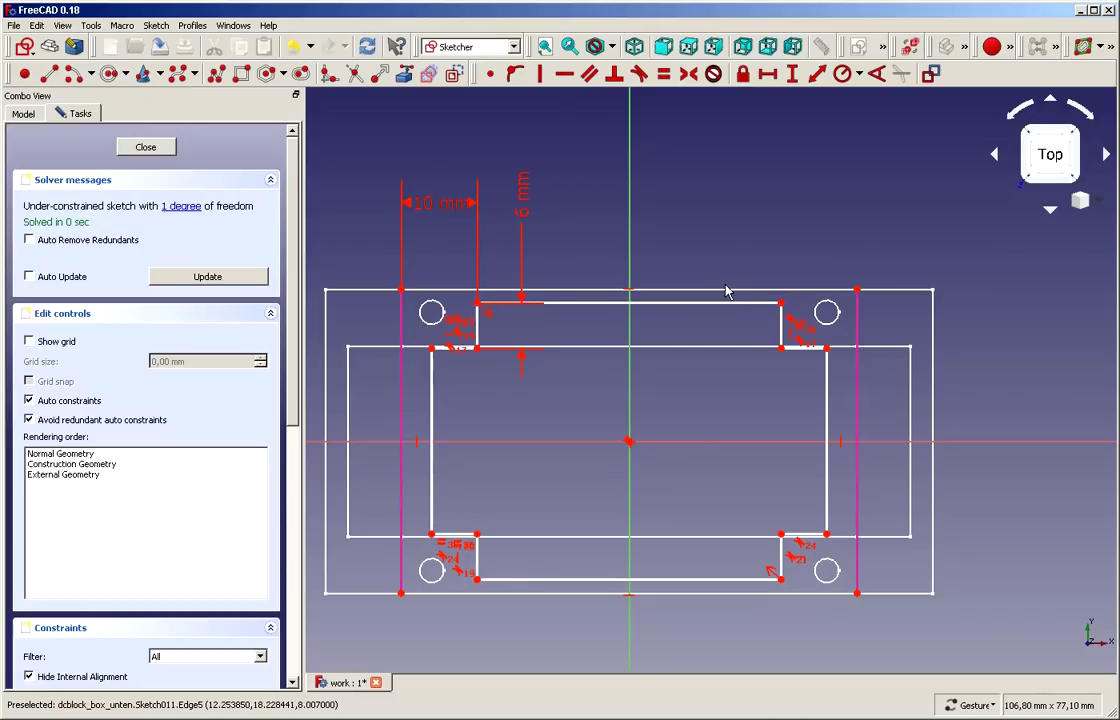
pyautogui.click(781, 303)
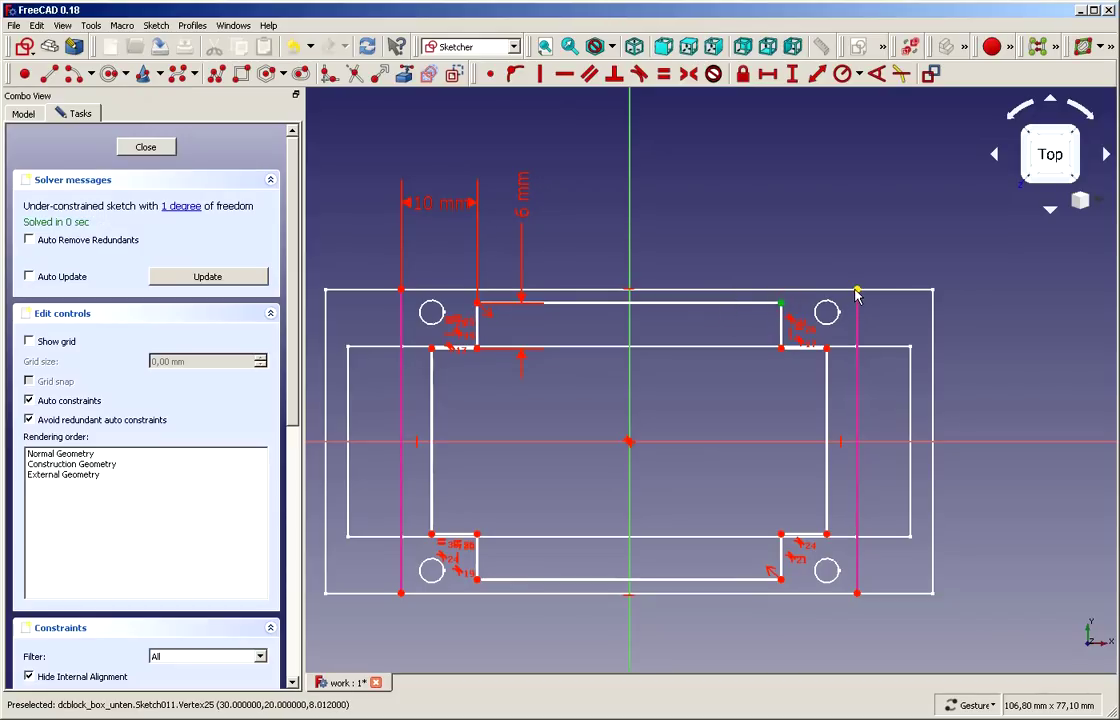
pyautogui.click(857, 291)
pyautogui.click(792, 73)
pyautogui.write('2')
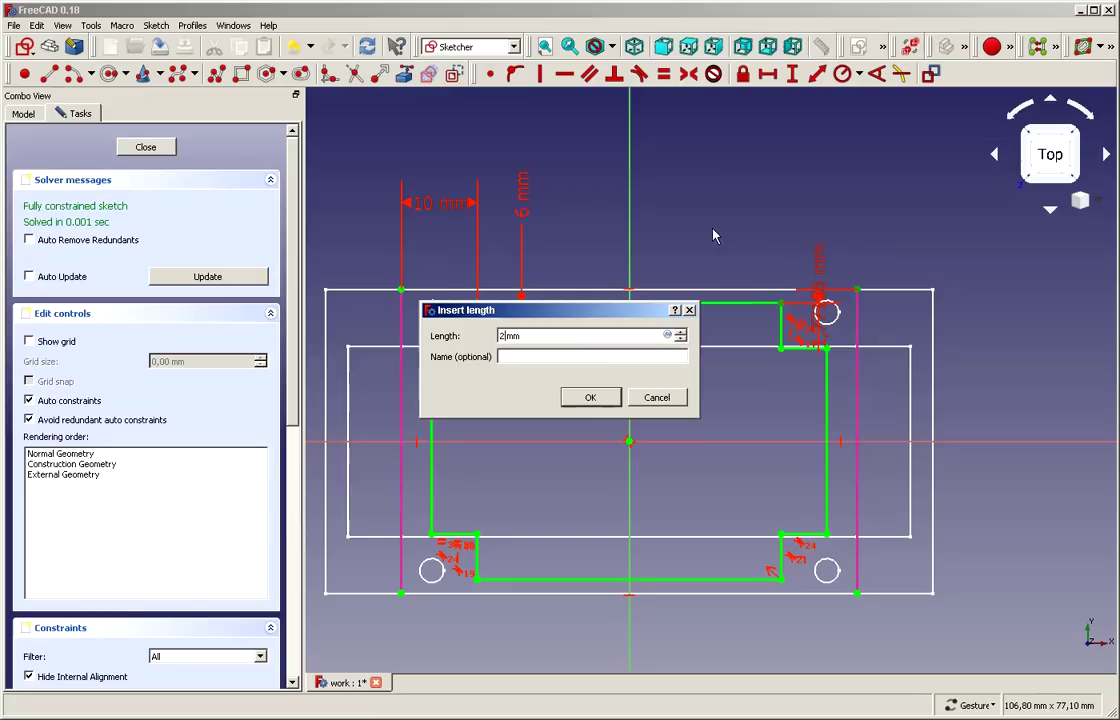
pyautogui.click(590, 397)
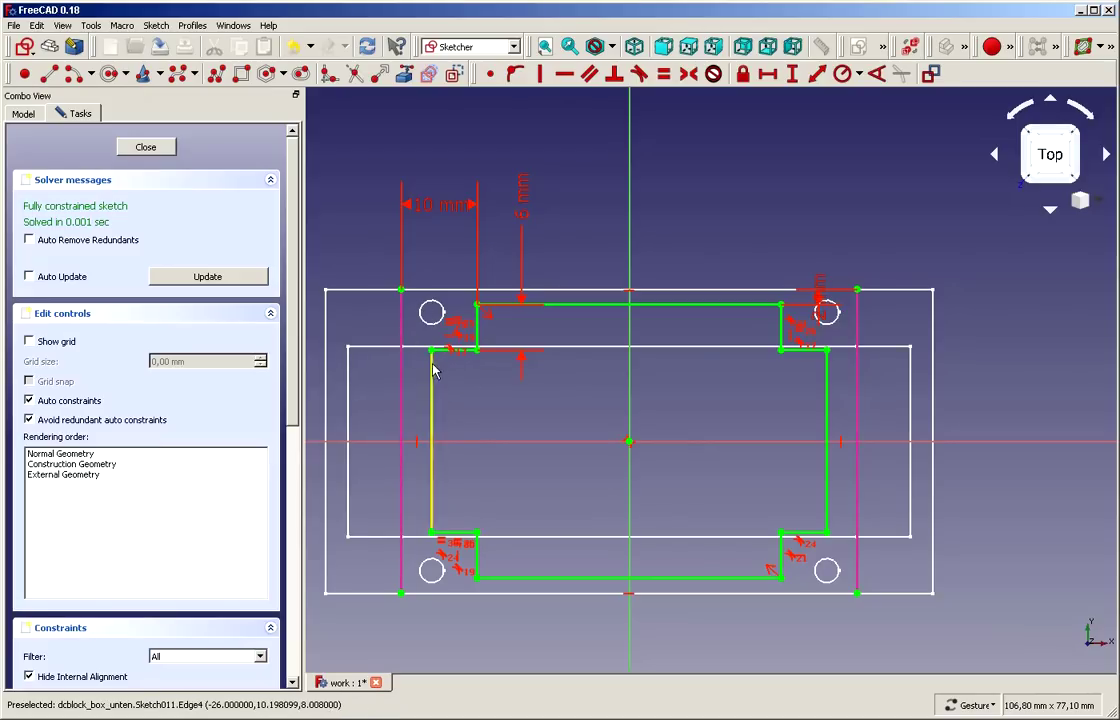
# - Make the 10 mm dimension a reference and set the outline's outer upper-left corner 2 mm horizontally from the left reference line's upper end
pyautogui.click(450, 213)
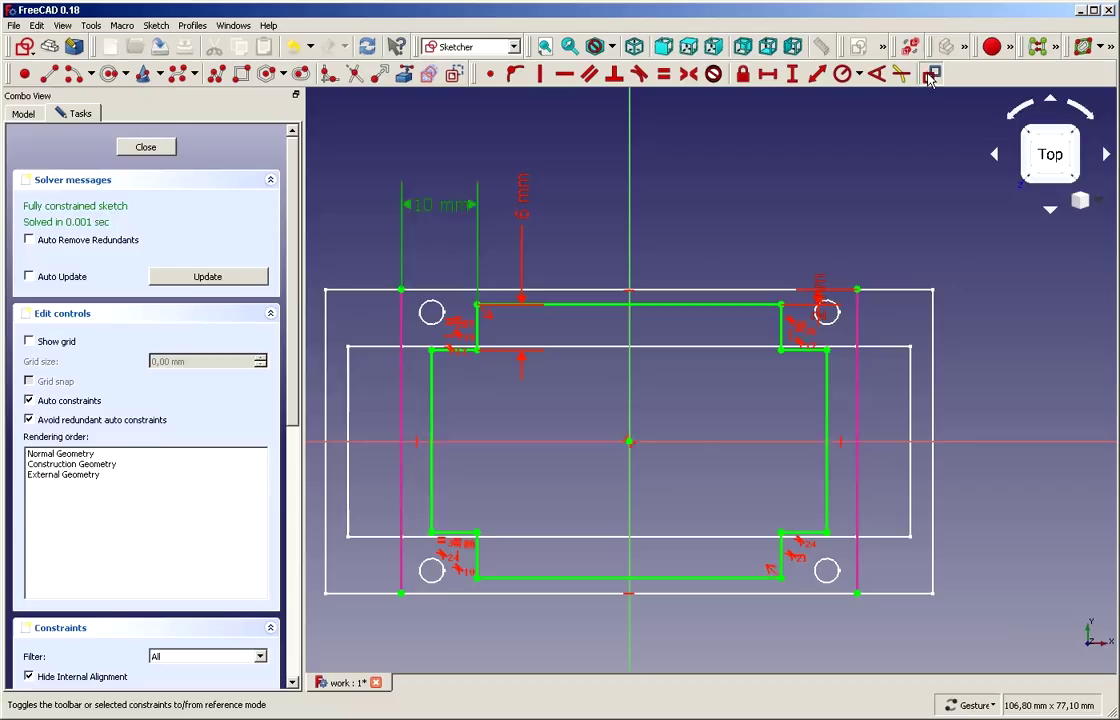
pyautogui.click(816, 70)
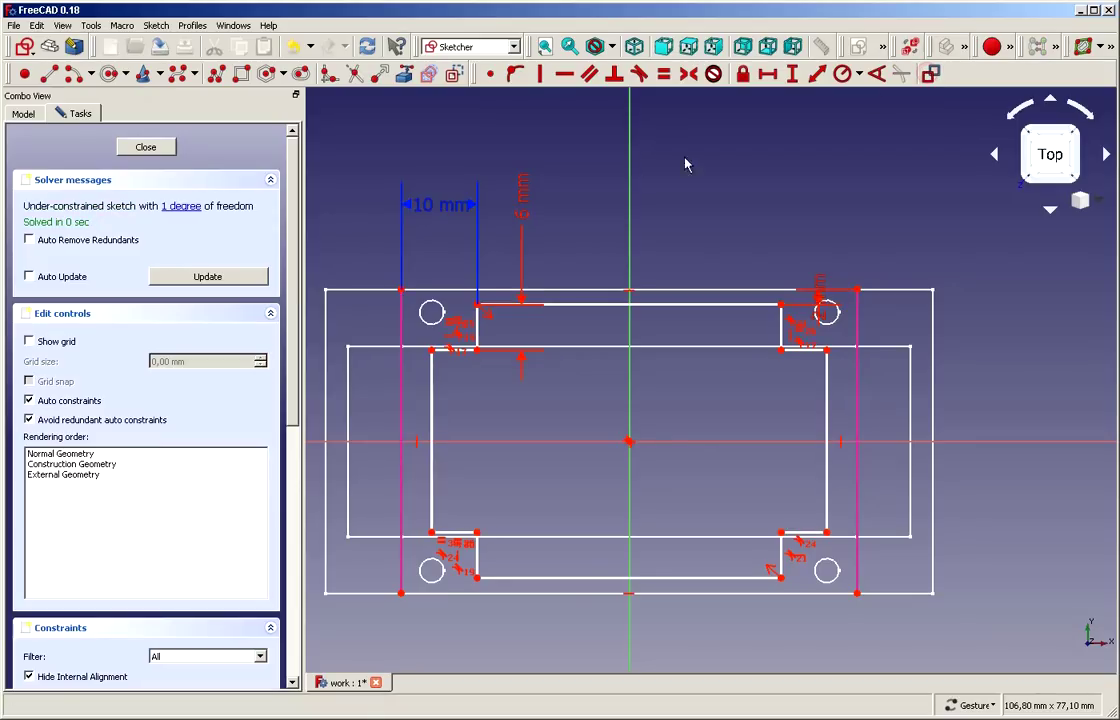
pyautogui.click(431, 351)
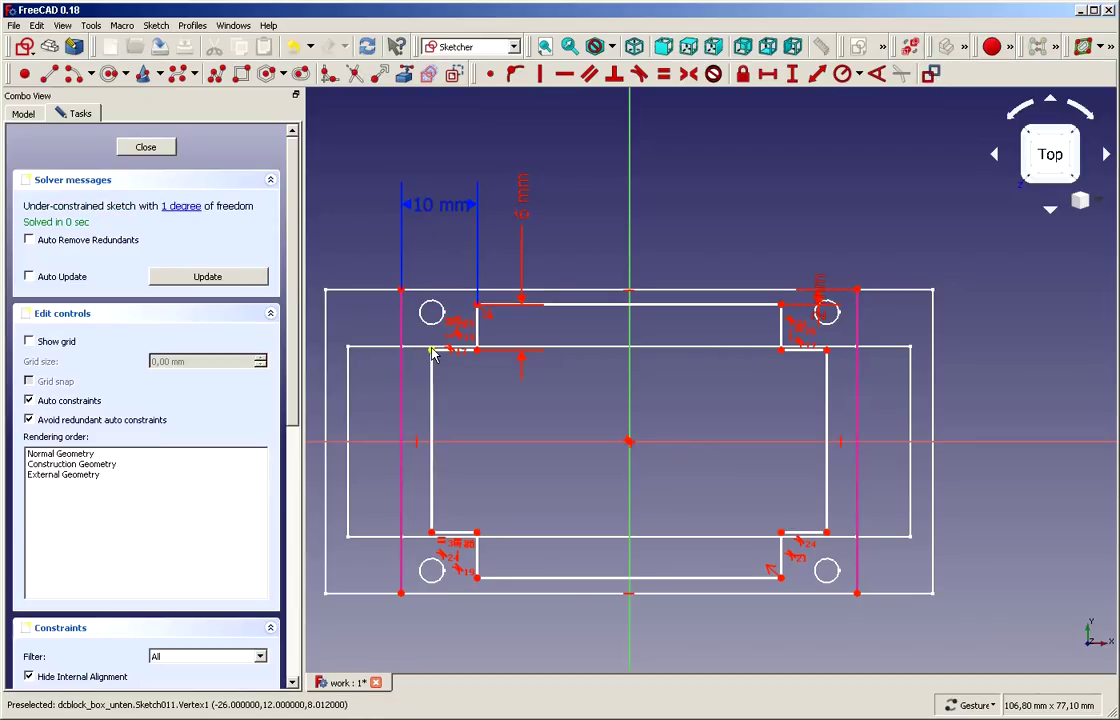
pyautogui.click(402, 291)
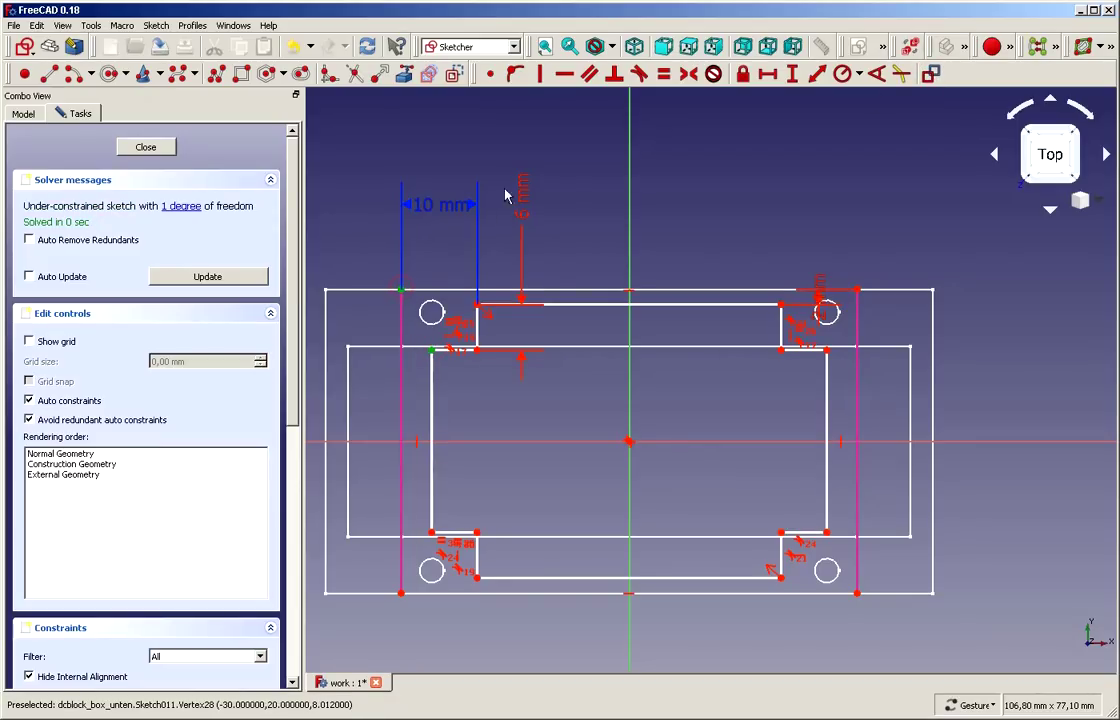
pyautogui.click(767, 73)
pyautogui.write('2')
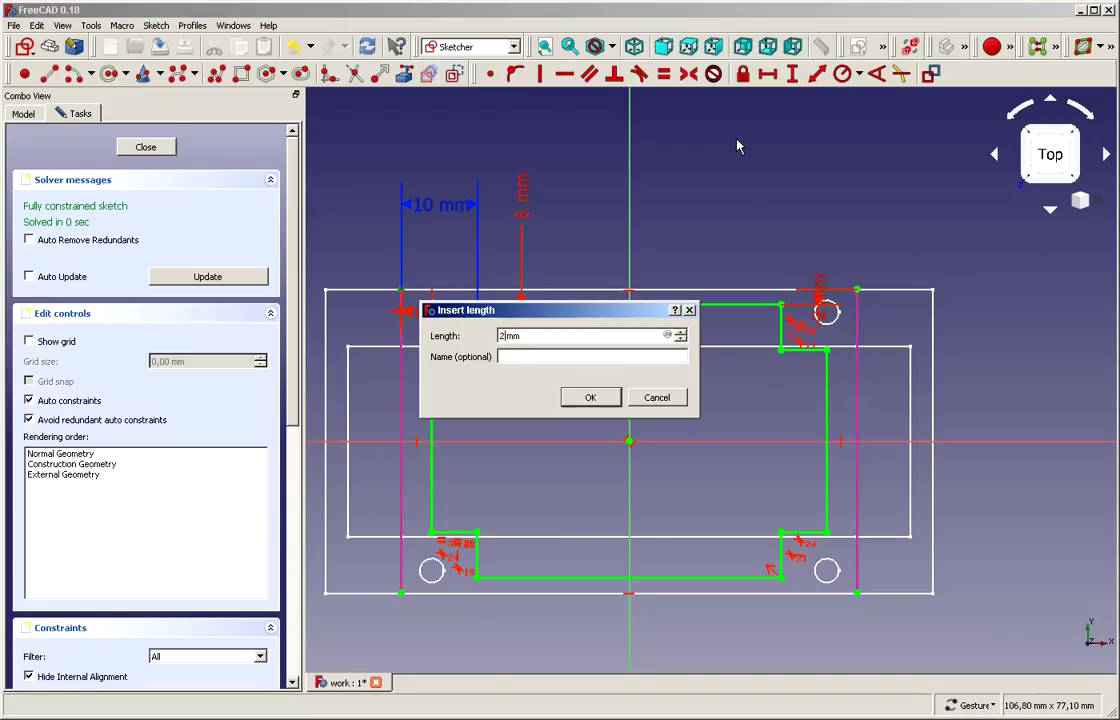
pyautogui.click(590, 397)
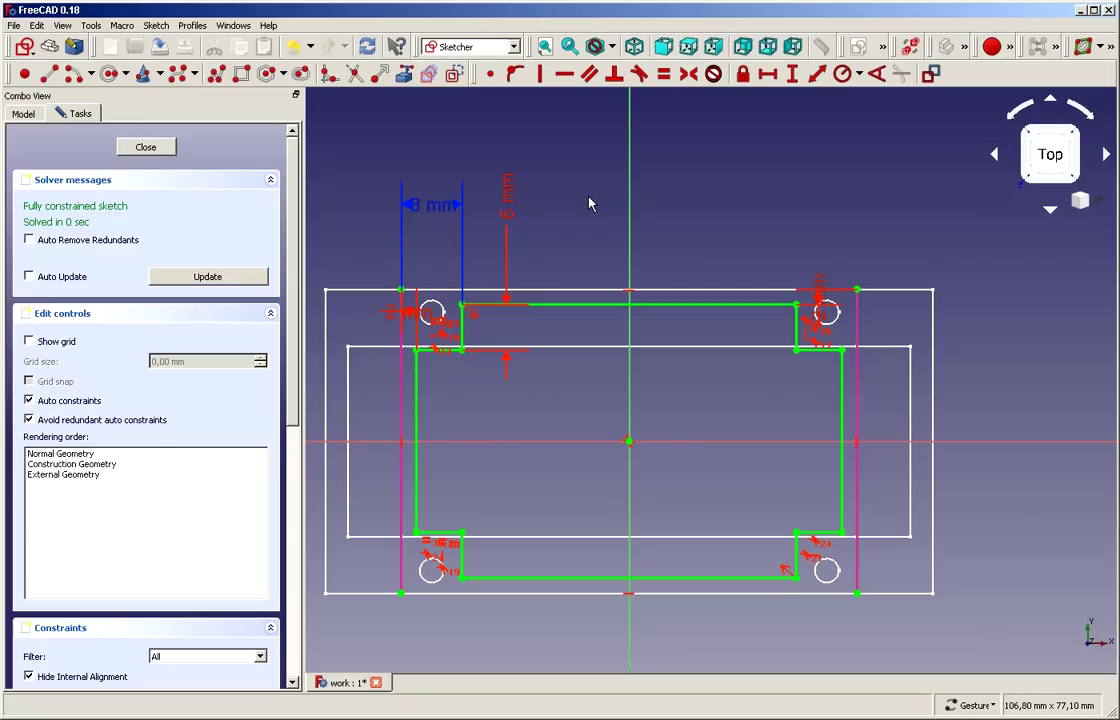
# - Delete the horizontal reference dimension above the outline and close the sketch
pyautogui.click(440, 207)
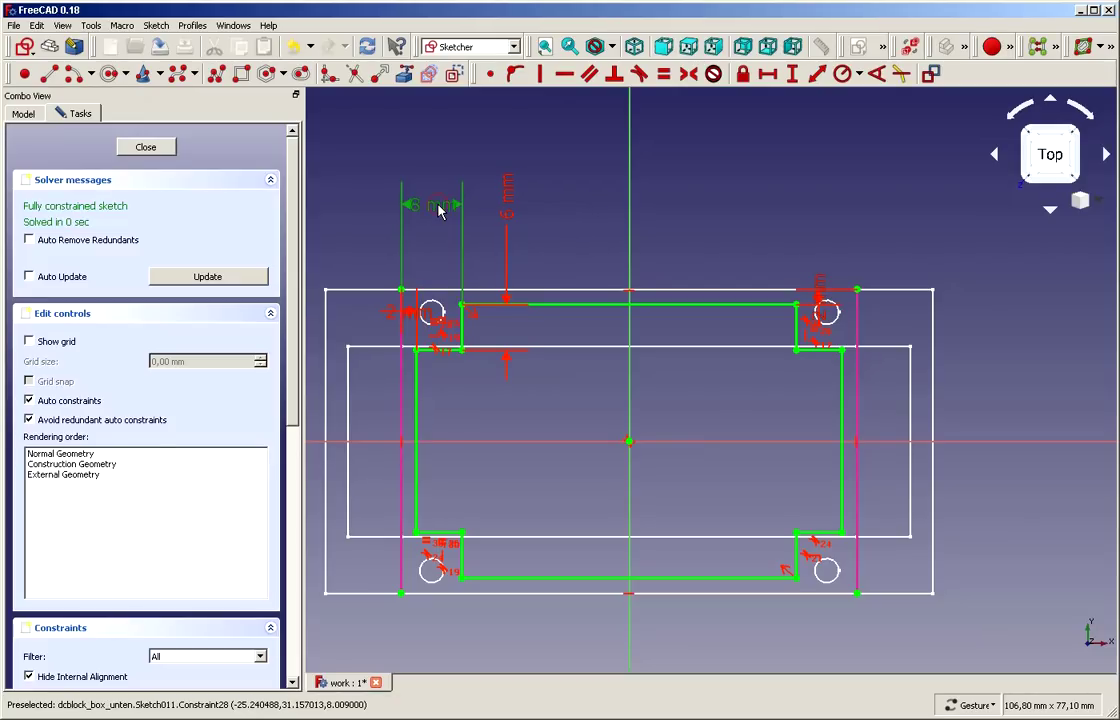
pyautogui.press('Delete')
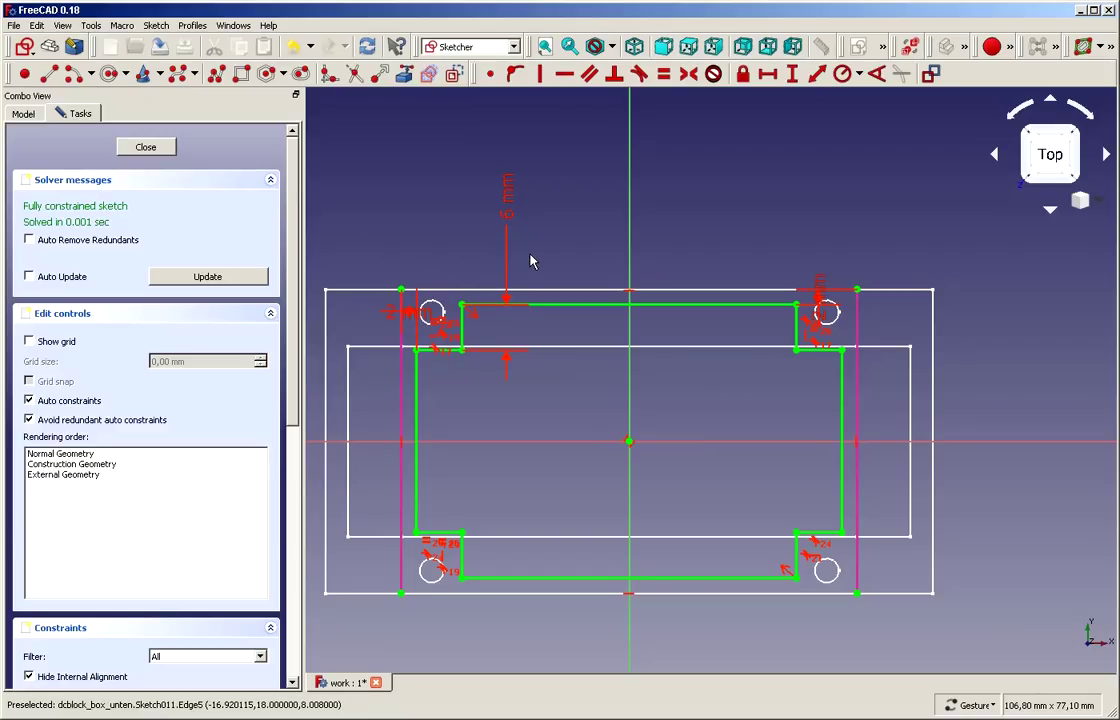
pyautogui.click(147, 147)
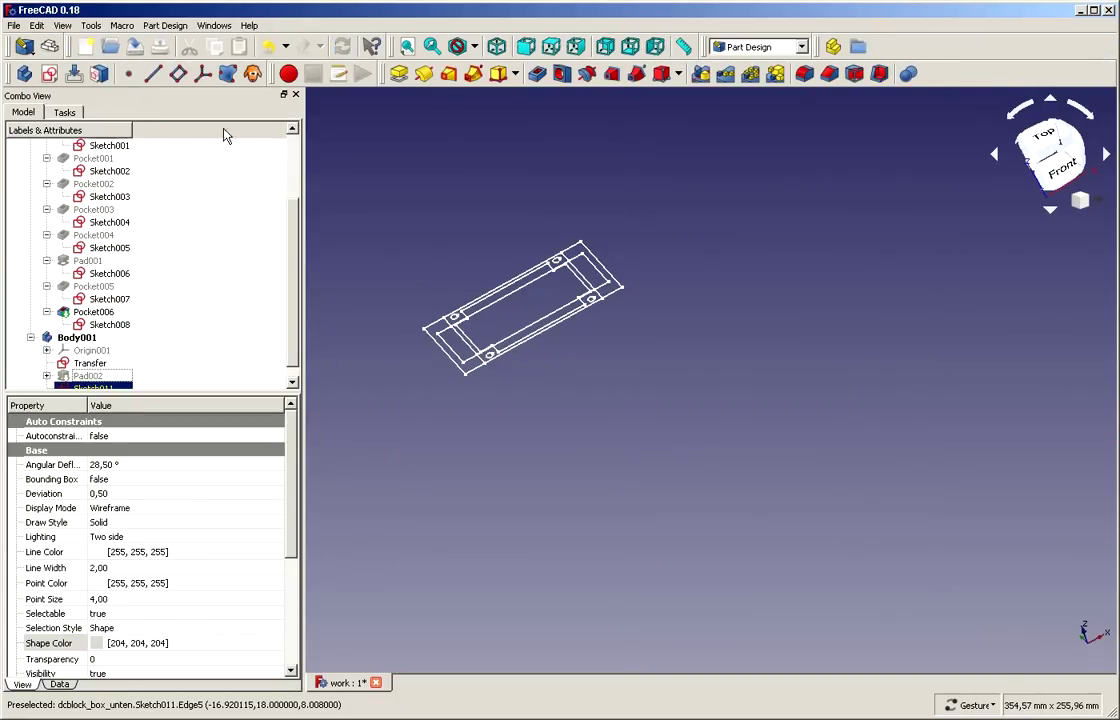
# - Start a Pocket from the cross-shaped outline and reverse its direction so it cuts up into the block
pyautogui.click(538, 75)
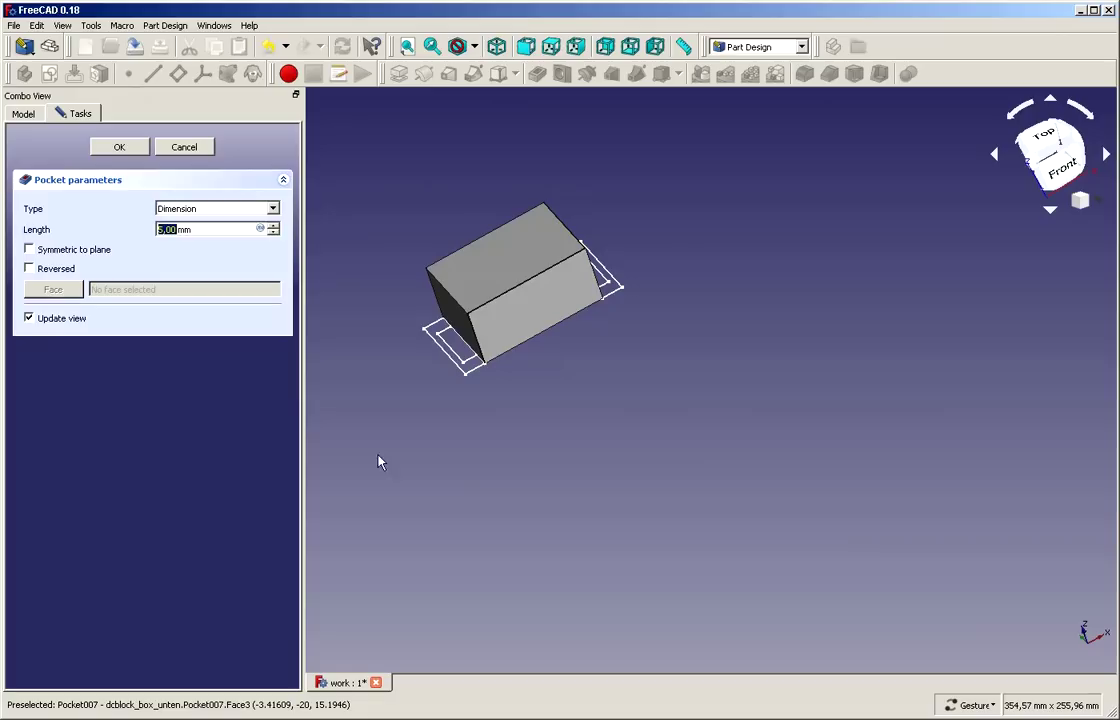
pyautogui.moveTo(592, 435); pyautogui.dragTo(600, 228)
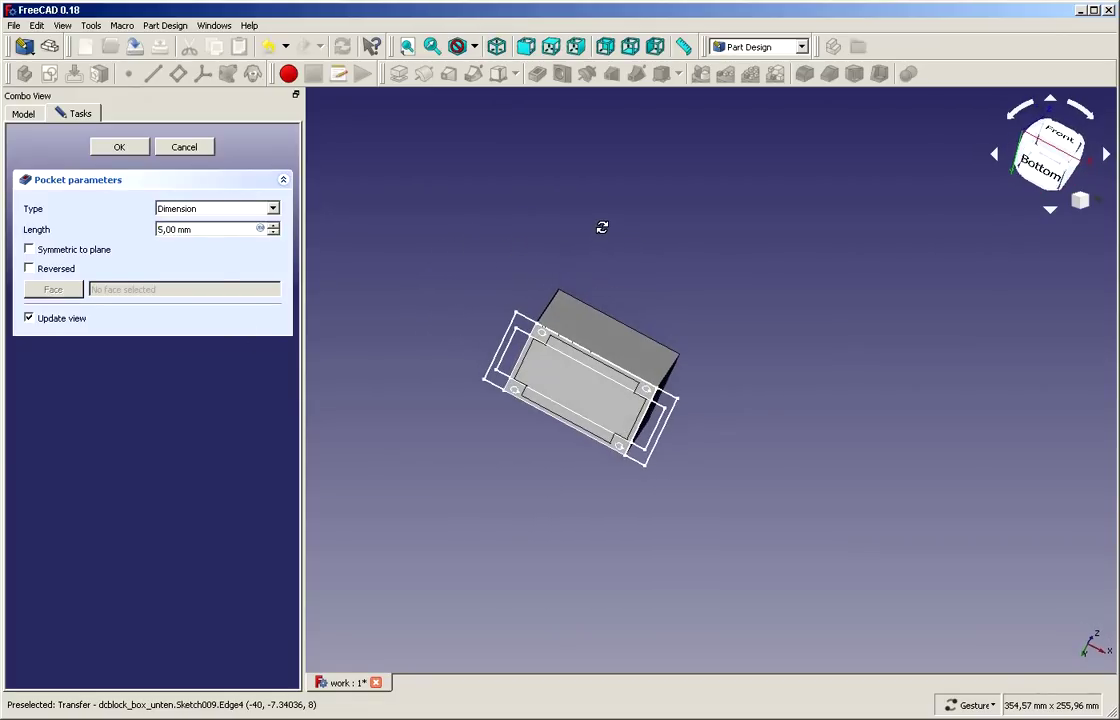
pyautogui.click(43, 272)
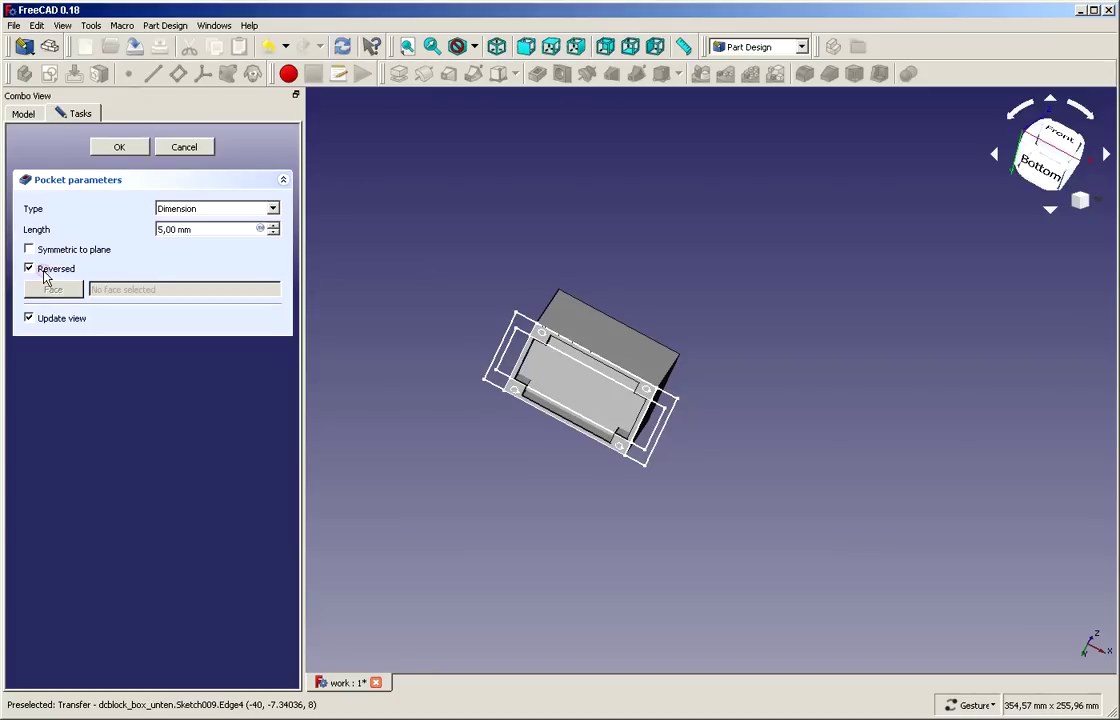
pyautogui.scroll(3, 532, 443)
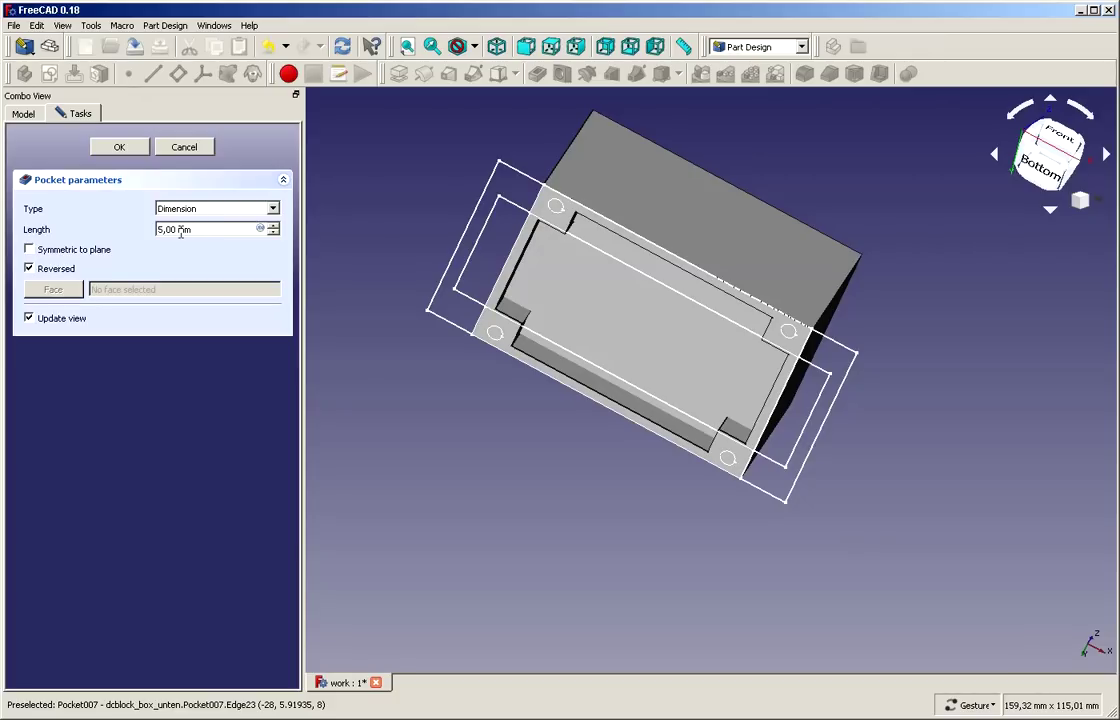
# - Drive the pocket's length with the formula "Pad002.Length - 2mm" and apply the pocket
pyautogui.click(23, 111)
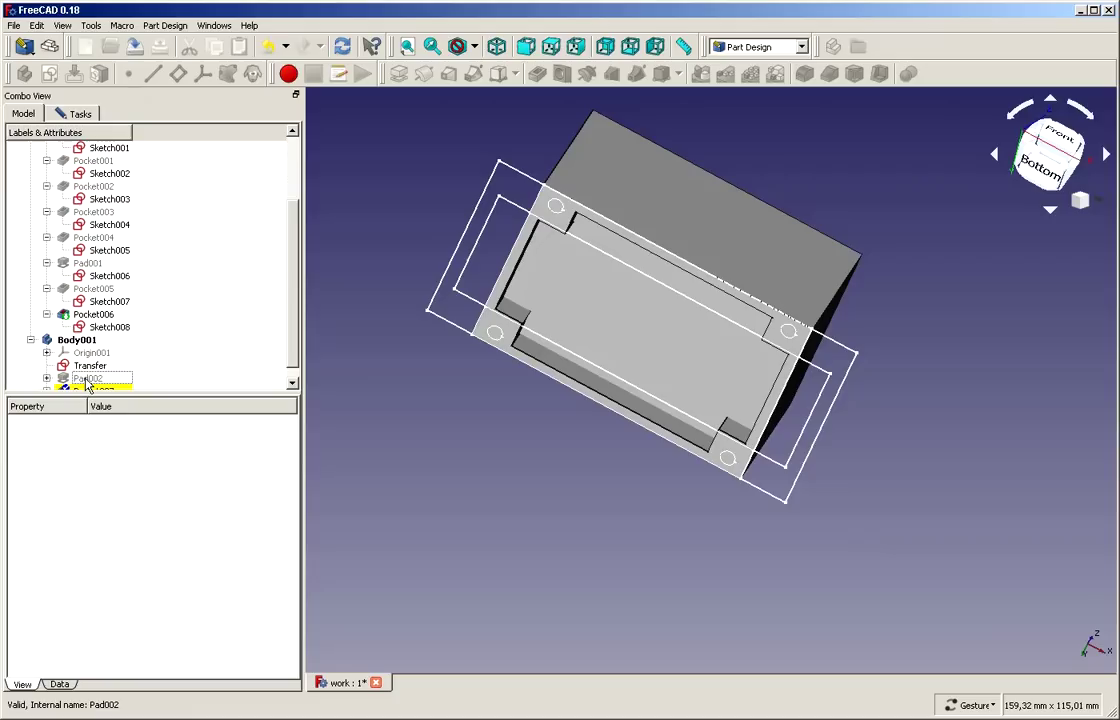
pyautogui.click(78, 113)
pyautogui.moveTo(199, 230); pyautogui.dragTo(100, 228)
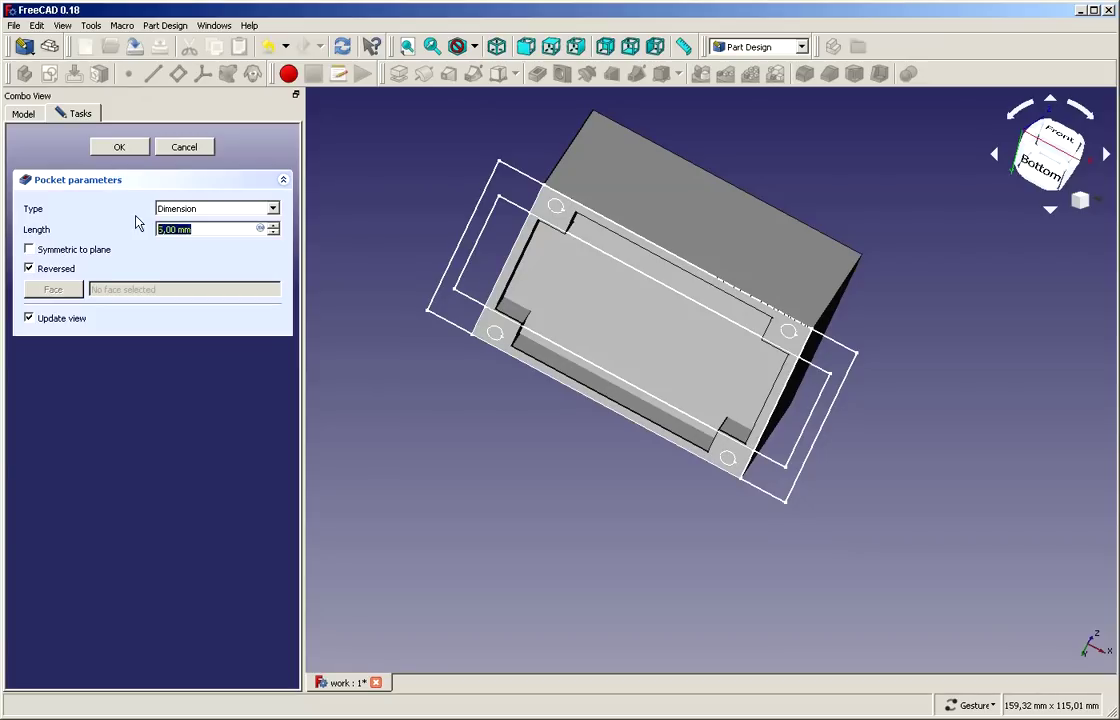
pyautogui.press('=')
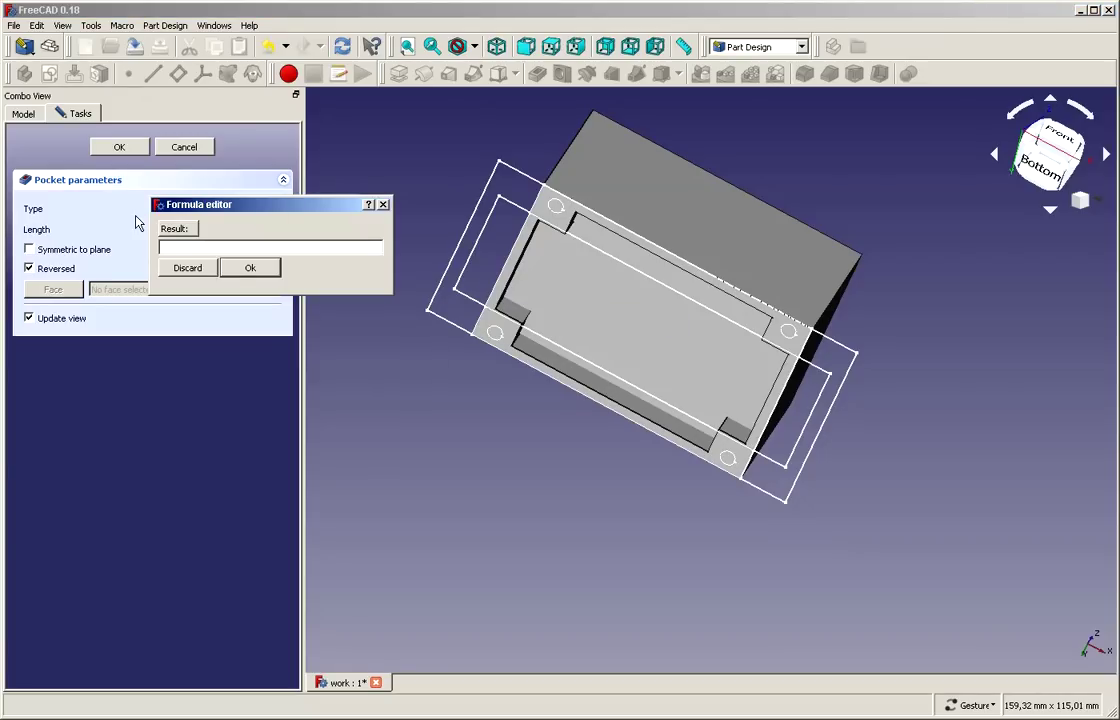
pyautogui.write('pad')
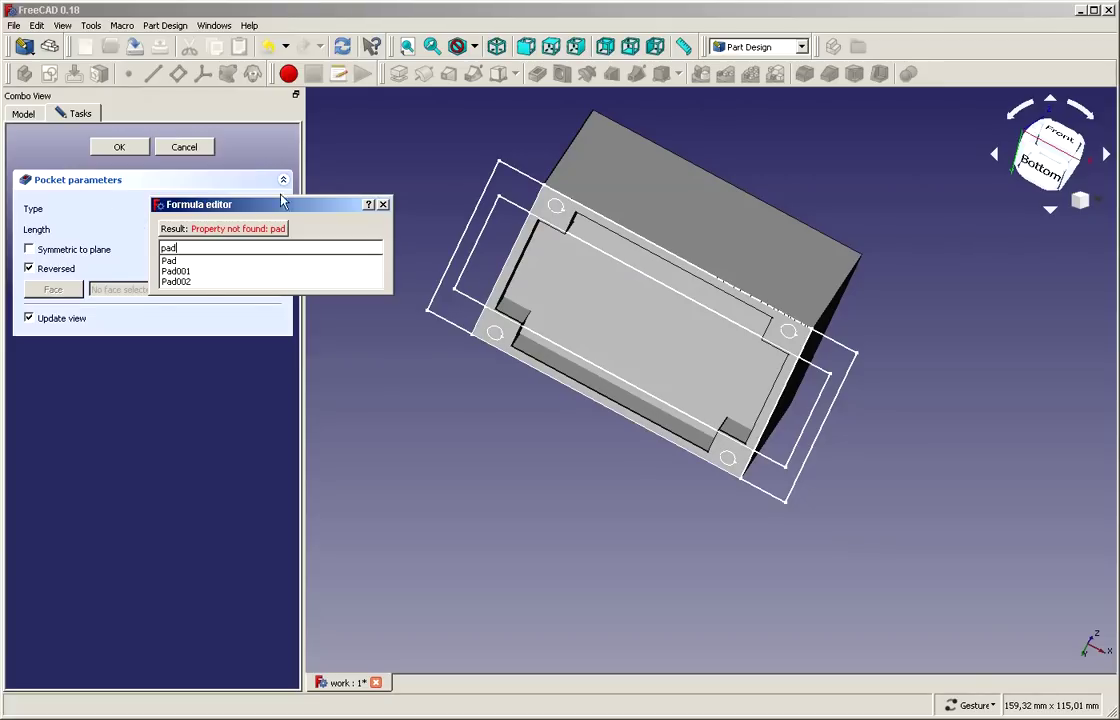
pyautogui.click(176, 281)
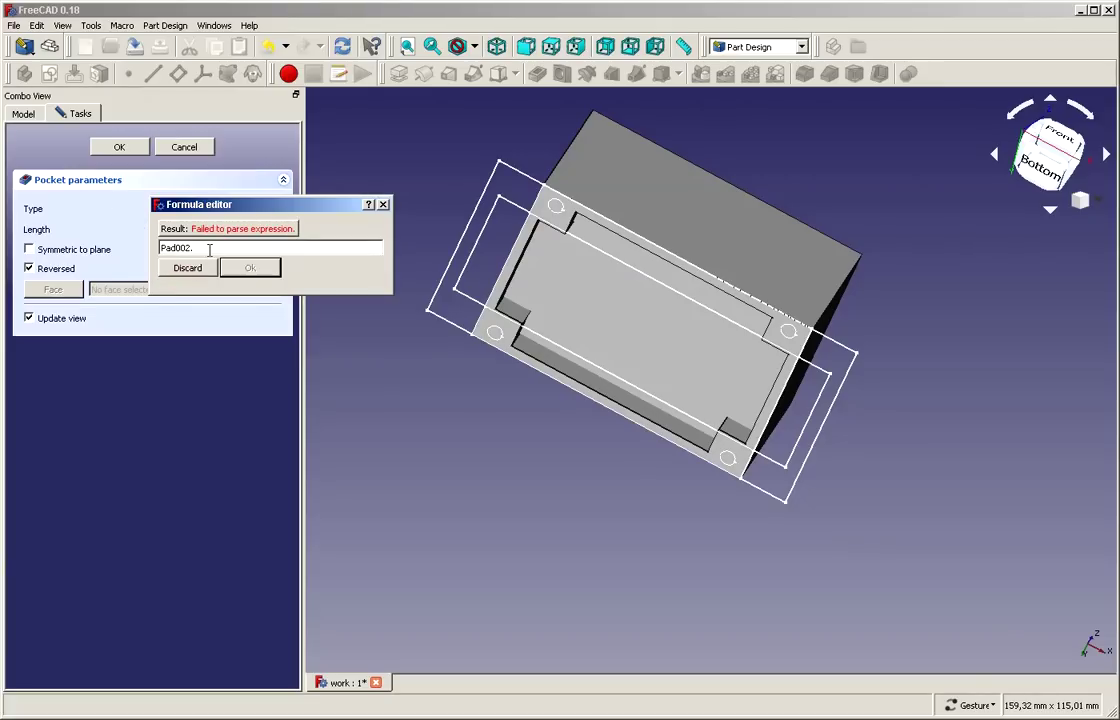
pyautogui.write('le')
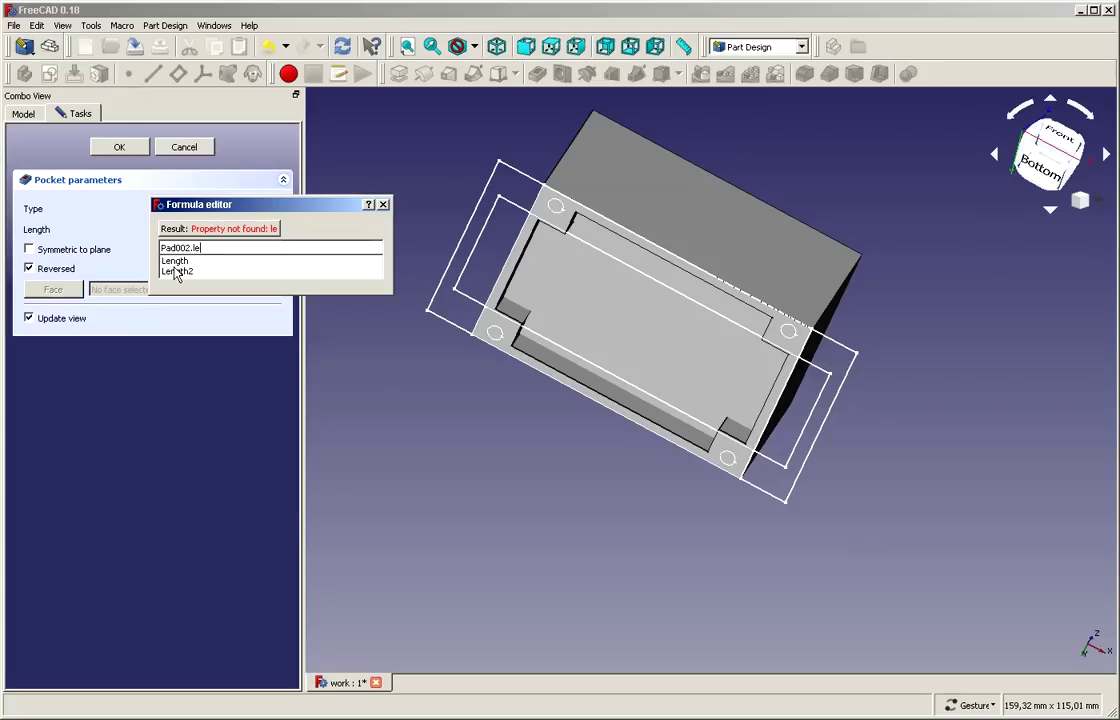
pyautogui.click(175, 261)
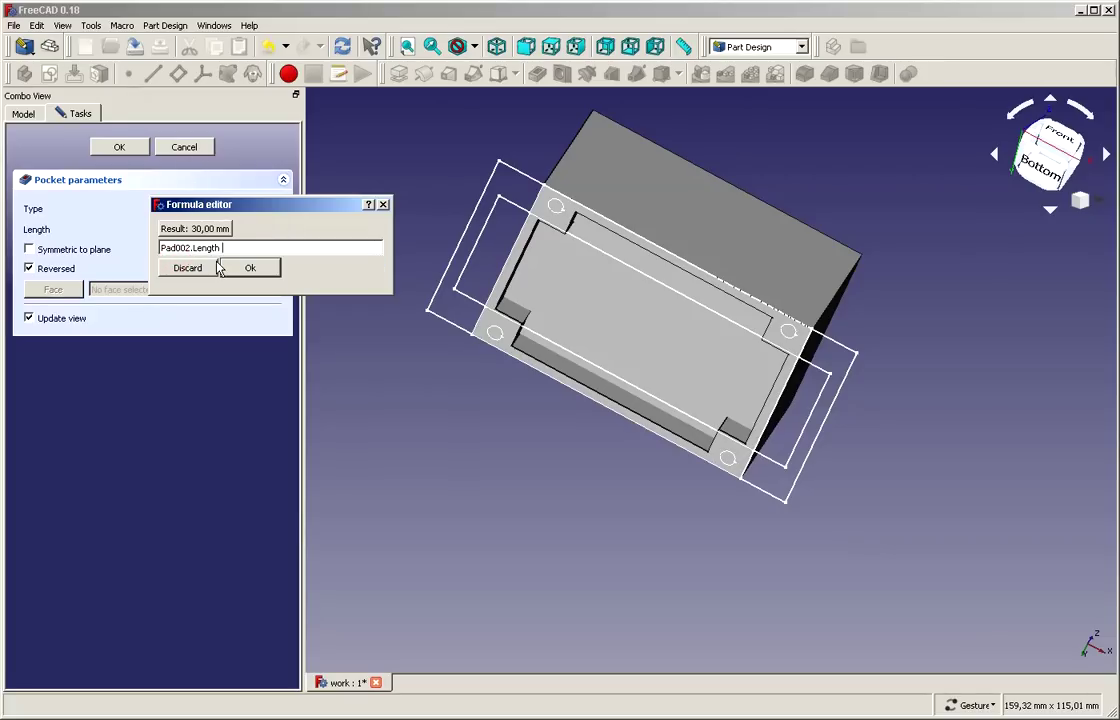
pyautogui.write('-')
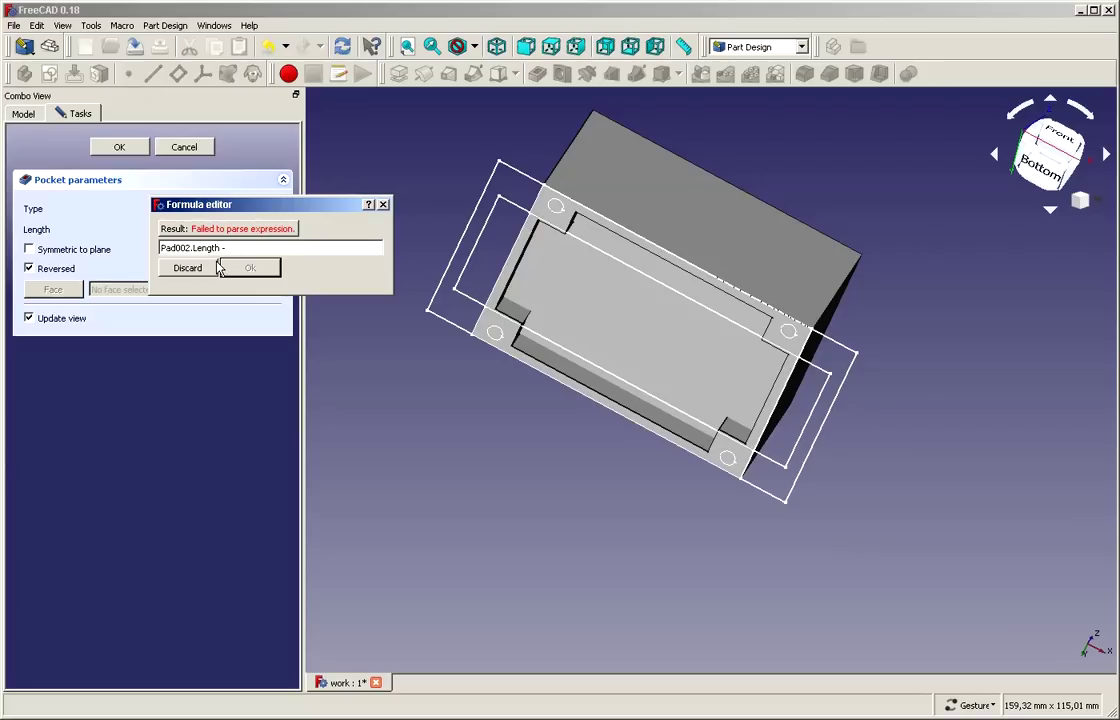
pyautogui.write(' 2')
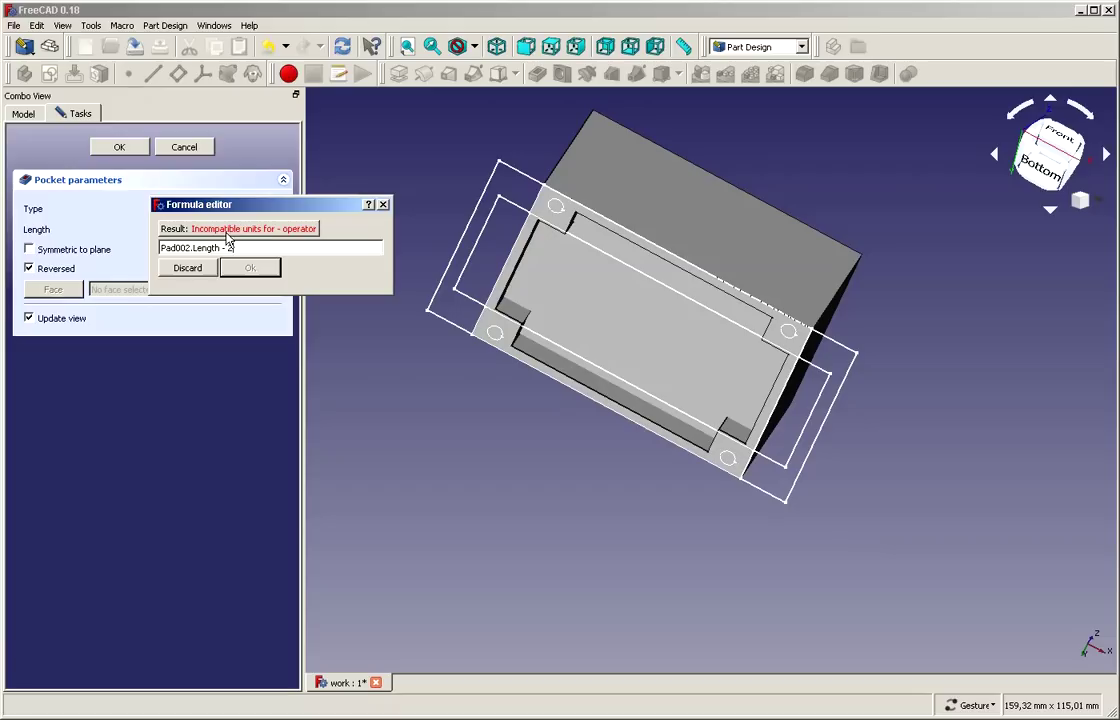
pyautogui.write('mm')
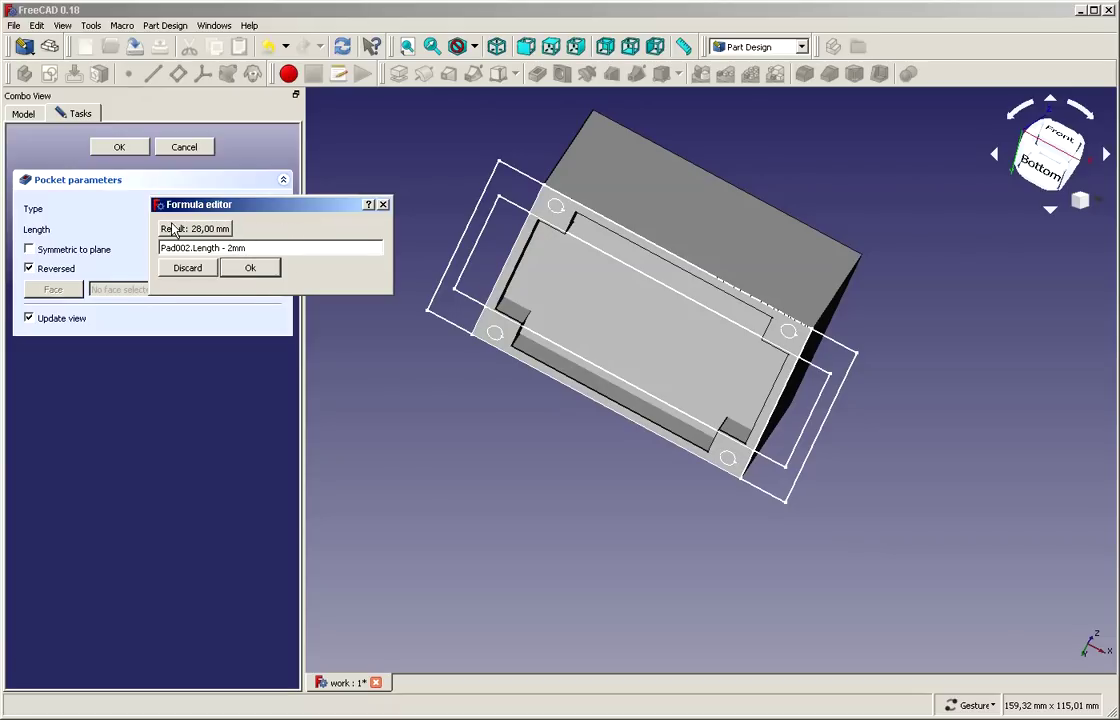
pyautogui.click(245, 270)
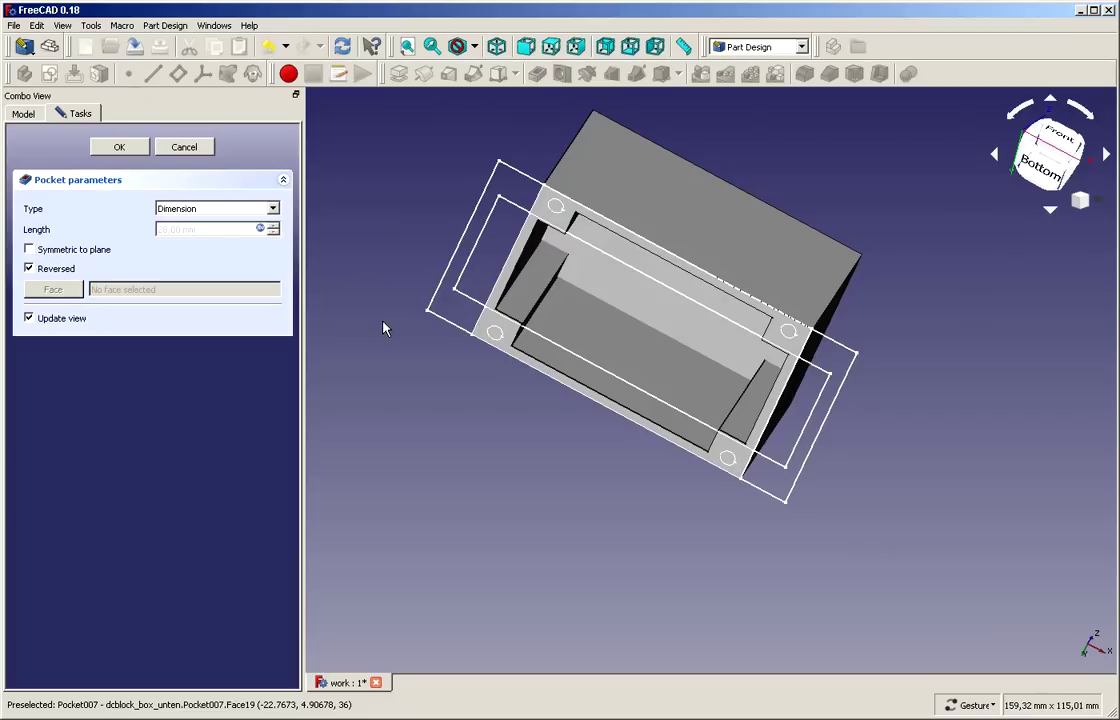
pyautogui.click(122, 147)
# - Inspect the hollowed block from below and hide Pocket007 in Body001
pyautogui.moveTo(566, 511); pyautogui.dragTo(570, 540)
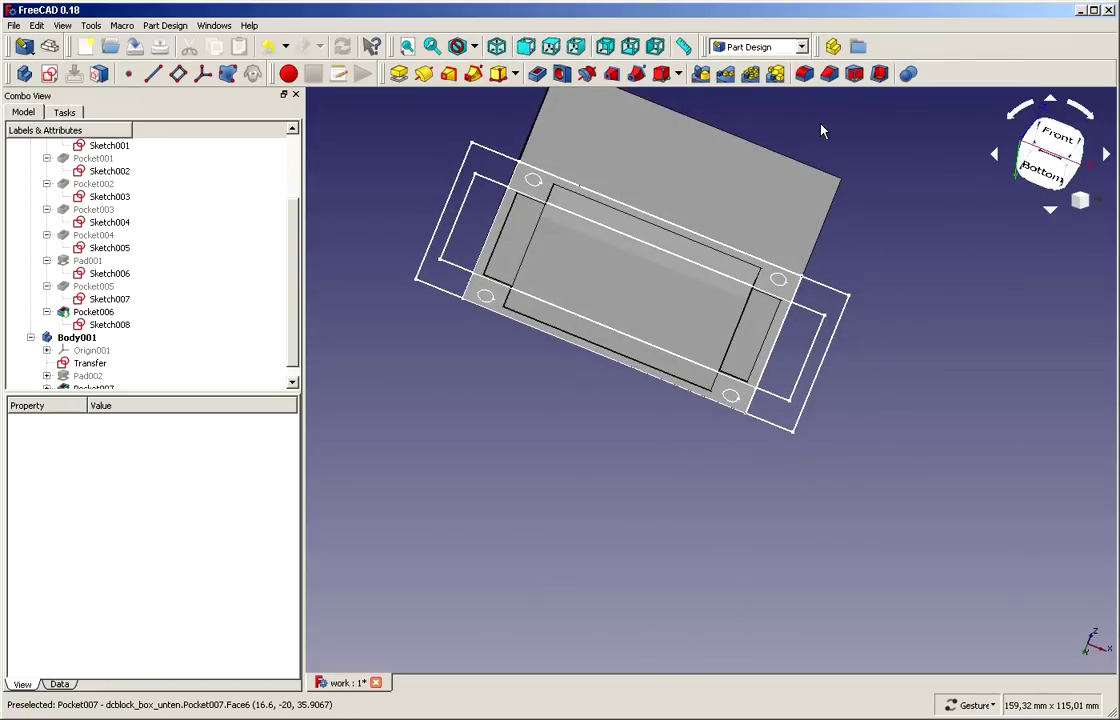
pyautogui.moveTo(820, 130)
pyautogui.mouseDown()
pyautogui.moveTo(825, 105)
pyautogui.moveTo(838, 165)
pyautogui.moveTo(837, 145)
pyautogui.mouseUp()
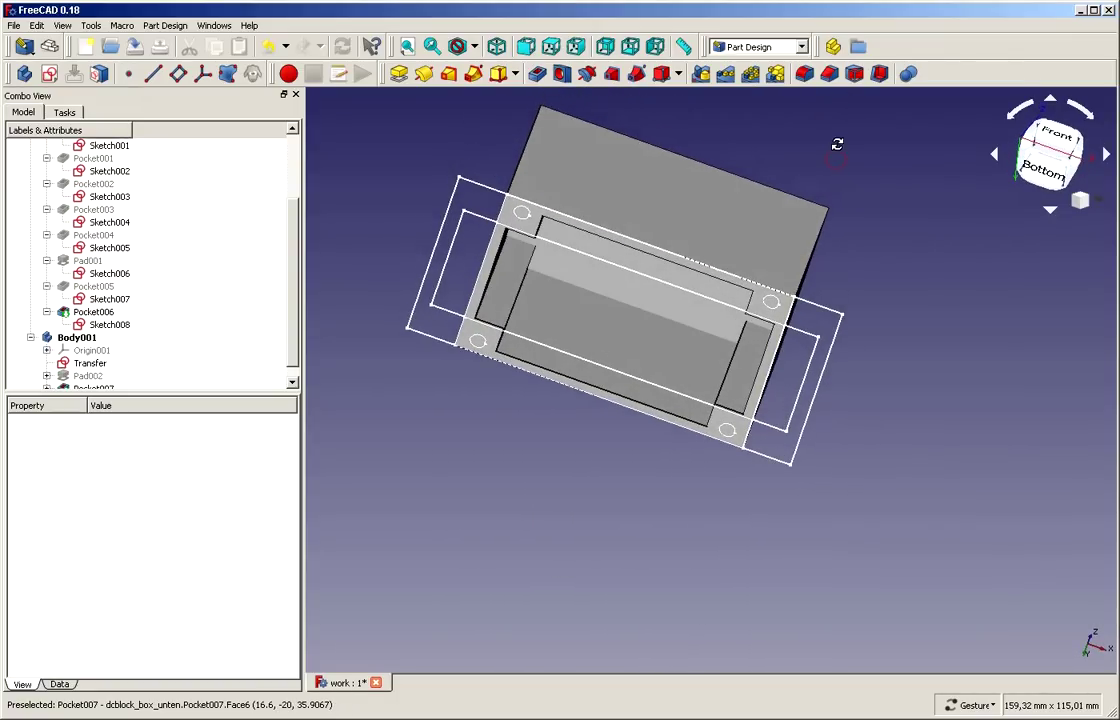
pyautogui.click(172, 347)
pyautogui.scroll(-1, 100, 350)
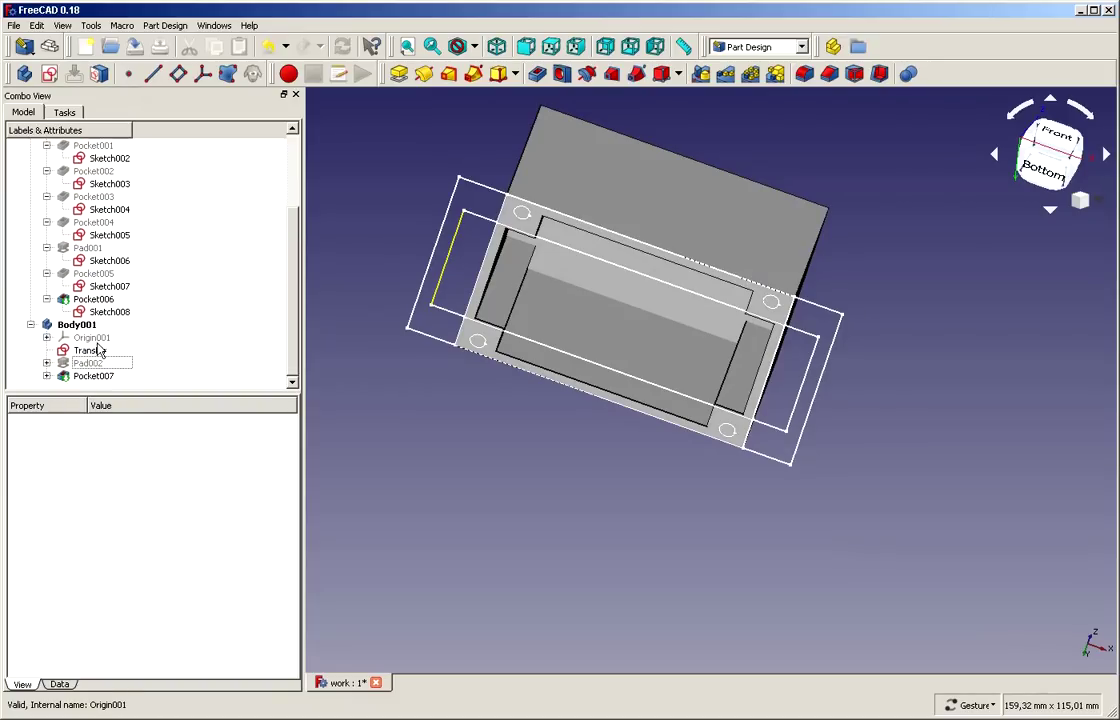
pyautogui.click(90, 376)
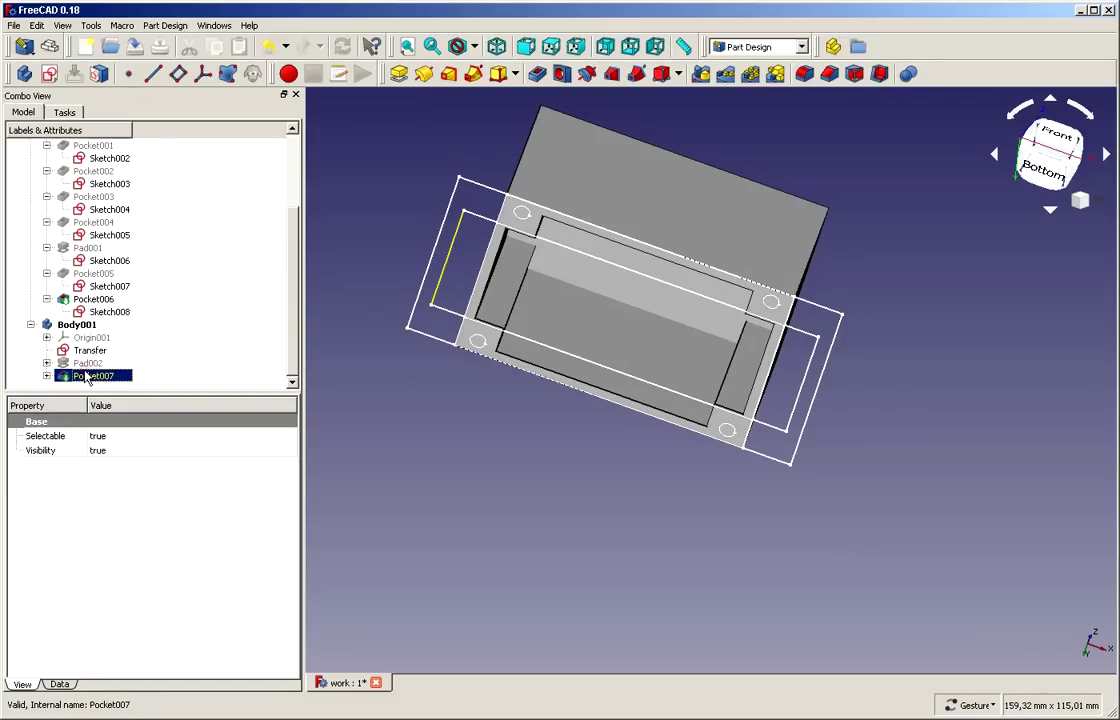
pyautogui.press('space')
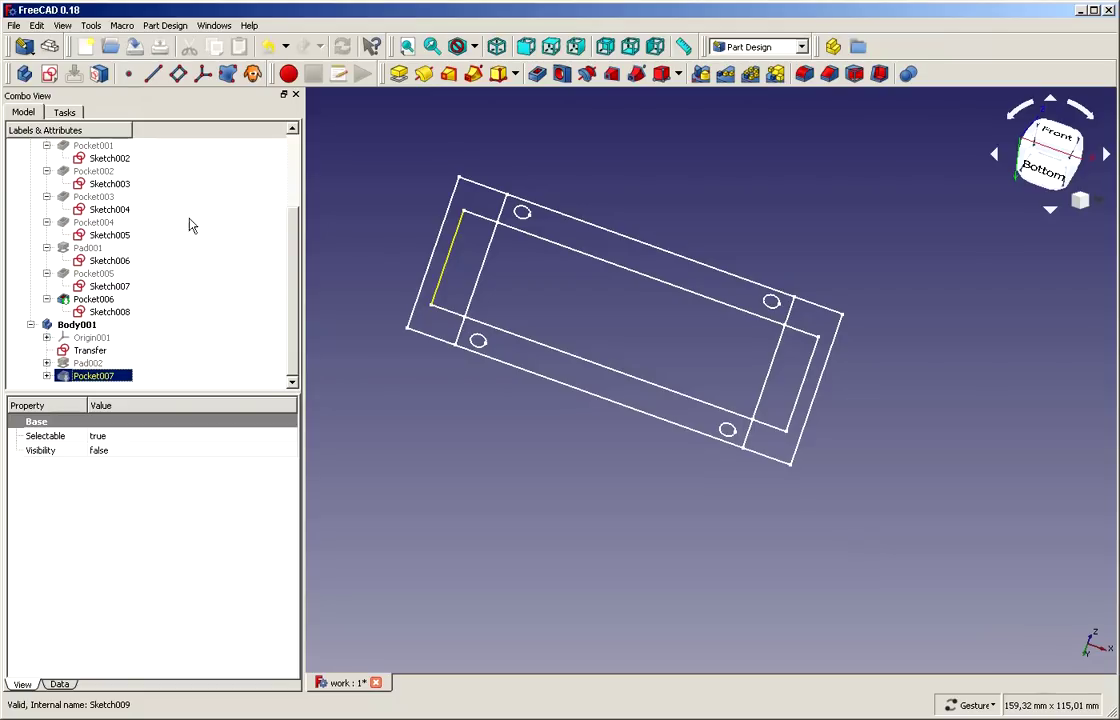
# - Create a new sketch in Body001 on the base plane XY_Plane001
pyautogui.click(49, 75)
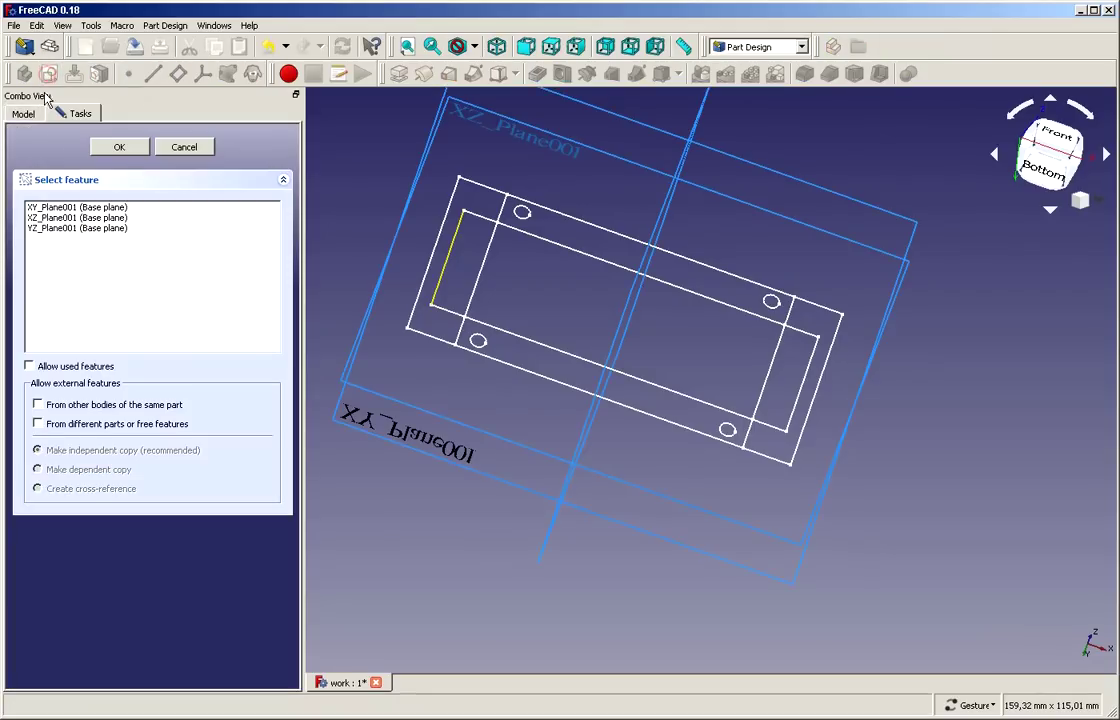
pyautogui.click(78, 207)
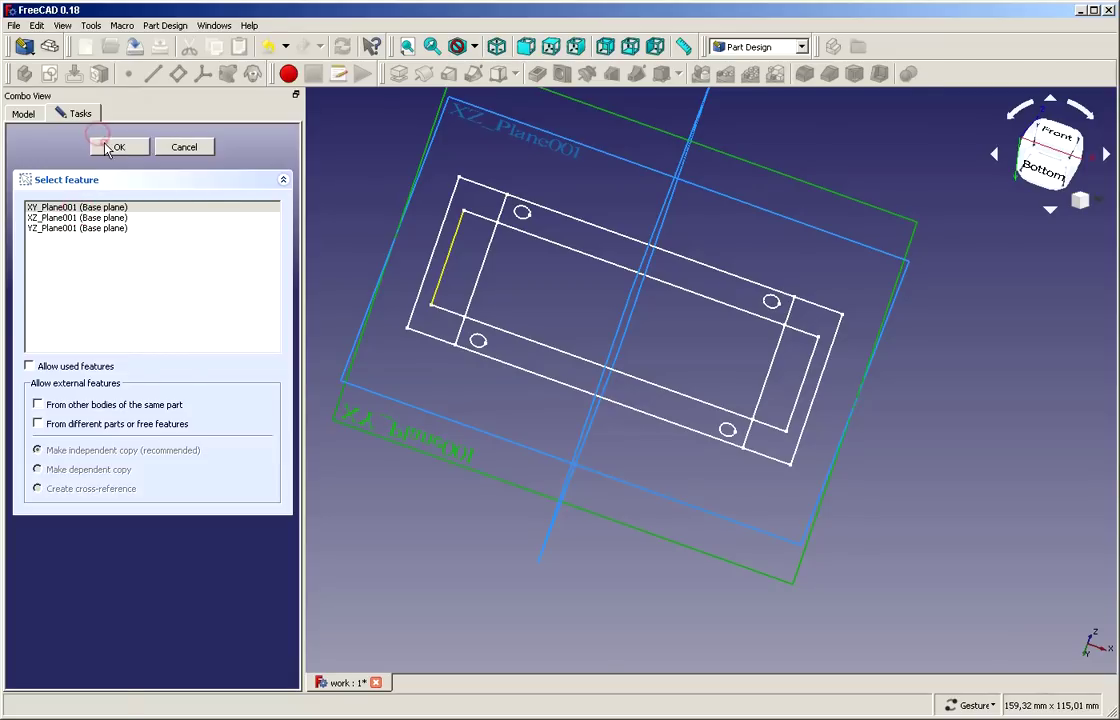
pyautogui.click(110, 147)
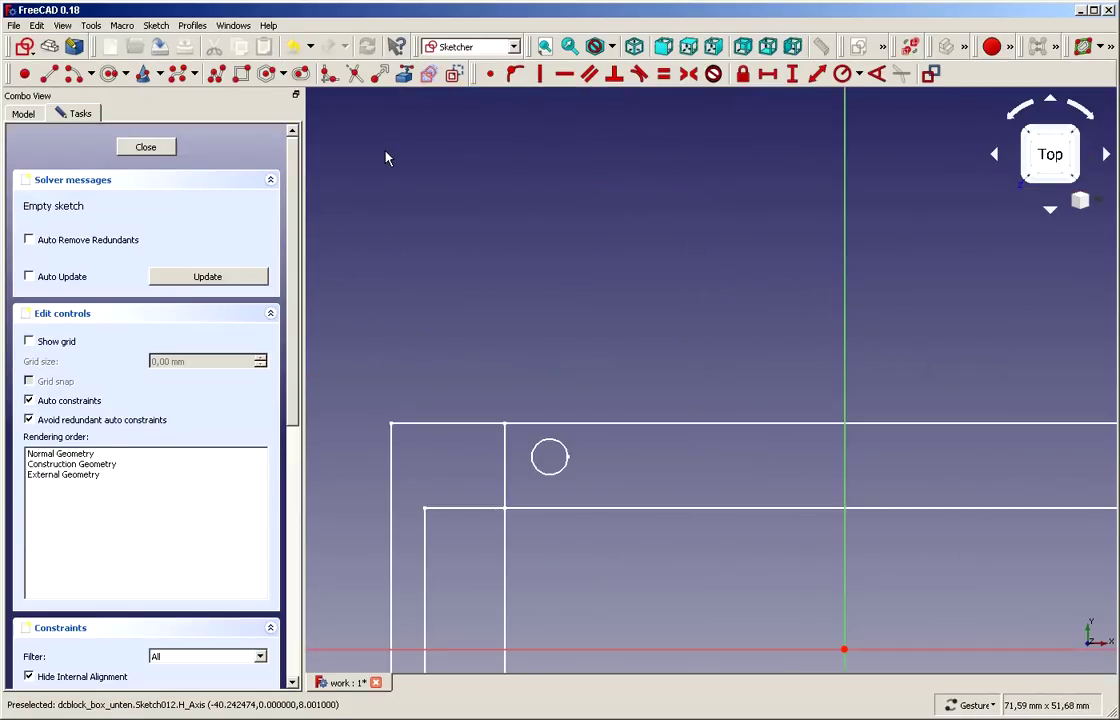
# - Link the Transfer sketch's upper-left hole circle into the new sketch as external geometry
pyautogui.scroll(2, 503, 333)
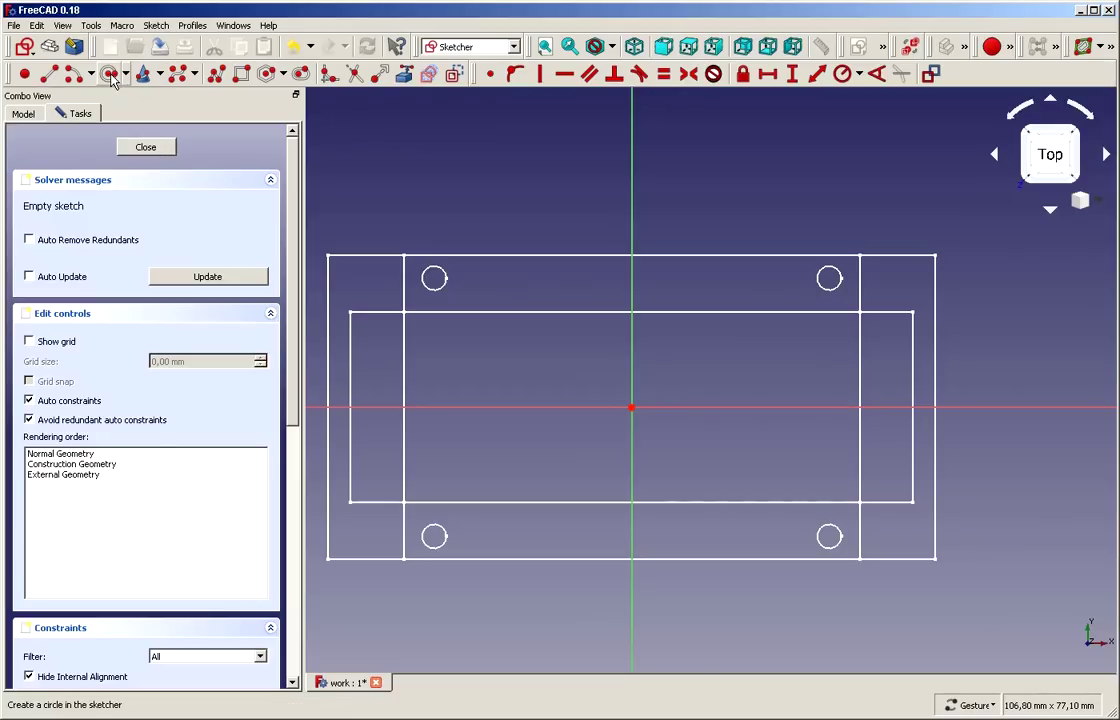
pyautogui.click(355, 70)
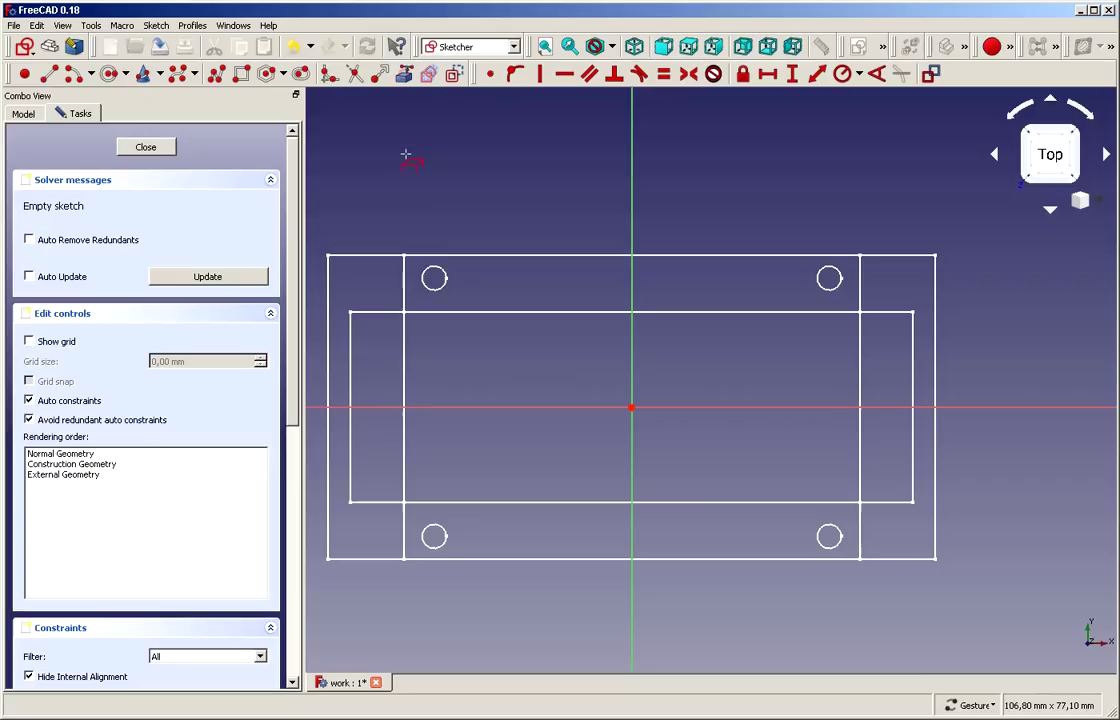
pyautogui.click(445, 277)
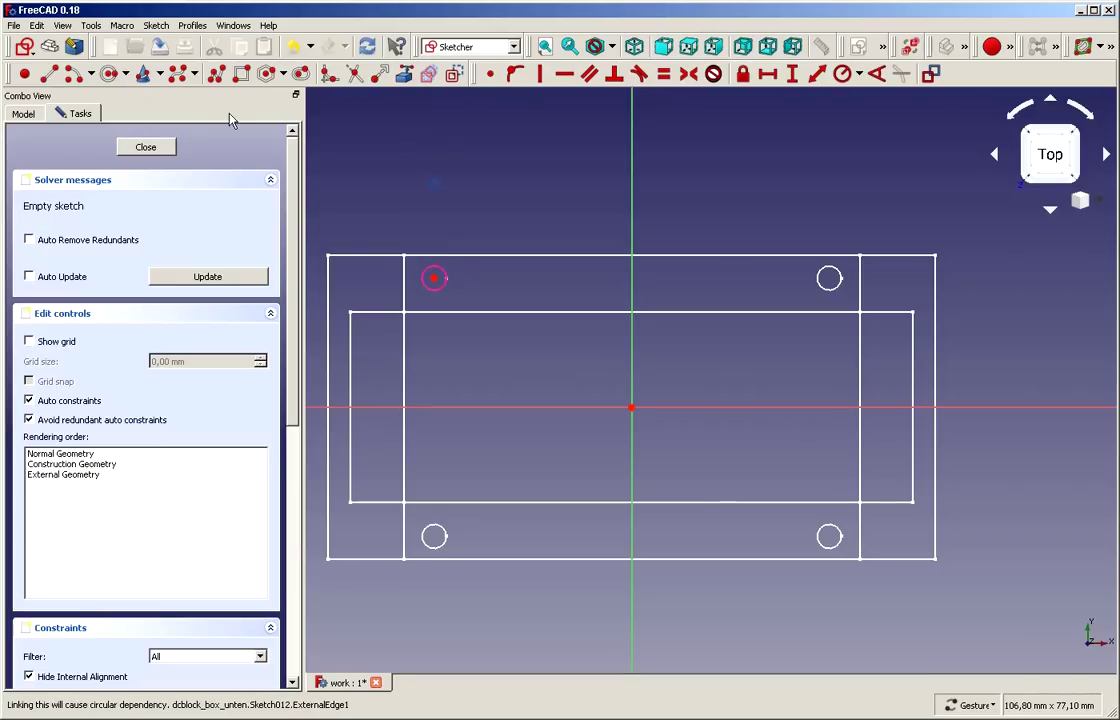
# - Draw a circle of about 2.3 mm radius centred on the linked hole circle
pyautogui.click(116, 76)
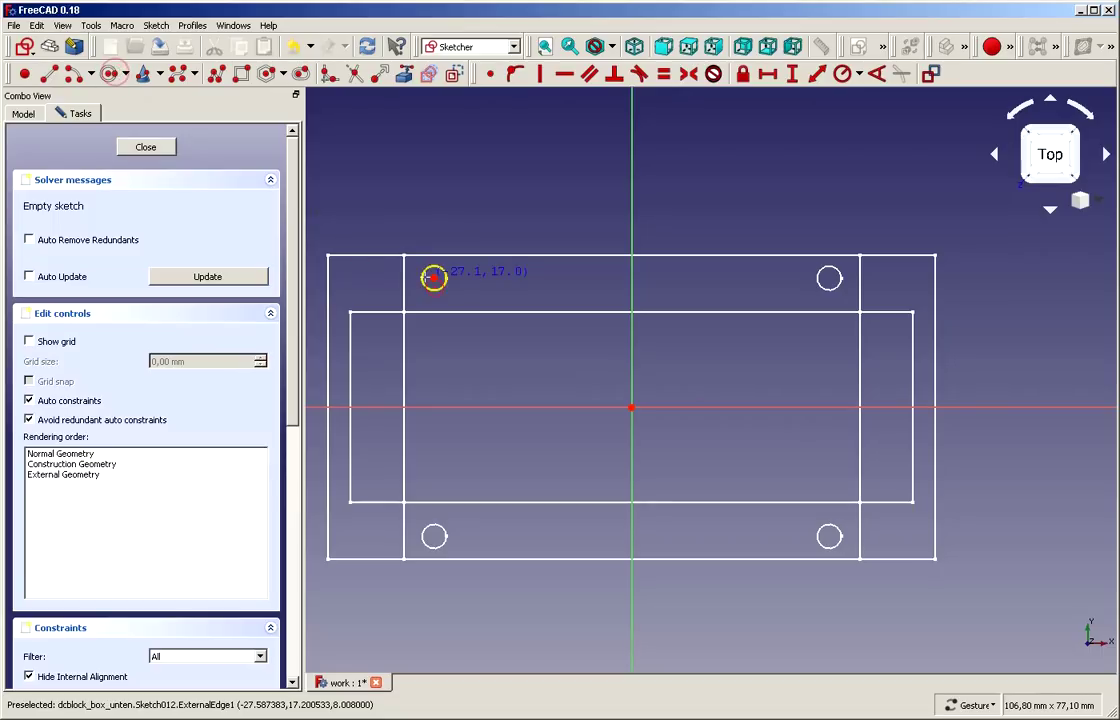
pyautogui.click(433, 277)
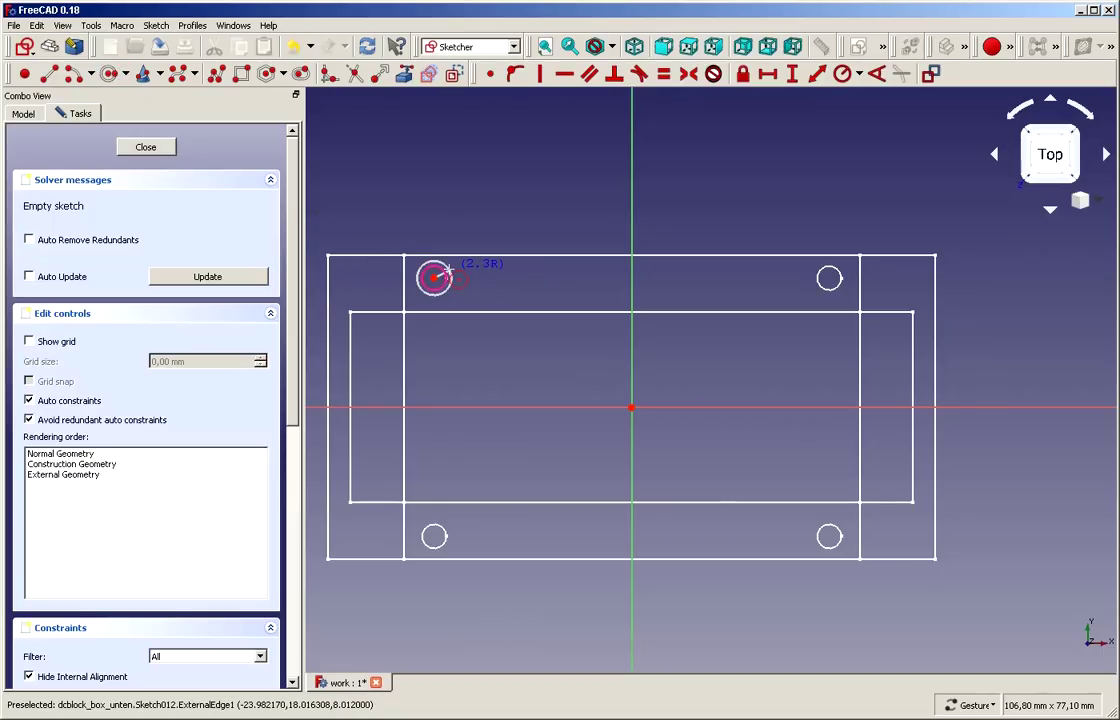
pyautogui.click(446, 266)
pyautogui.rightClick(444, 203)
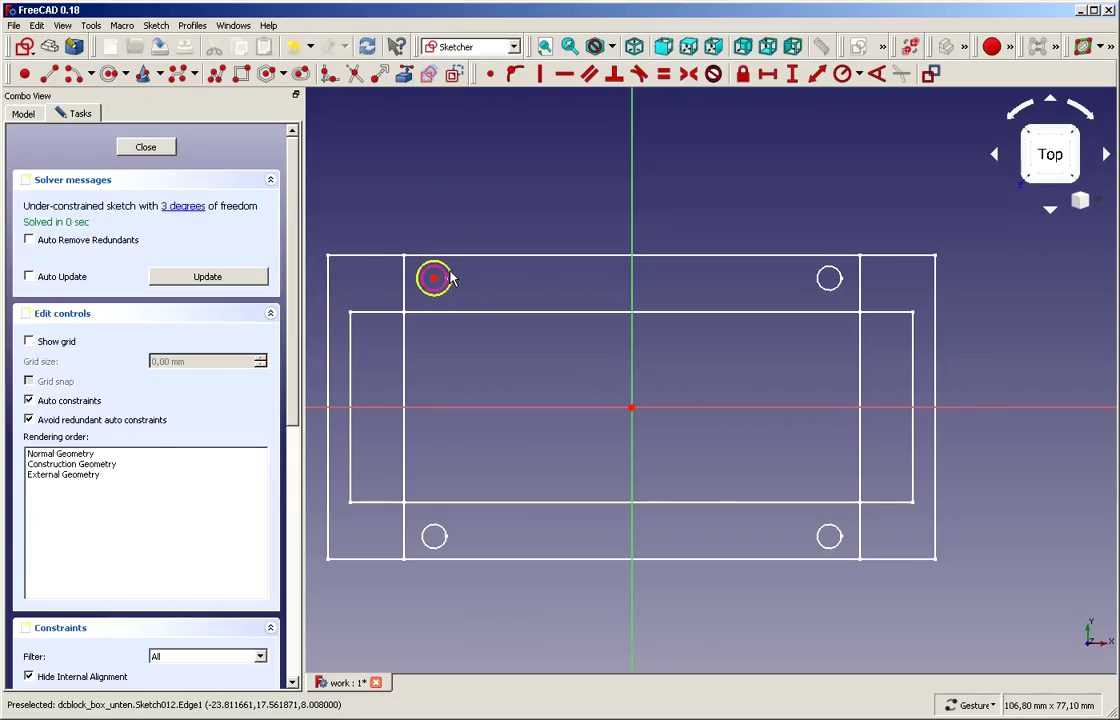
# - Constrain the new circle's radius to 1 mm
pyautogui.click(452, 276)
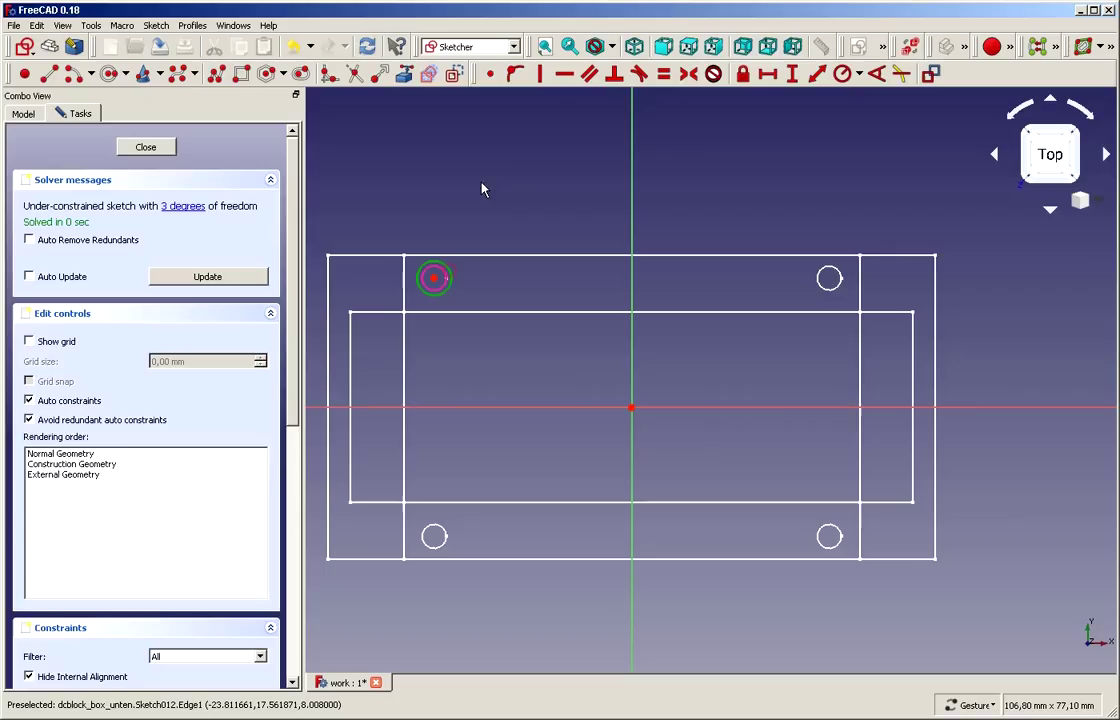
pyautogui.click(842, 74)
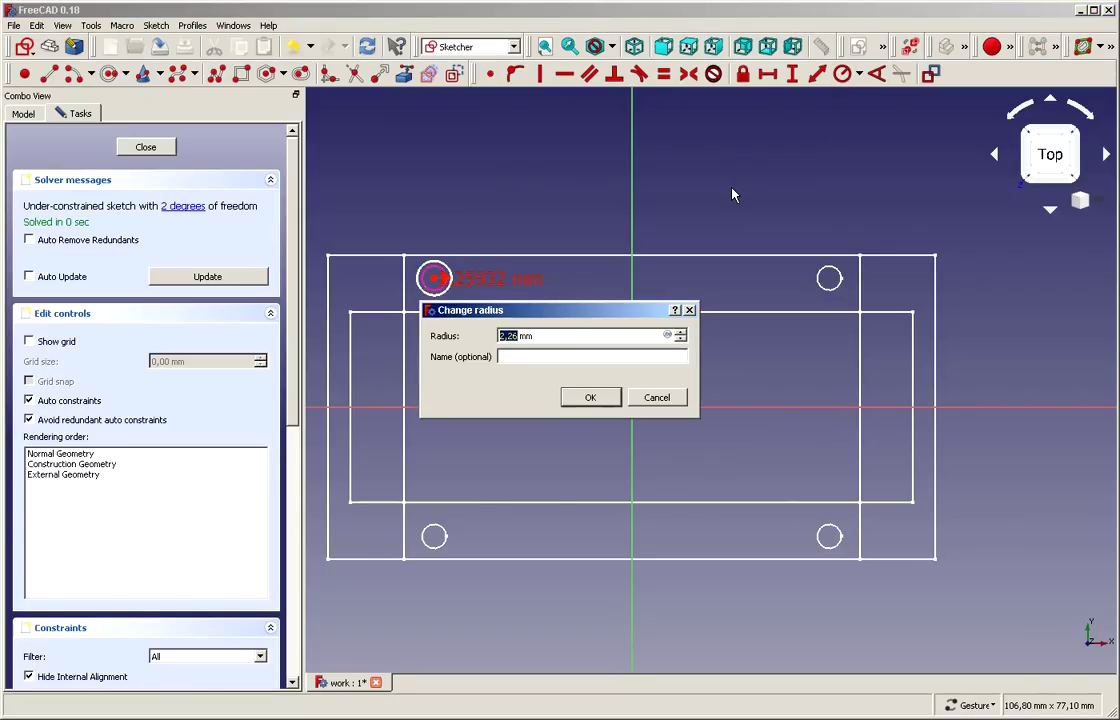
pyautogui.write('1')
pyautogui.click(591, 397)
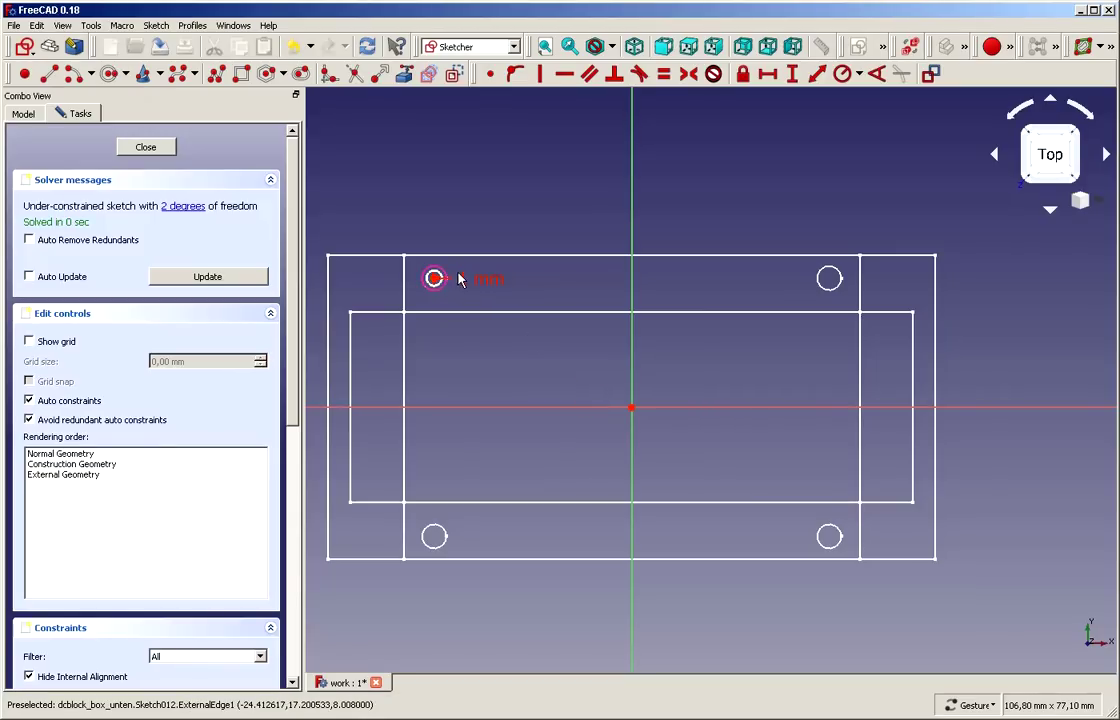
# - Move the circle's radius dimension label diagonally outside the block outline and close the sketch
pyautogui.scroll(4, 450, 300)
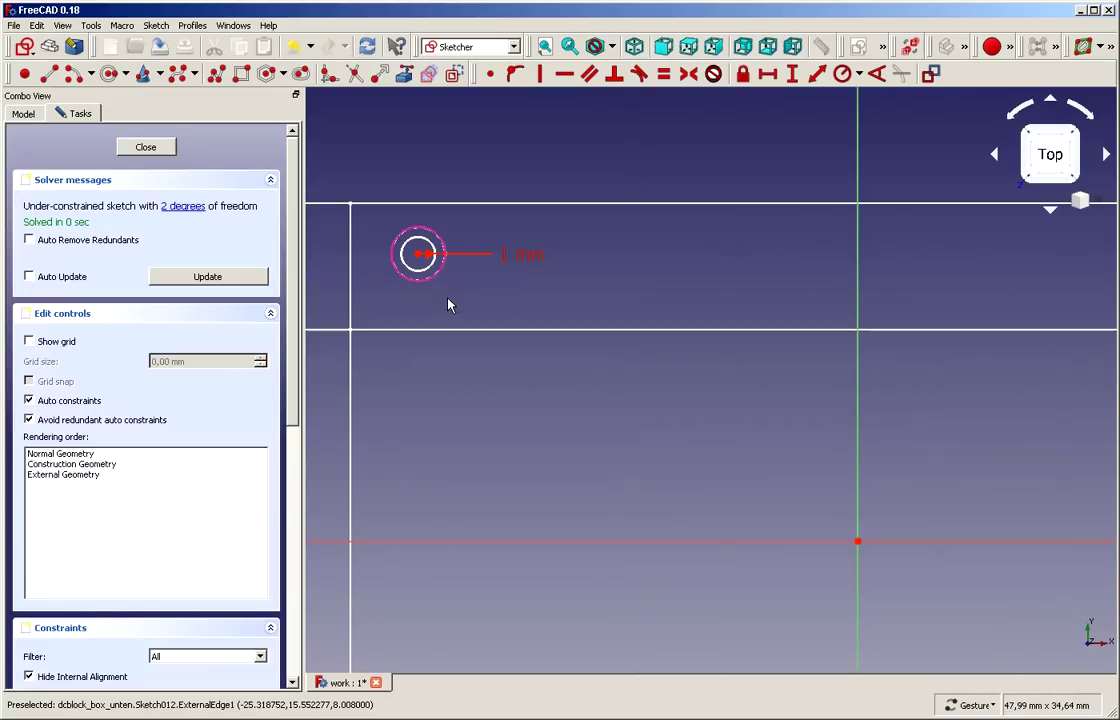
pyautogui.moveTo(465, 258); pyautogui.dragTo(520, 181)
pyautogui.scroll(-4, 502, 271)
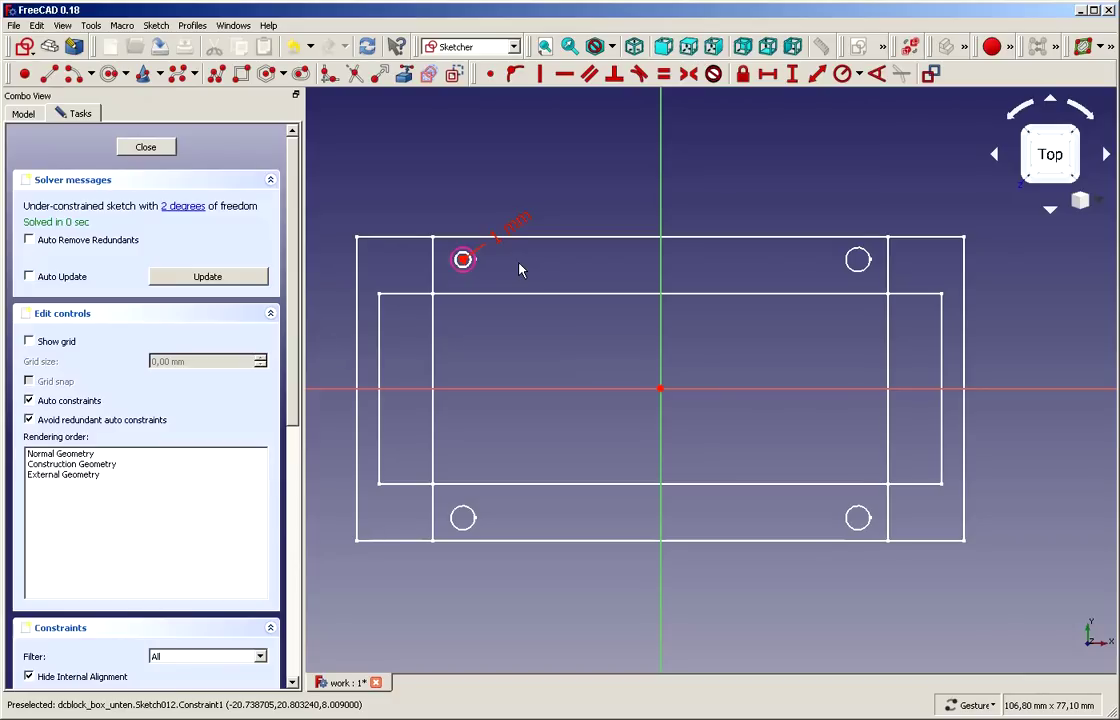
pyautogui.click(145, 150)
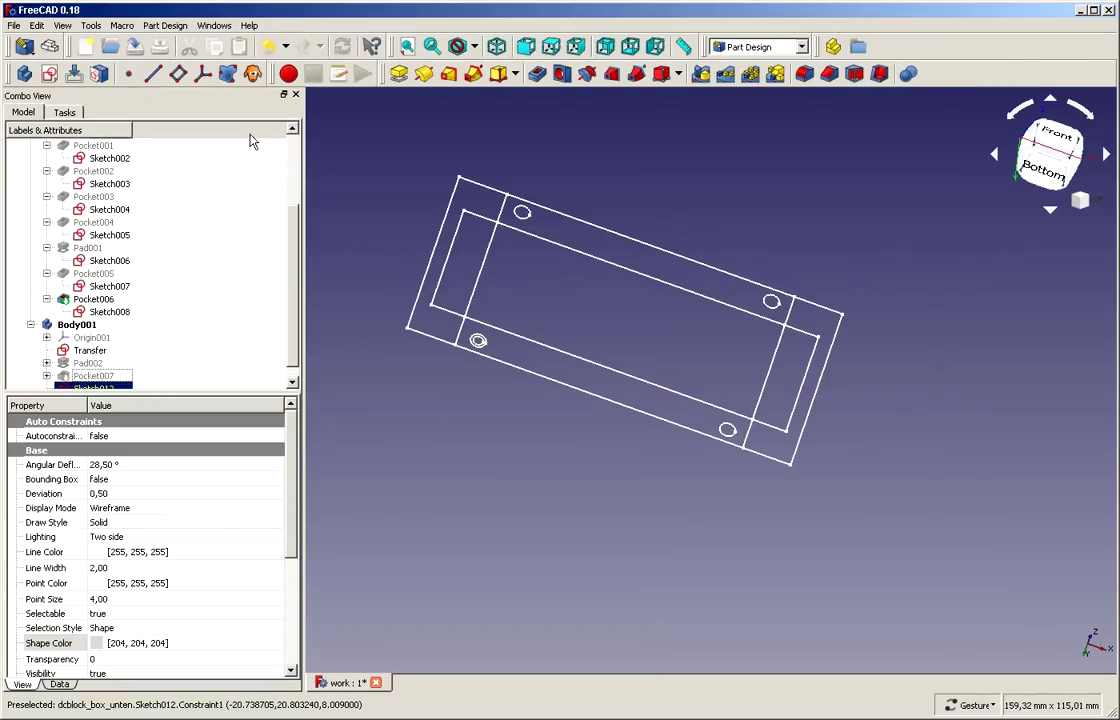
# - Pocket the screw hole sketch 15 mm deep in the reversed direction so it cuts into the block
pyautogui.click(537, 73)
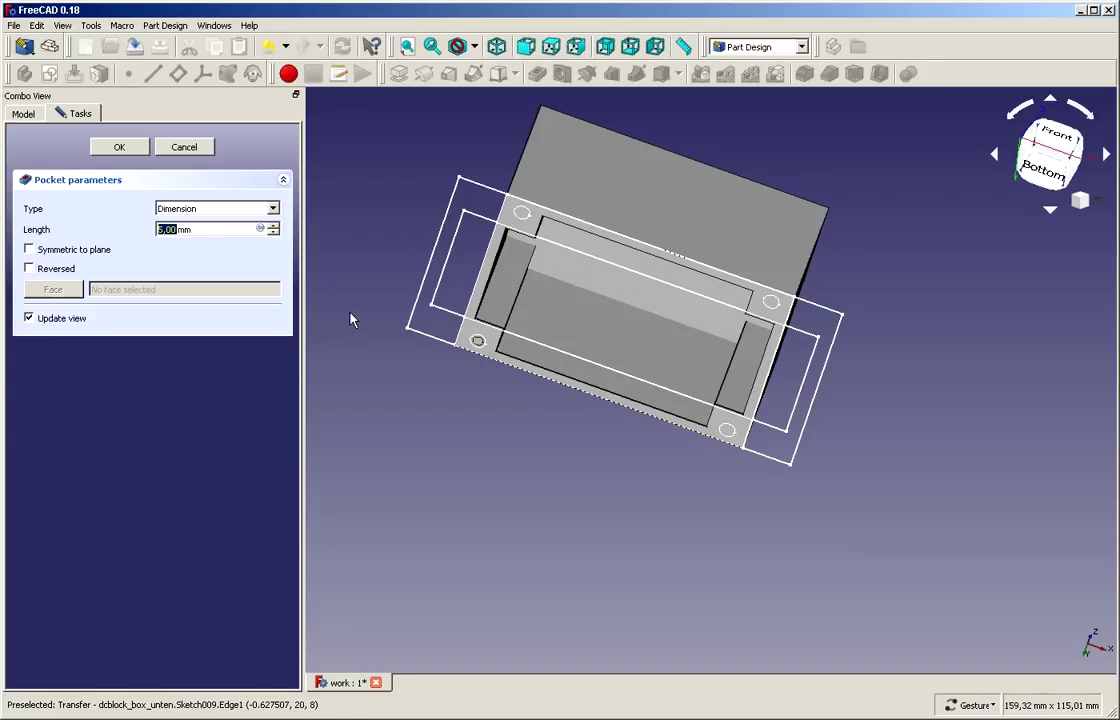
pyautogui.write('1')
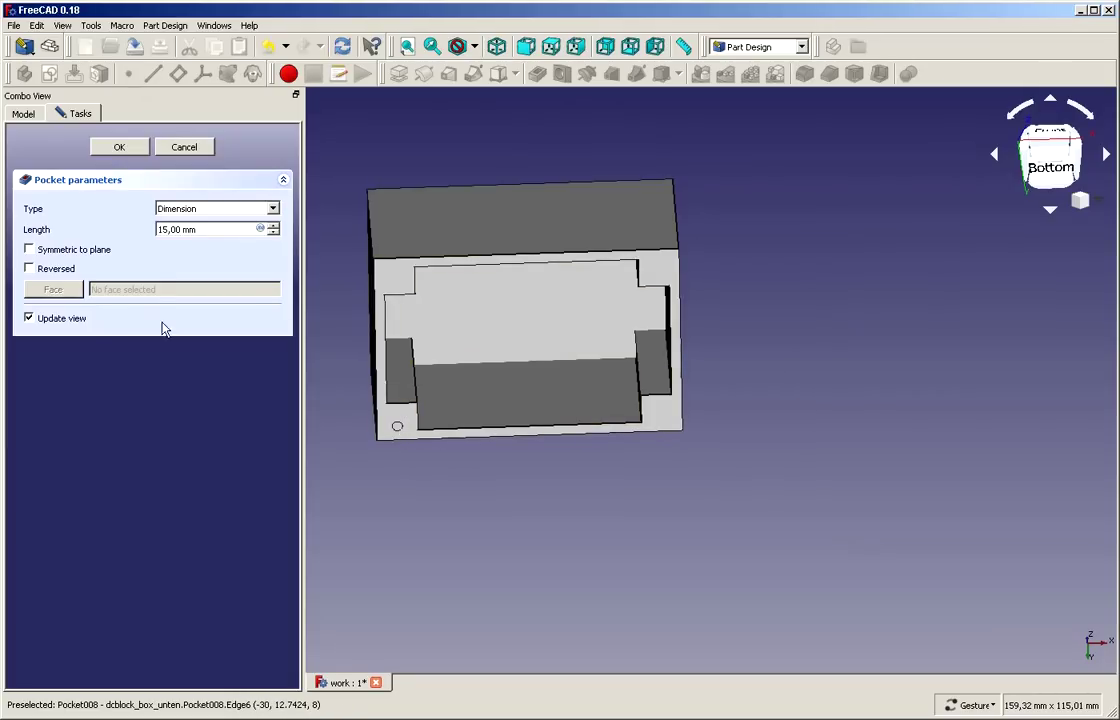
pyautogui.click(75, 274)
pyautogui.moveTo(370, 557); pyautogui.dragTo(300, 372)
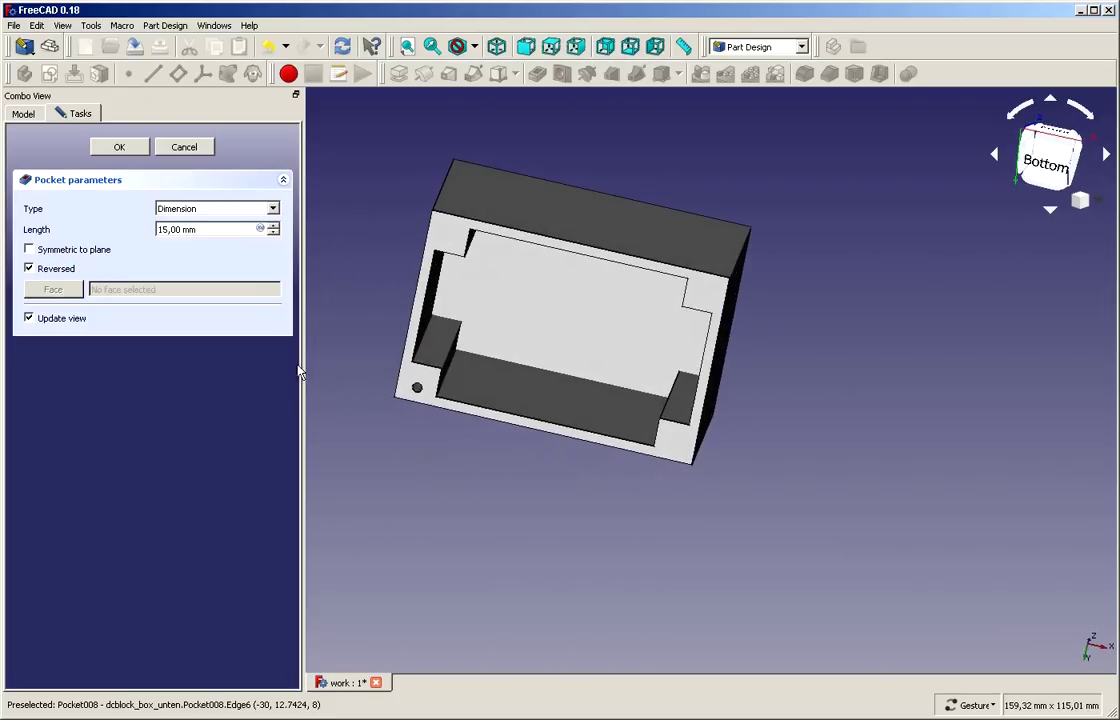
pyautogui.click(118, 148)
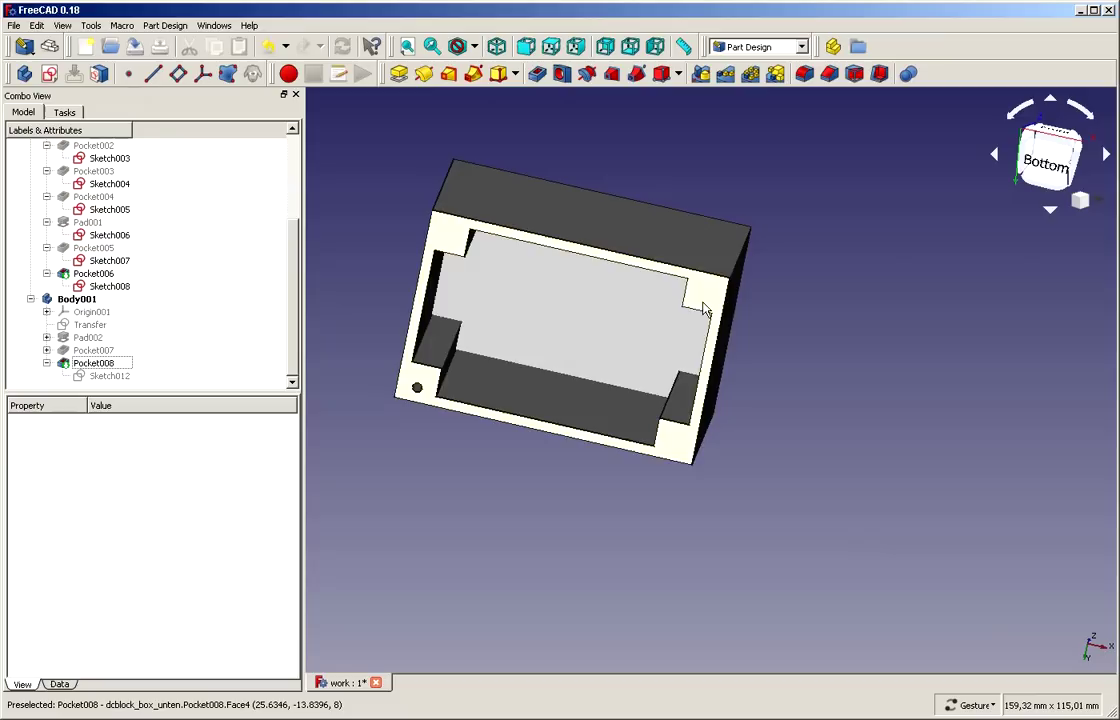
# - Start a MultiTransform of Pocket008 and add a mirrored transformation across the horizontal sketch axis
pyautogui.click(92, 362)
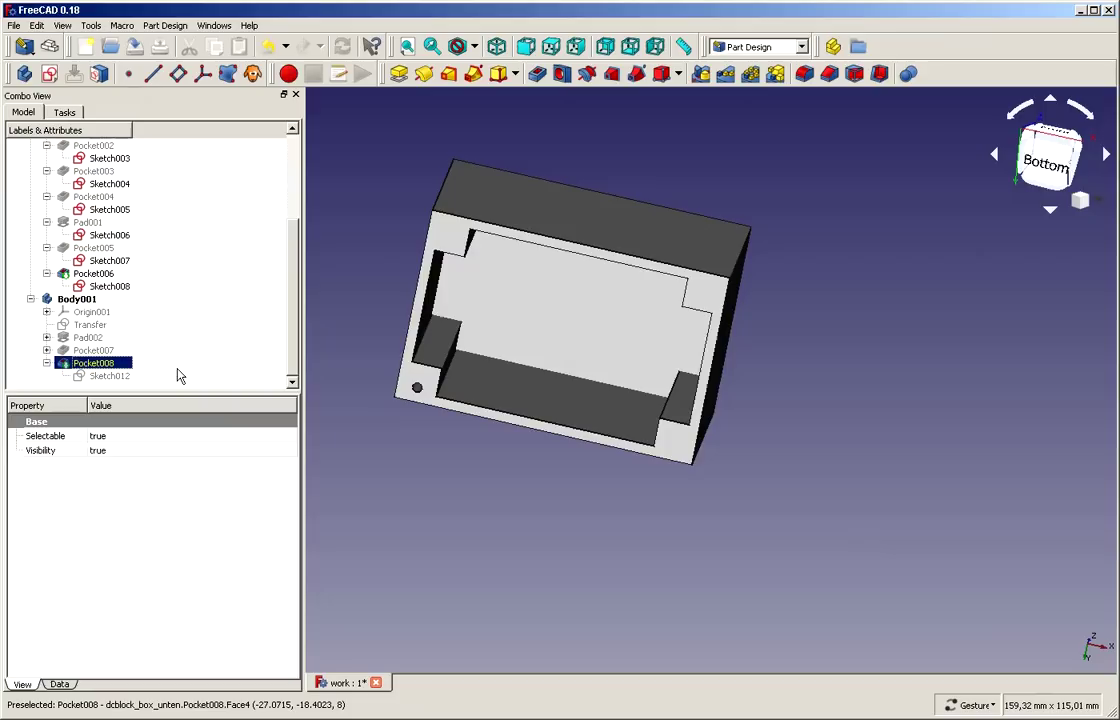
pyautogui.click(776, 75)
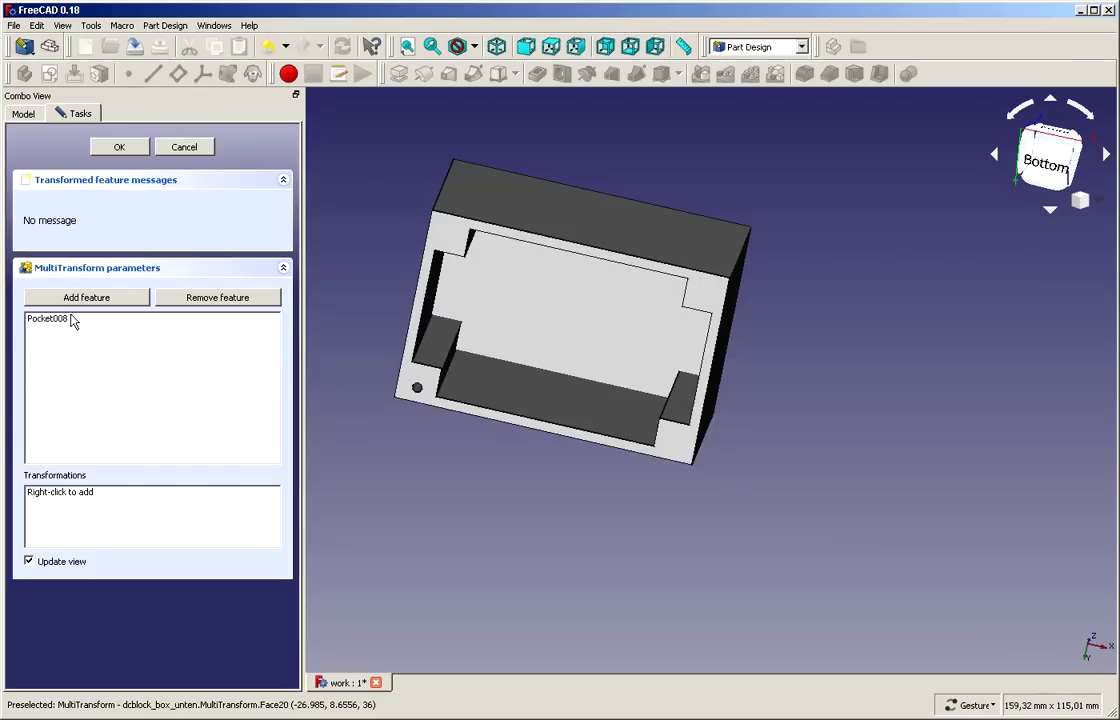
pyautogui.rightClick(112, 511)
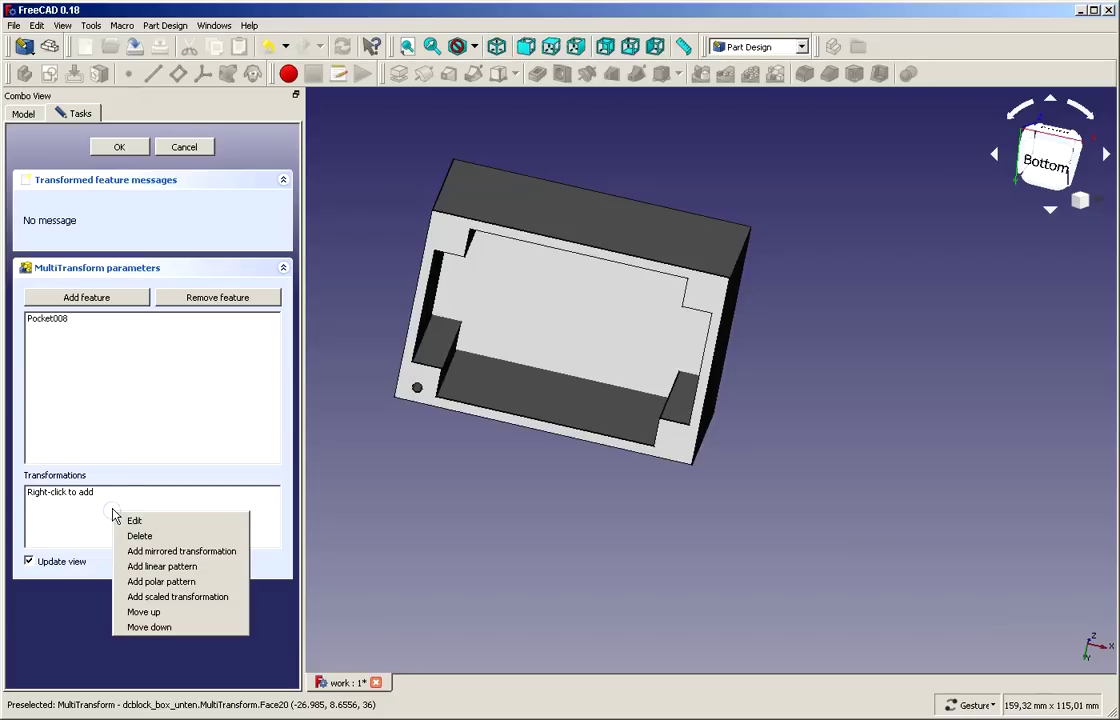
pyautogui.click(178, 552)
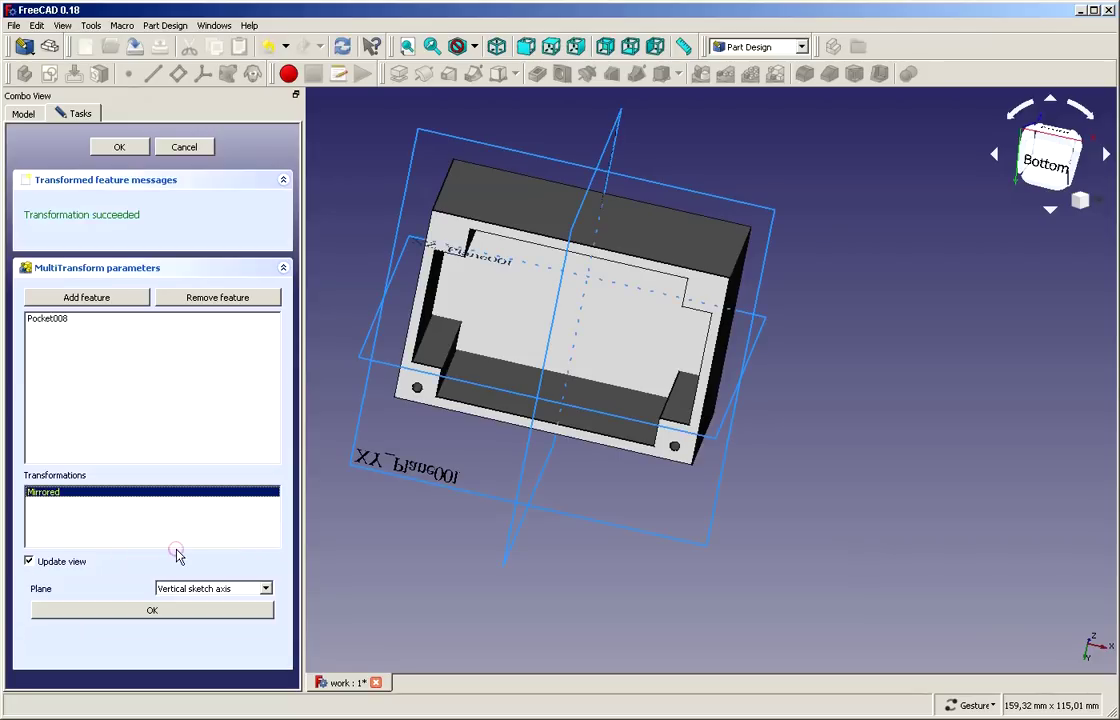
pyautogui.click(178, 590)
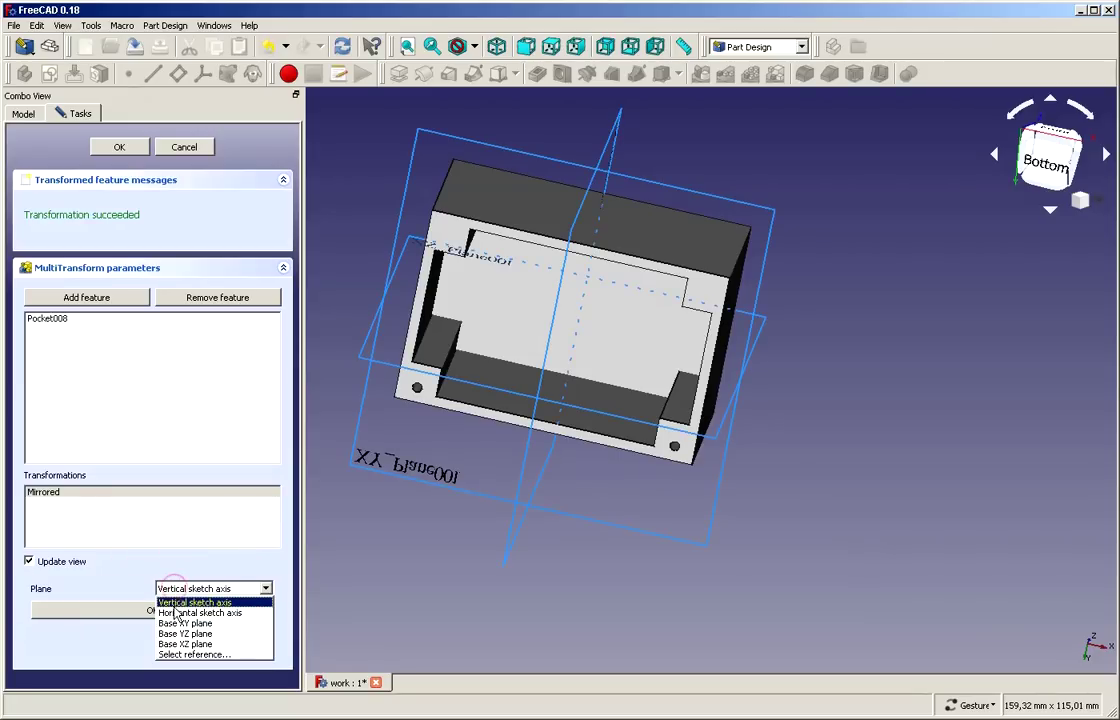
pyautogui.click(173, 613)
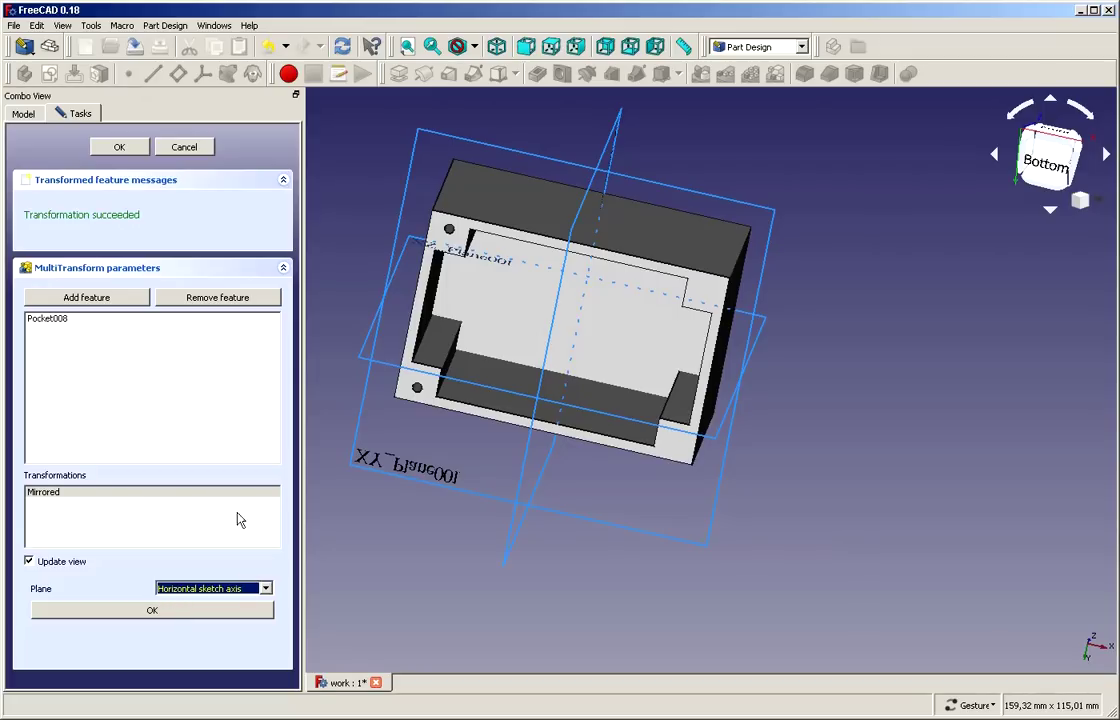
pyautogui.click(152, 610)
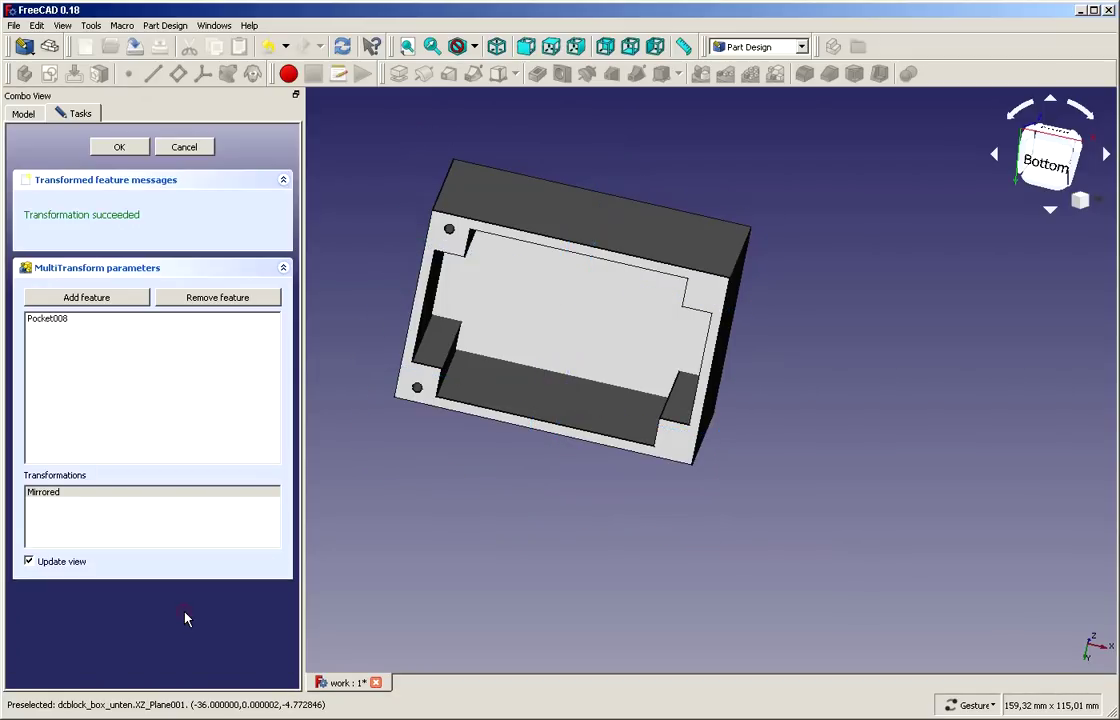
# - Add a second mirrored transformation across the vertical sketch axis and apply the MultiTransform to the screw hole
pyautogui.click(114, 521)
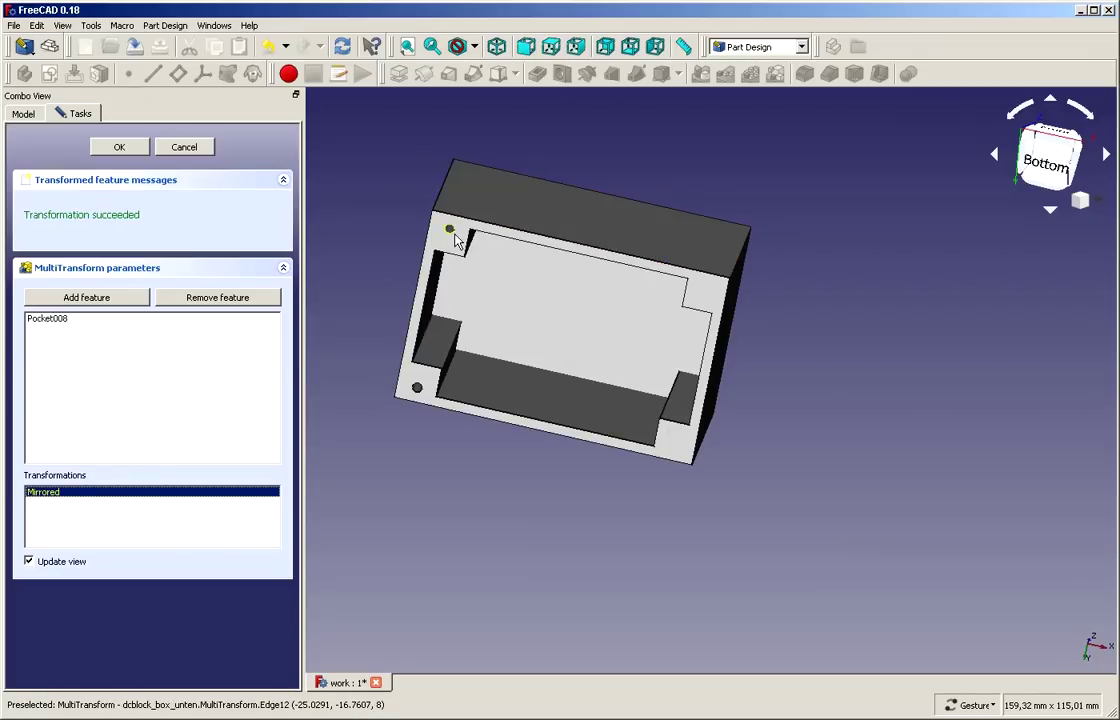
pyautogui.rightClick(168, 516)
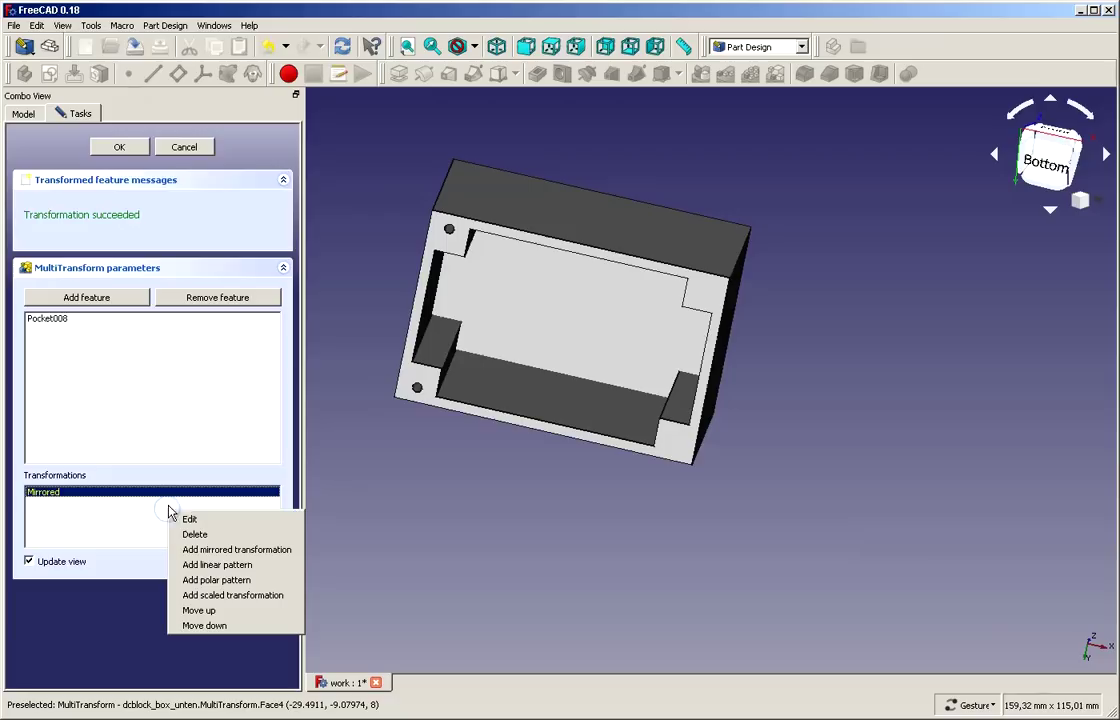
pyautogui.click(225, 556)
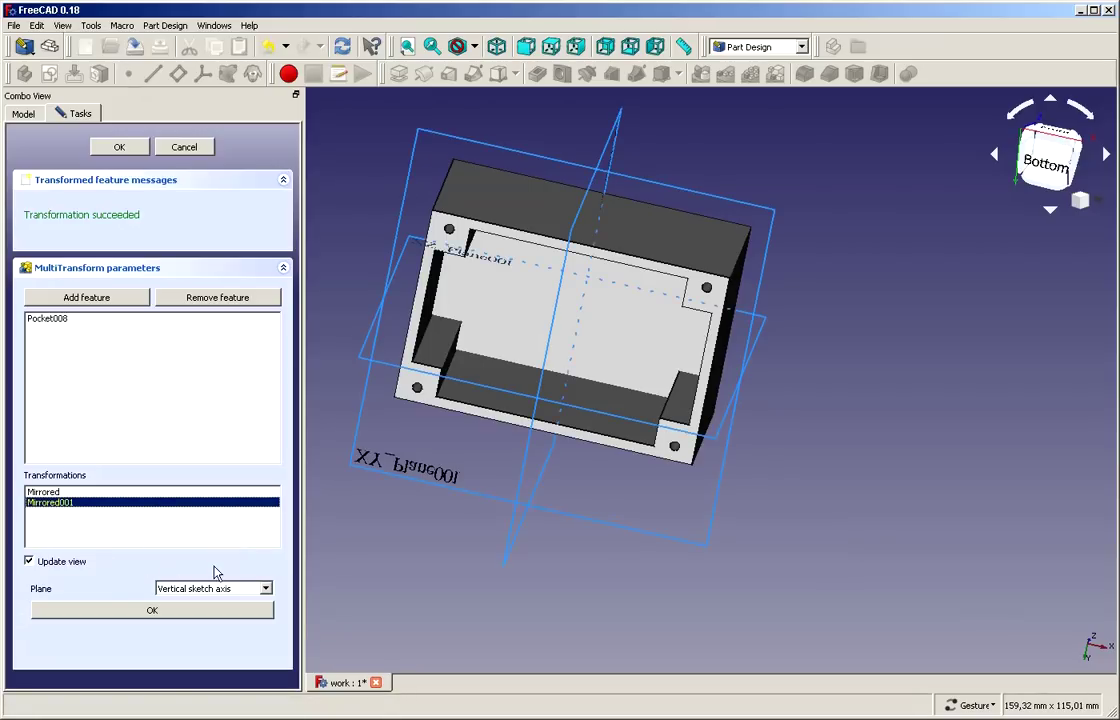
pyautogui.click(190, 594)
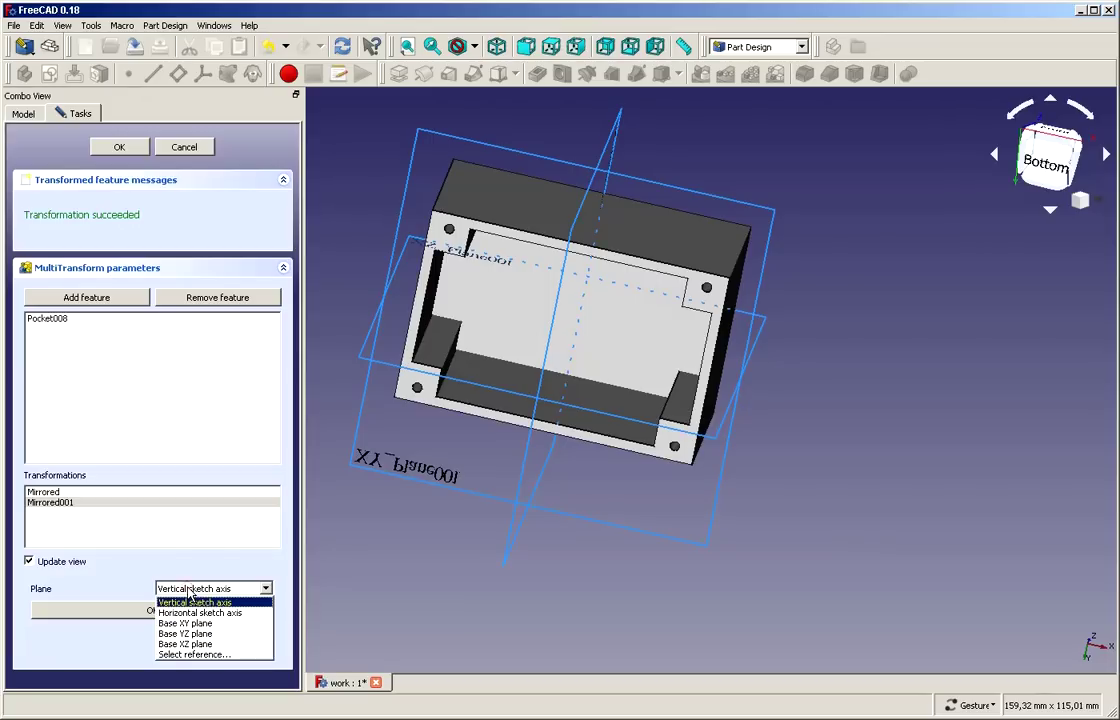
pyautogui.click(188, 599)
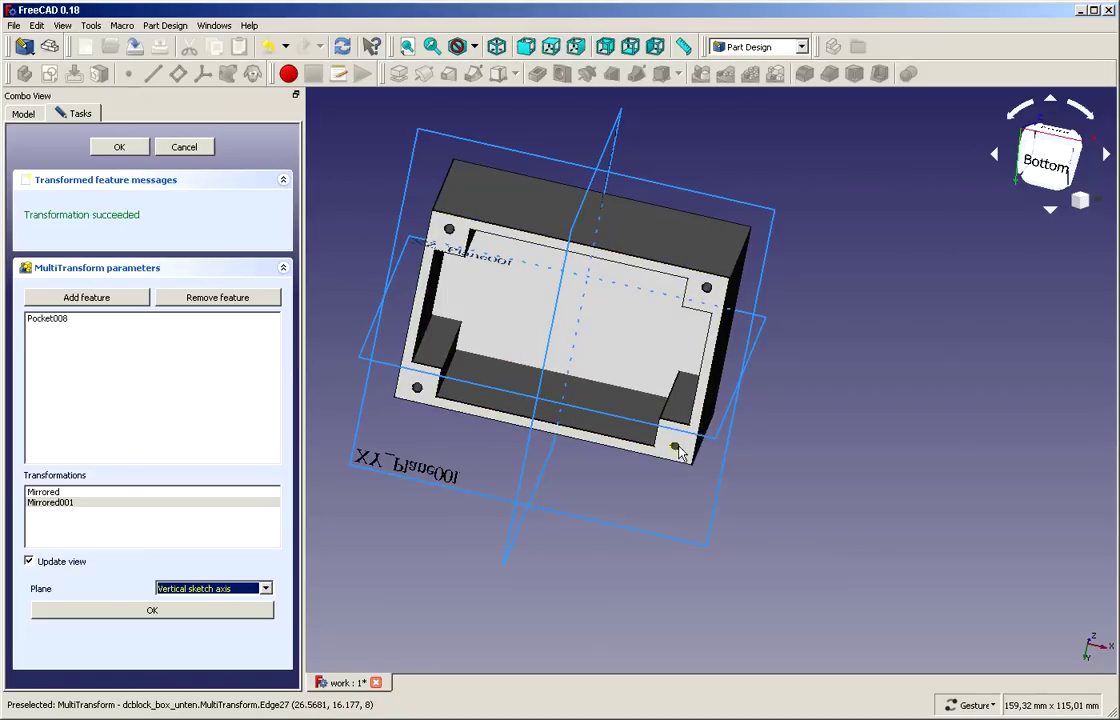
pyautogui.click(147, 612)
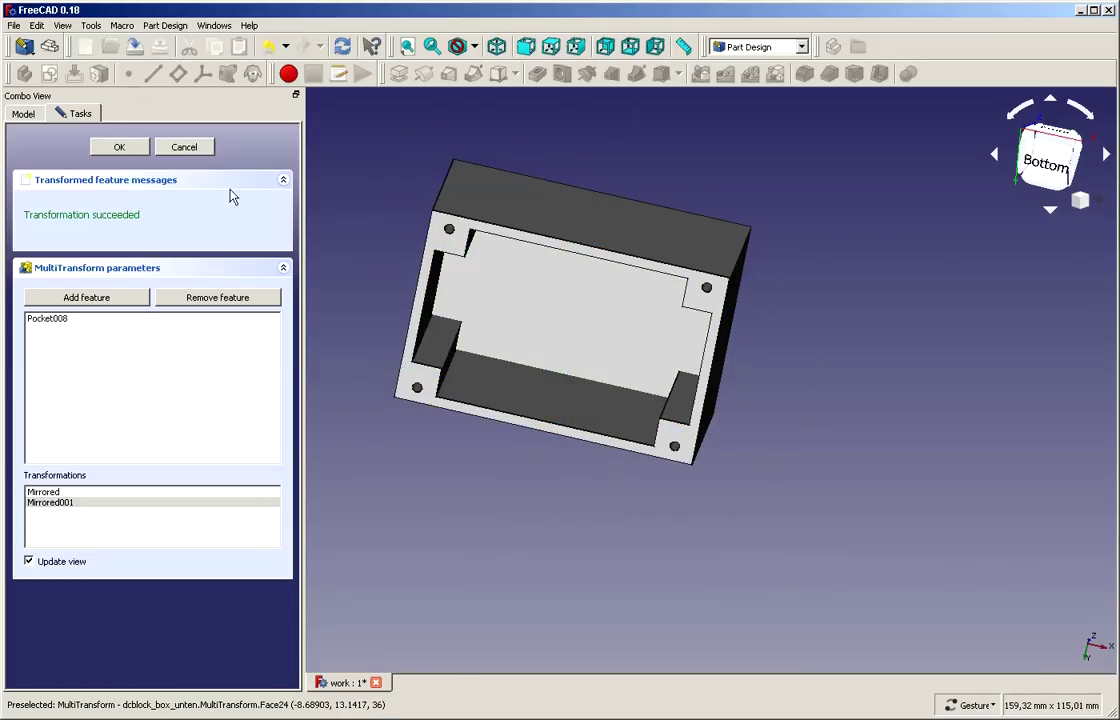
pyautogui.click(117, 146)
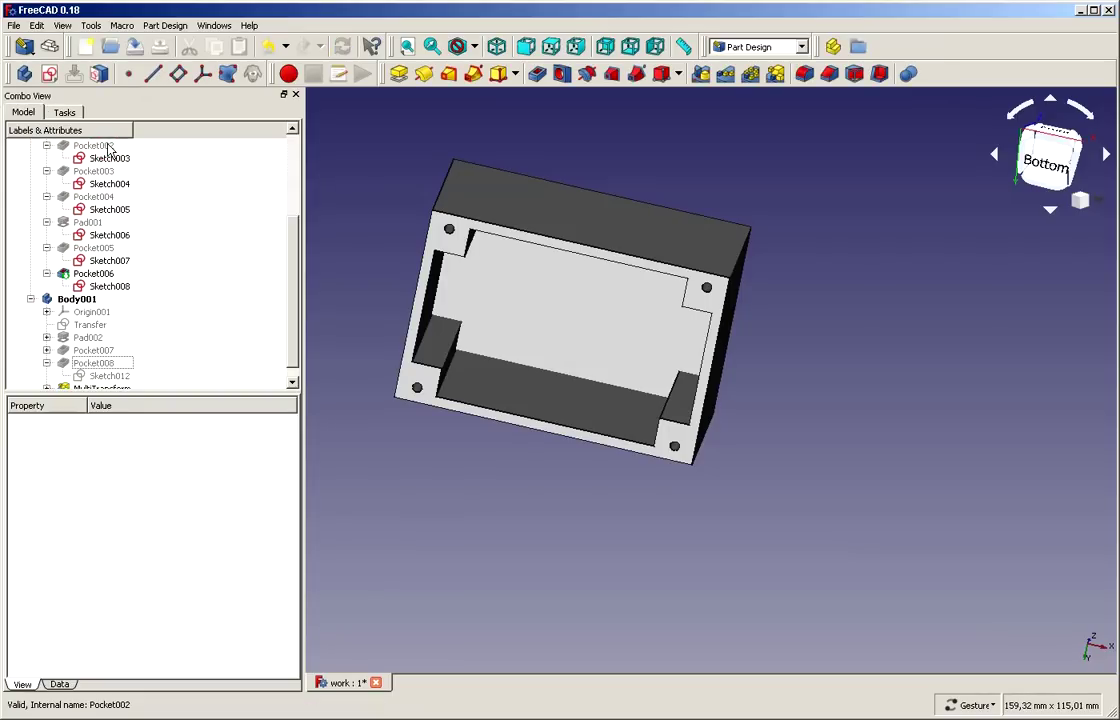
# - Inspect the corner holes from below and switch the model's display to wireframe
pyautogui.moveTo(538, 445); pyautogui.dragTo(650, 461)
pyautogui.scroll(5, 525, 542)
pyautogui.scroll(-5, 525, 542)
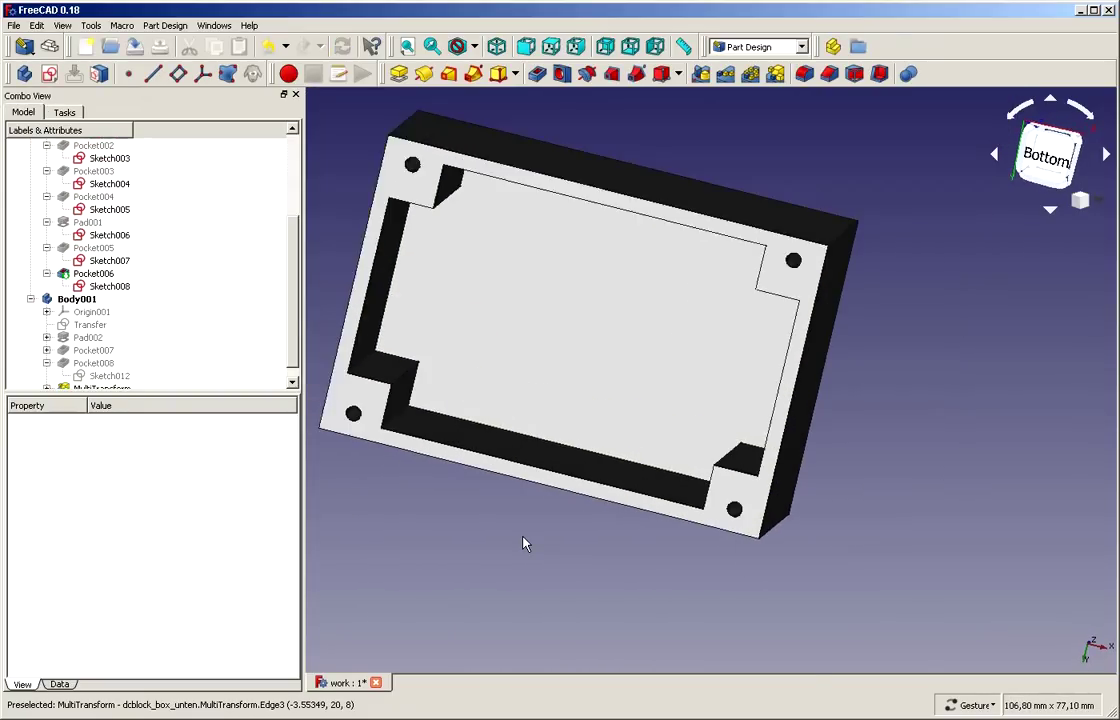
pyautogui.click(475, 47)
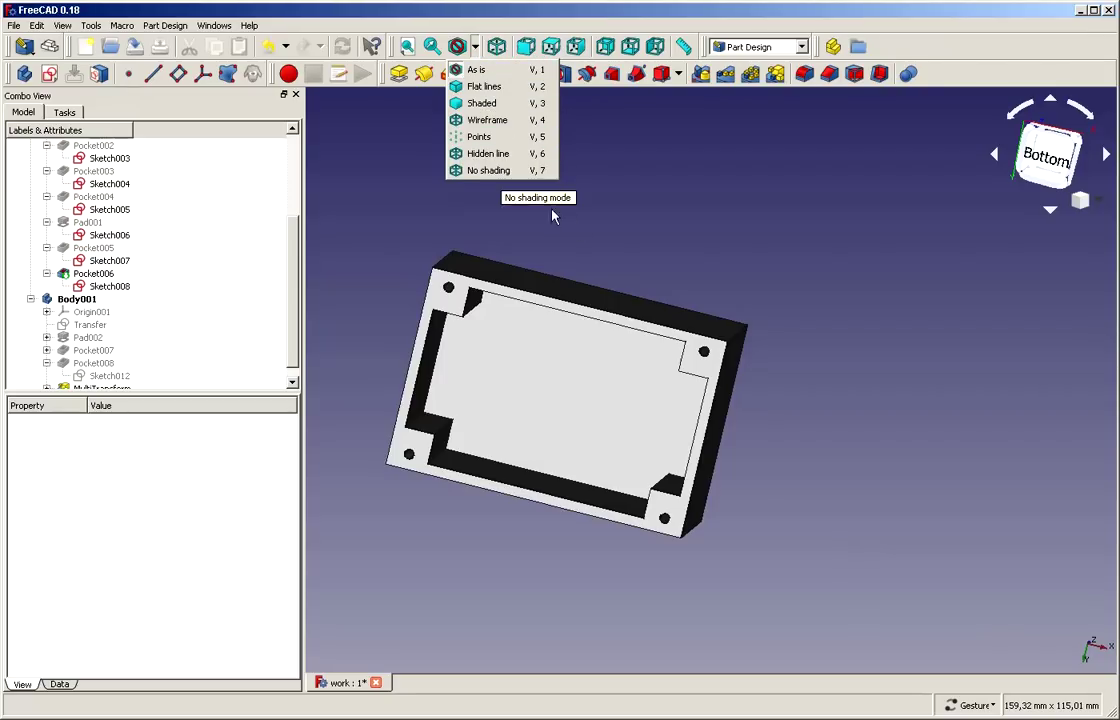
pyautogui.click(495, 119)
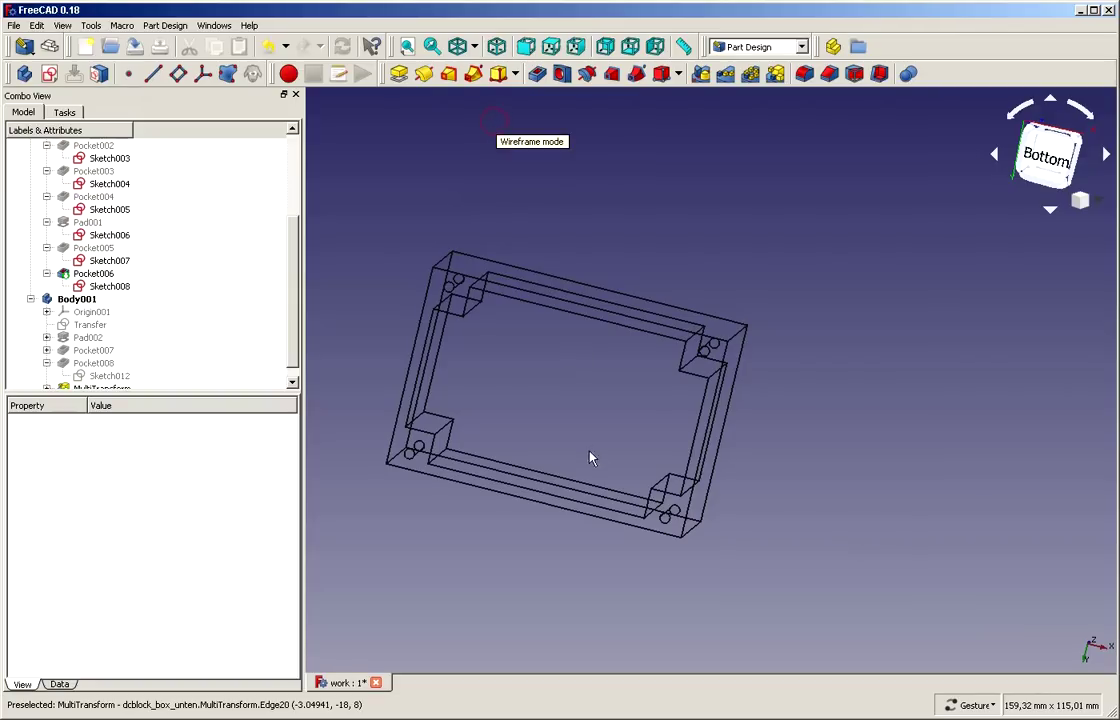
# - Fillet the four protruding corner edges of the cross-shaped pocket beside the screw holes with a 3 mm radius
pyautogui.click(475, 310)
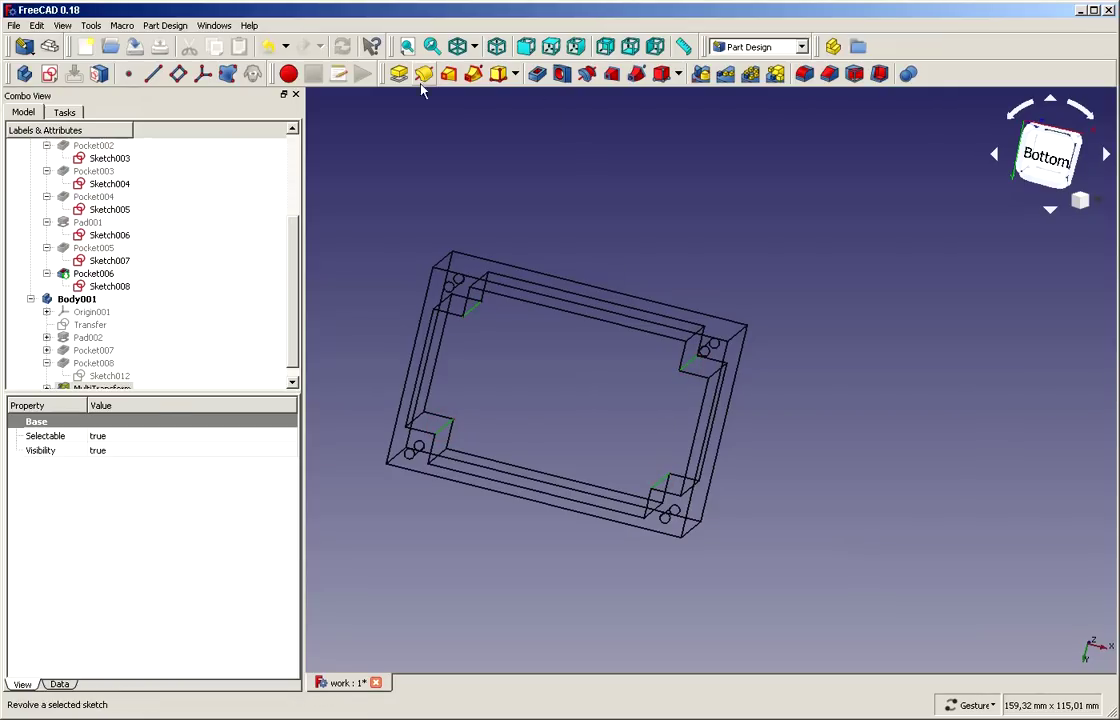
pyautogui.click(805, 74)
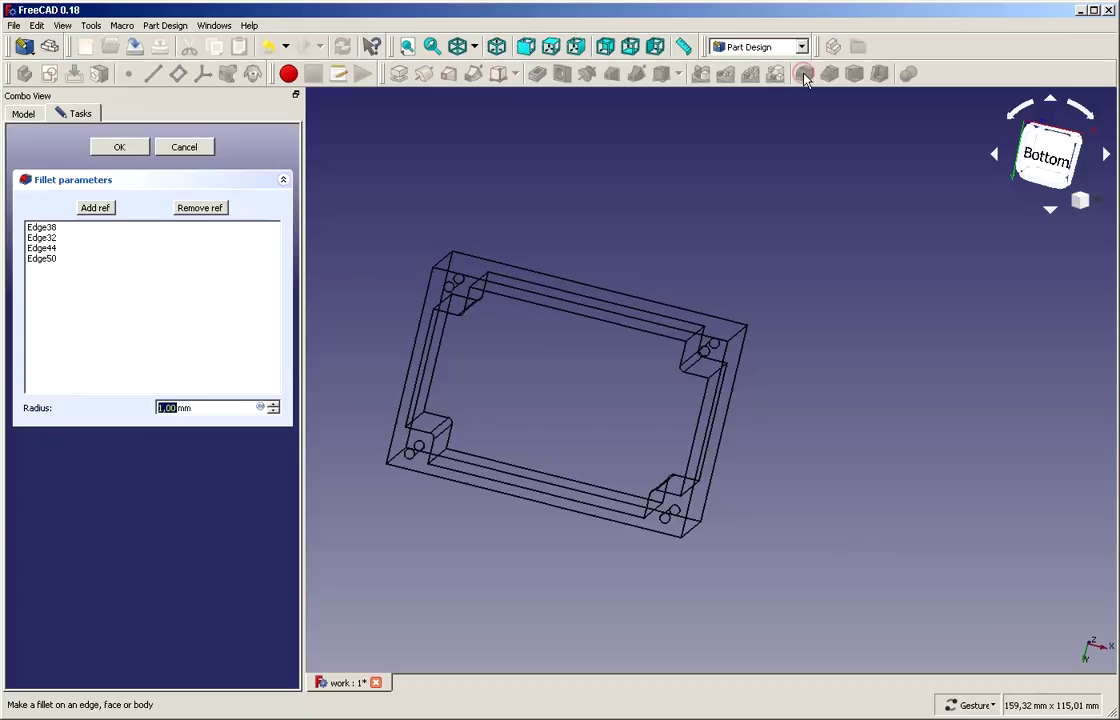
pyautogui.write('2')
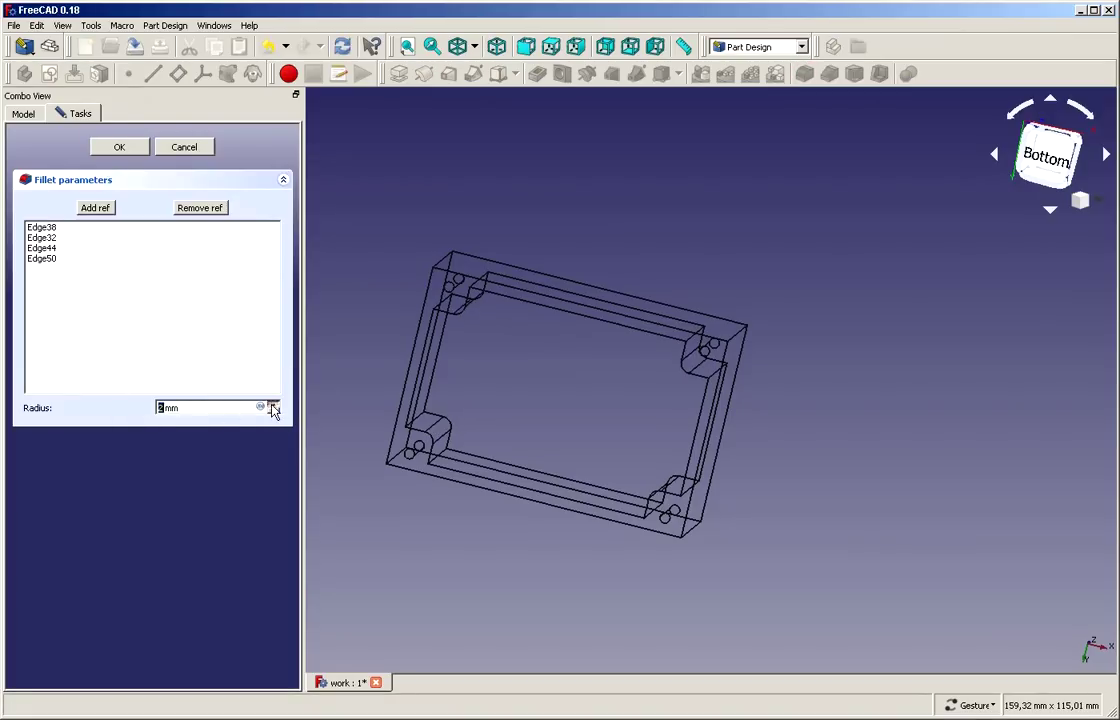
pyautogui.click(273, 405)
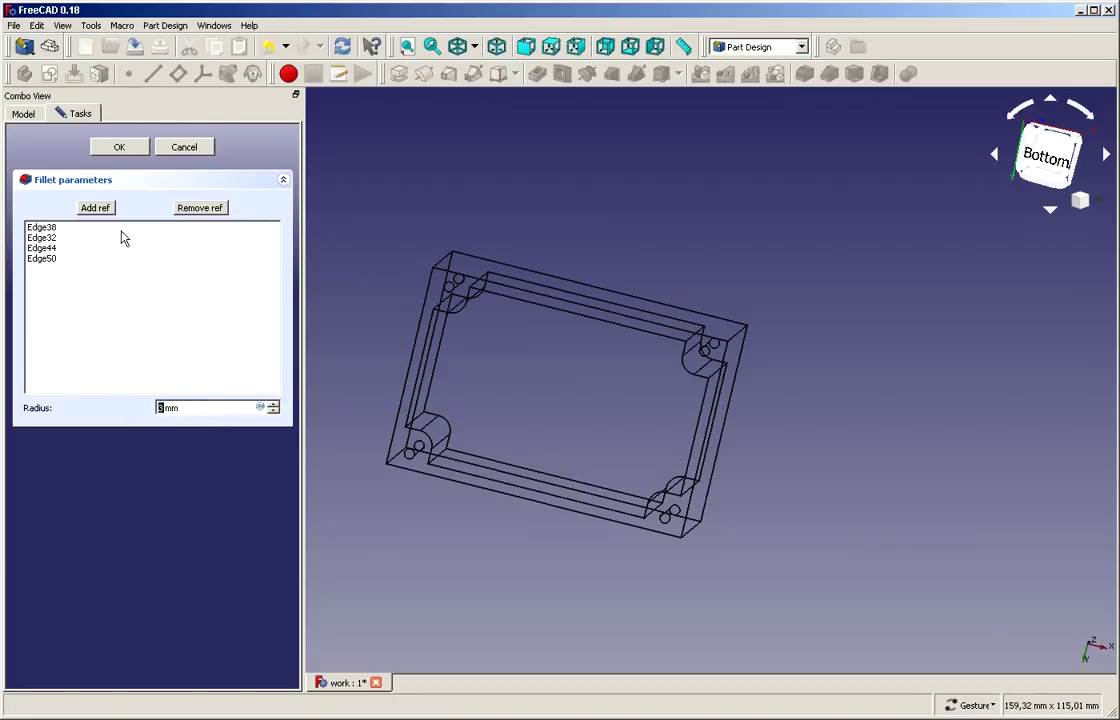
pyautogui.click(117, 148)
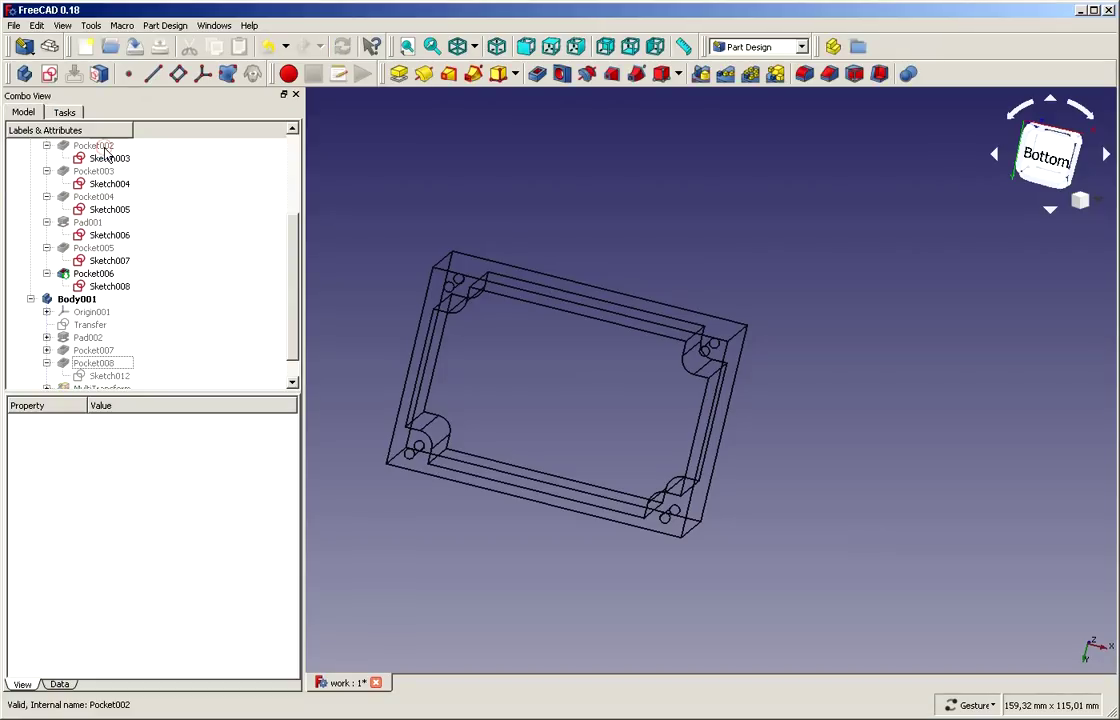
# - Fillet the four outer vertical corner edges of the hollowed block with a 1 mm radius
pyautogui.click(448, 253)
pyautogui.click(745, 327)
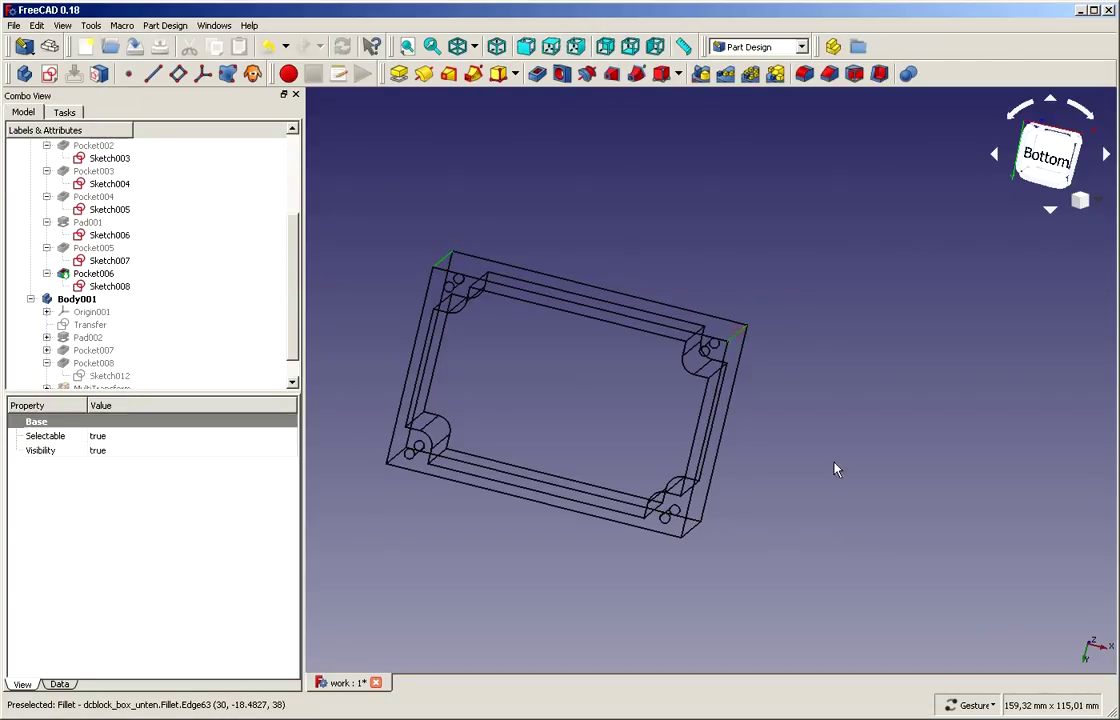
pyautogui.click(686, 533)
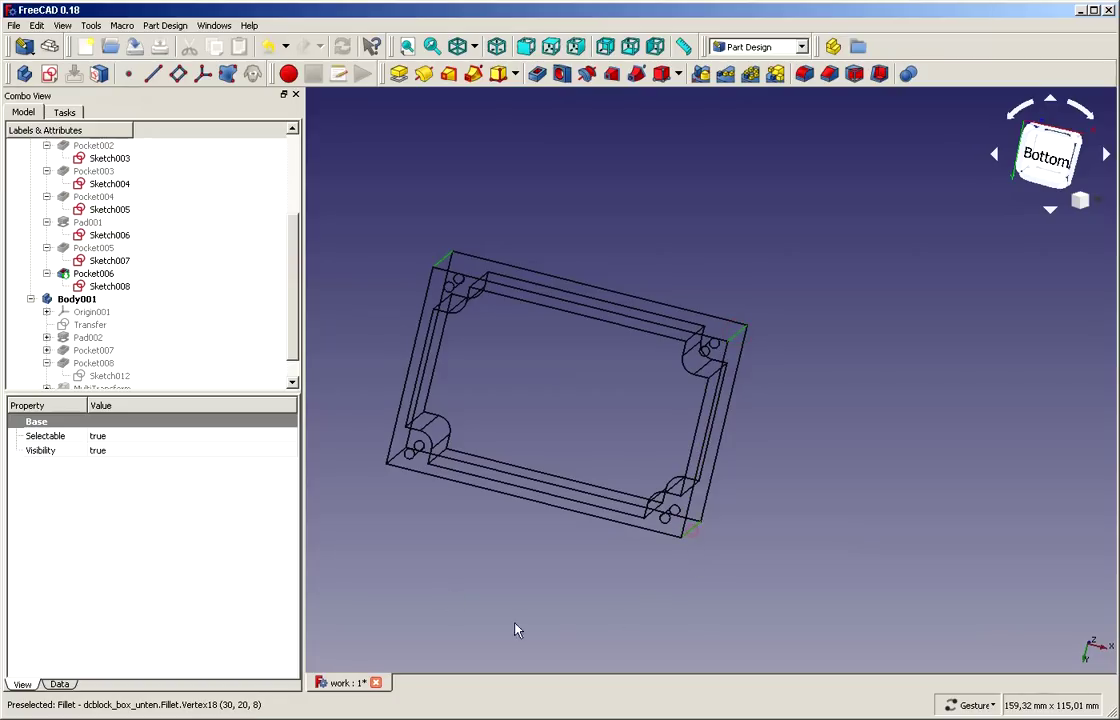
pyautogui.click(390, 460)
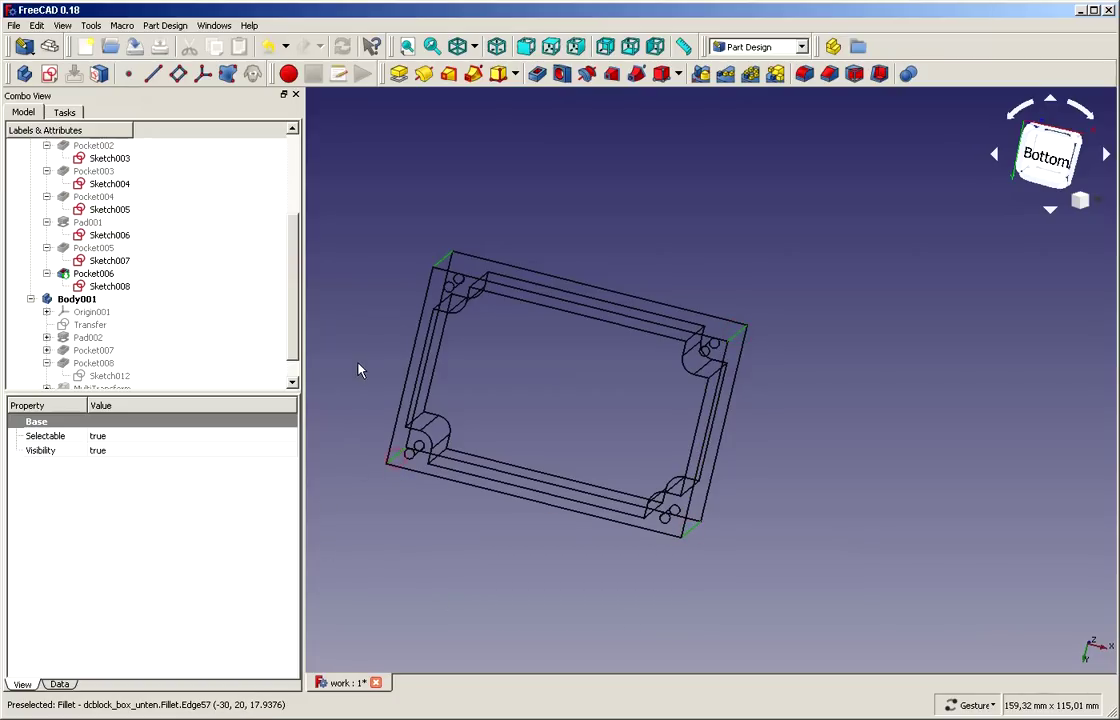
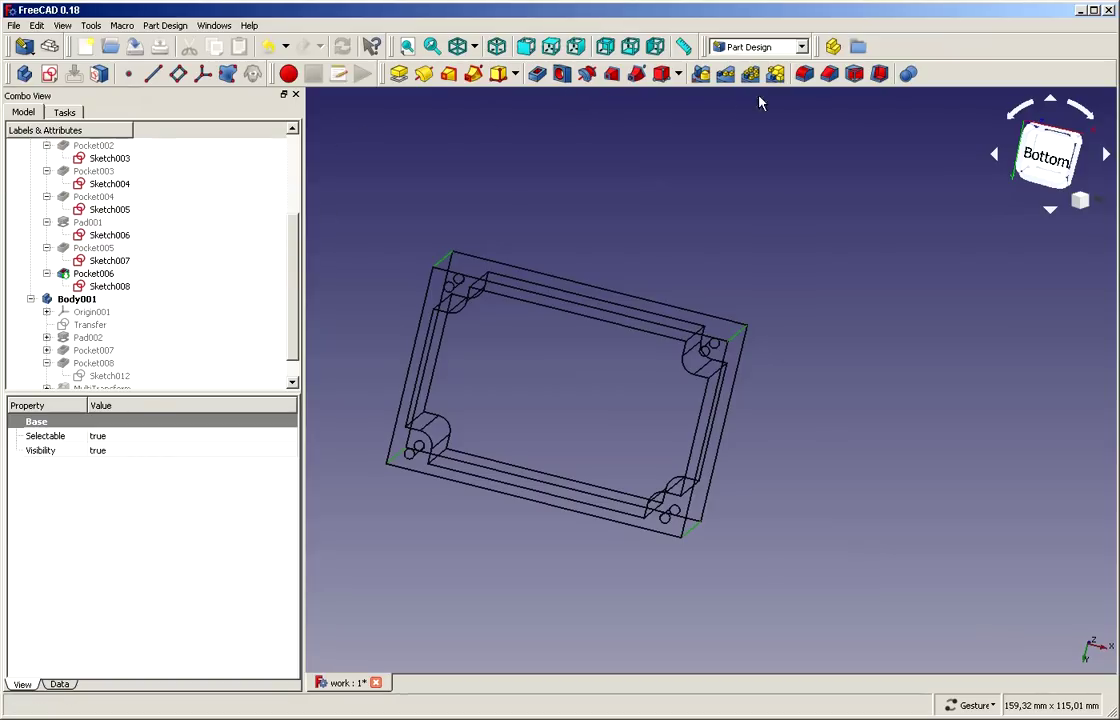
pyautogui.click(804, 74)
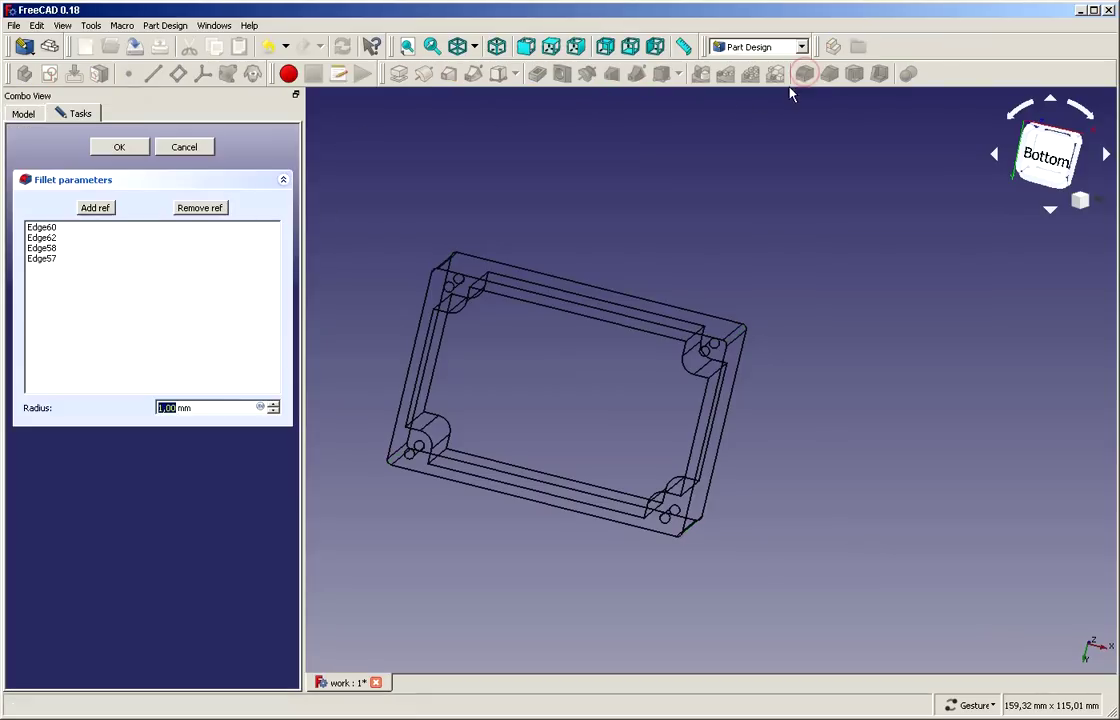
pyautogui.click(120, 147)
# - Restore the As is display mode, check the hollow underside and set the view to isometric
pyautogui.moveTo(618, 602); pyautogui.dragTo(650, 527)
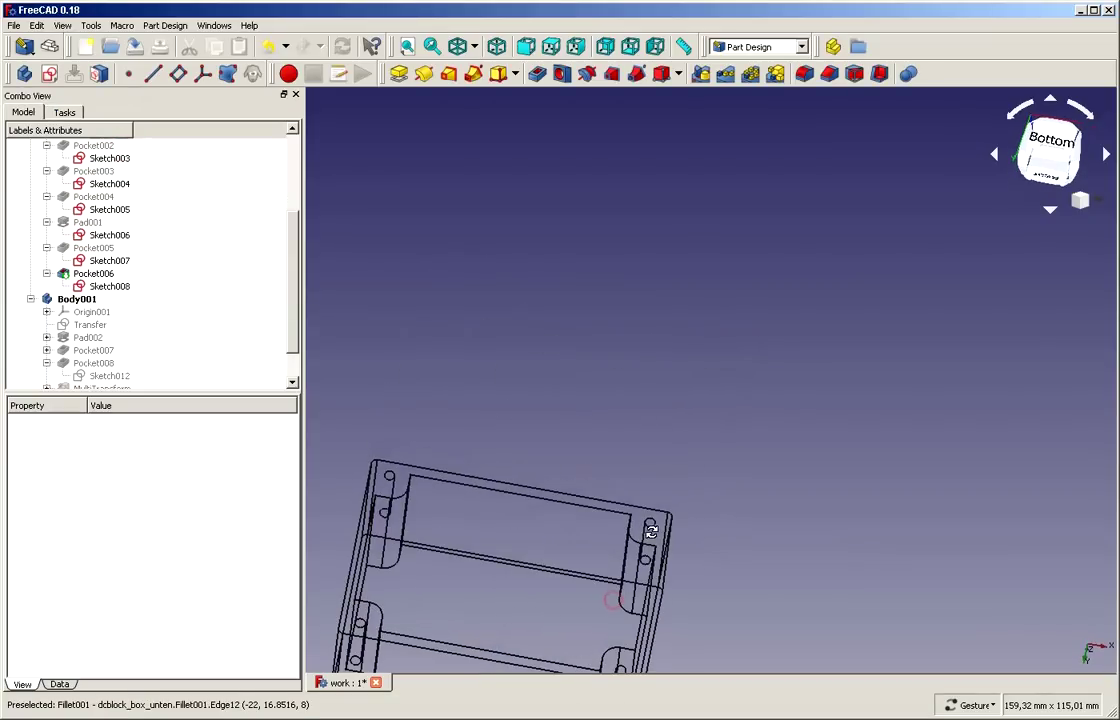
pyautogui.scroll(-4, 518, 432)
pyautogui.scroll(4, 523, 625)
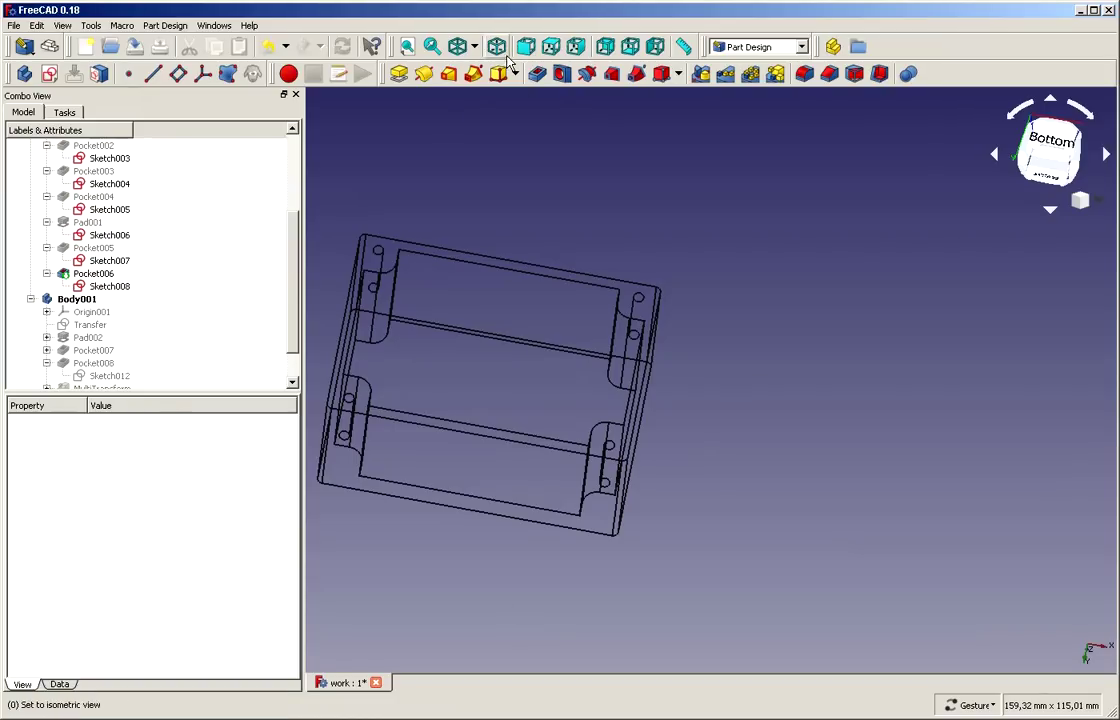
pyautogui.click(474, 47)
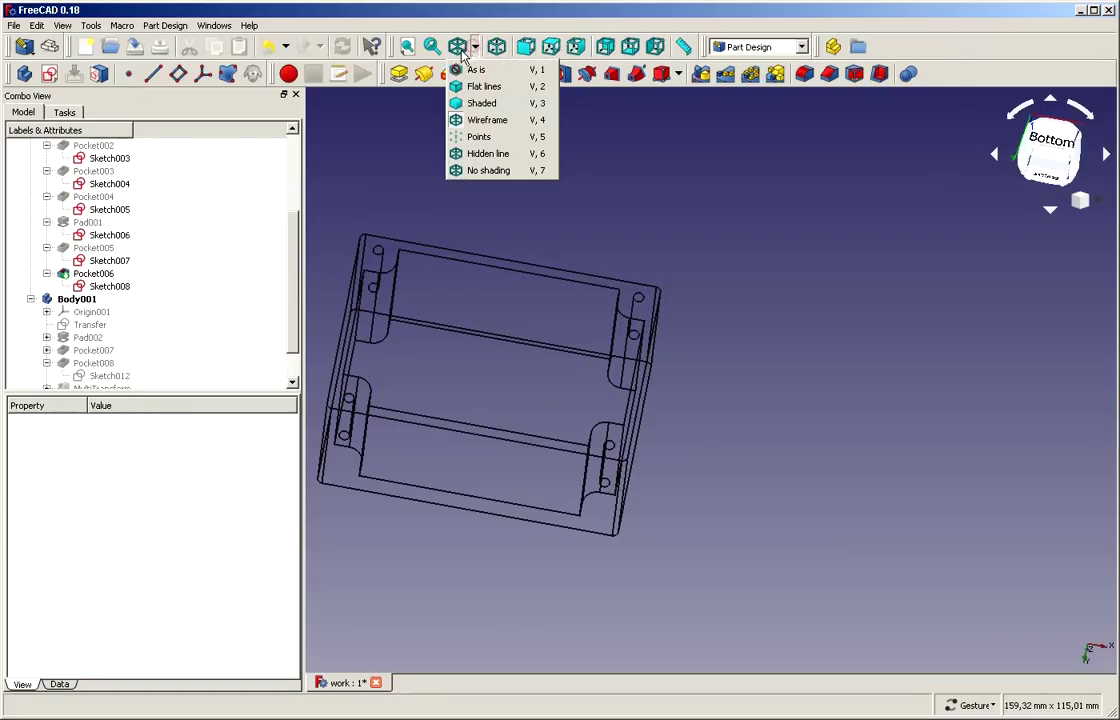
pyautogui.click(478, 65)
pyautogui.moveTo(612, 184)
pyautogui.mouseDown()
pyautogui.moveTo(608, 210)
pyautogui.moveTo(546, 210)
pyautogui.mouseUp()
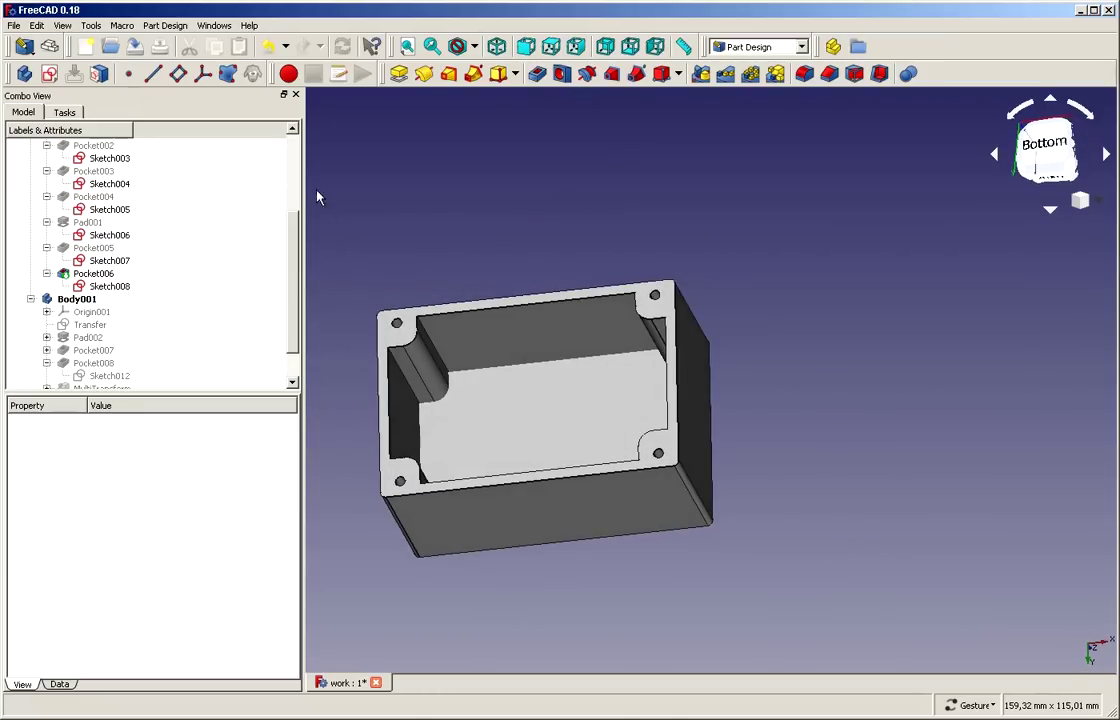
pyautogui.click(496, 46)
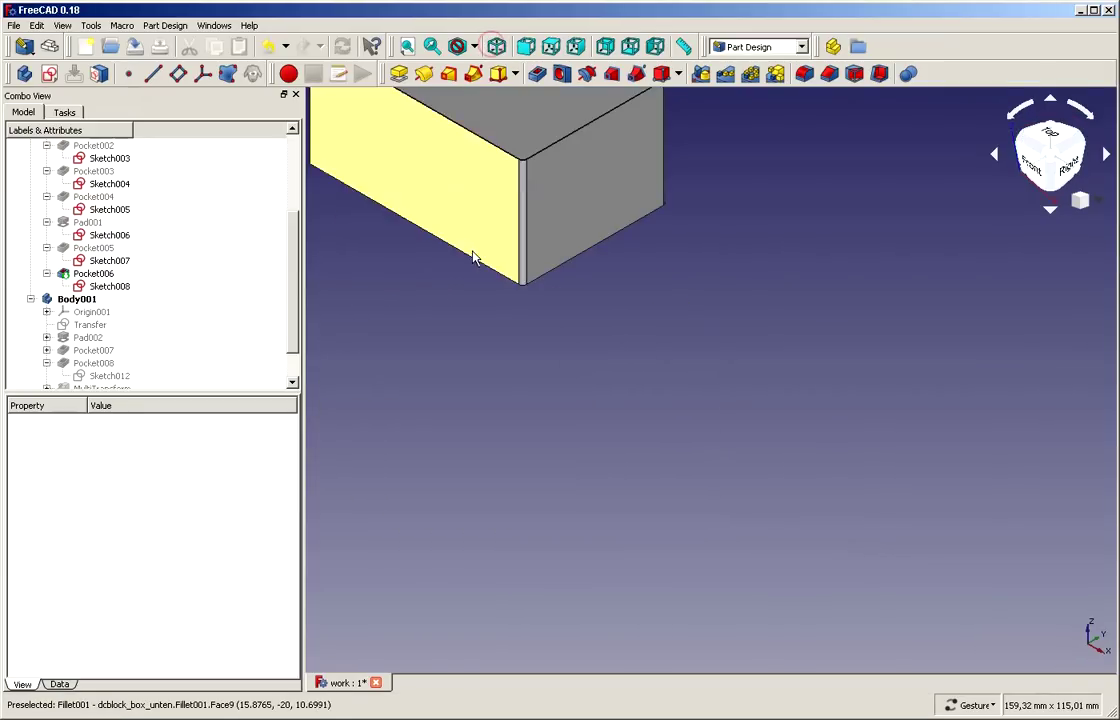
# - Make the first Body visible again and view the base plate together with the block
pyautogui.click(95, 276)
pyautogui.scroll(4, 95, 276)
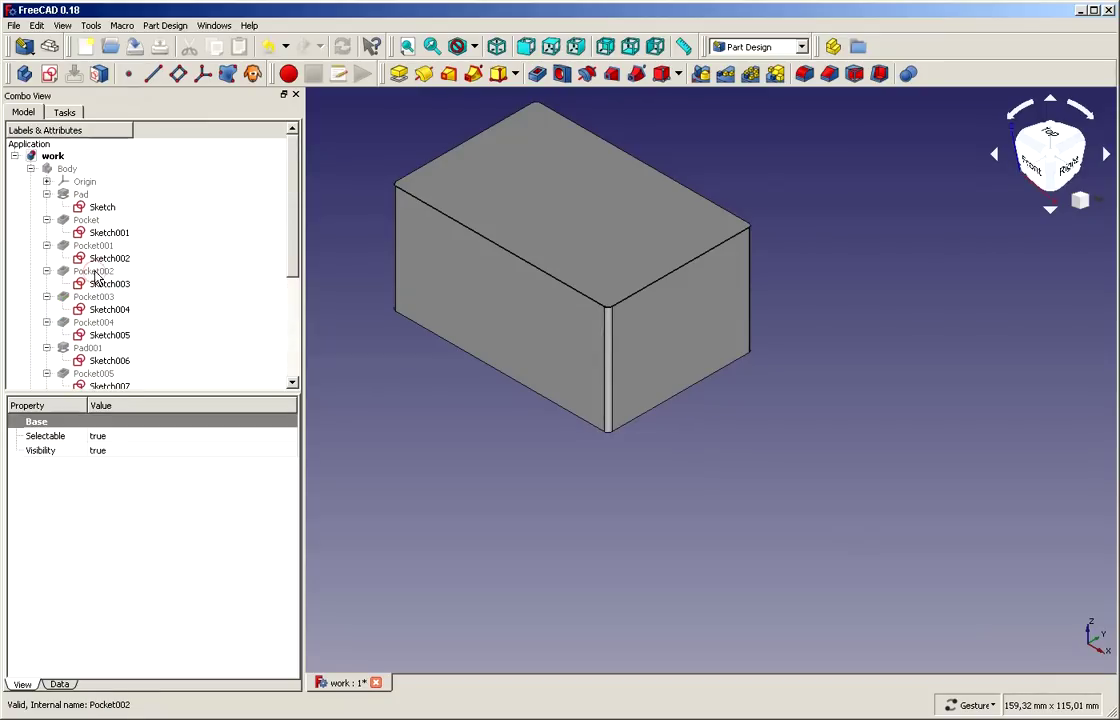
pyautogui.click(67, 169)
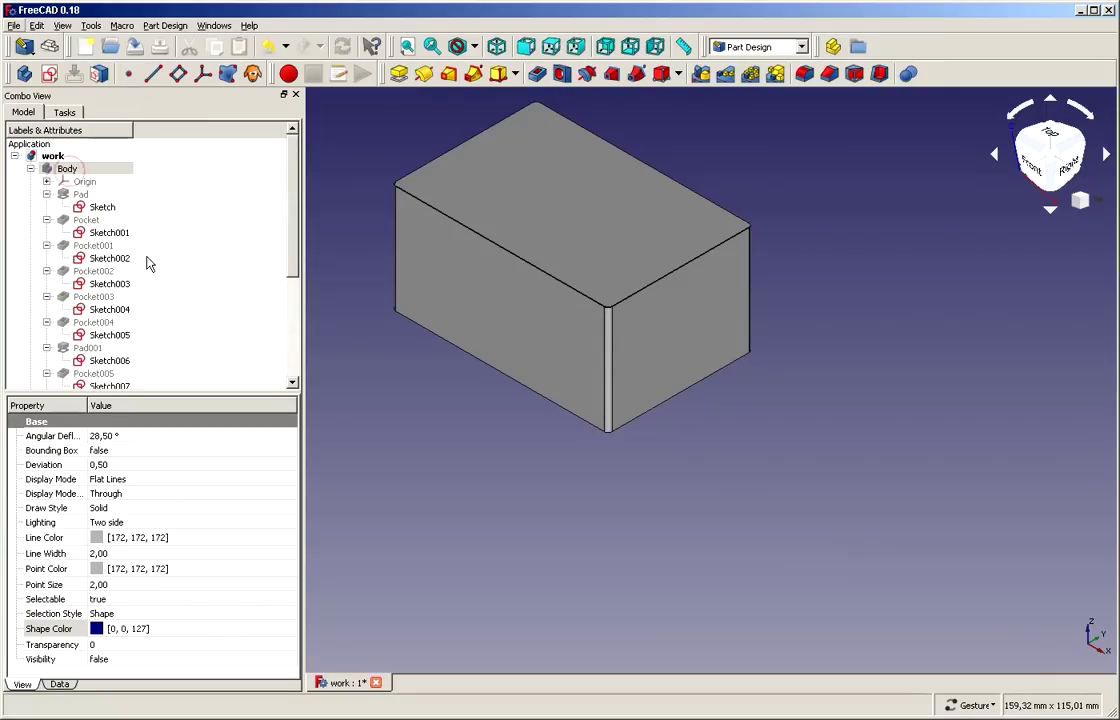
pyautogui.click(112, 170)
pyautogui.press('space')
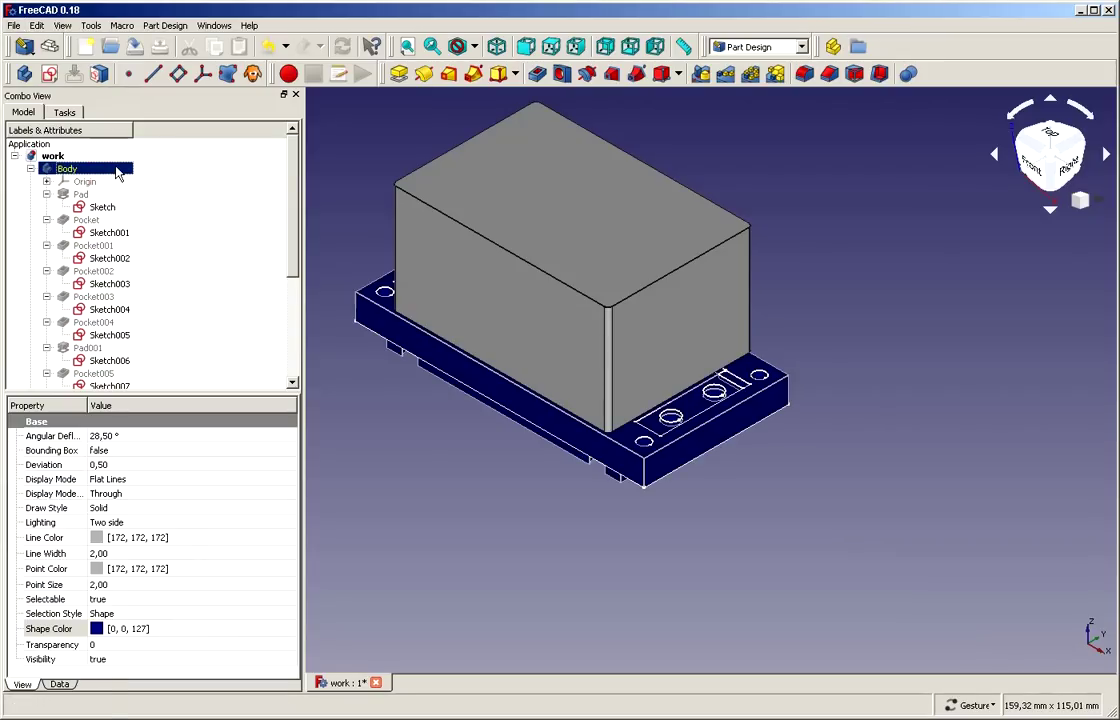
pyautogui.moveTo(430, 470); pyautogui.dragTo(532, 523)
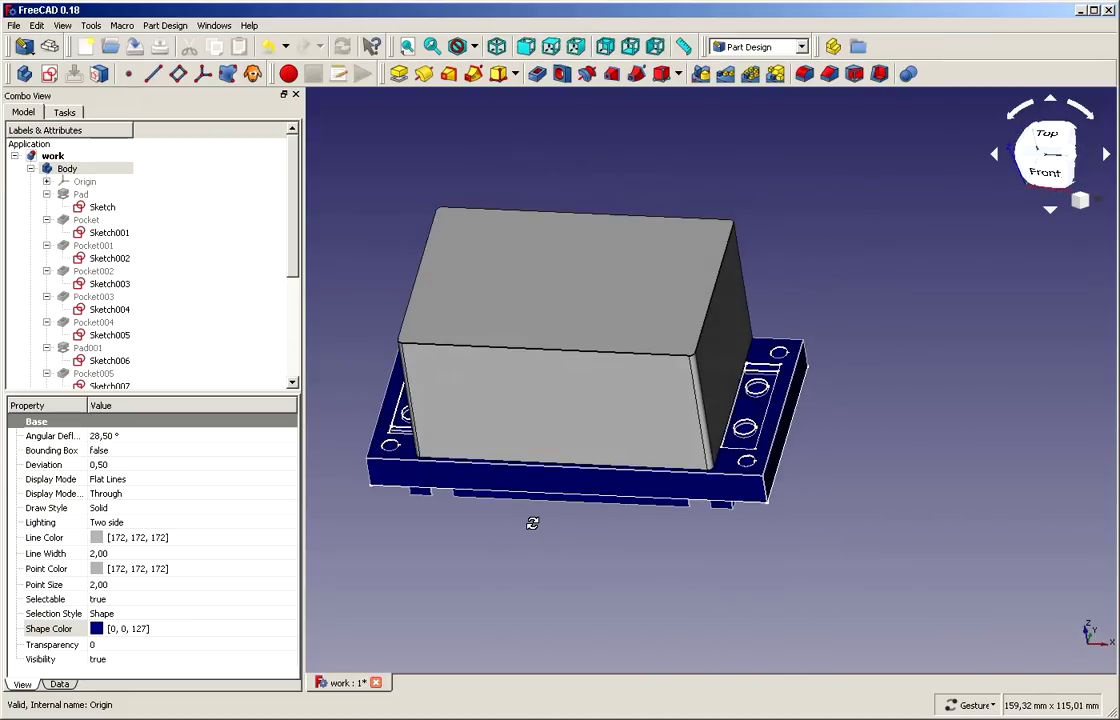
pyautogui.scroll(-2, 596, 499)
pyautogui.scroll(2, 496, 555)
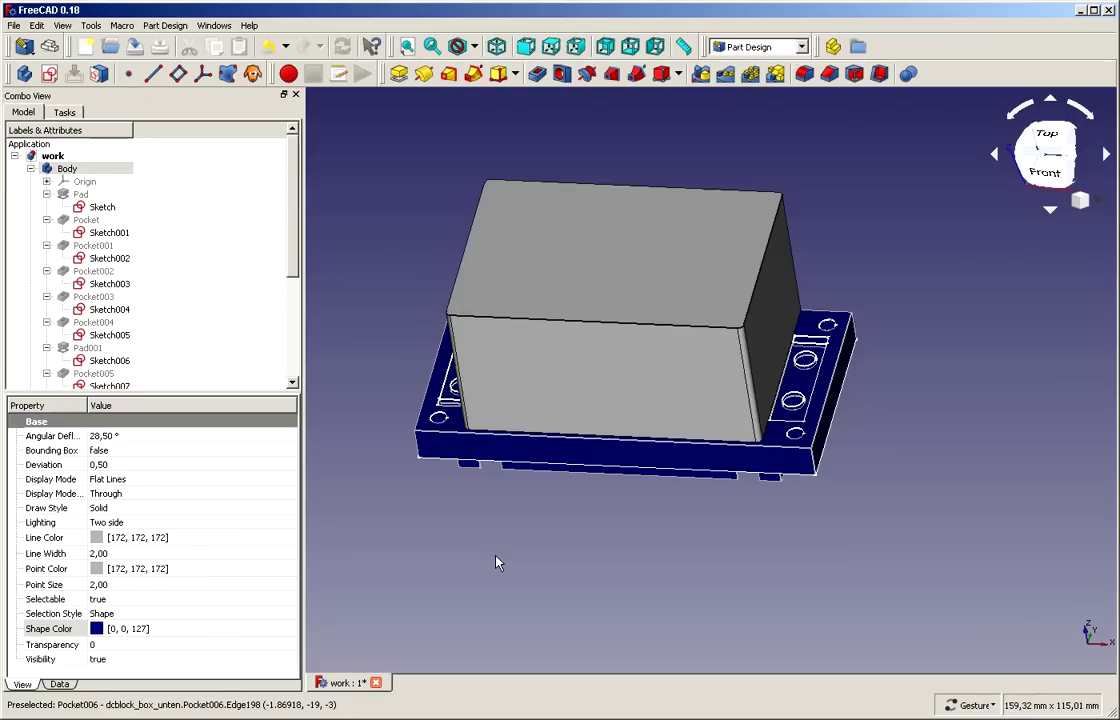
# - Collapse the first Body in the model tree and hide Body001 so only the base plate shows
pyautogui.click(31, 170)
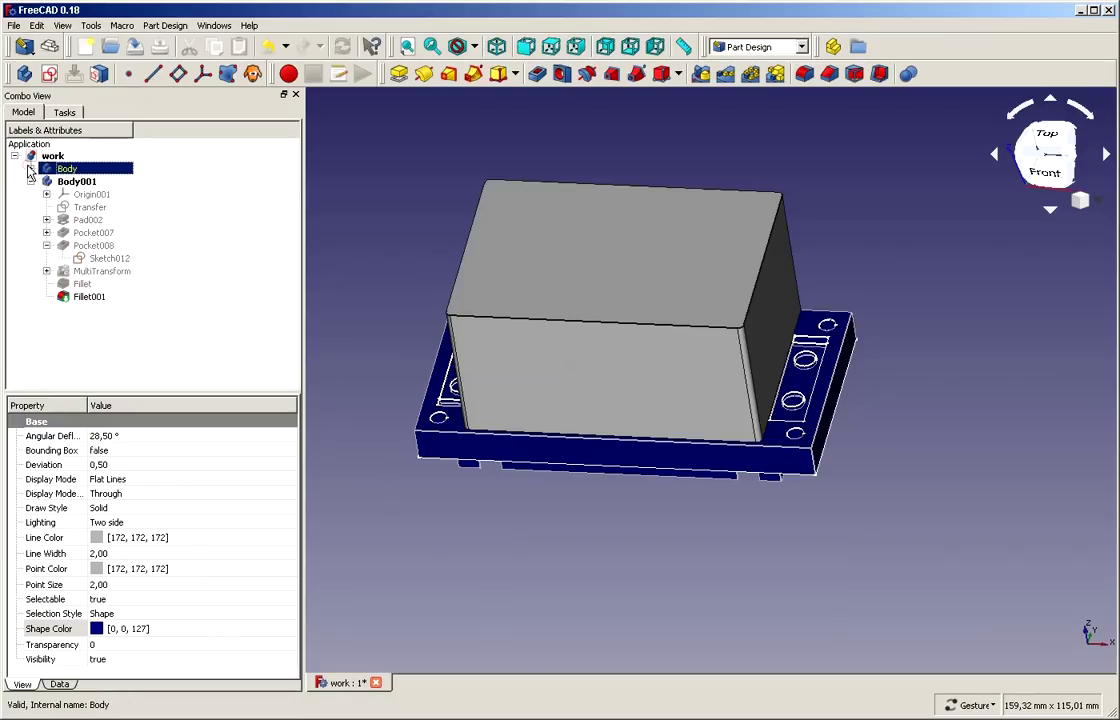
pyautogui.click(78, 180)
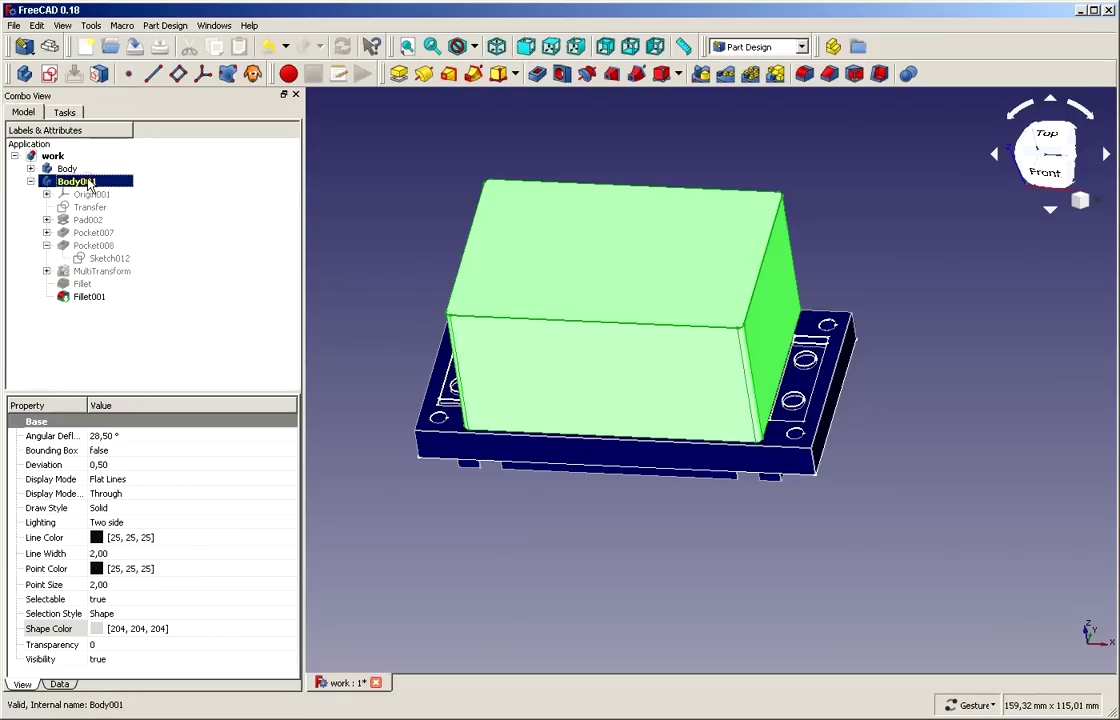
pyautogui.click(180, 199)
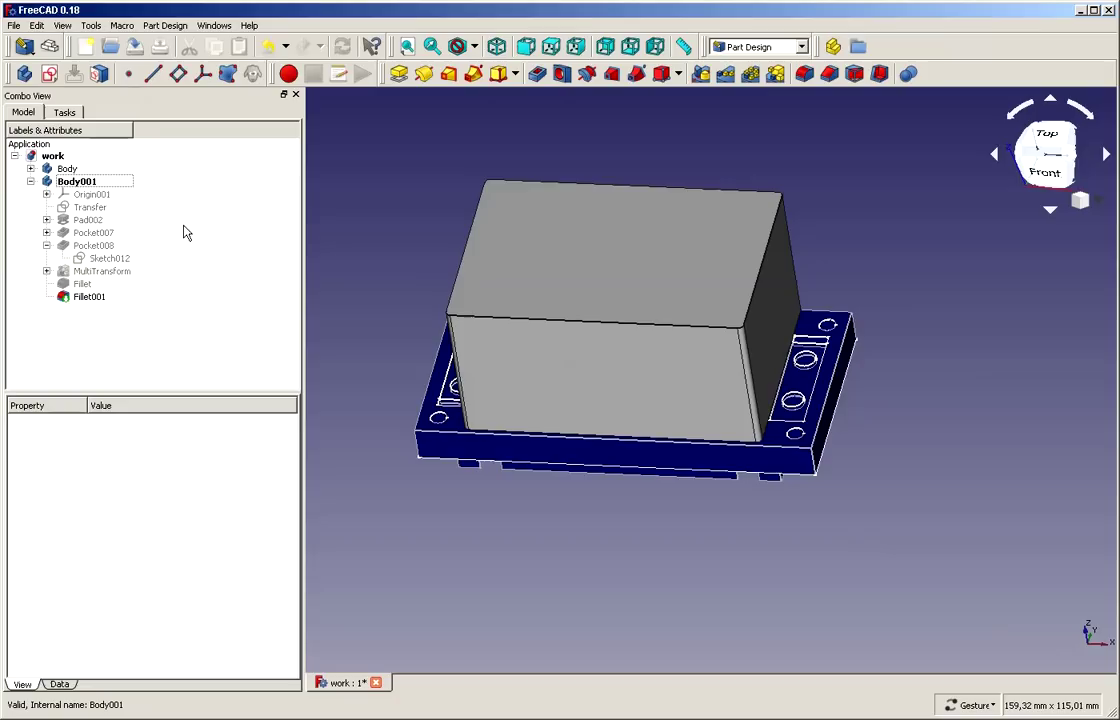
pyautogui.click(82, 182)
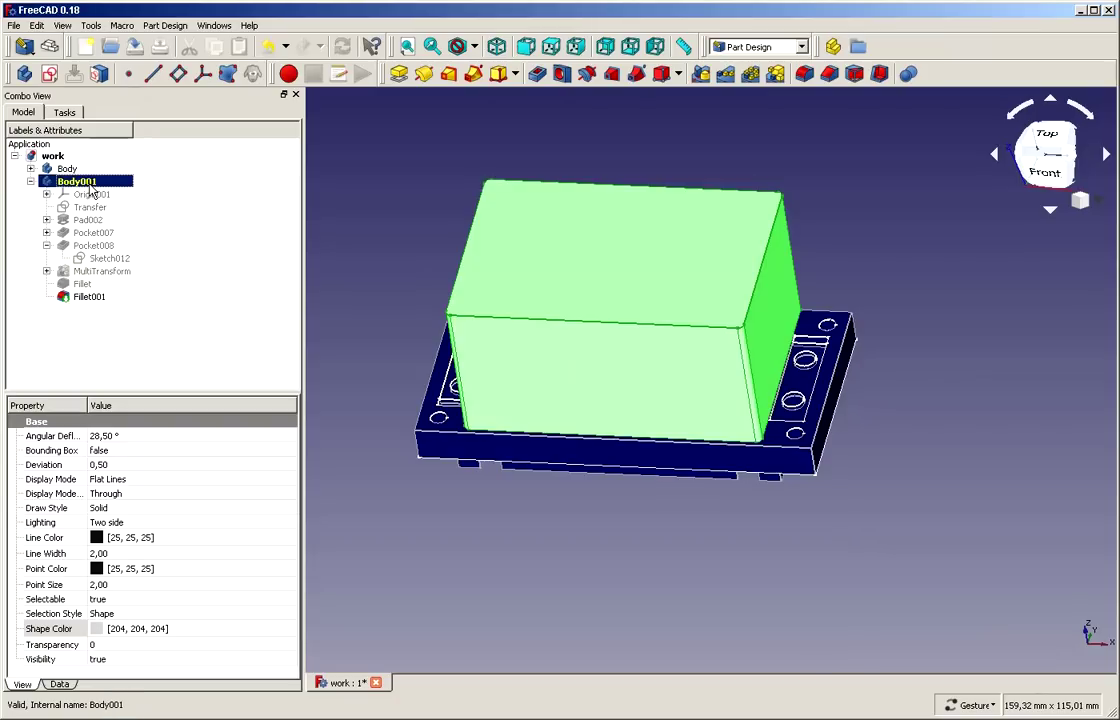
pyautogui.press('space')
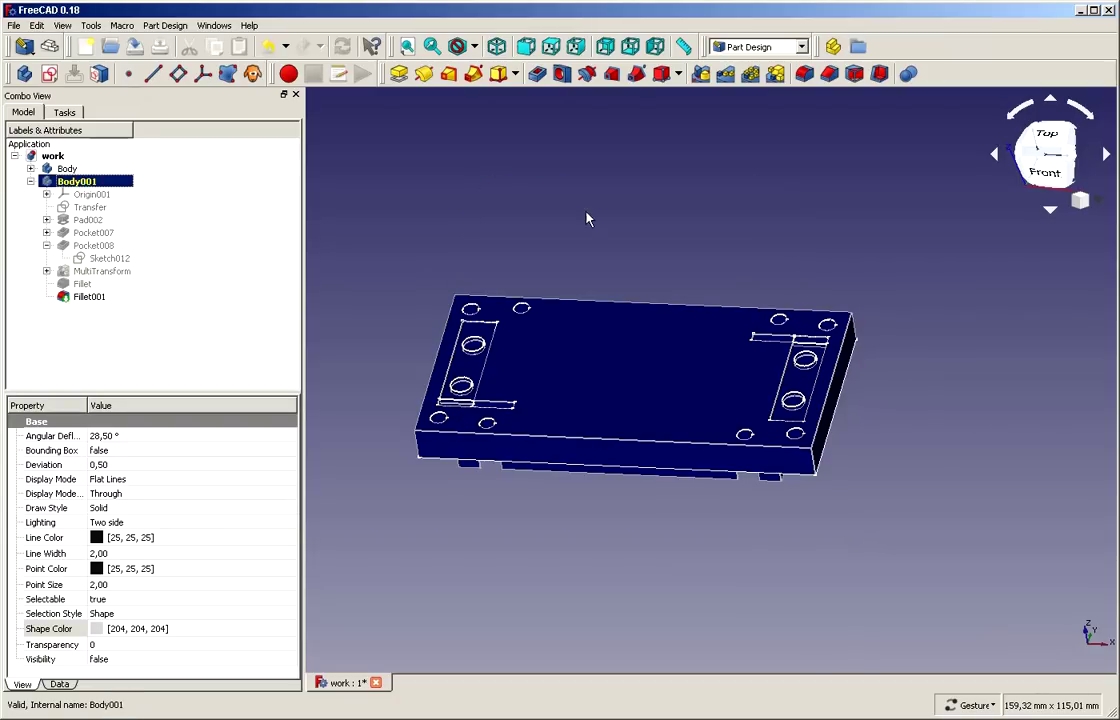
pyautogui.scroll(2, 604, 258)
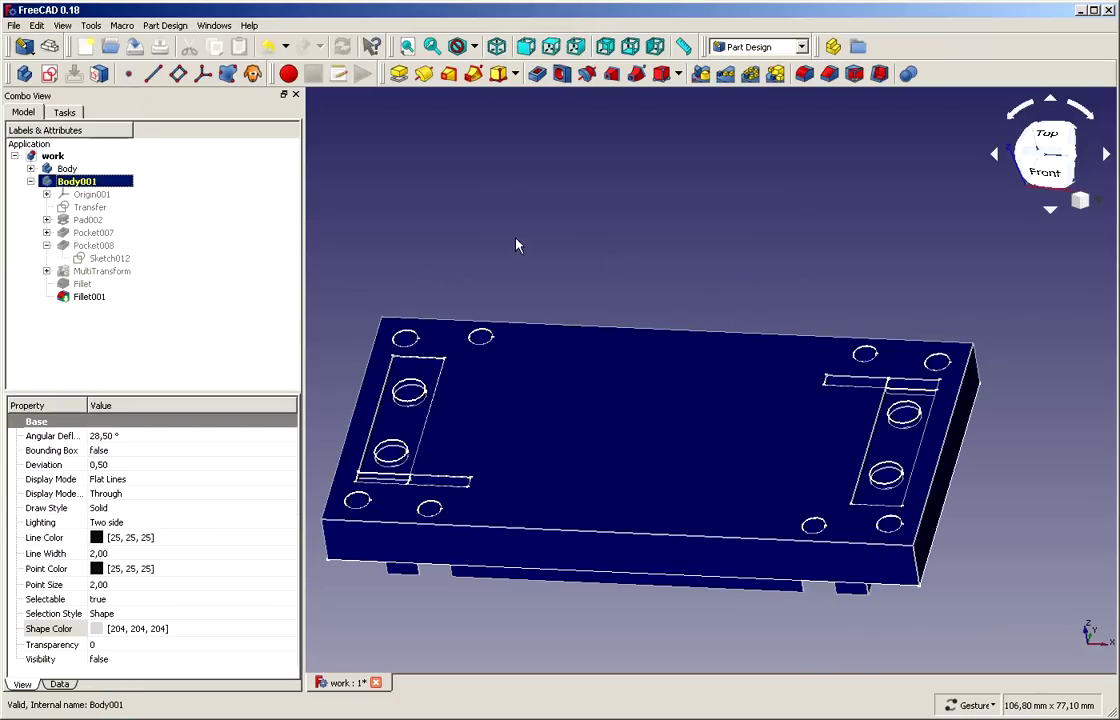
# - Expand the first Body's feature list and make that Body the active one
pyautogui.click(31, 168)
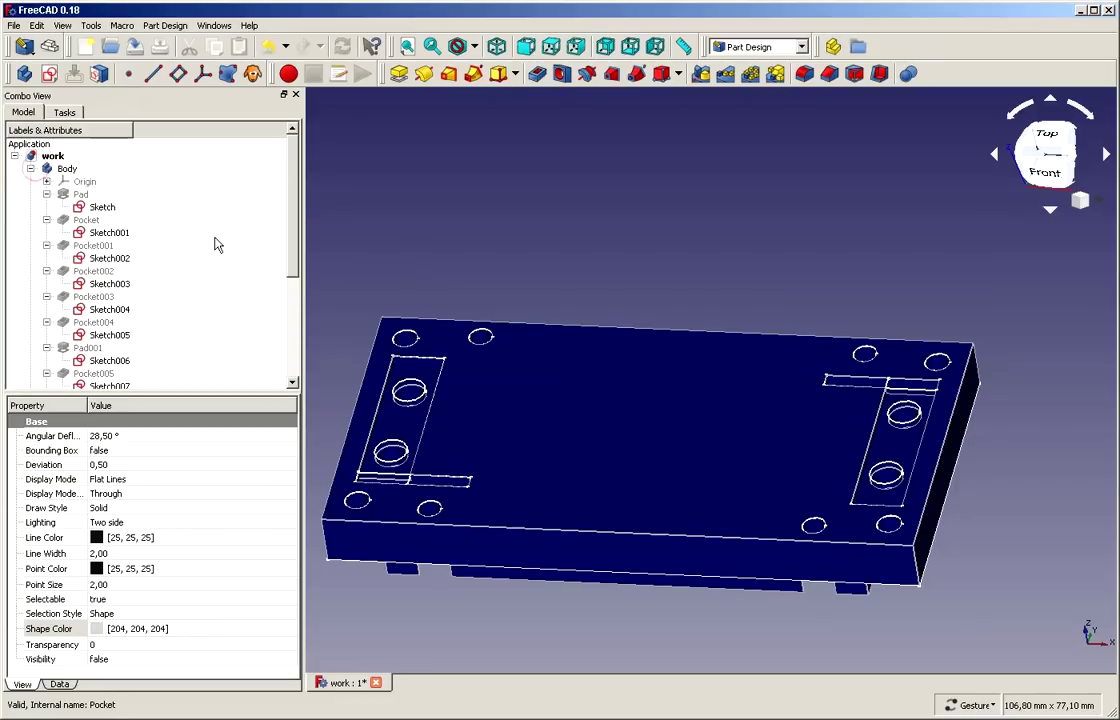
pyautogui.scroll(-4, 215, 244)
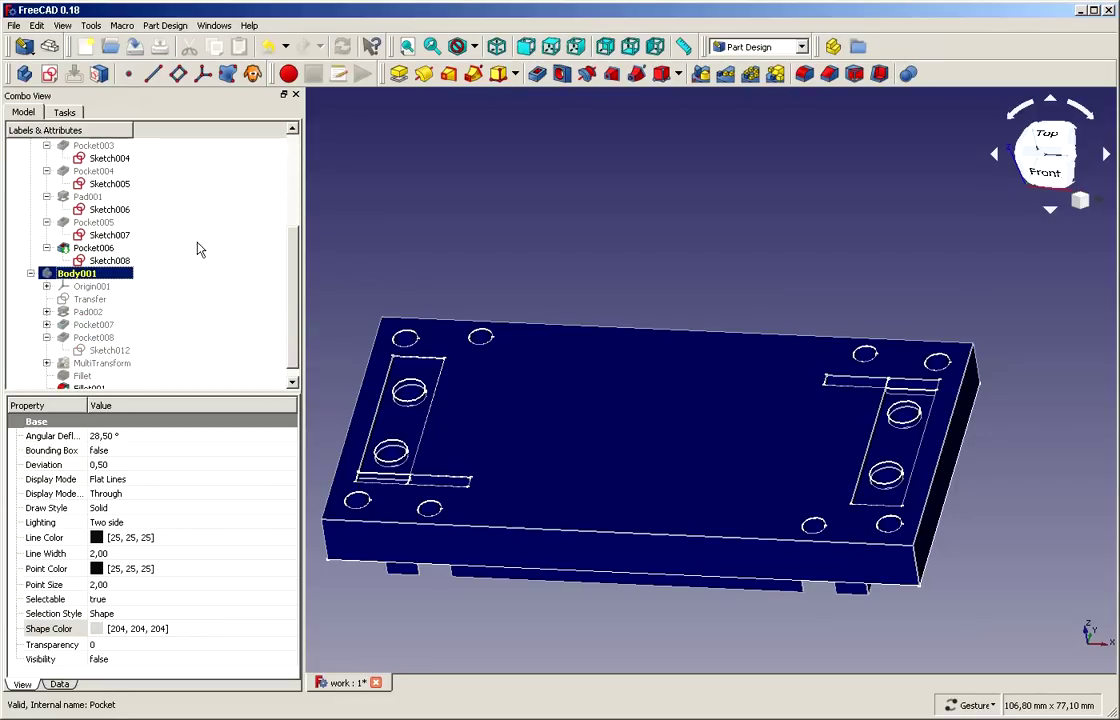
pyautogui.scroll(5, 155, 198)
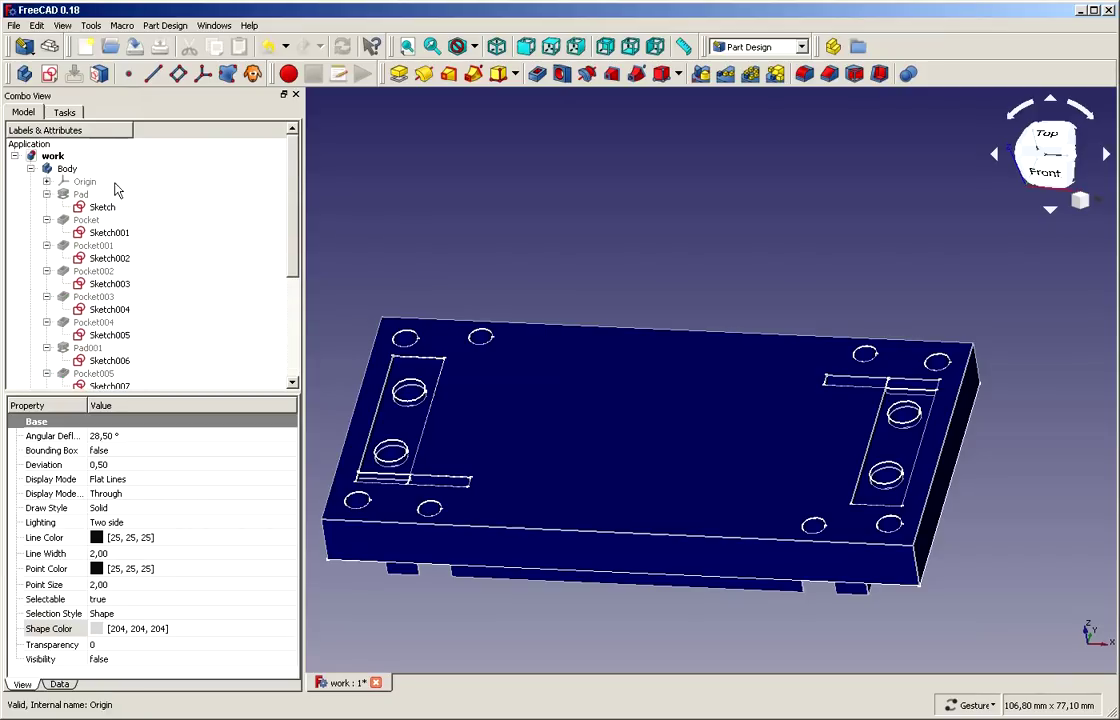
pyautogui.click(66, 170)
pyautogui.rightClick(68, 170)
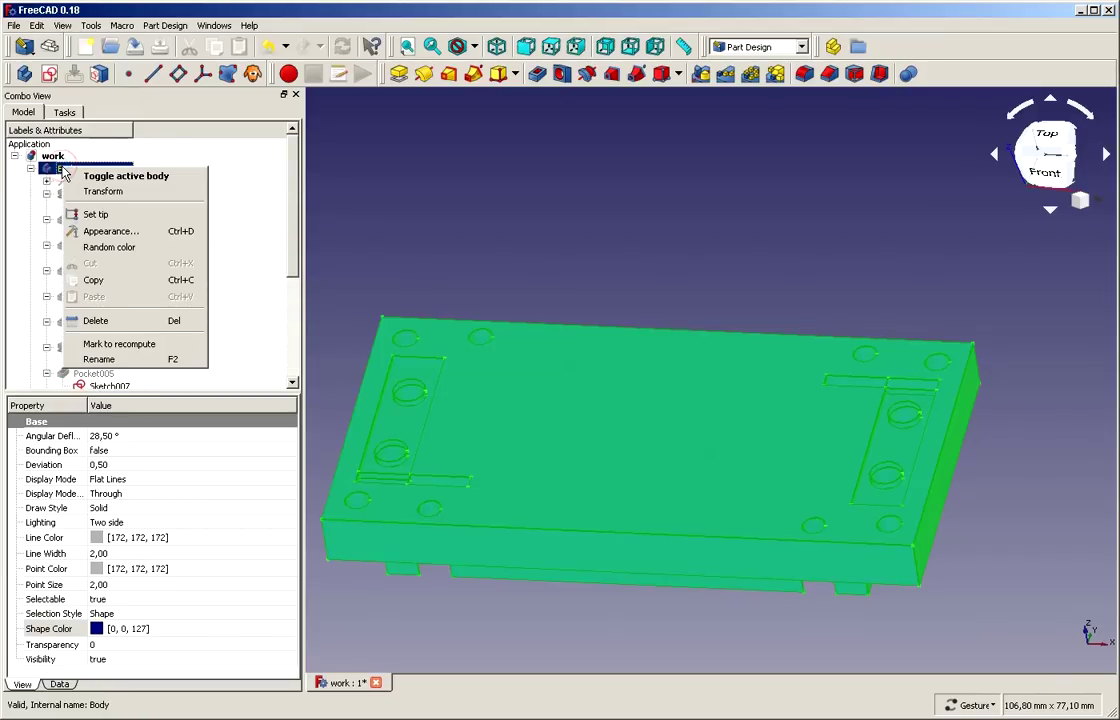
pyautogui.click(105, 174)
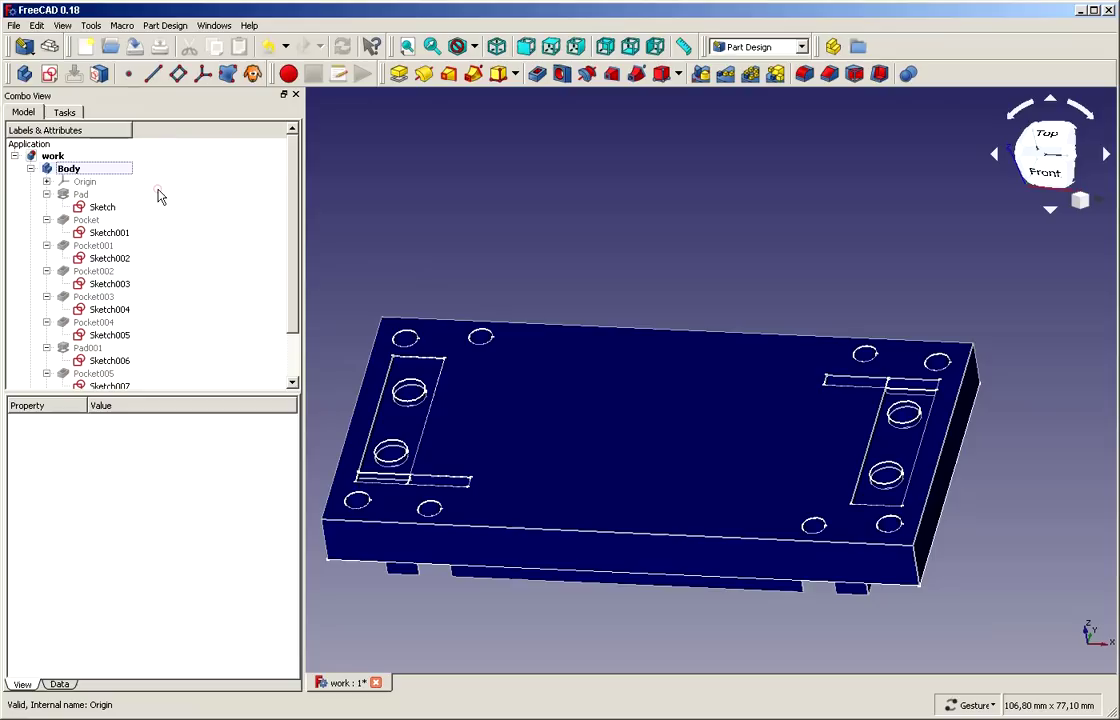
pyautogui.click(152, 188)
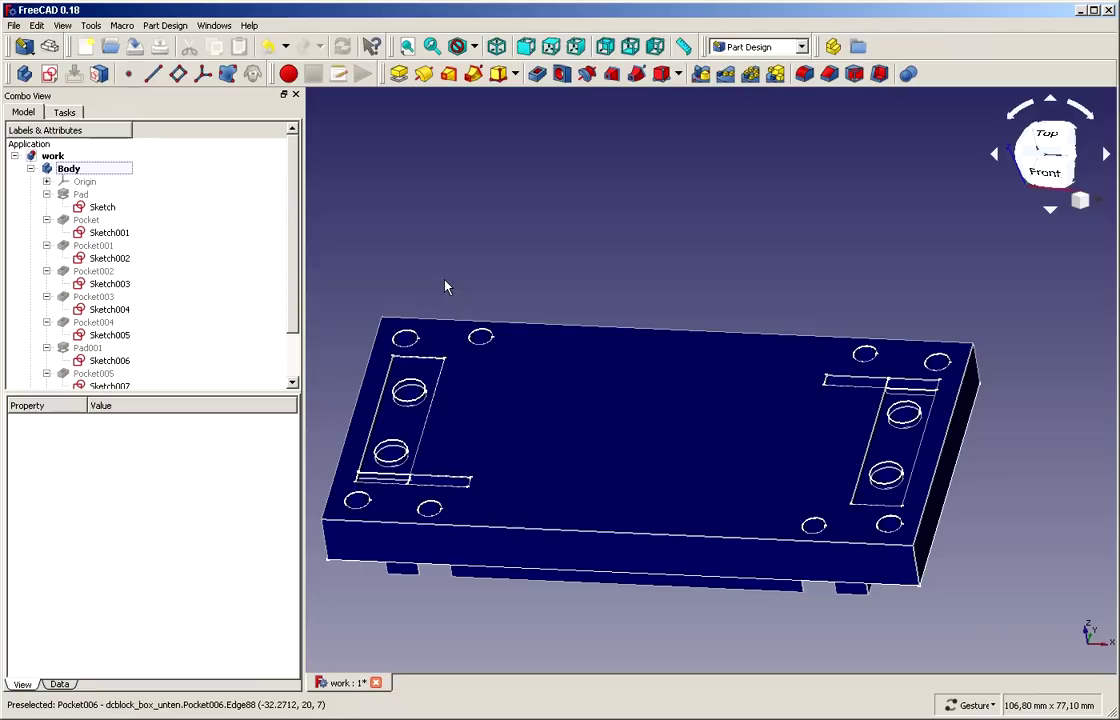
# - Create a new sketch on the XY plane of the base plate's Body
pyautogui.scroll(-1, 169, 200)
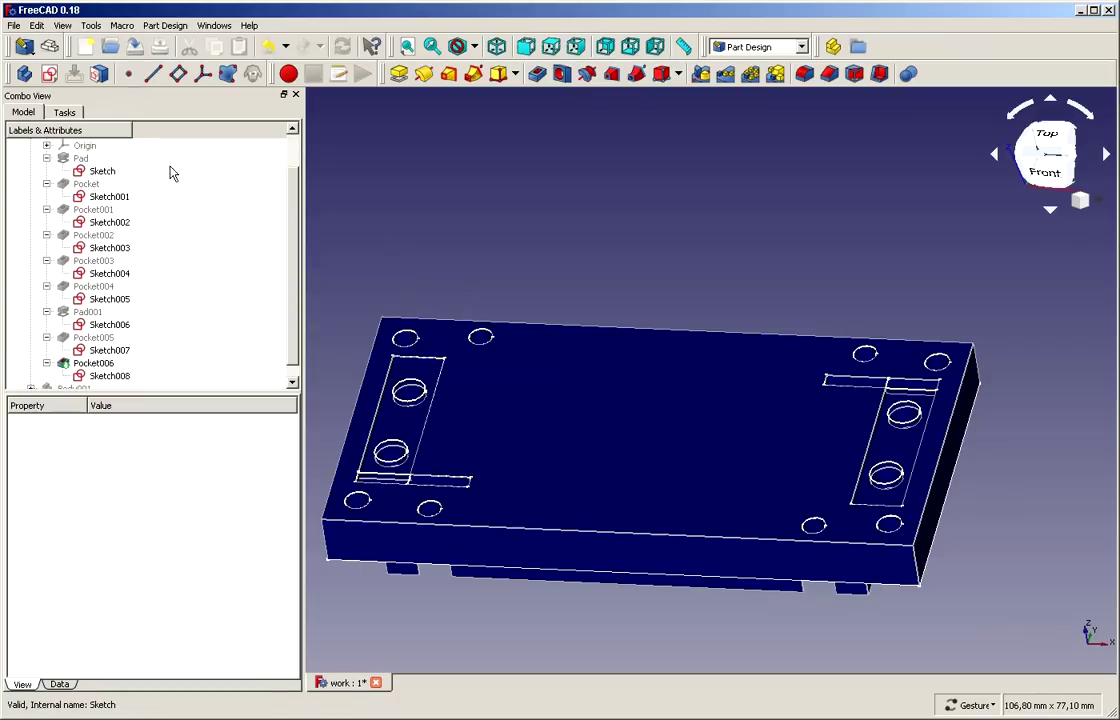
pyautogui.click(49, 74)
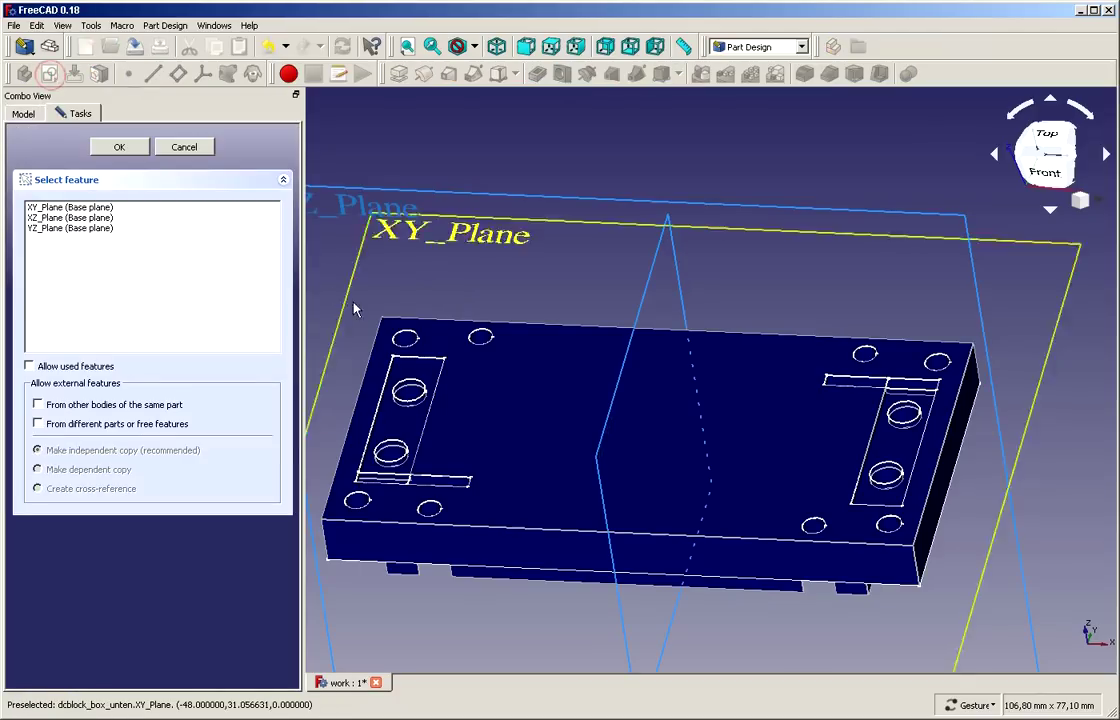
pyautogui.click(75, 207)
pyautogui.click(119, 148)
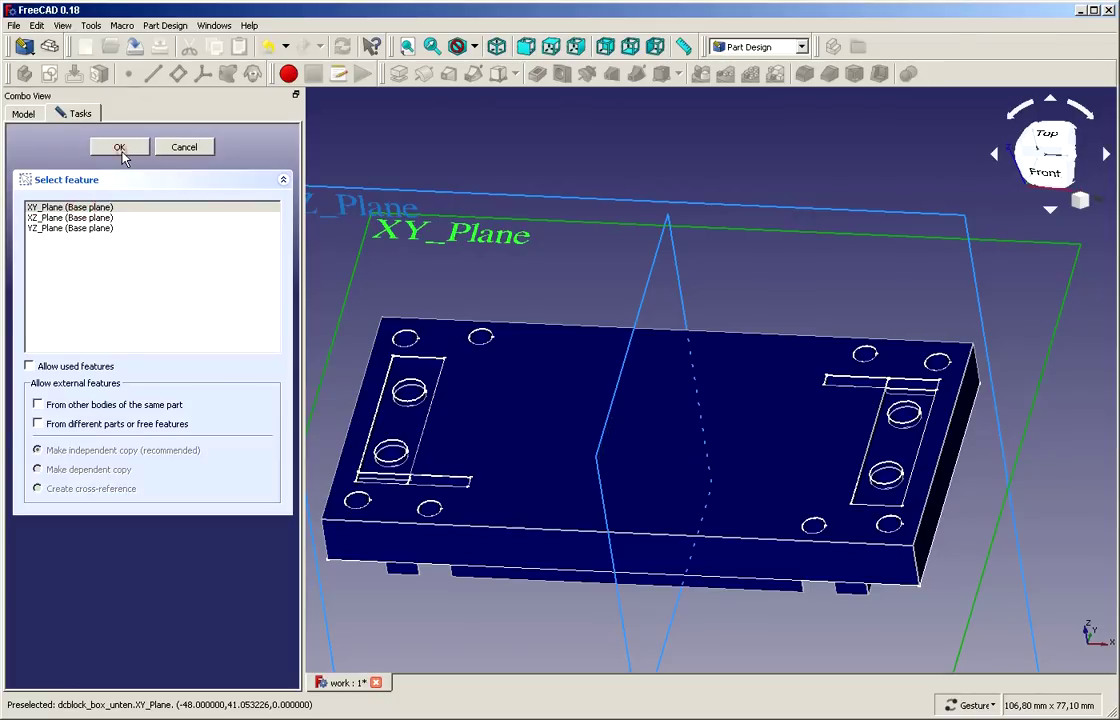
pyautogui.scroll(2, 467, 524)
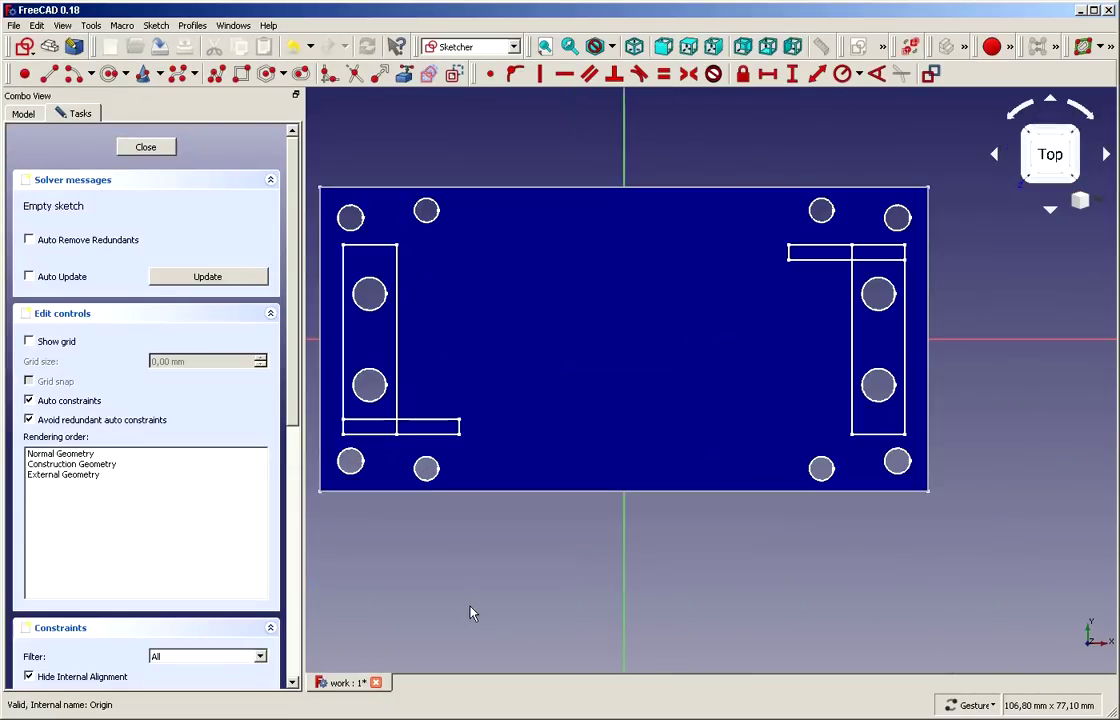
# - Sketch a long, narrow horizontal rectangle just below the base plate and stretch its left edge towards the plate's left side
pyautogui.click(243, 77)
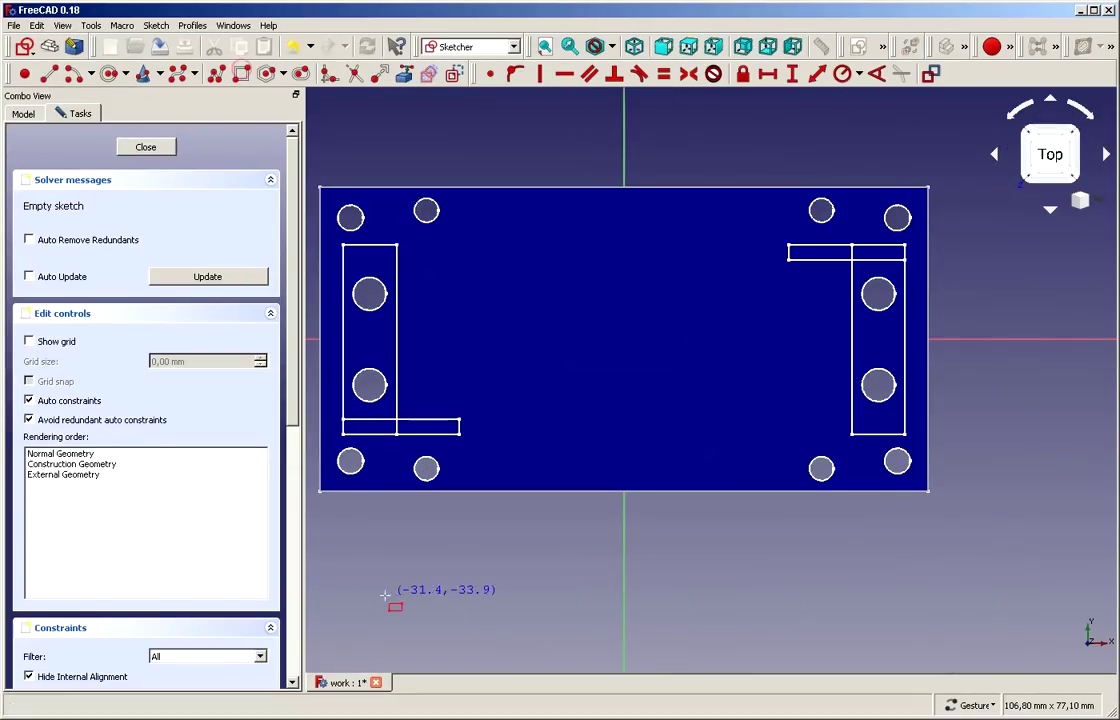
pyautogui.click(384, 561)
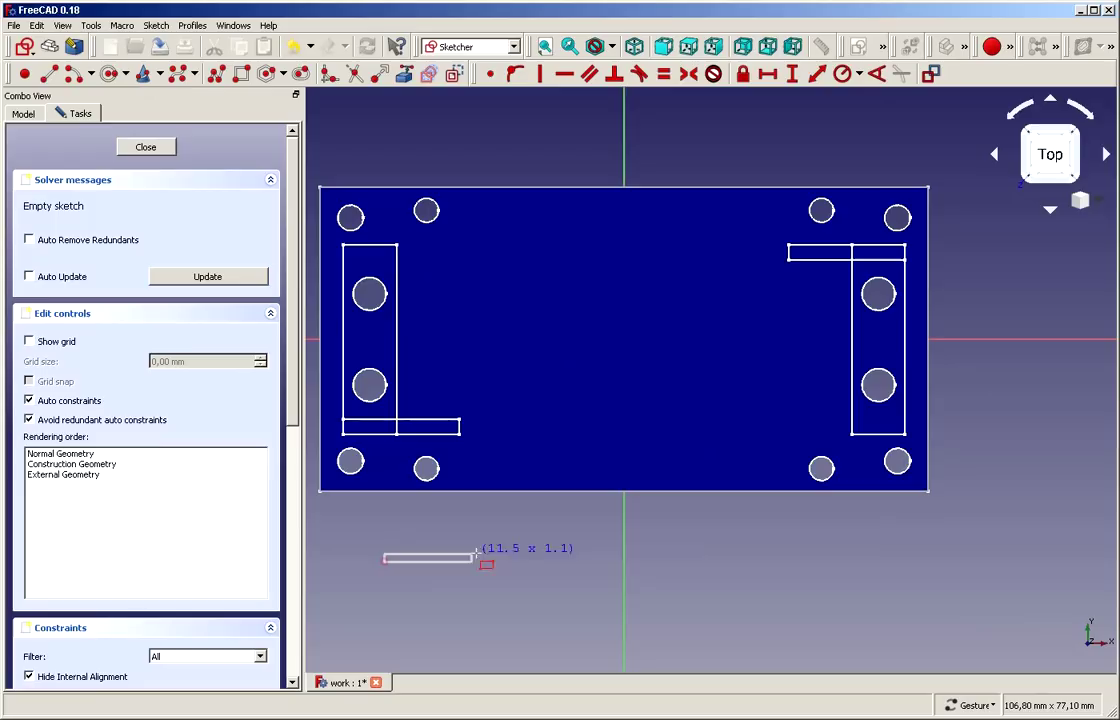
pyautogui.click(883, 510)
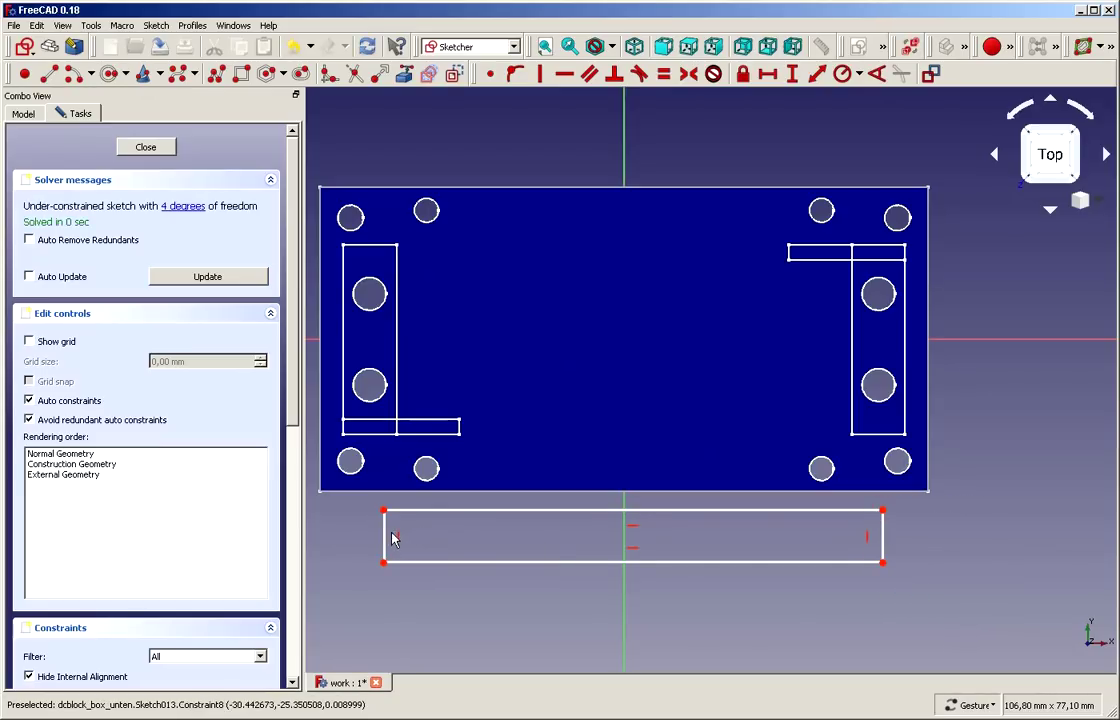
pyautogui.moveTo(385, 537); pyautogui.dragTo(327, 541)
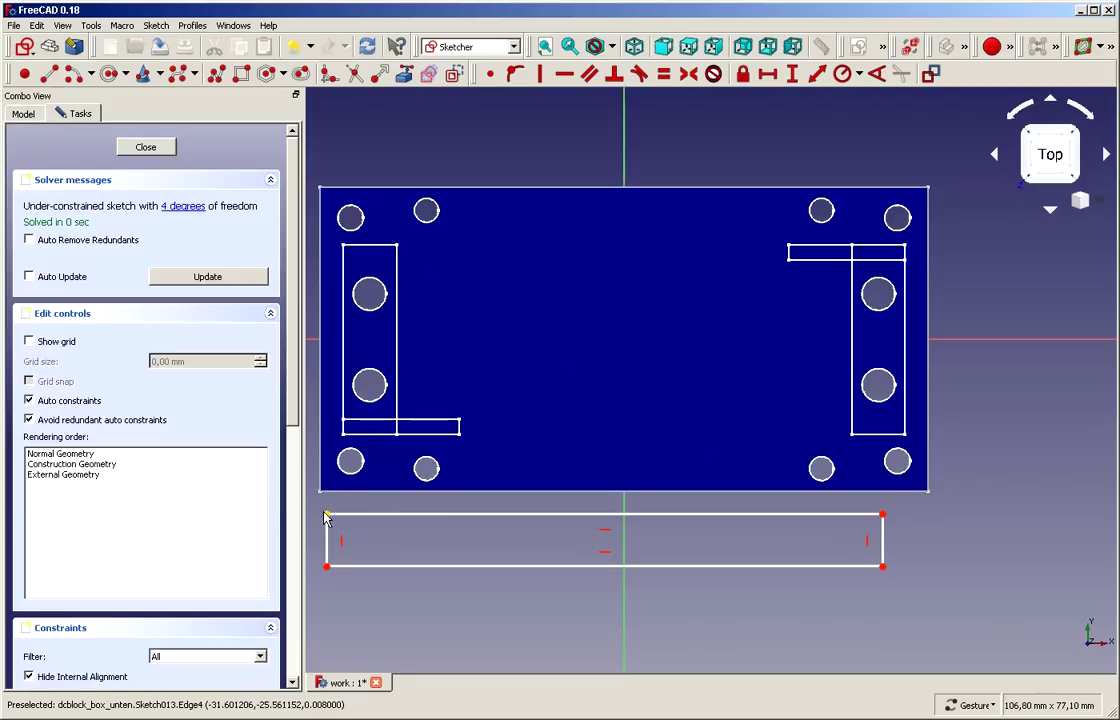
# - Link the plate's lower edge as external geometry and make the rectangle's upper-left corner coincident with the edge's left endpoint
pyautogui.click(404, 73)
pyautogui.click(378, 490)
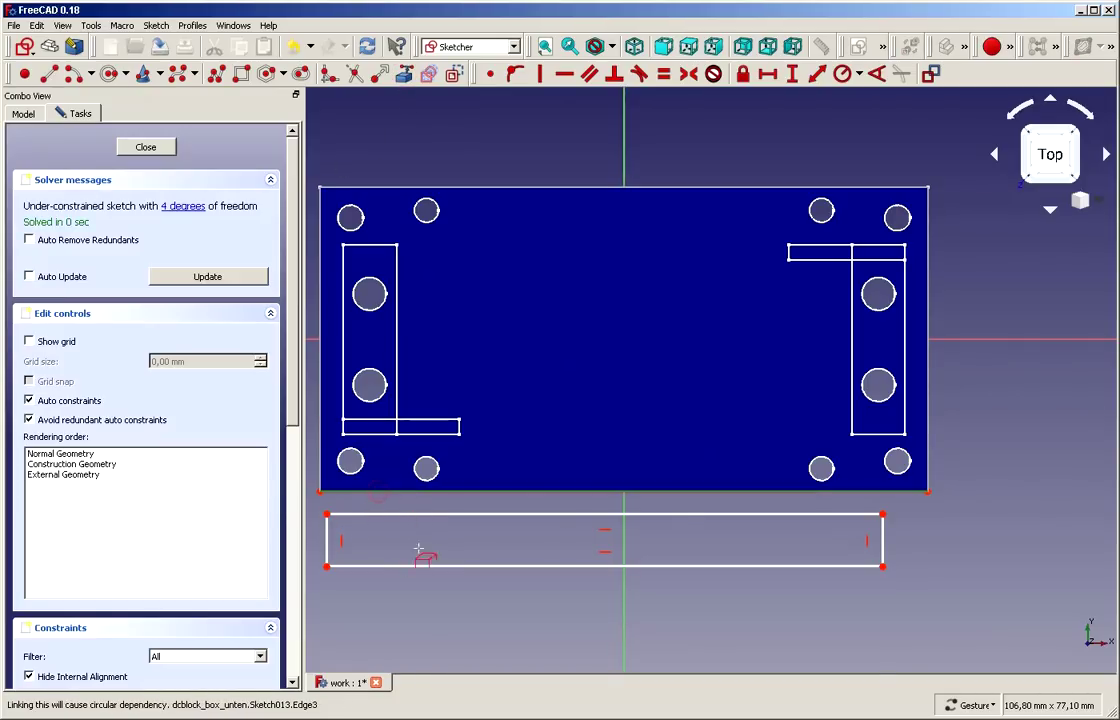
pyautogui.click(327, 515)
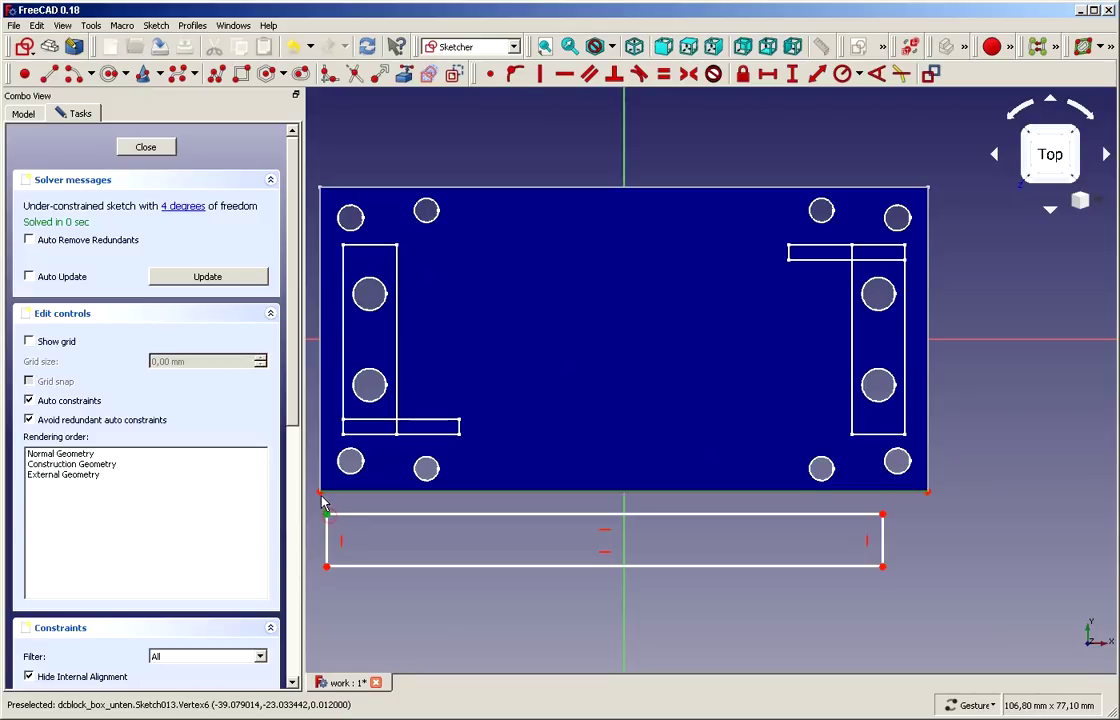
pyautogui.click(320, 491)
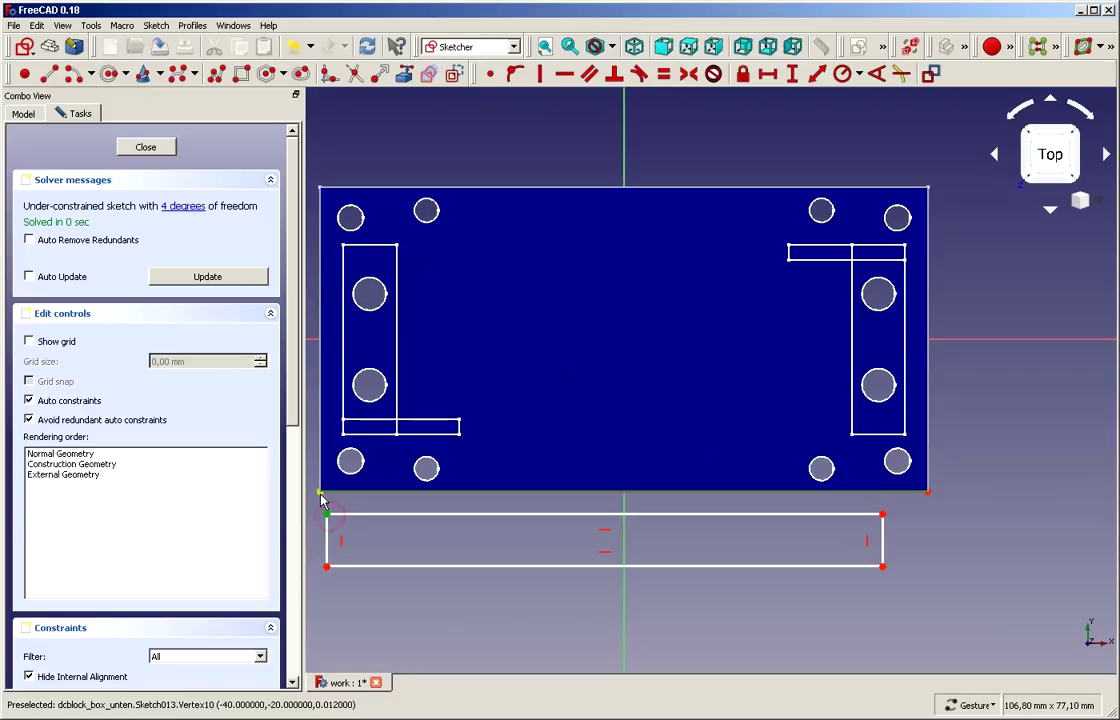
pyautogui.click(490, 73)
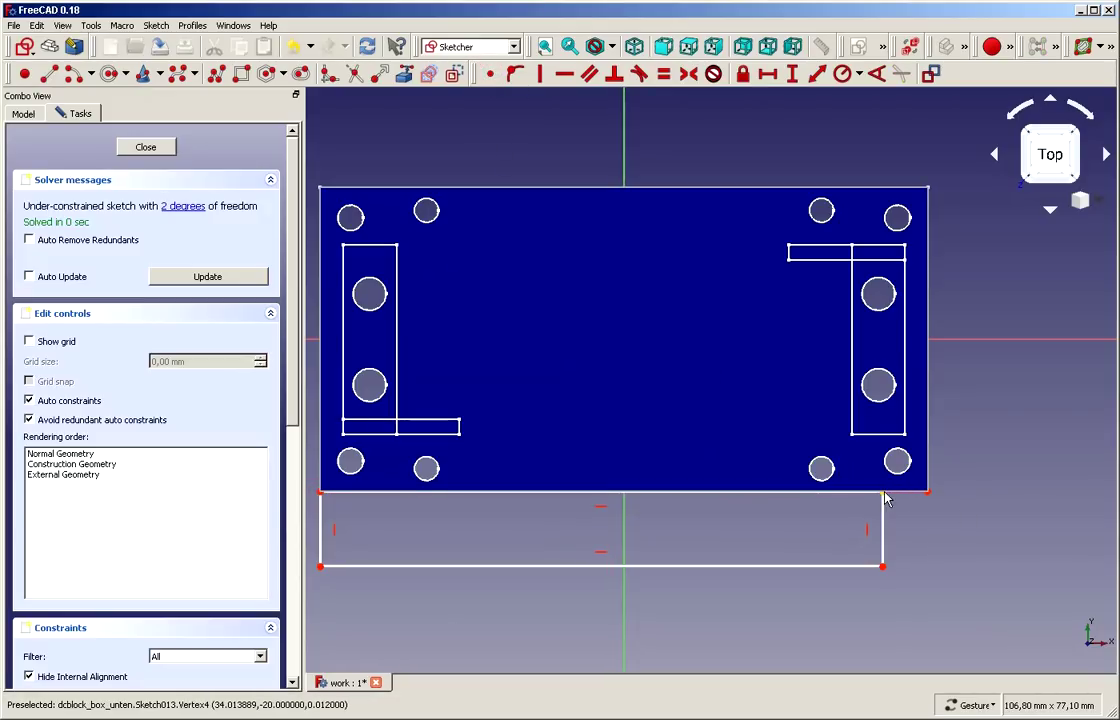
# - Make the rectangle's upper-right corner coincident with the right endpoint of the plate's lower edge
pyautogui.click(883, 493)
pyautogui.click(928, 493)
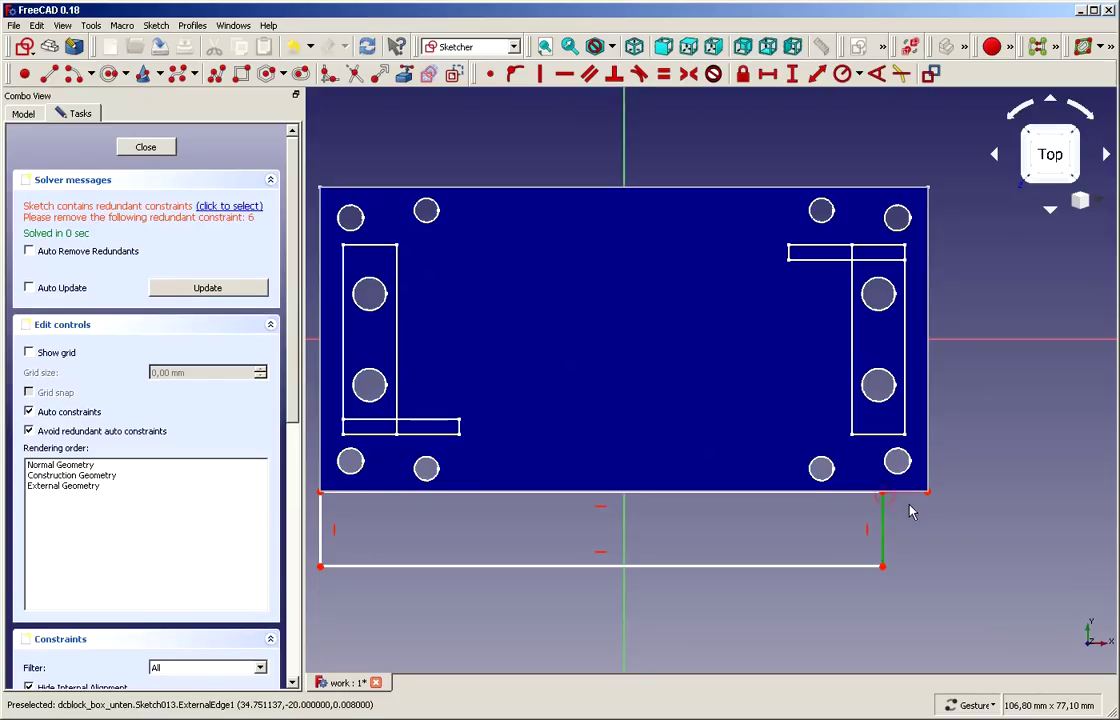
pyautogui.click(910, 504)
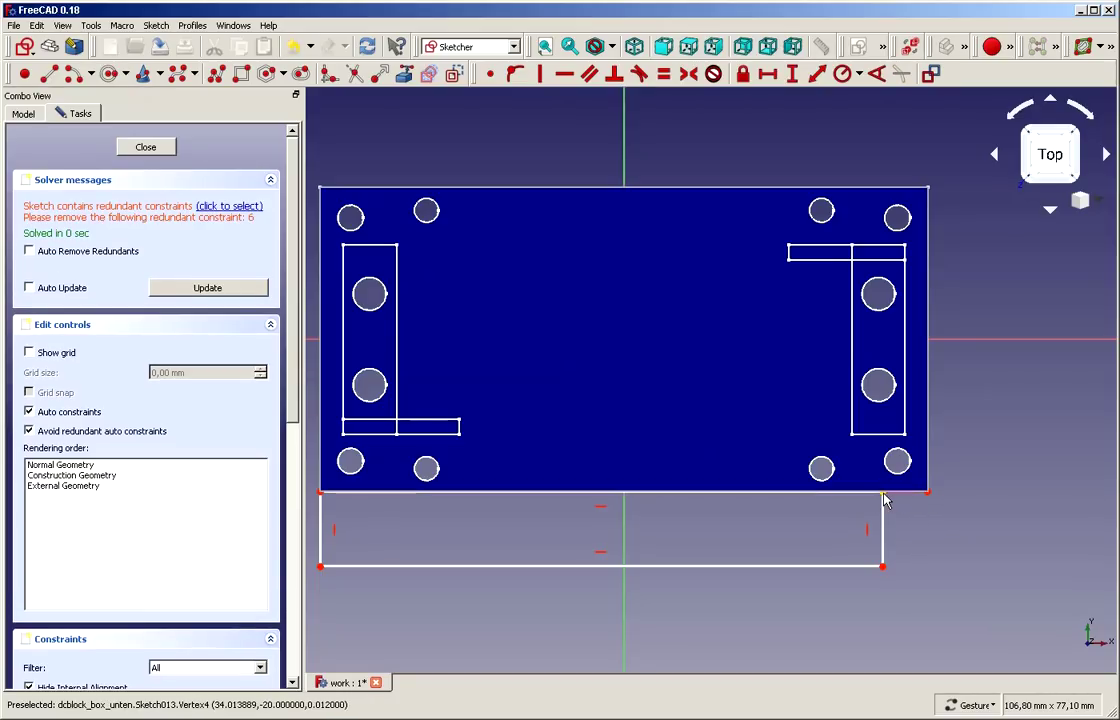
pyautogui.click(882, 493)
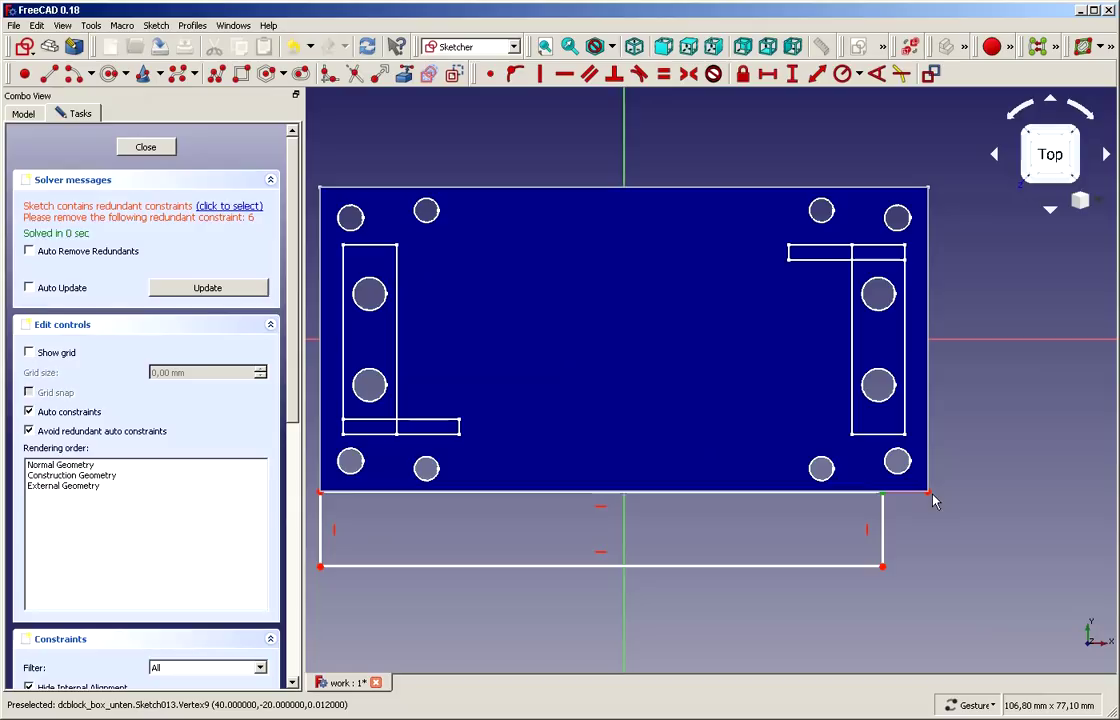
pyautogui.click(928, 493)
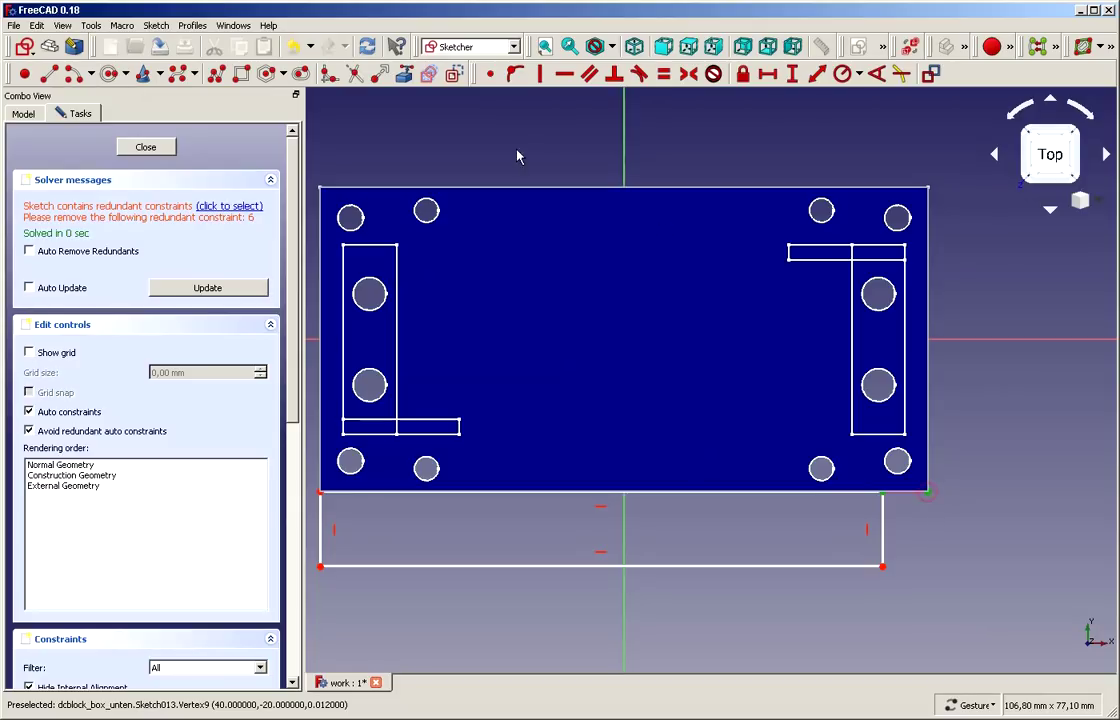
pyautogui.click(490, 74)
# - Delete the redundant constraint from the rectangle sketch and close the sketch
pyautogui.scroll(5, 915, 538)
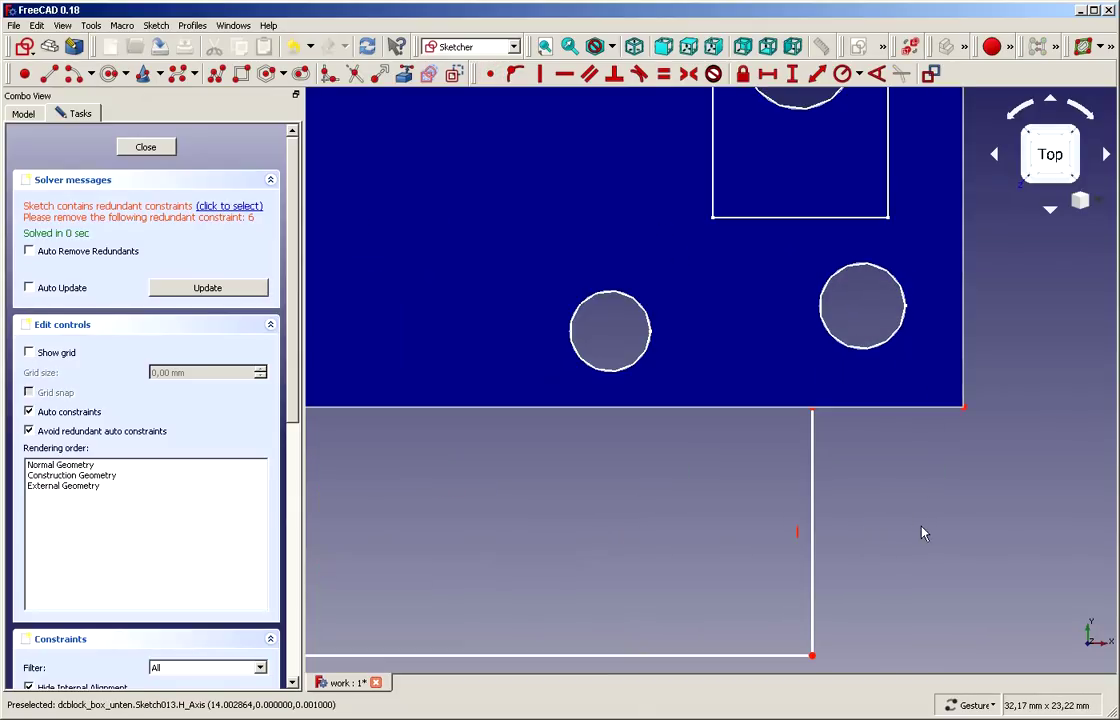
pyautogui.click(232, 210)
pyautogui.press('Delete')
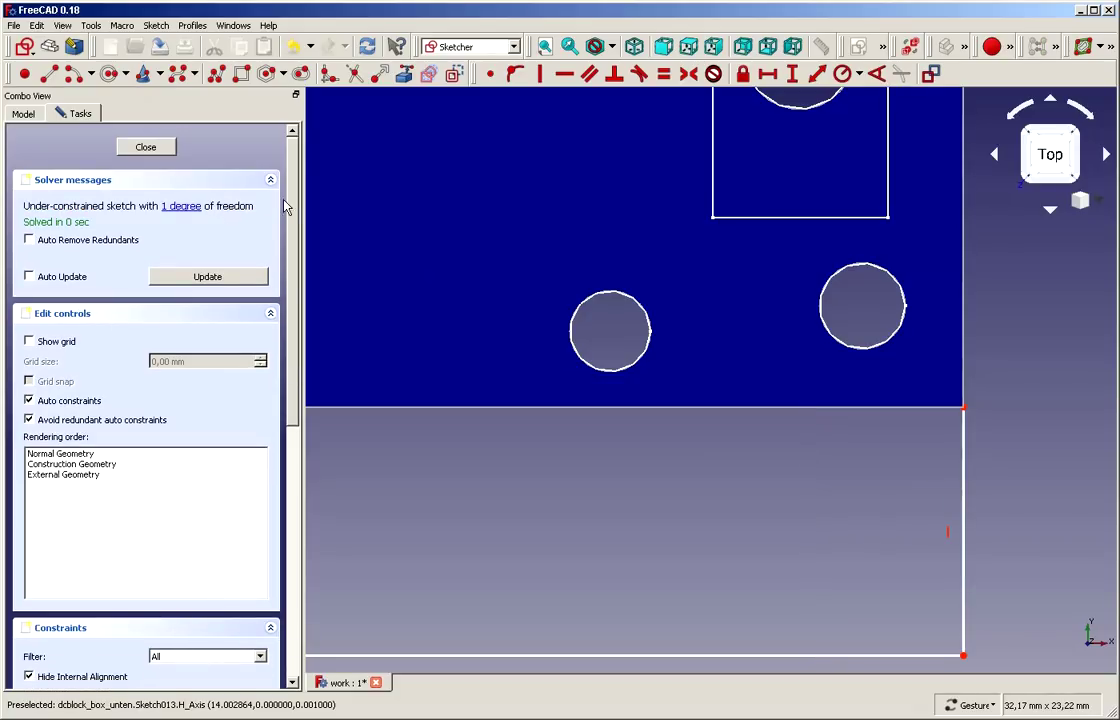
pyautogui.scroll(-6, 512, 352)
pyautogui.scroll(-4, 592, 396)
pyautogui.scroll(4, 450, 400)
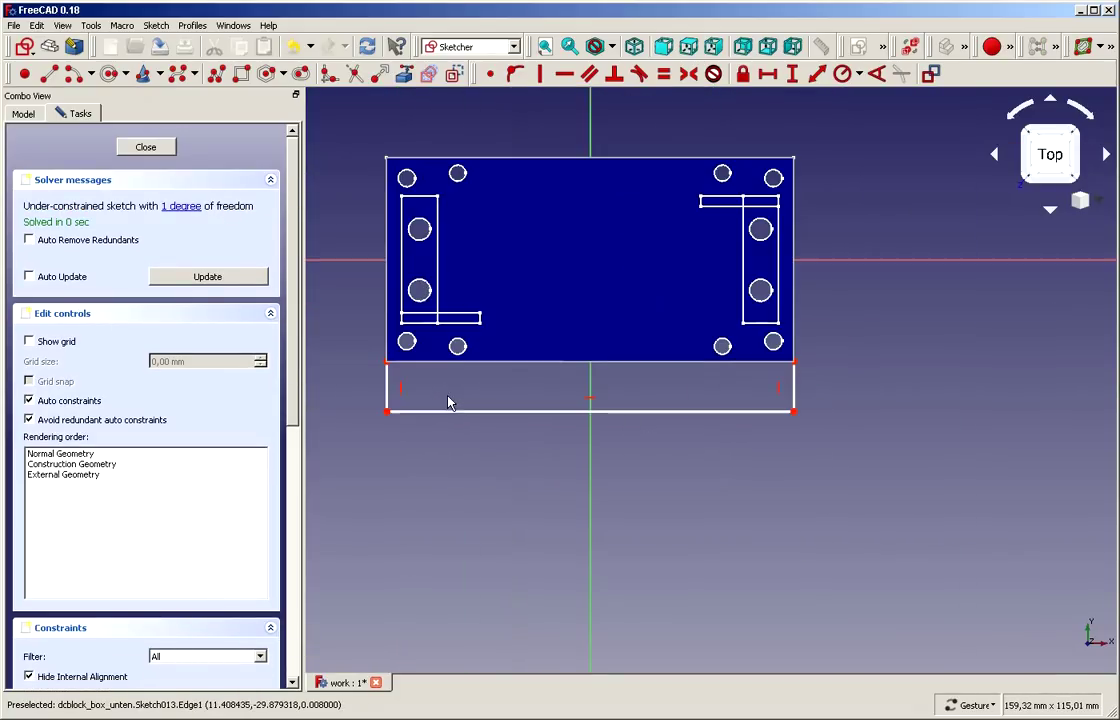
pyautogui.scroll(4, 426, 160)
pyautogui.scroll(-2, 427, 155)
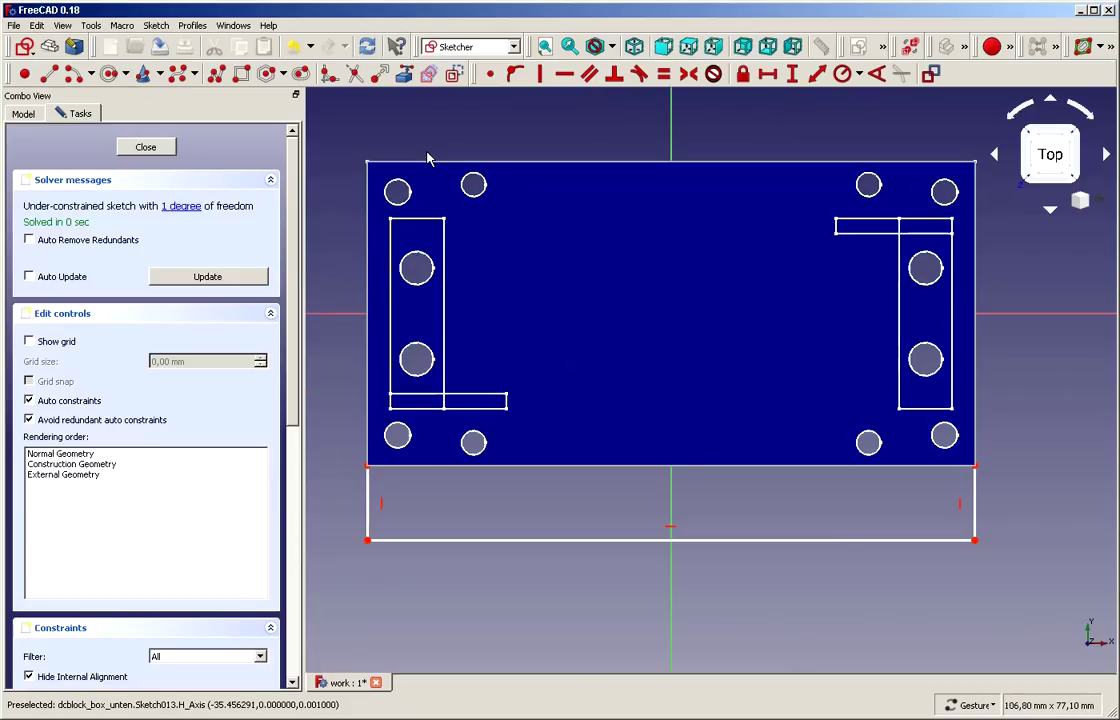
pyautogui.click(144, 148)
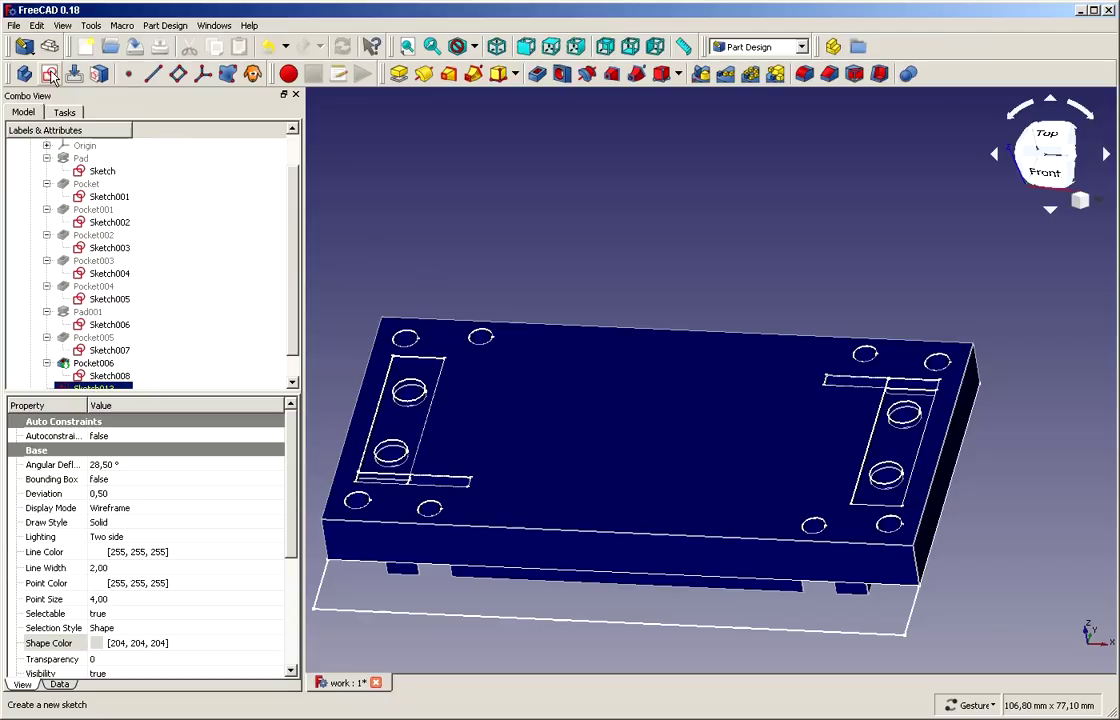
# - Pad the rectangle sketch along the base plate's front edge to a length of 30 mm
pyautogui.click(398, 73)
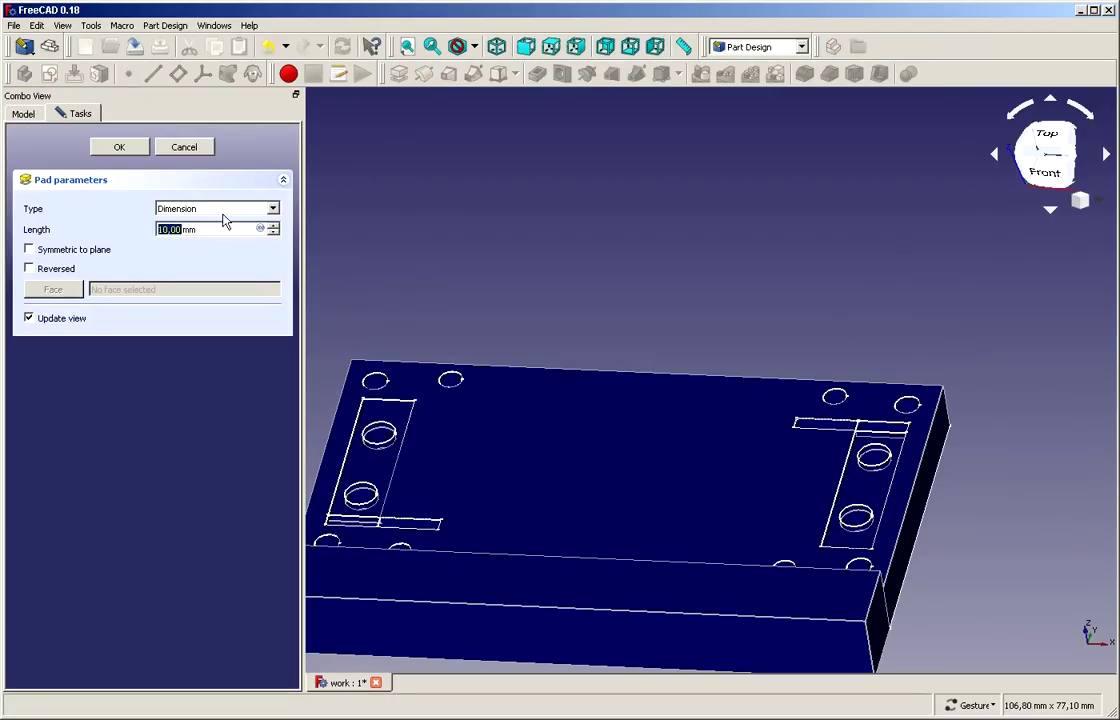
pyautogui.write('30')
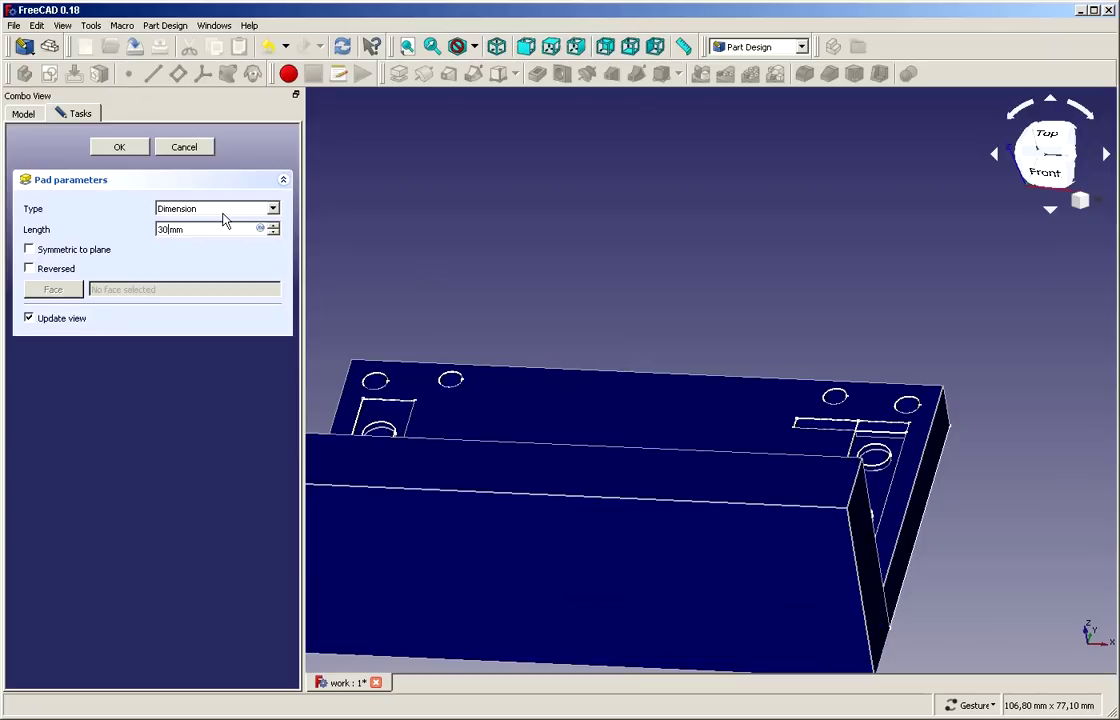
pyautogui.click(119, 147)
# - Create a new sketch on the large front face of the padded wall
pyautogui.moveTo(717, 247); pyautogui.dragTo(758, 200)
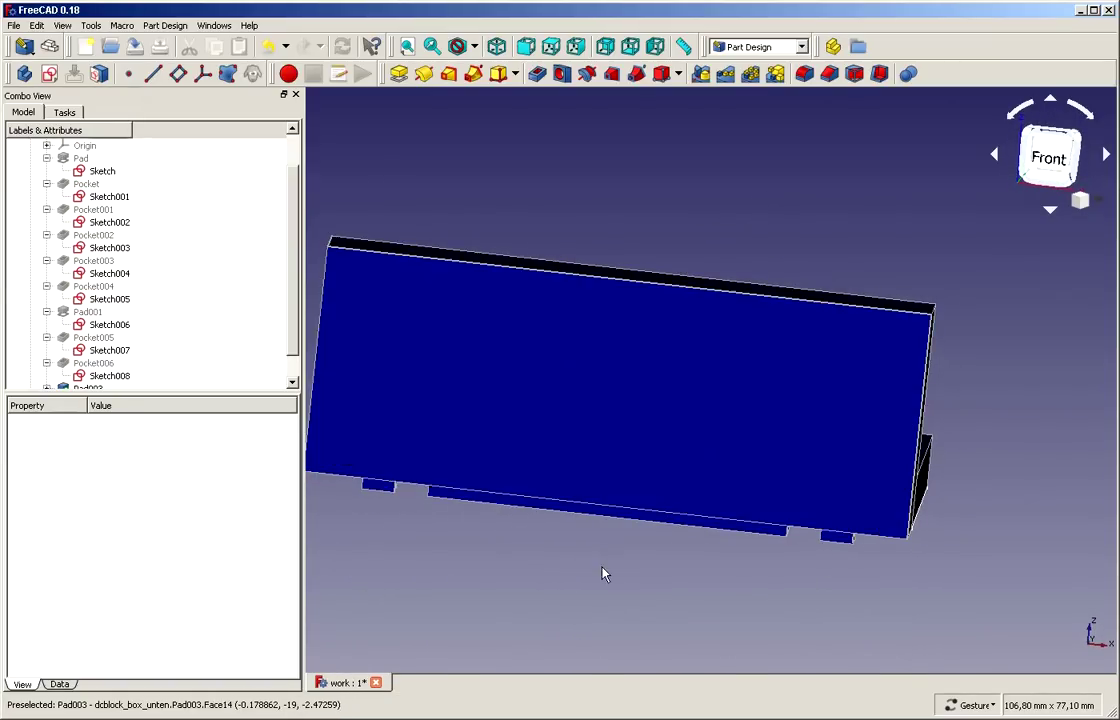
pyautogui.moveTo(605, 572); pyautogui.dragTo(655, 477)
pyautogui.click(655, 421)
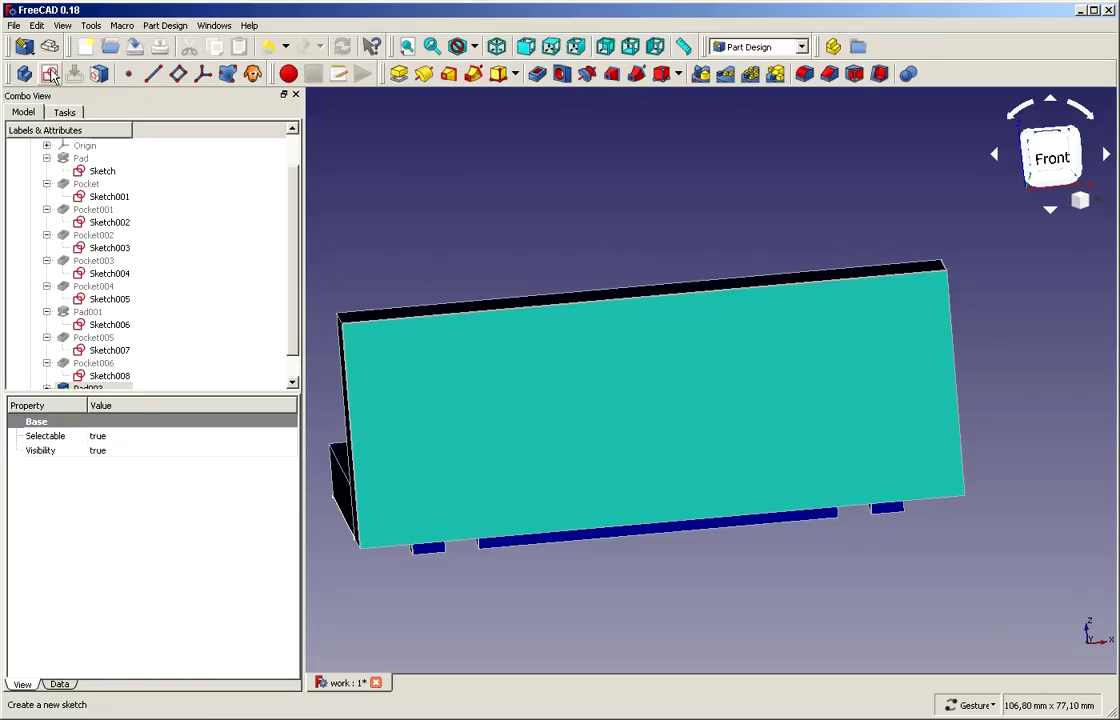
pyautogui.click(50, 74)
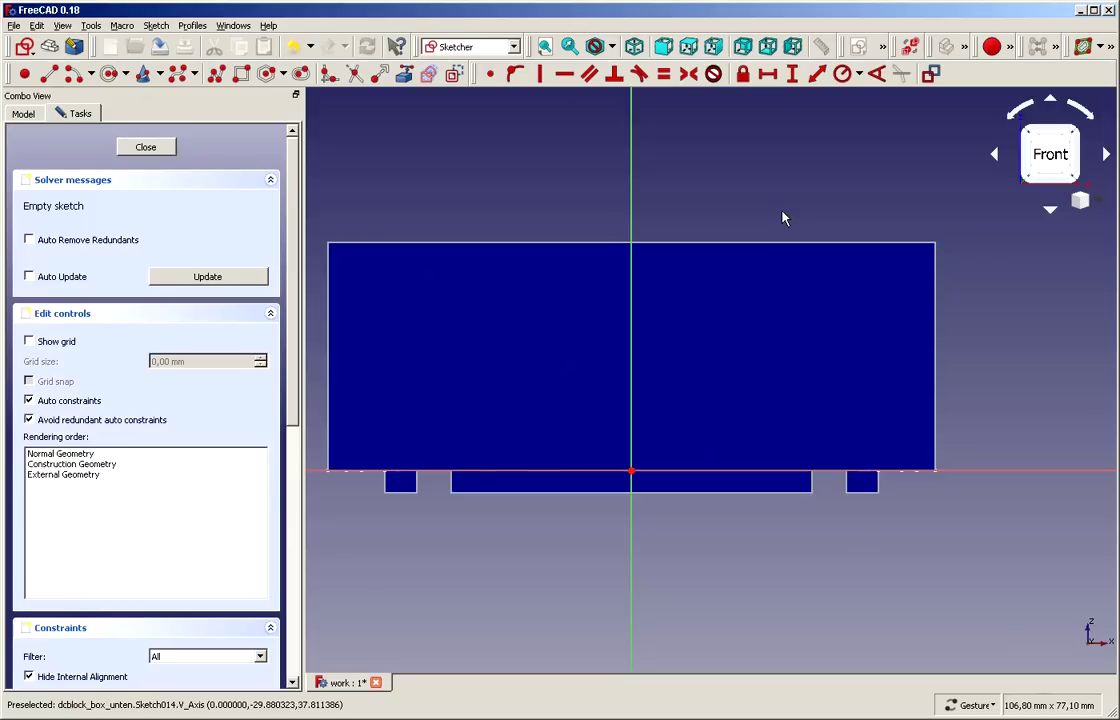
# - Carbon copy Sketch001, with its side rectangles and holes on the base plate, into the new front-face sketch
pyautogui.moveTo(783, 218); pyautogui.dragTo(410, 352)
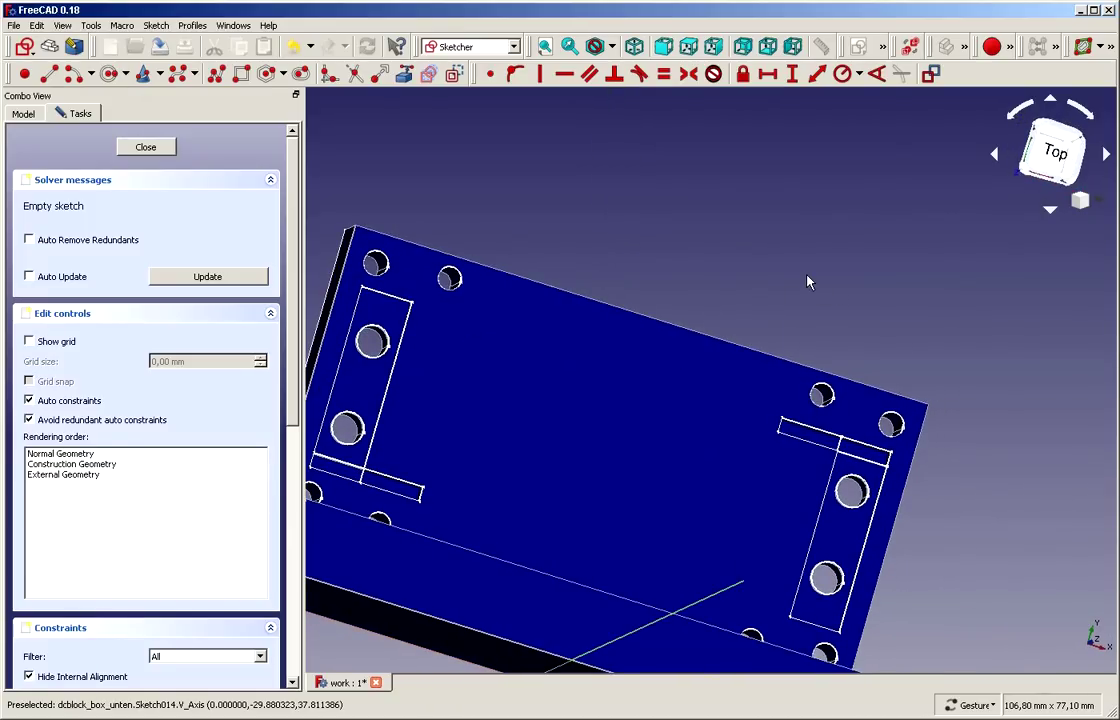
pyautogui.scroll(-5, 808, 282)
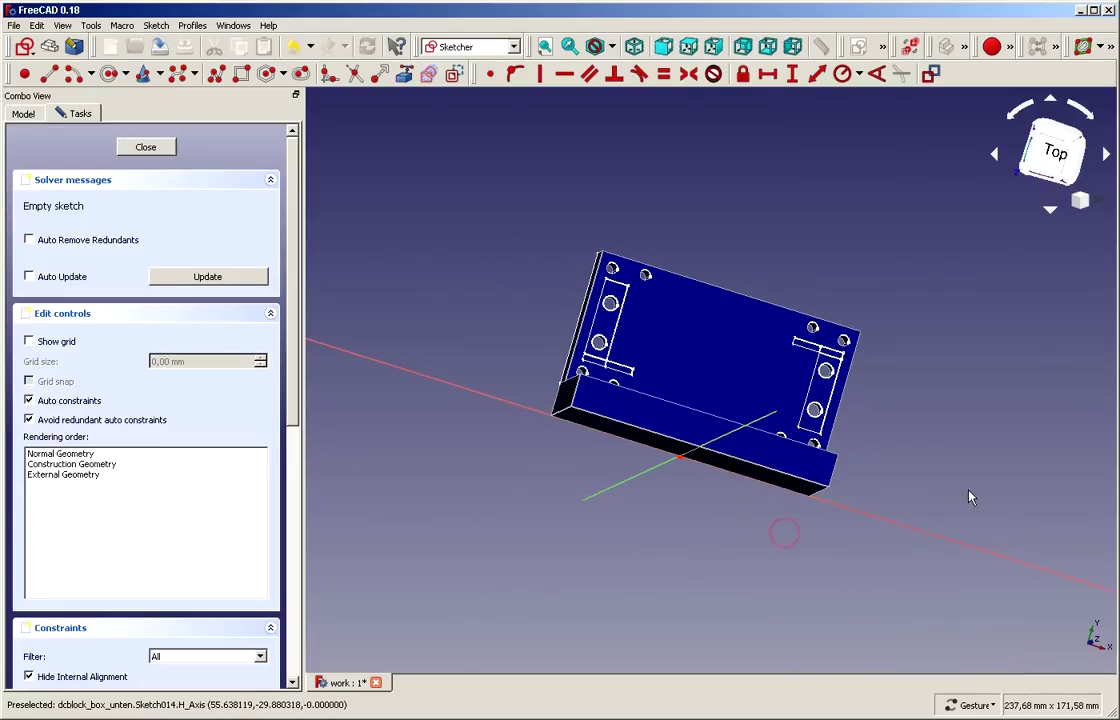
pyautogui.scroll(2, 910, 420)
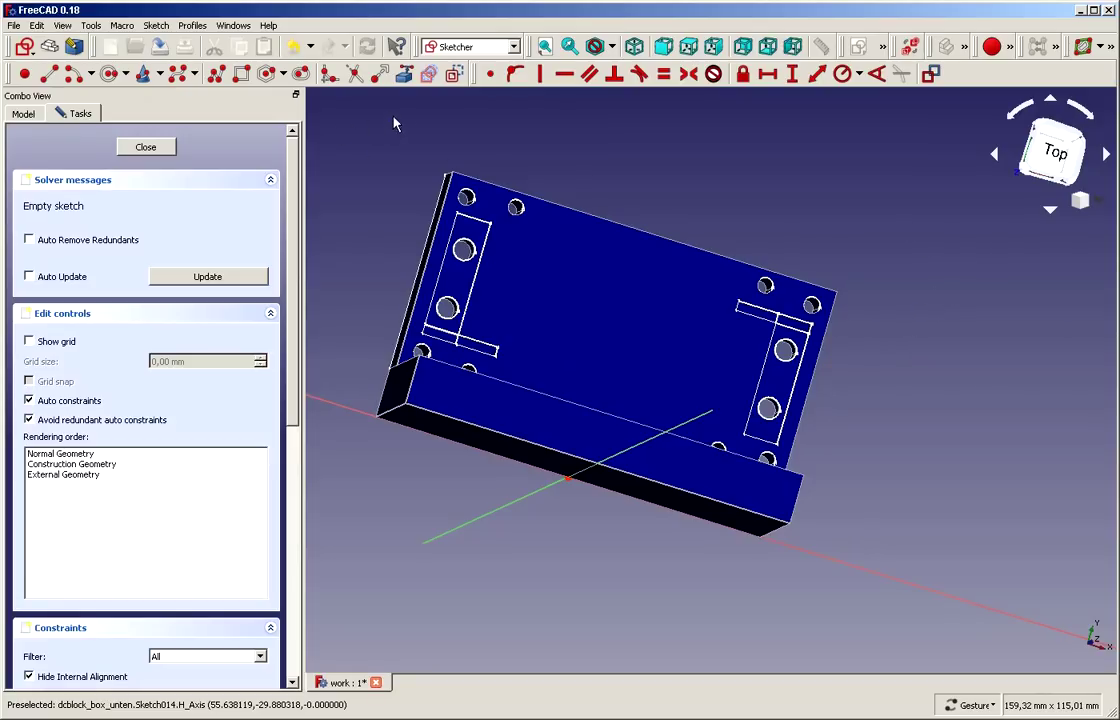
pyautogui.click(430, 77)
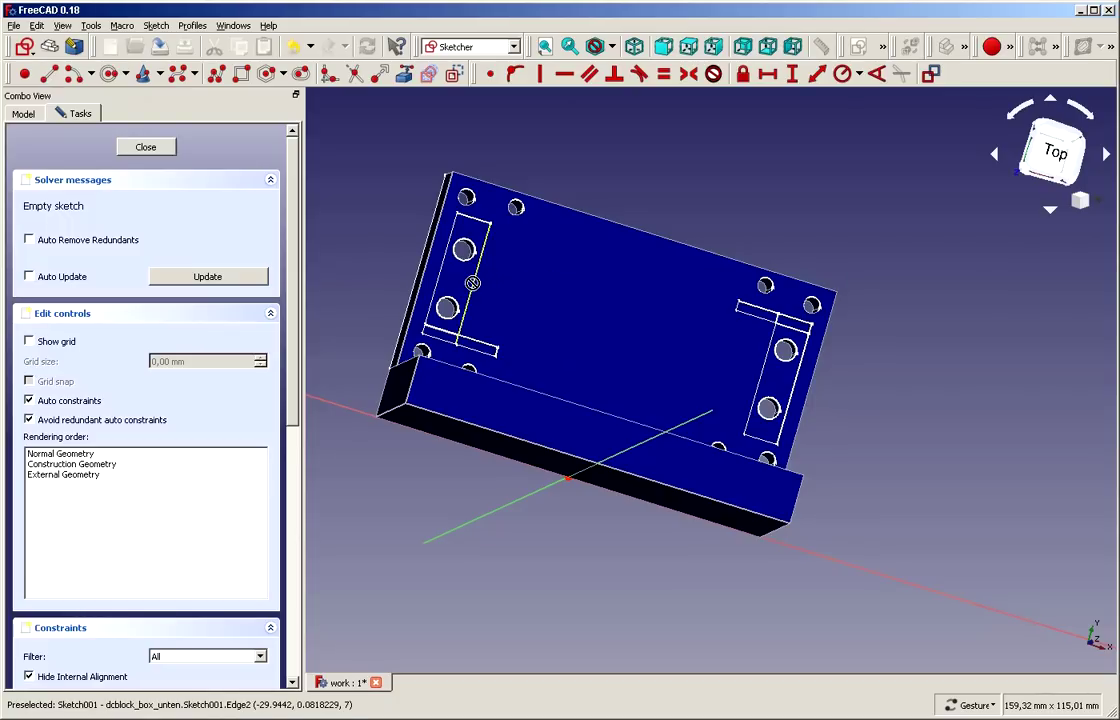
pyautogui.click(472, 283)
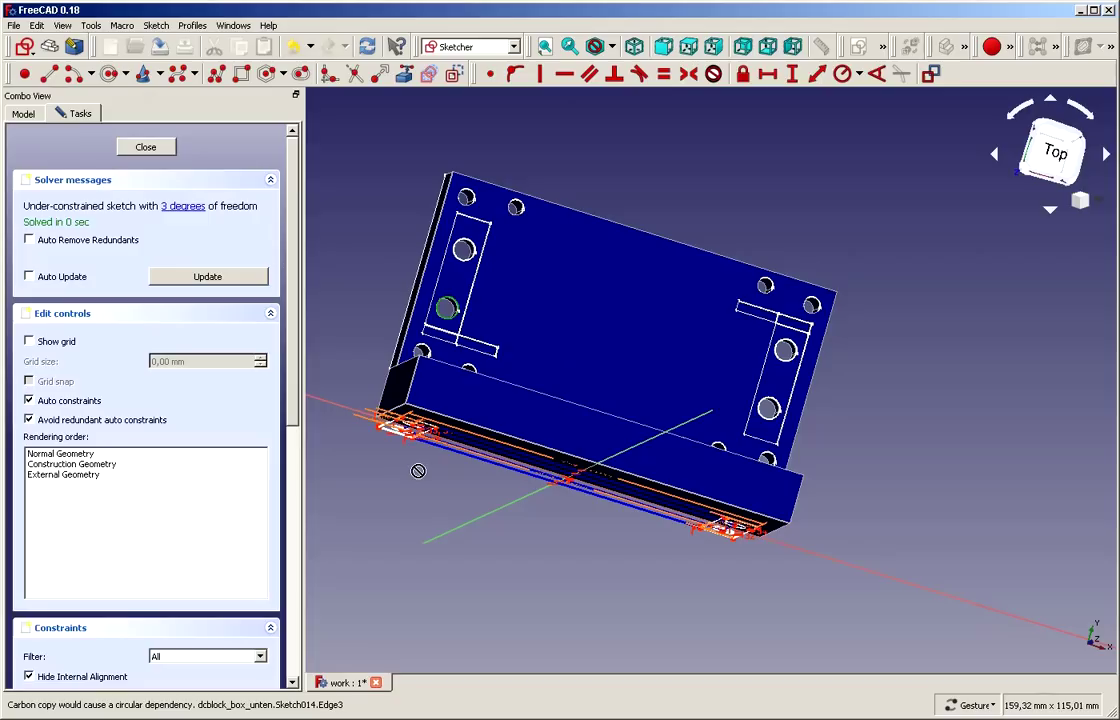
pyautogui.press('Escape')
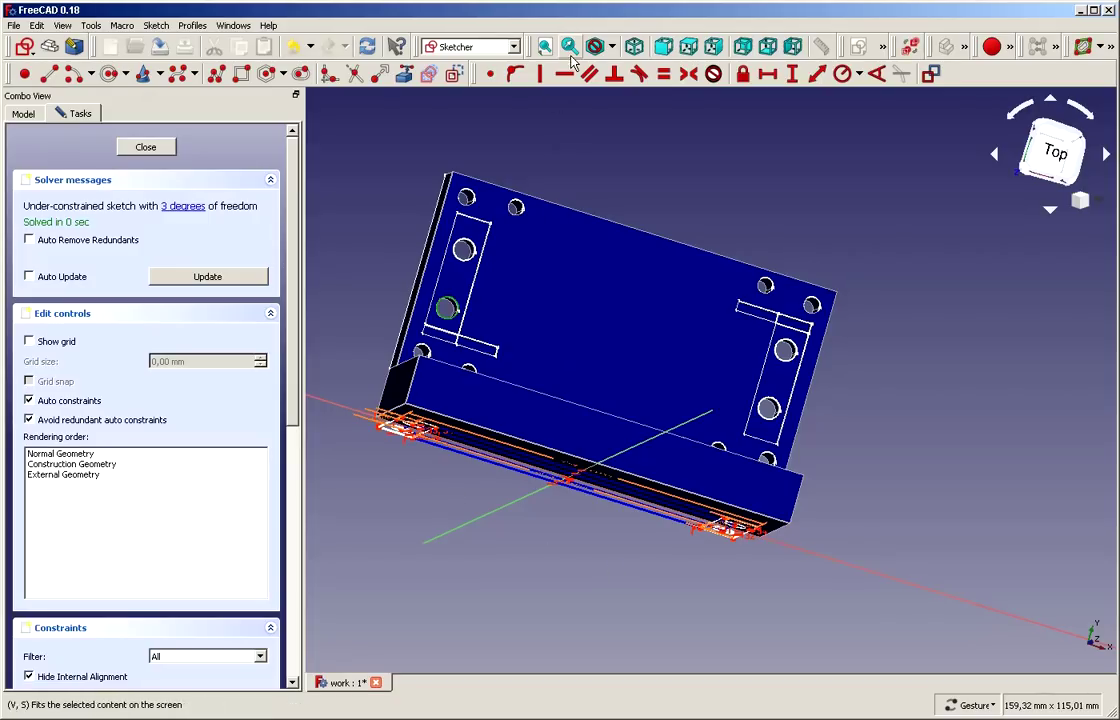
# - Examine the position of the copied rectangles and circles relative to the front wall from several angles
pyautogui.click(679, 46)
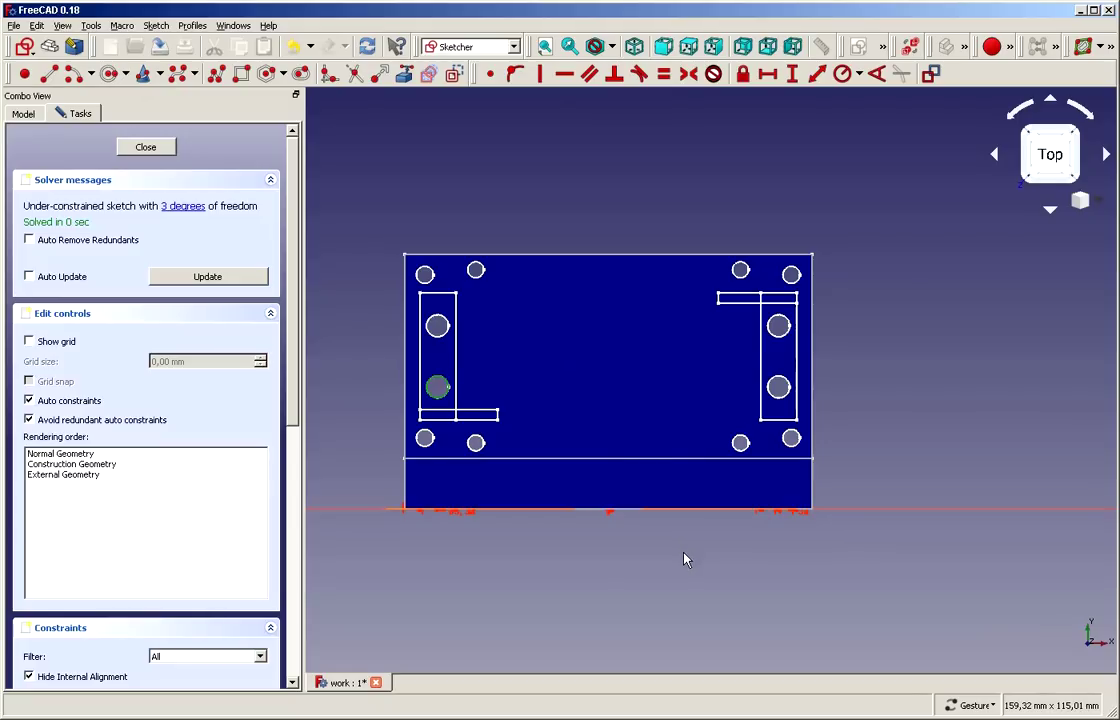
pyautogui.keyDown('alt'); pyautogui.moveTo(683, 552); pyautogui.dragTo(692, 396); pyautogui.keyUp('alt')
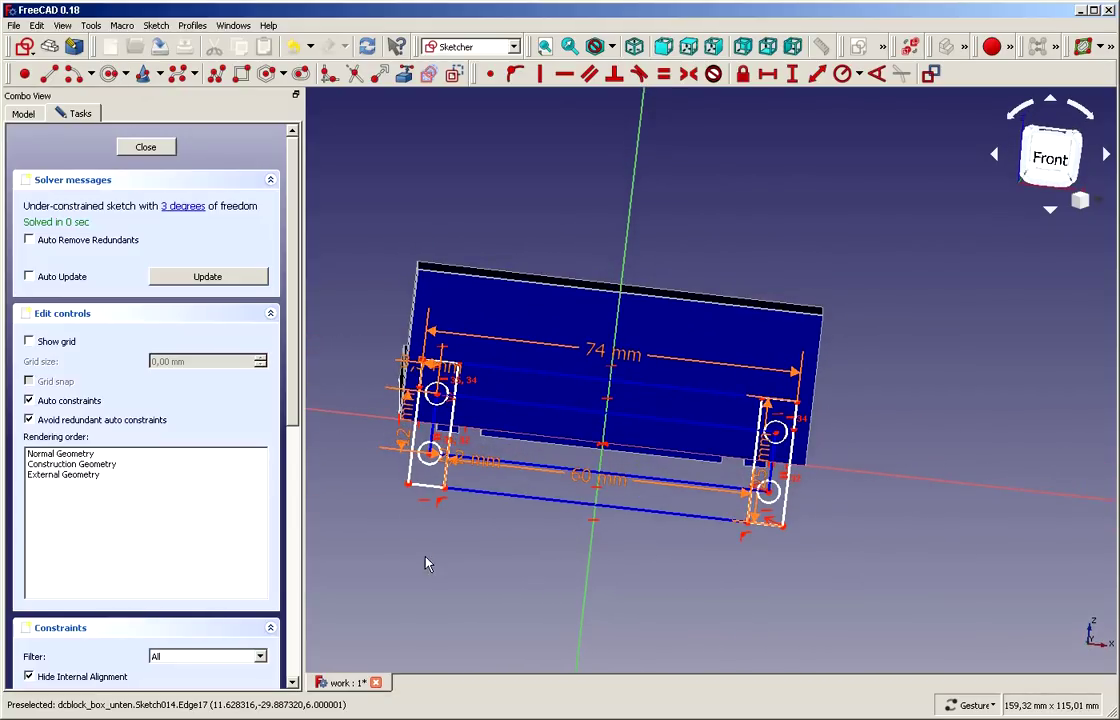
pyautogui.scroll(3, 428, 558)
pyautogui.scroll(-3, 430, 557)
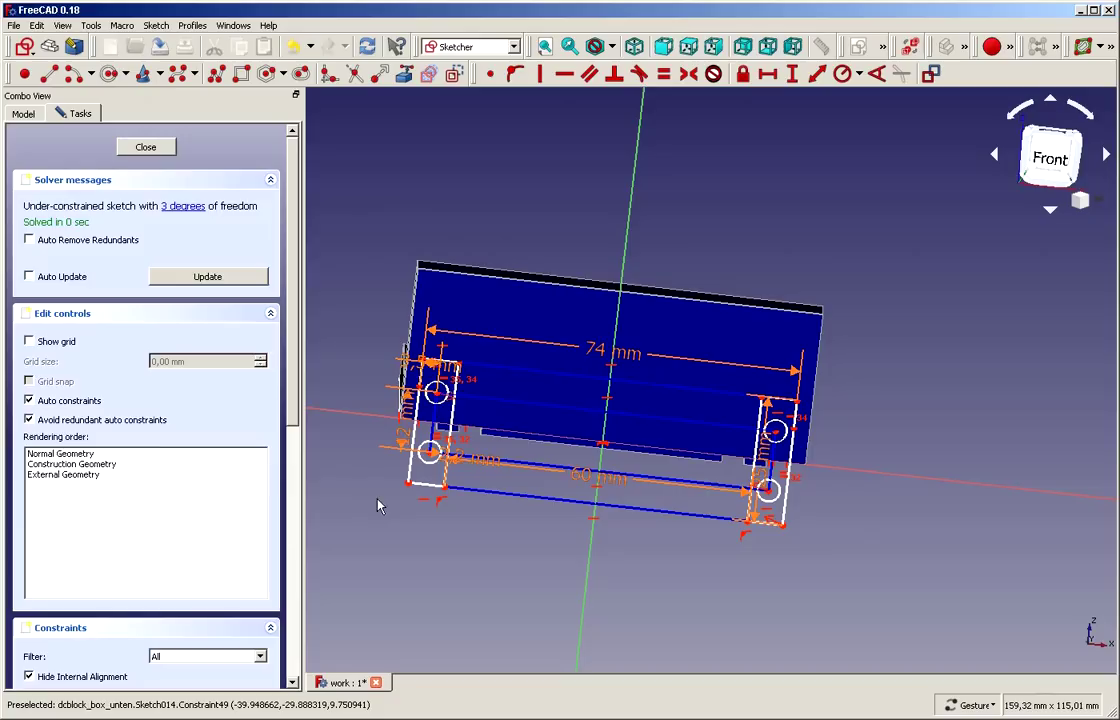
pyautogui.moveTo(344, 509)
pyautogui.mouseDown()
pyautogui.moveTo(412, 516)
pyautogui.moveTo(525, 485)
pyautogui.mouseUp()
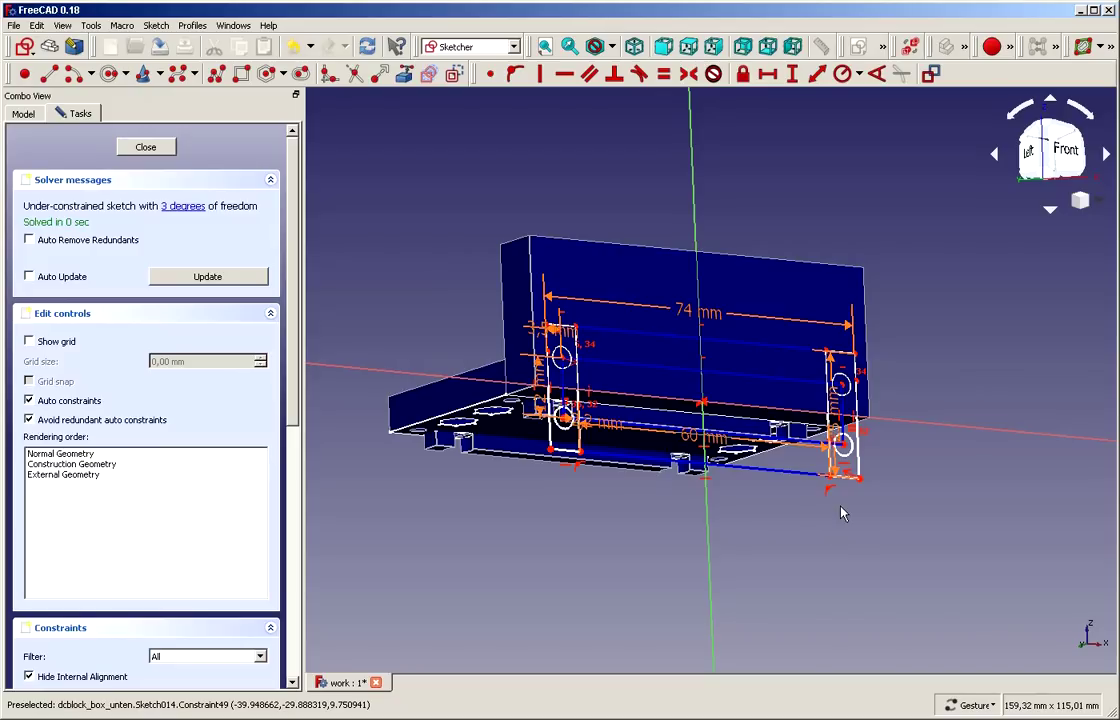
pyautogui.moveTo(1037, 505); pyautogui.dragTo(898, 505)
pyautogui.scroll(4, 690, 381)
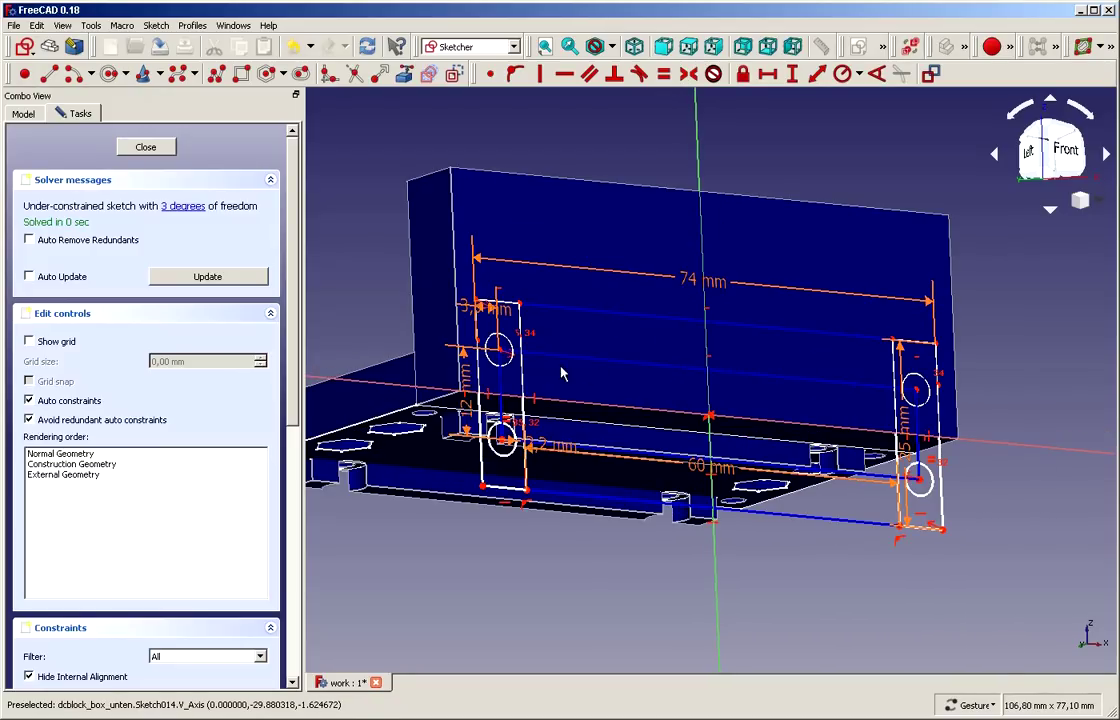
pyautogui.keyDown('alt'); pyautogui.moveTo(442, 589); pyautogui.dragTo(475, 626); pyautogui.keyUp('alt')
pyautogui.hotkey('alt', 'space')
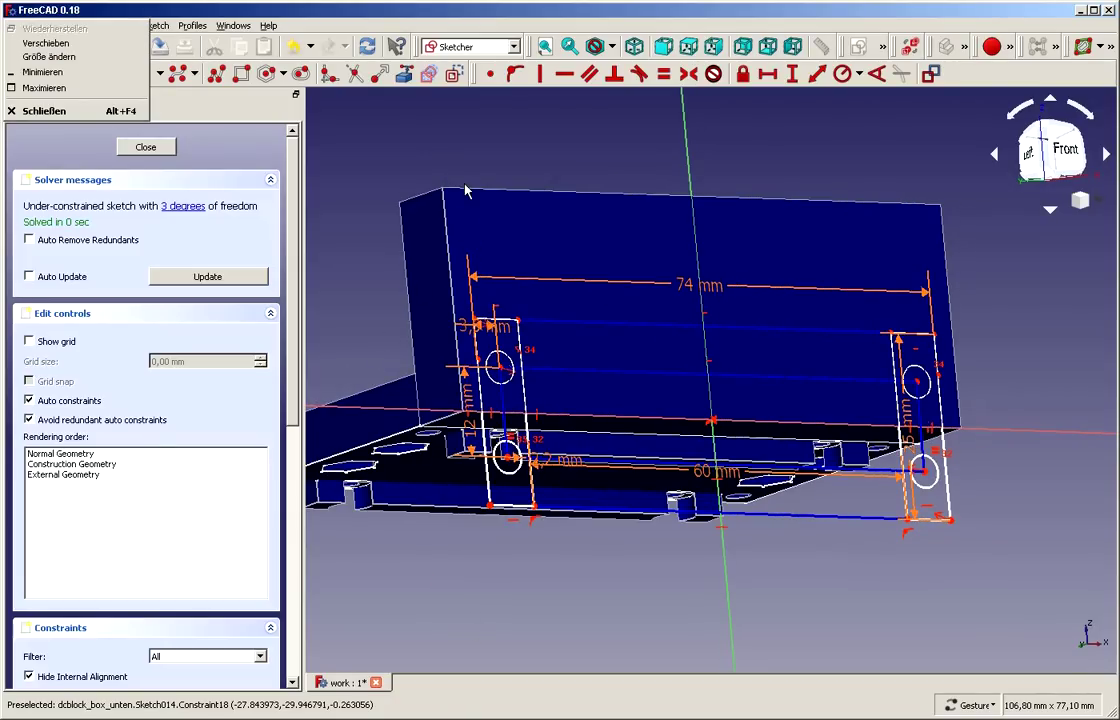
pyautogui.keyDown('alt'); pyautogui.moveTo(465, 186); pyautogui.dragTo(474, 154); pyautogui.keyUp('alt')
pyautogui.scroll(-4, 430, 195)
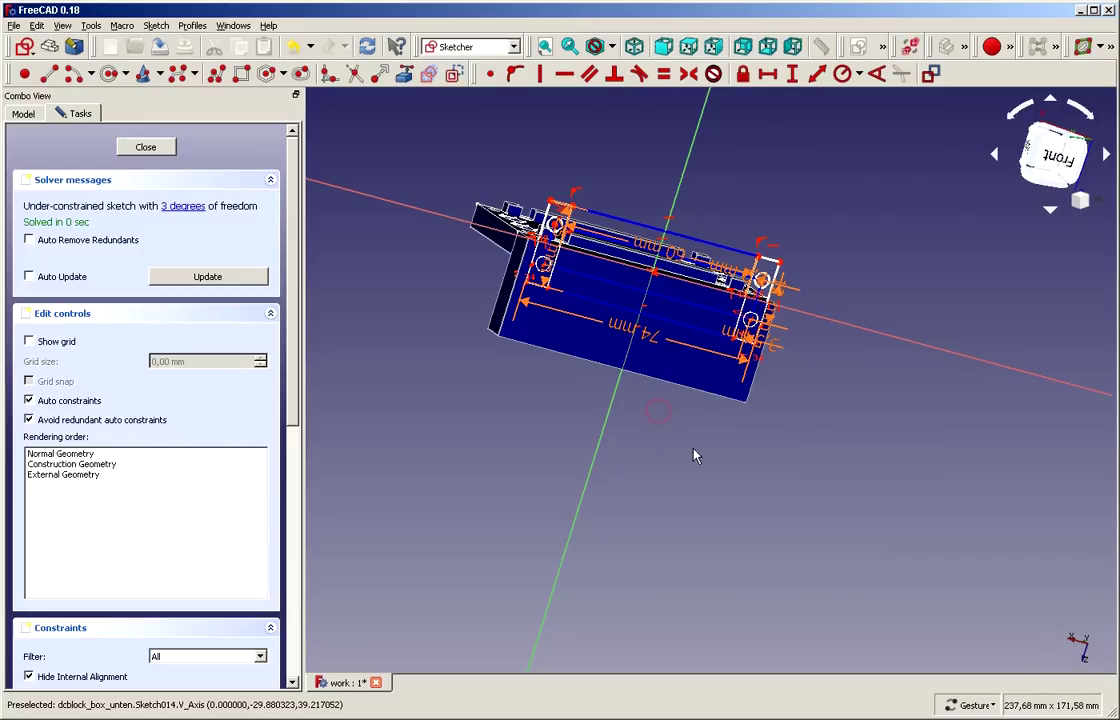
# - Close the front-face sketch and inspect the copied hole pattern against the wall and base plate
pyautogui.press('Escape')
pyautogui.moveTo(689, 219); pyautogui.dragTo(775, 285)
pyautogui.moveTo(405, 470); pyautogui.dragTo(445, 505)
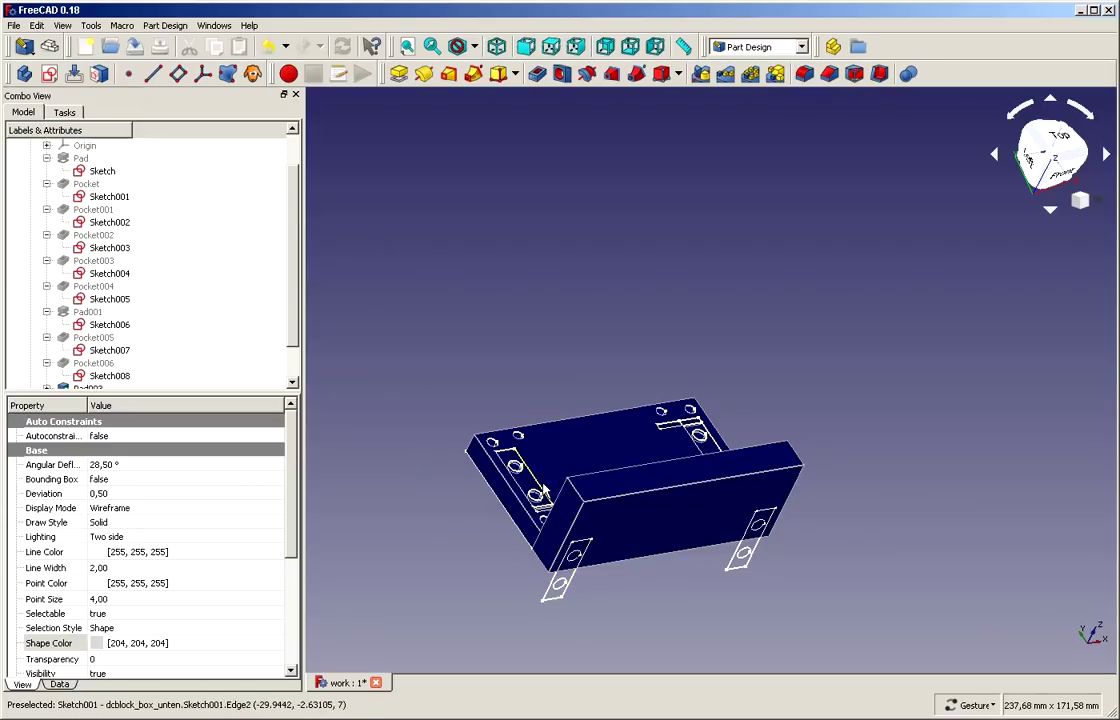
pyautogui.moveTo(826, 431); pyautogui.dragTo(802, 451)
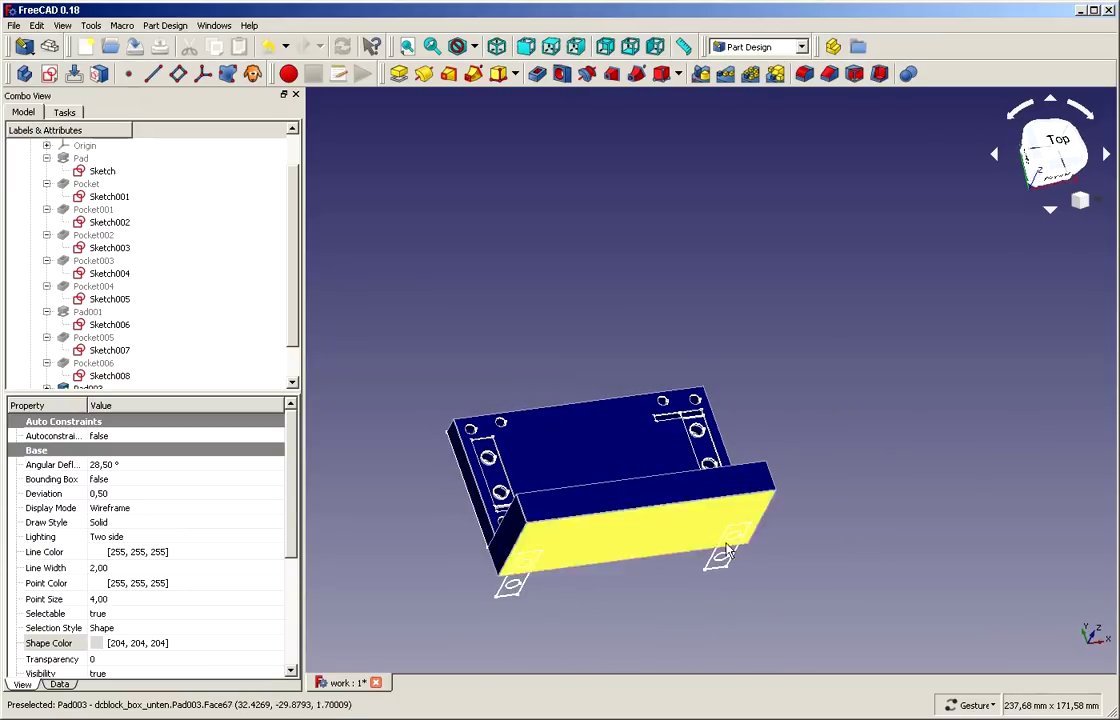
pyautogui.moveTo(635, 634); pyautogui.dragTo(629, 614)
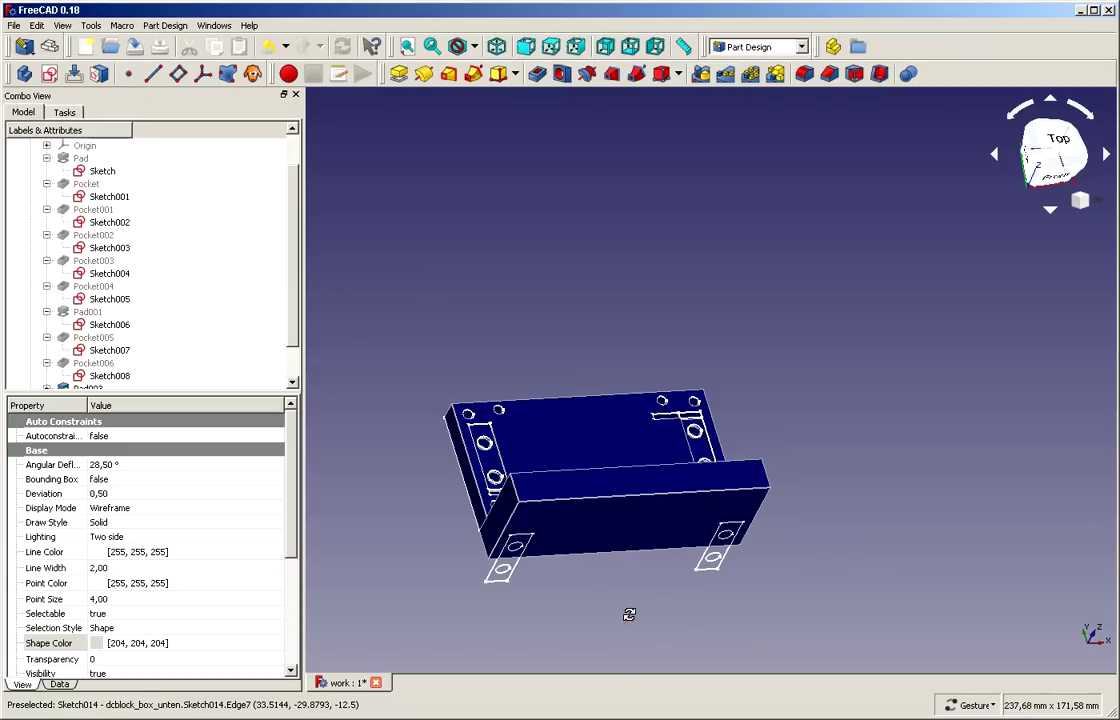